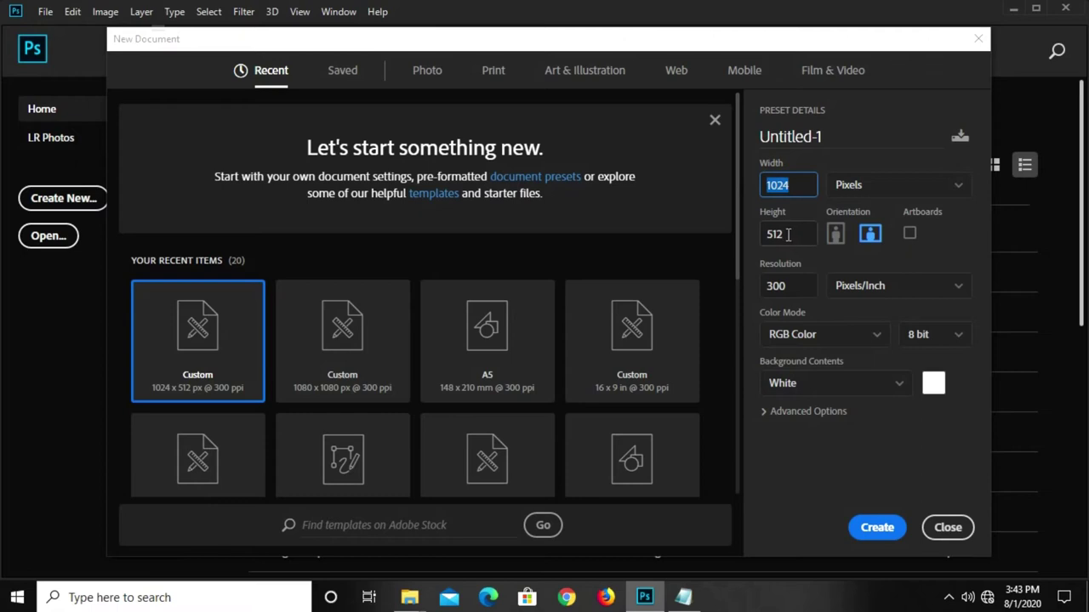
- Enter the 512 px height for the 1024 × 512 px, 300 ppi document
click(787, 235)
- Create the 300 ppi blank document and add a Solid Color fill layer
click(780, 290)
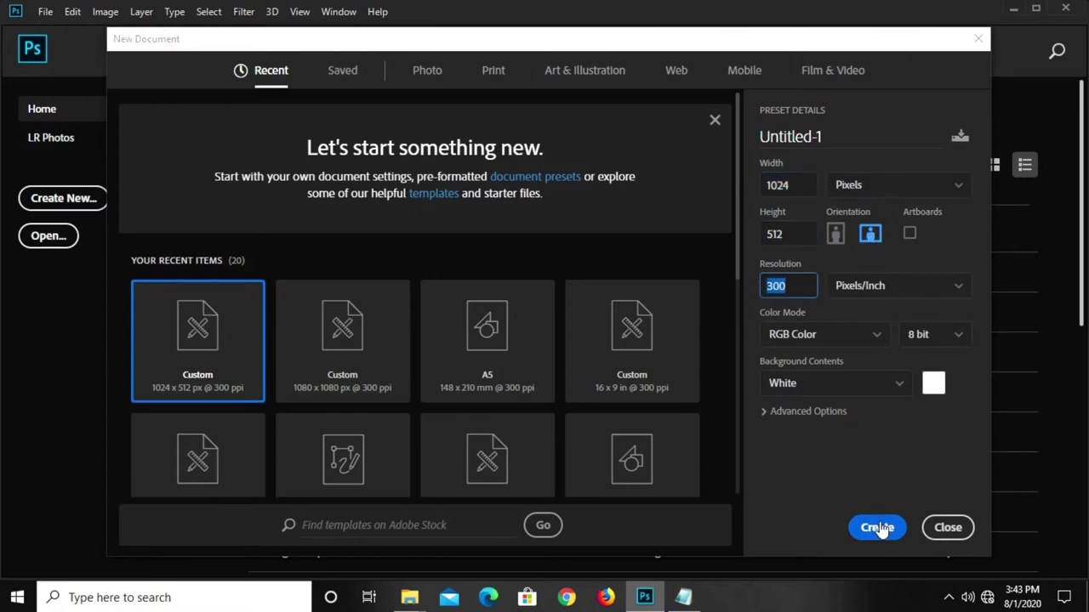
click(876, 528)
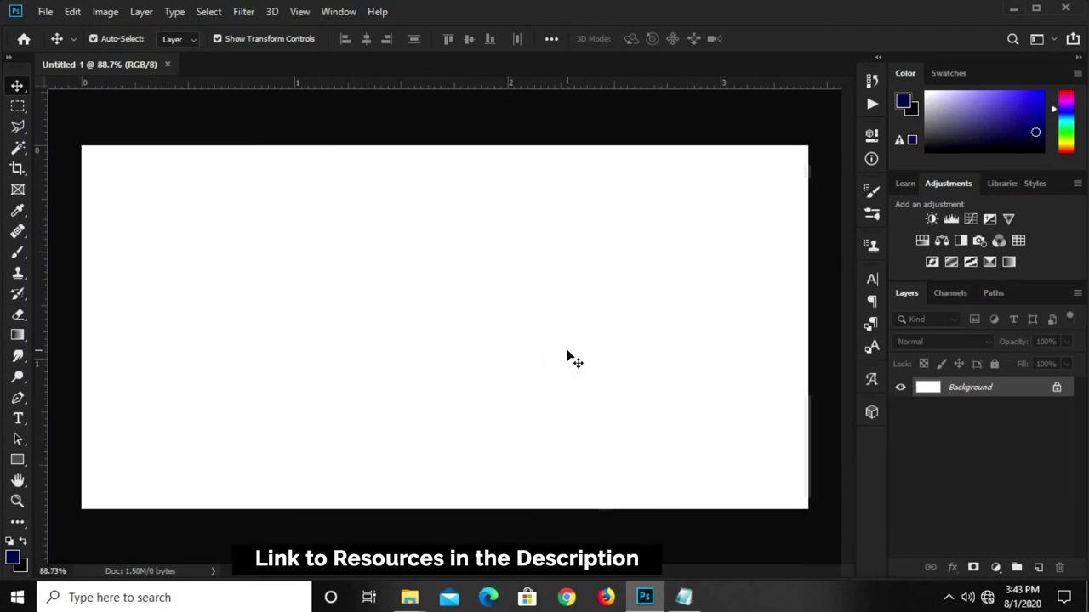
click(996, 568)
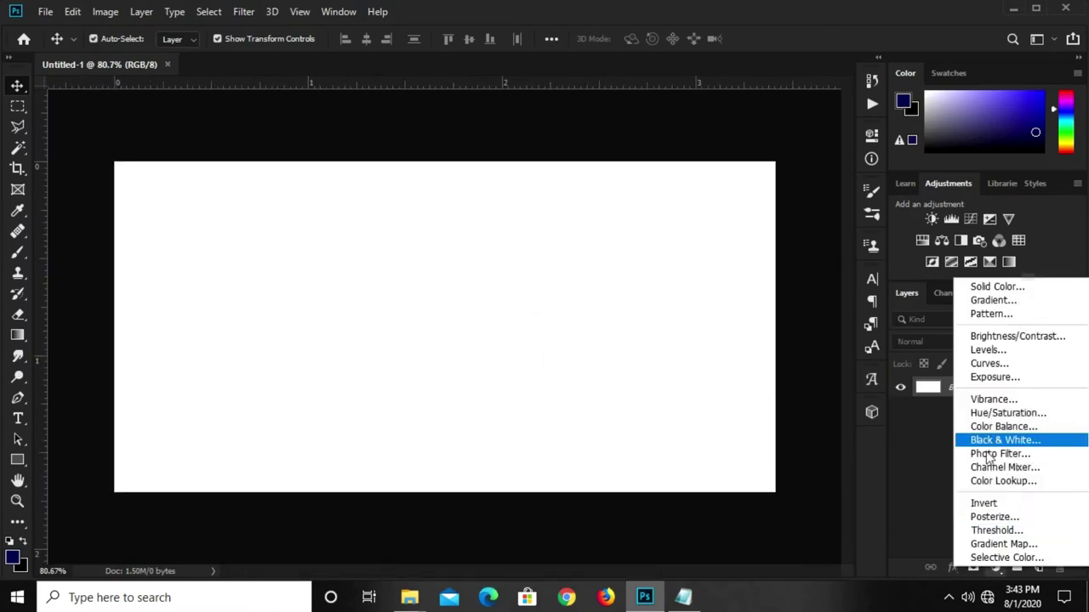
click(996, 286)
- Set the fill colour to dark grey #252525, copied from the notes
click(683, 598)
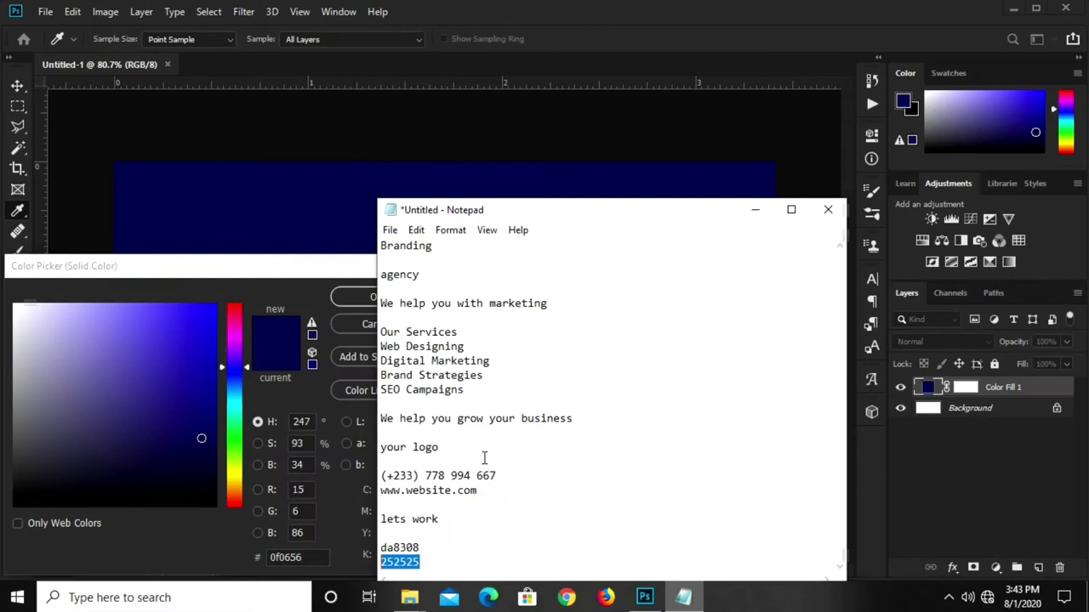
right_click(399, 563)
click(440, 374)
click(286, 557)
right_click(292, 553)
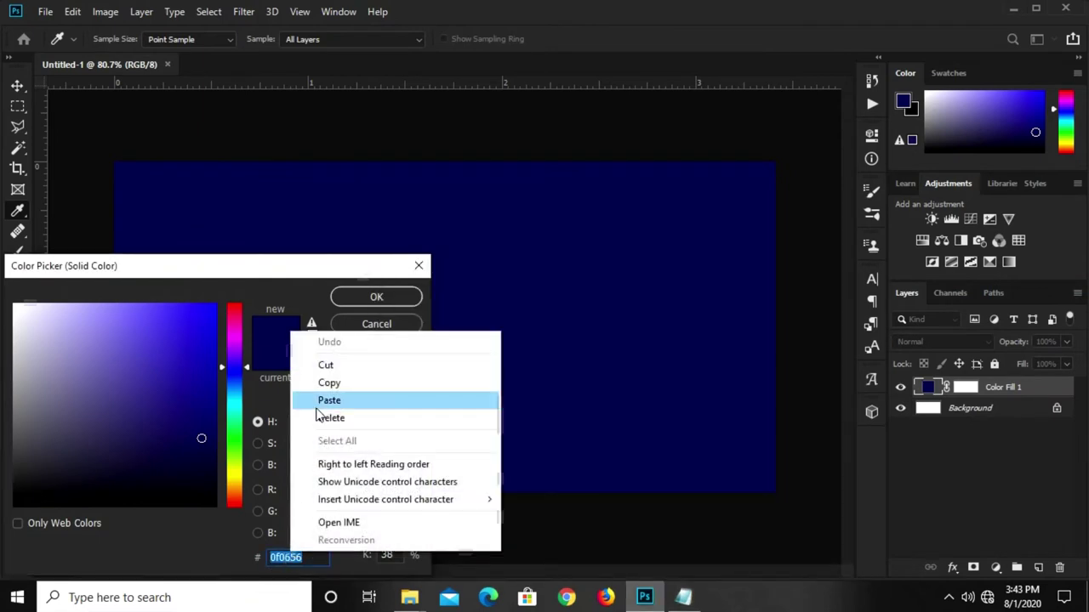
click(329, 398)
click(368, 298)
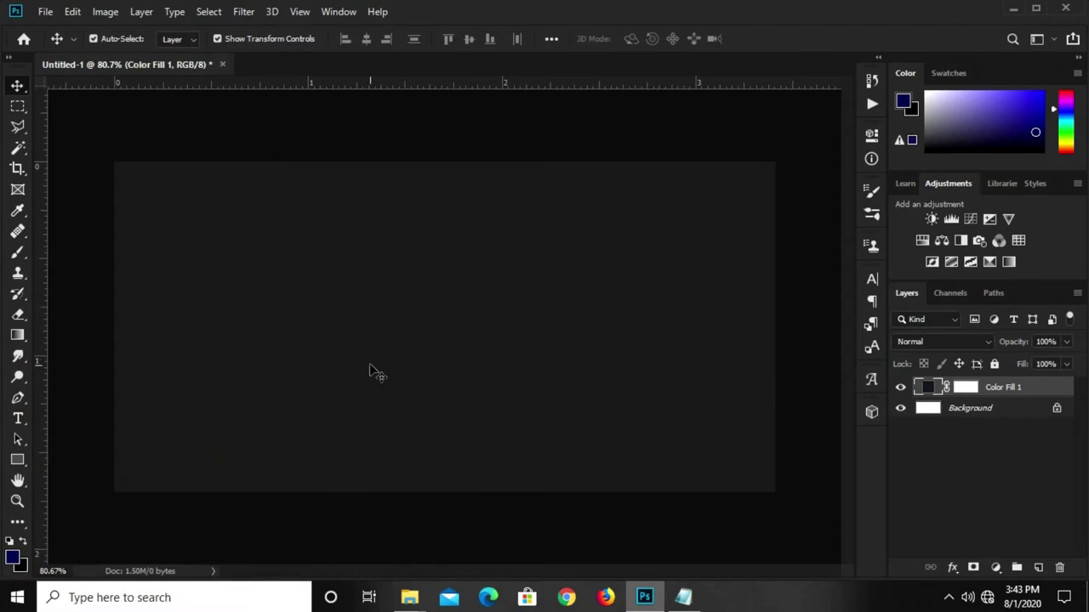
click(46, 12)
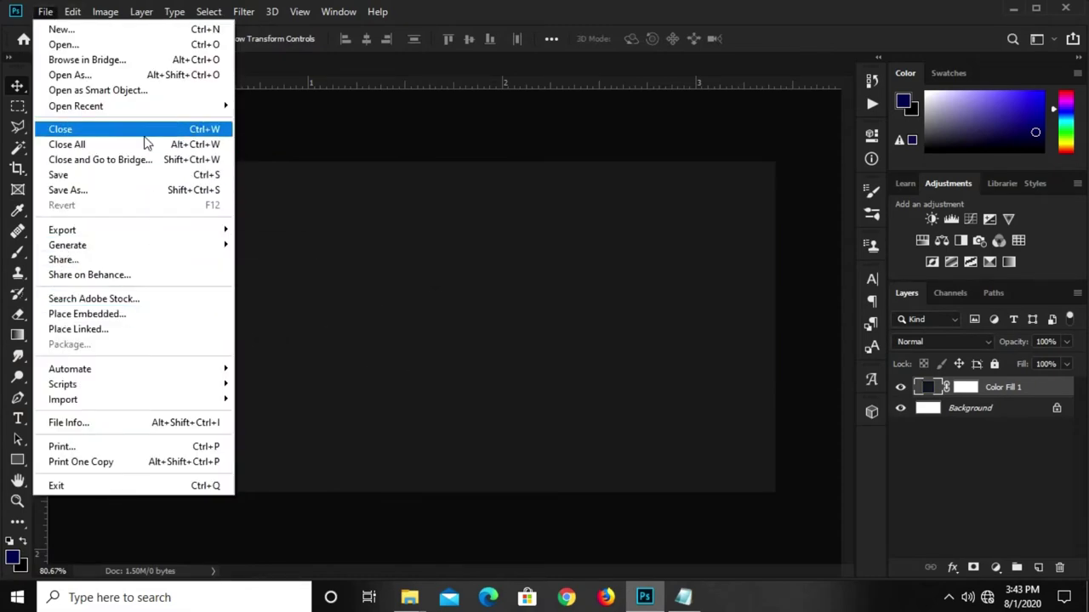
mouse_move(102, 106)
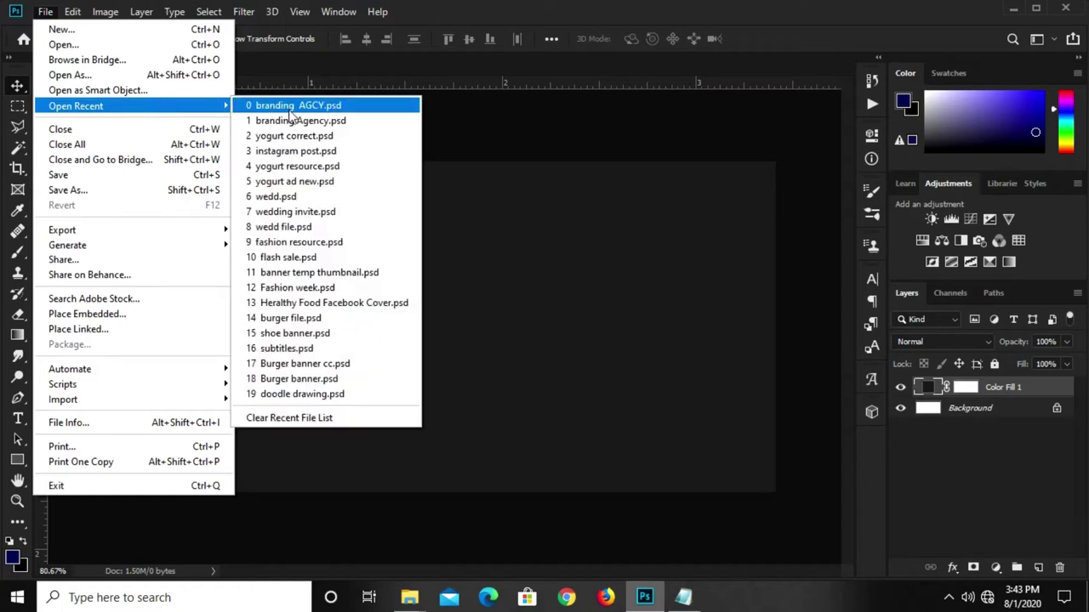
- Open branding AGCY.psd and drag the O6PHIU0 office photo onto the banner canvas
click(298, 109)
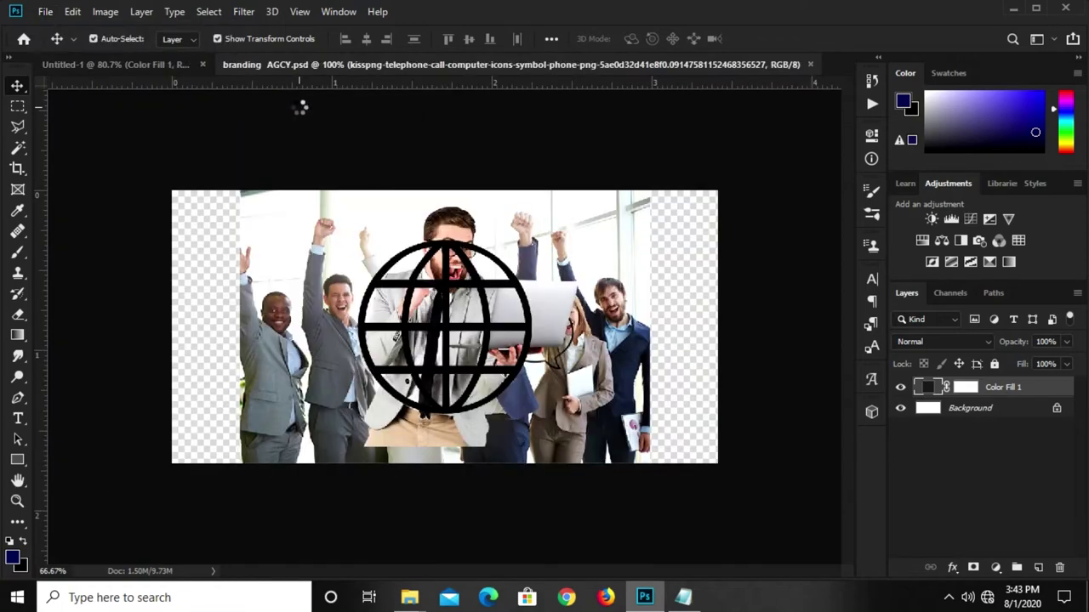
click(587, 274)
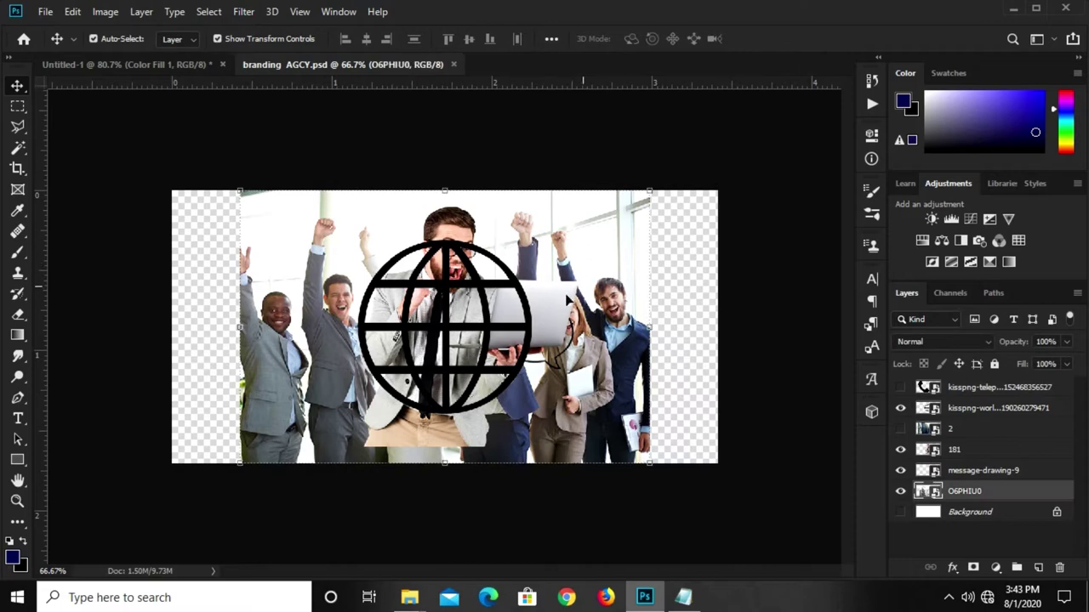
drag(569, 310, 647, 247)
mouse_move(341, 255)
mouse_down()
mouse_move(276, 240)
mouse_move(153, 66)
mouse_move(538, 335)
mouse_move(549, 398)
mouse_up()
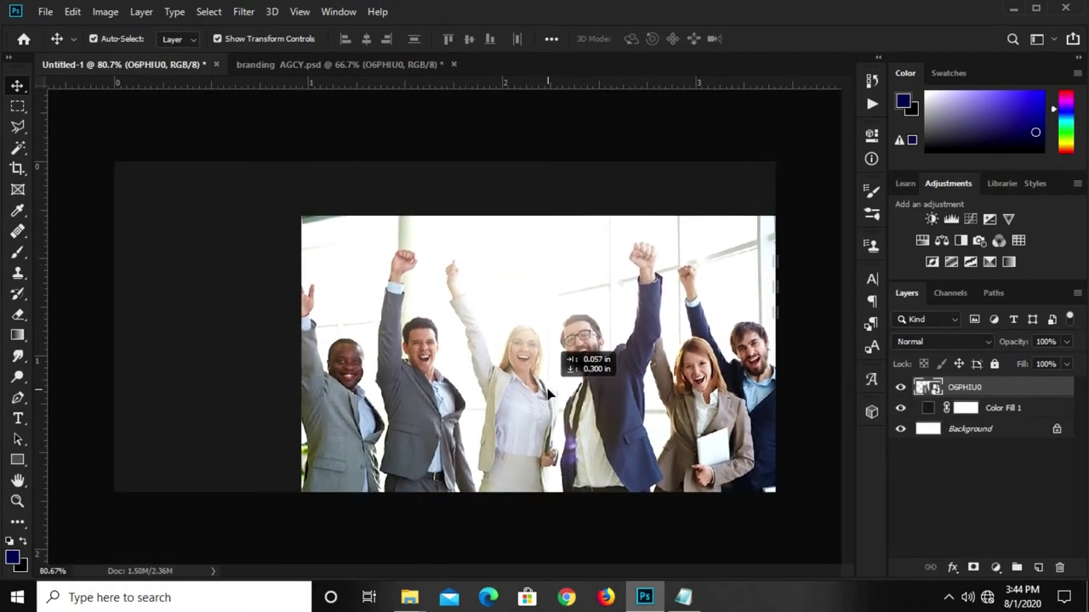
click(12, 544)
drag(540, 397, 532, 404)
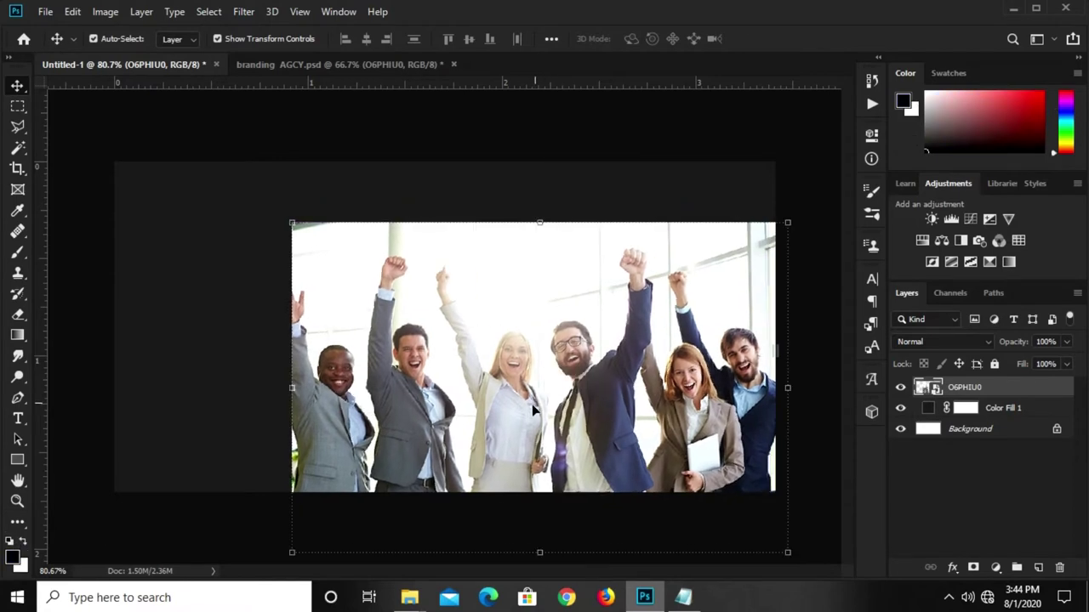
- Set the office photo to Overlay at 16% opacity and apply a free transform
click(923, 343)
click(914, 375)
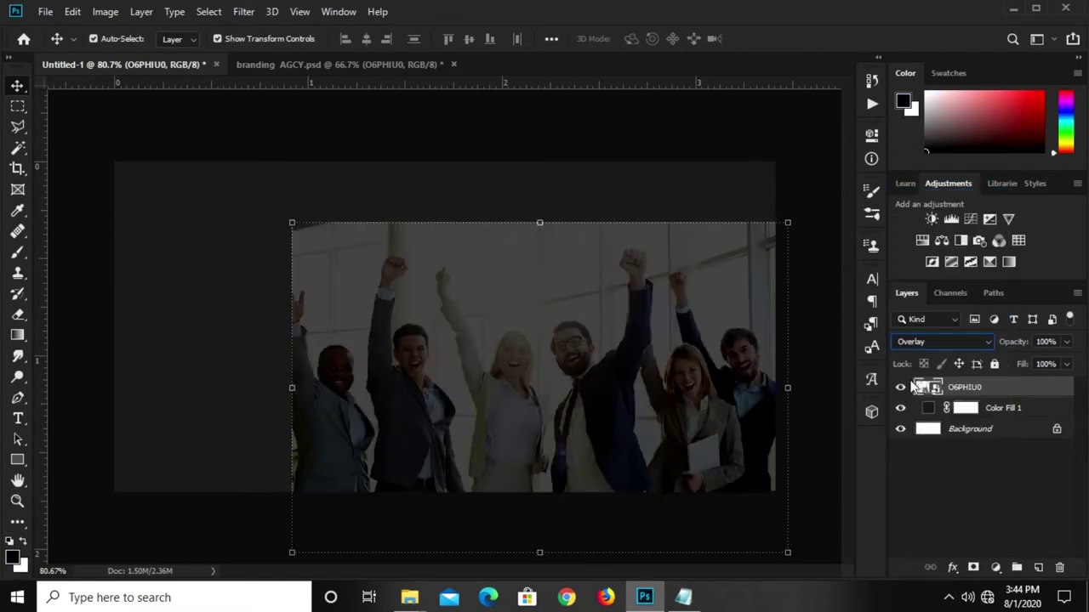
click(1055, 340)
text(1)
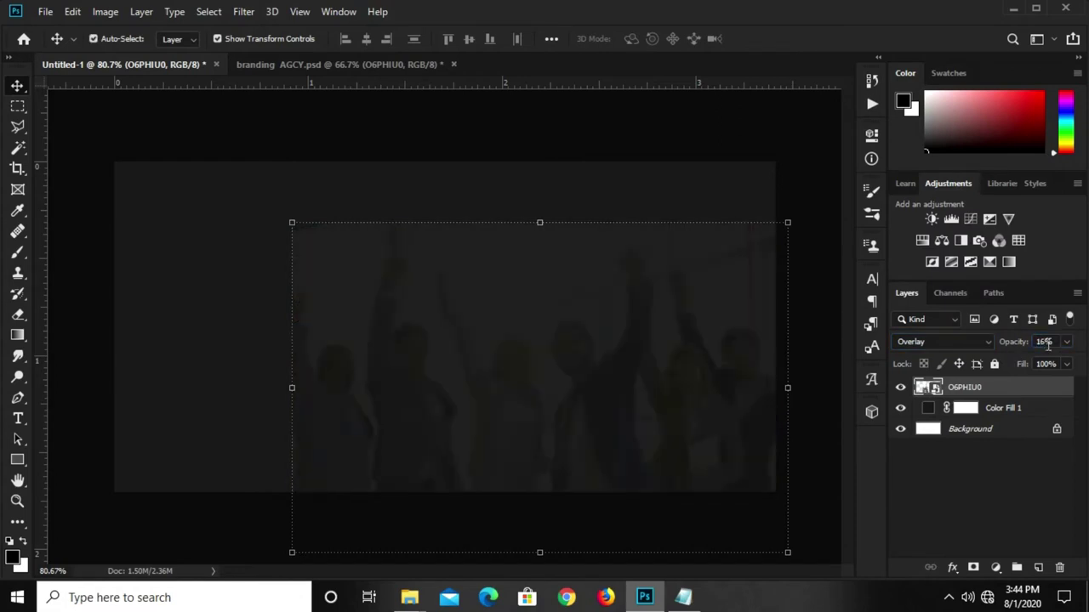
click(638, 315)
click(541, 223)
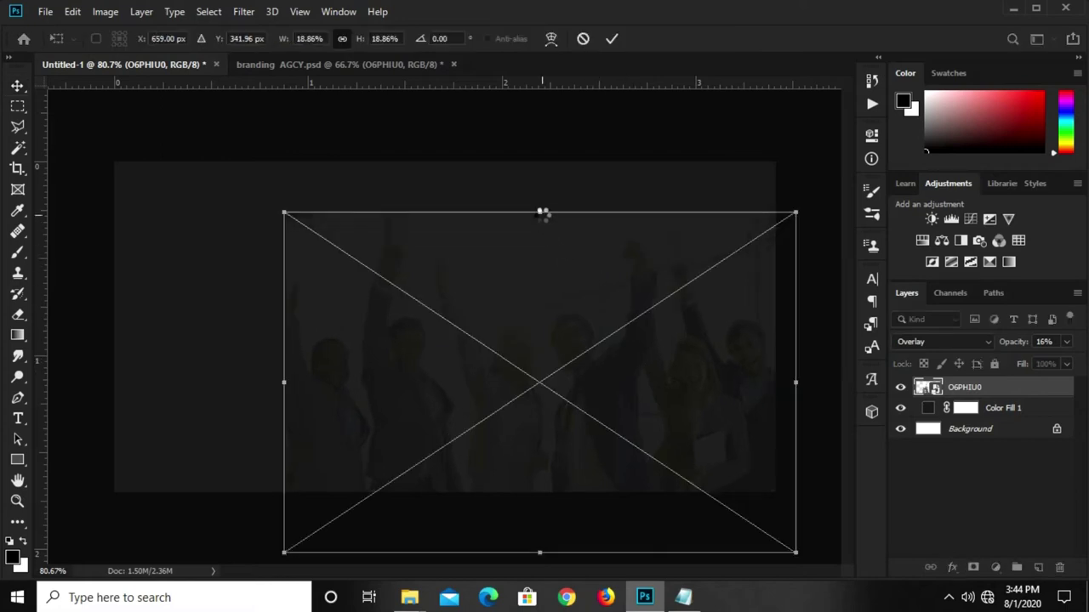
key(Return)
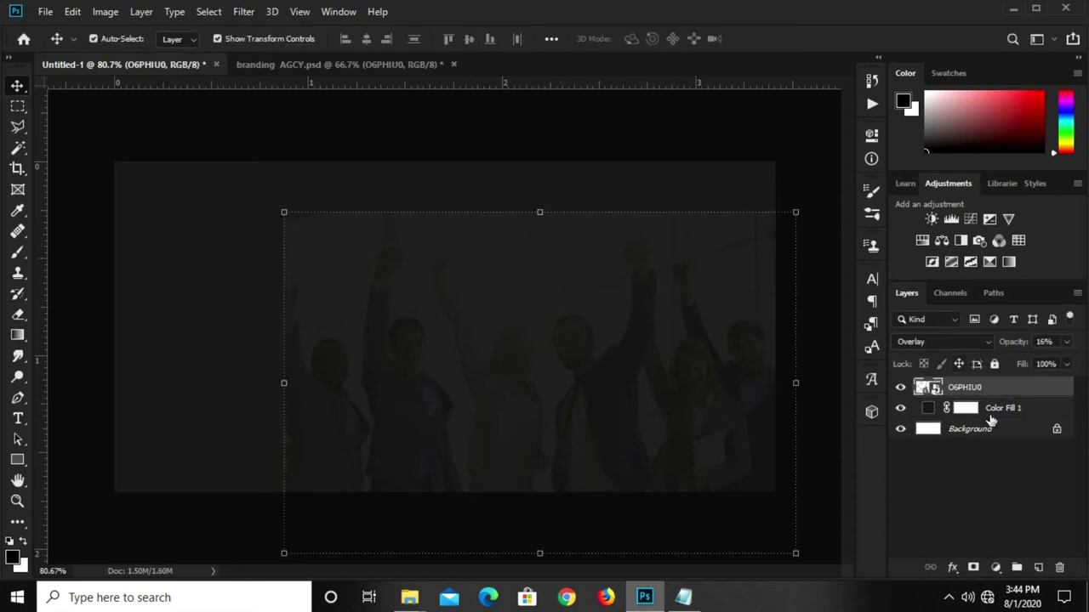
- Mask the O6PHIU0 photo with a gradient fading from top-left toward the centre
click(973, 568)
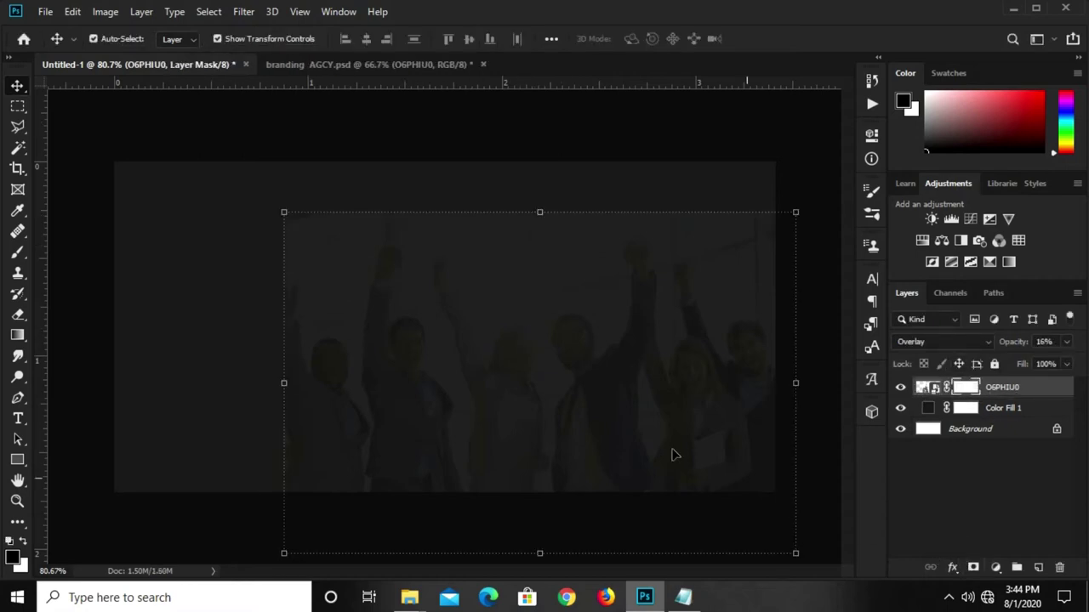
click(17, 334)
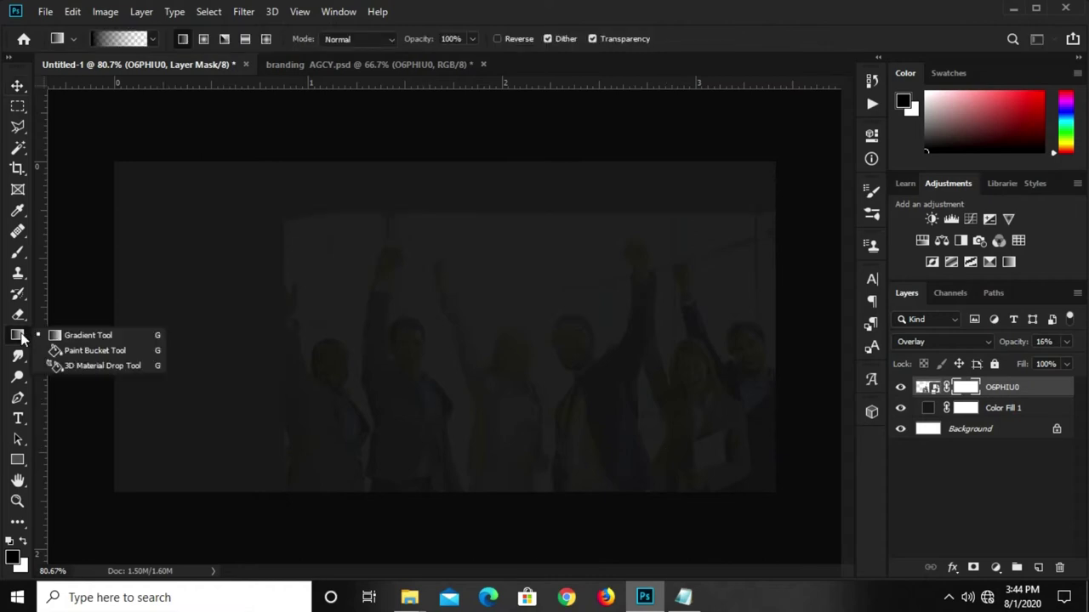
click(89, 337)
drag(388, 325, 417, 329)
drag(250, 253, 465, 319)
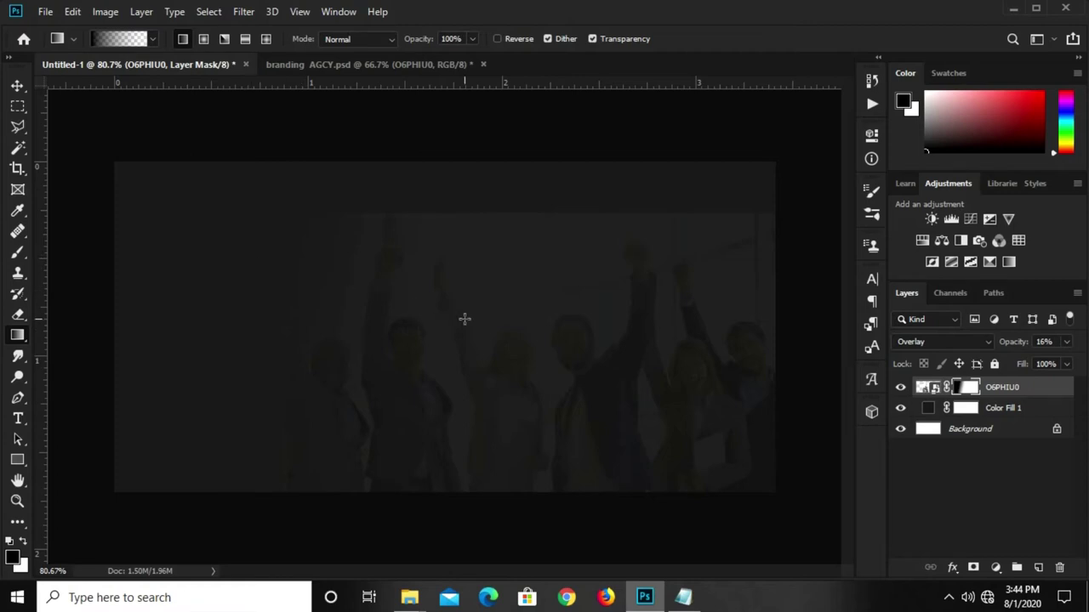
drag(588, 158, 546, 385)
drag(464, 314, 458, 221)
drag(354, 162, 488, 289)
click(17, 89)
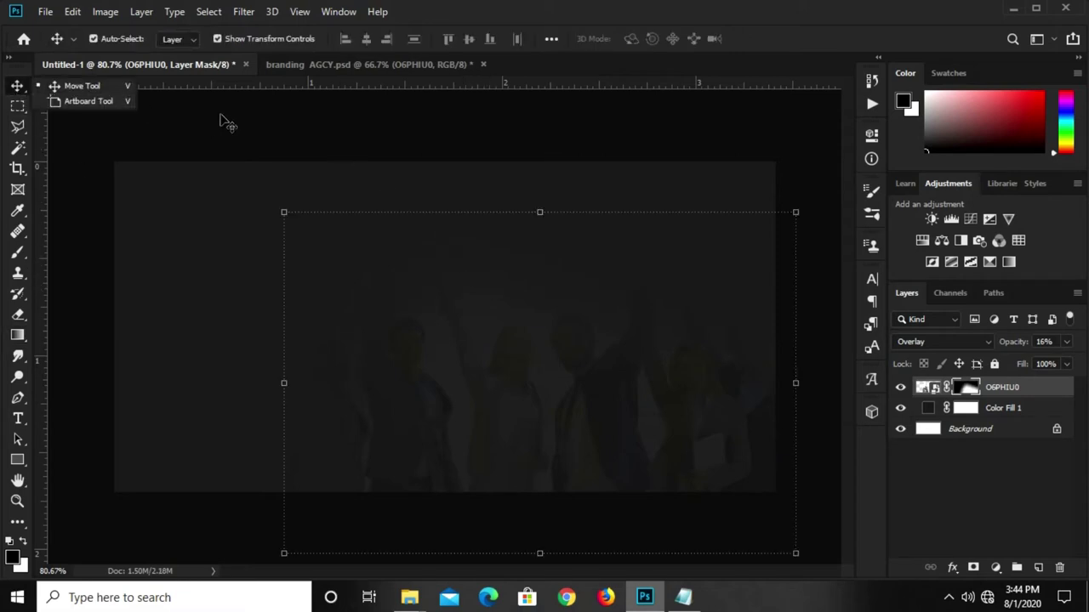
click(246, 136)
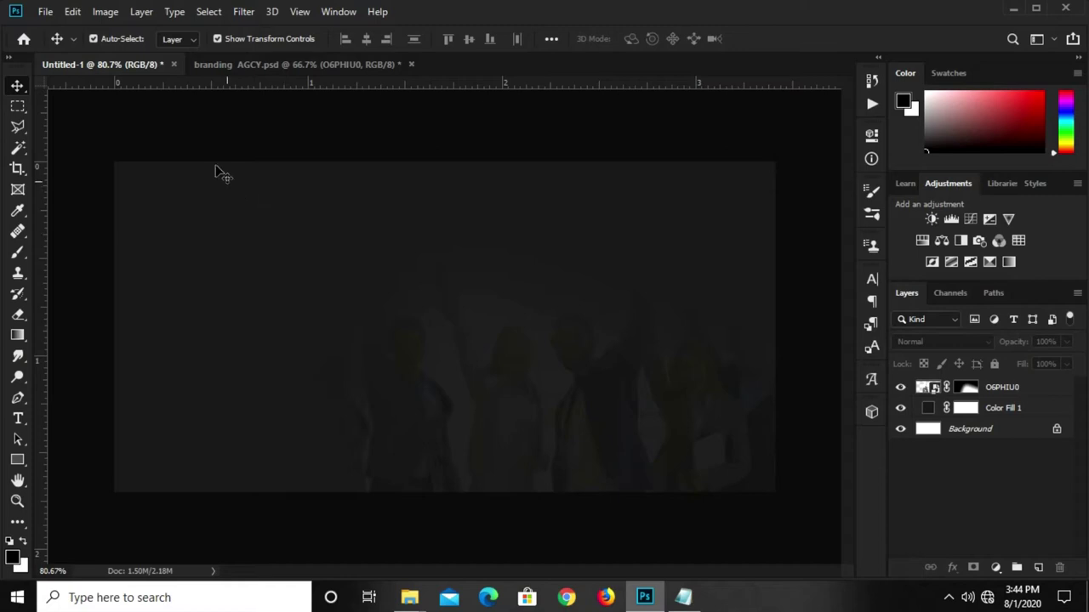
- Show skyline layer 2 in branding AGCY.psd and drag it to the banner's top-left
click(255, 68)
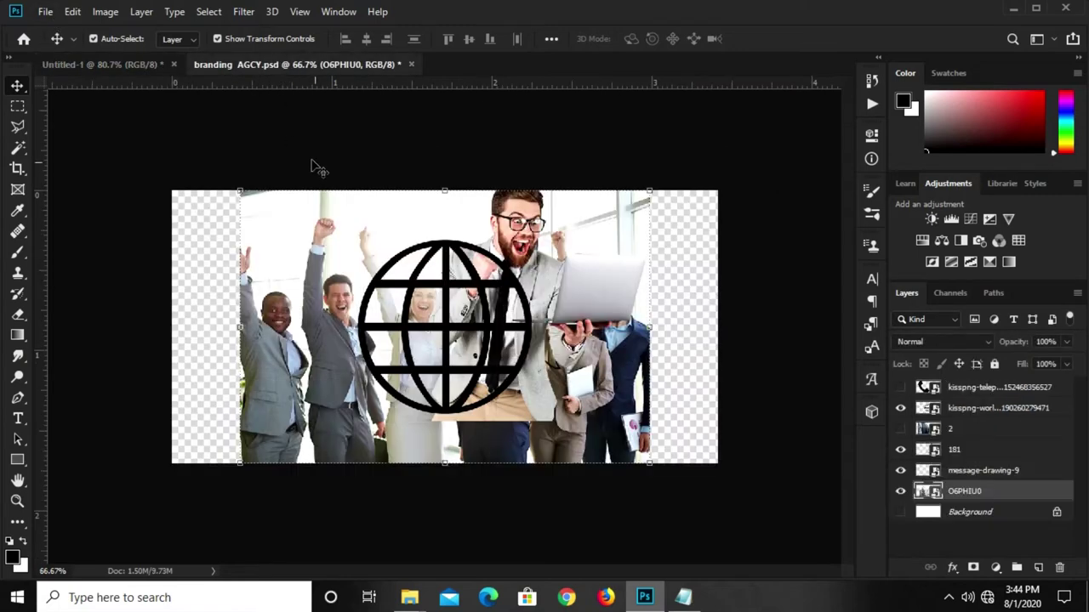
click(901, 429)
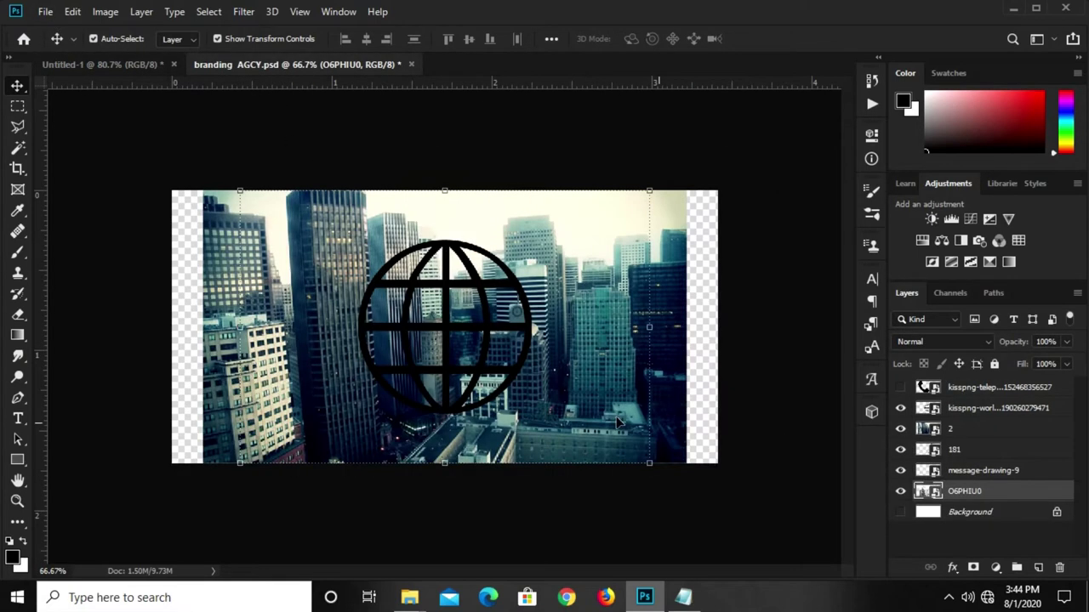
drag(300, 330, 118, 70)
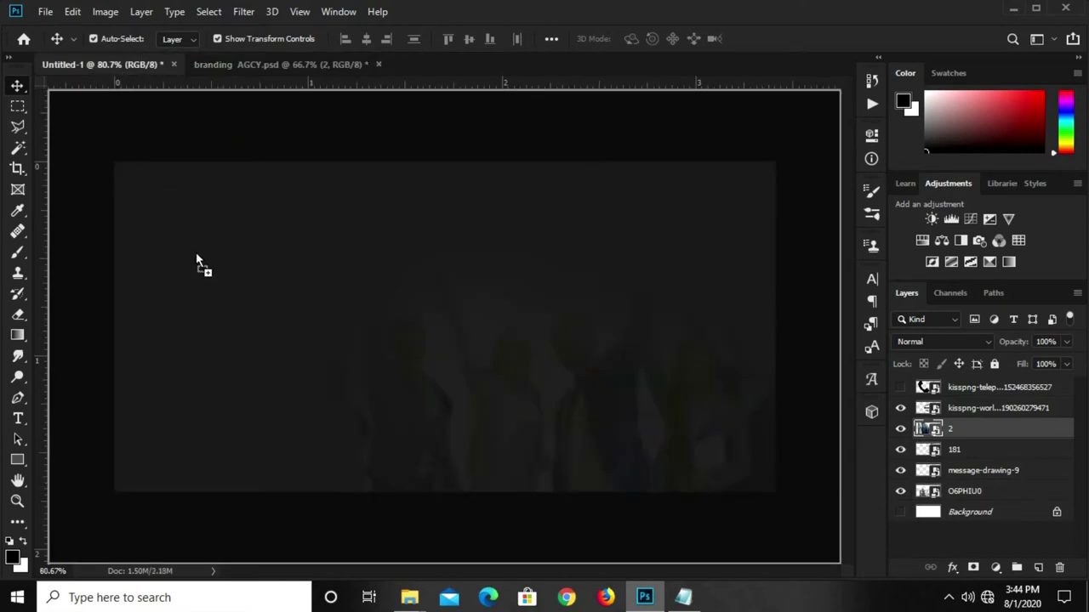
mouse_move(117, 69)
mouse_down()
mouse_move(239, 331)
mouse_move(253, 321)
mouse_up()
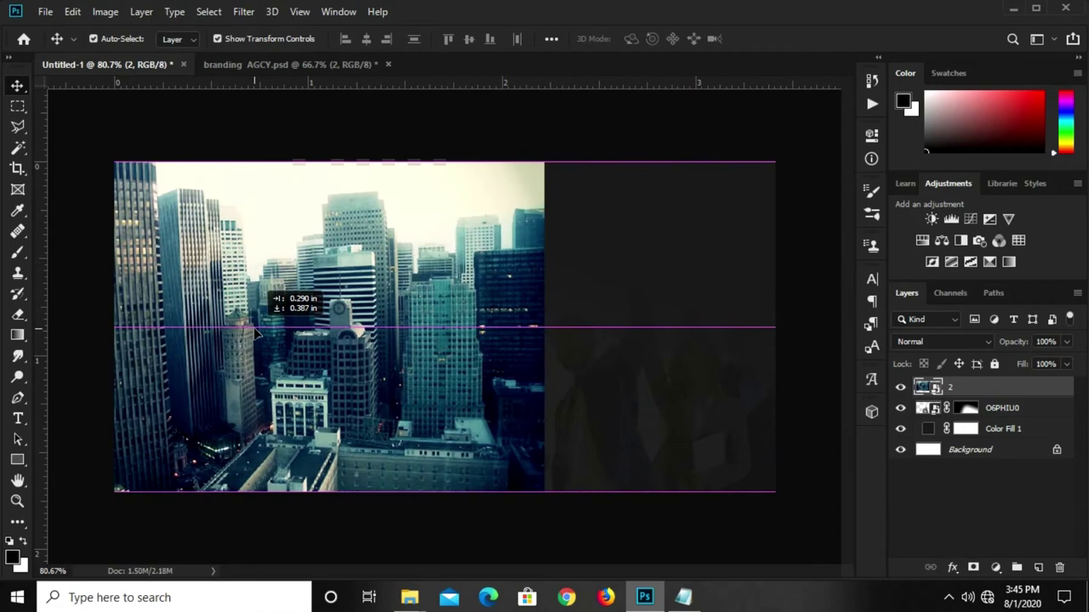
drag(253, 321, 254, 285)
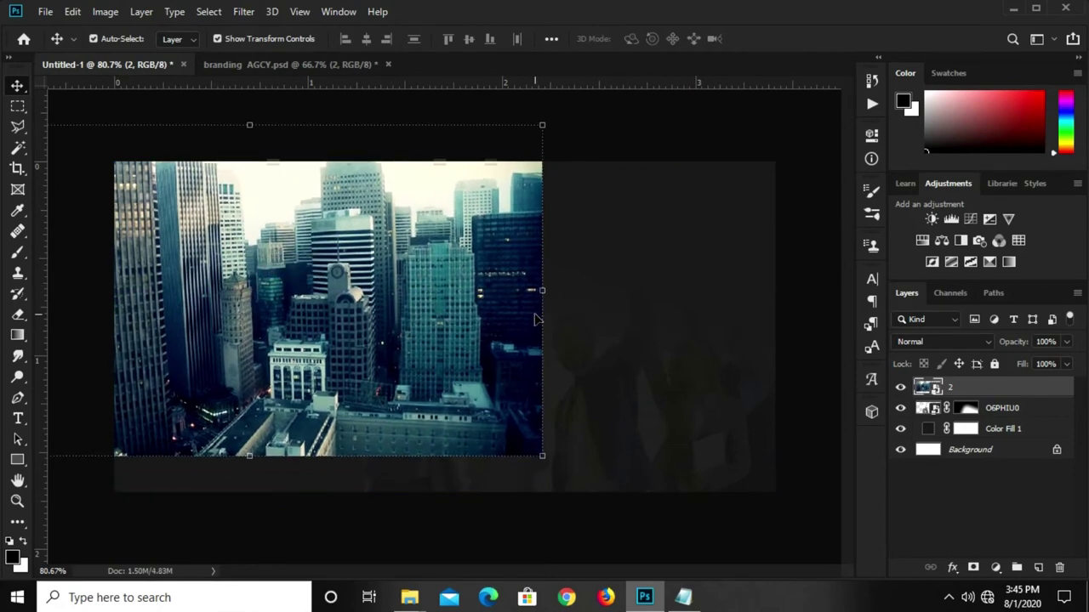
- Set the skyline layer to Overlay blending at 59% opacity
click(923, 342)
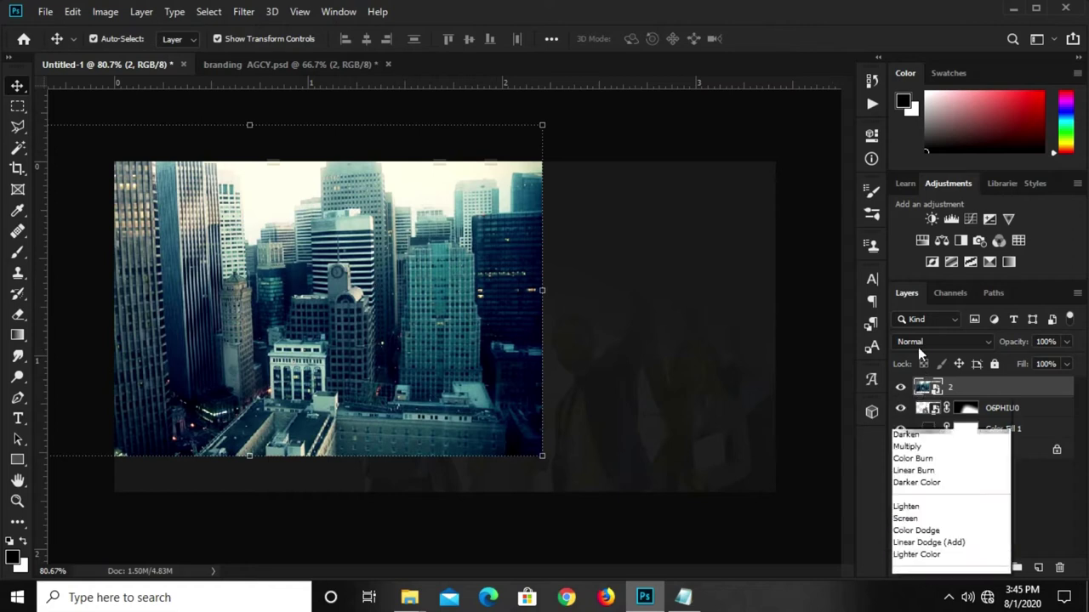
click(917, 376)
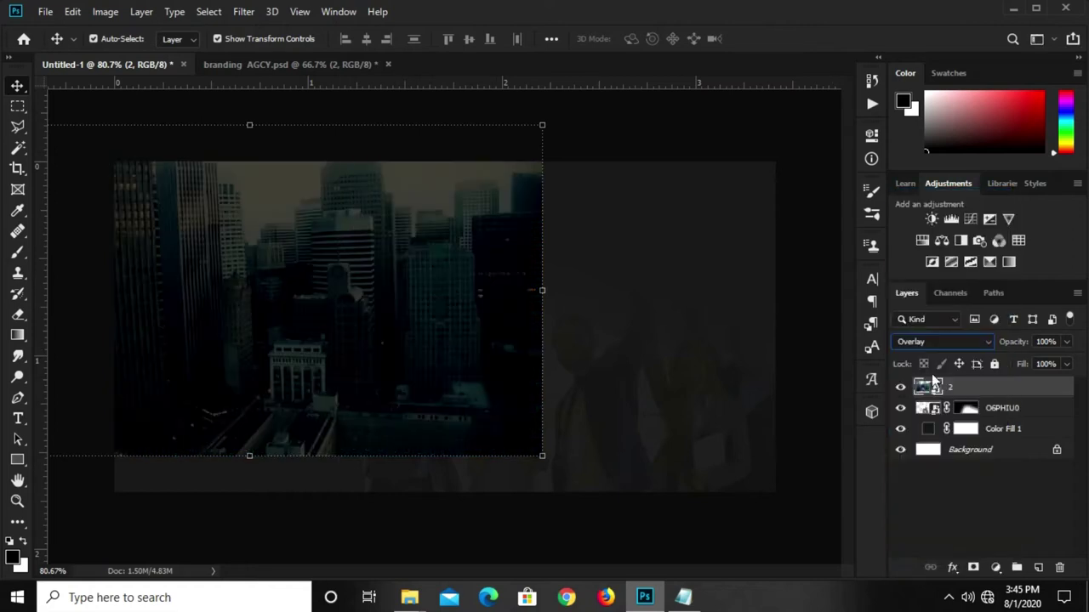
click(1053, 341)
text(55)
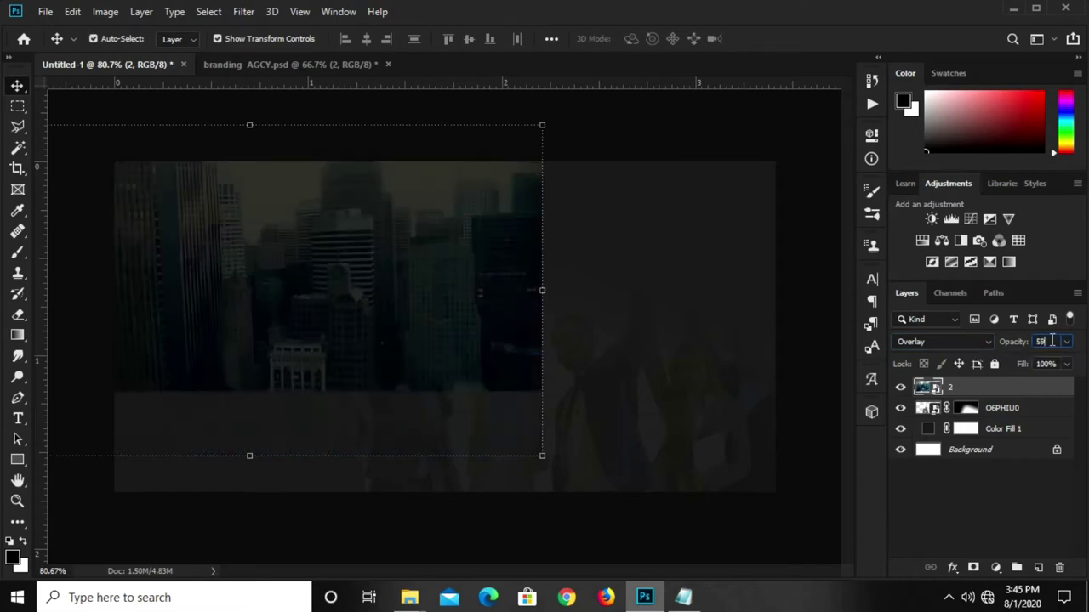
key(BackSpace)
text(9)
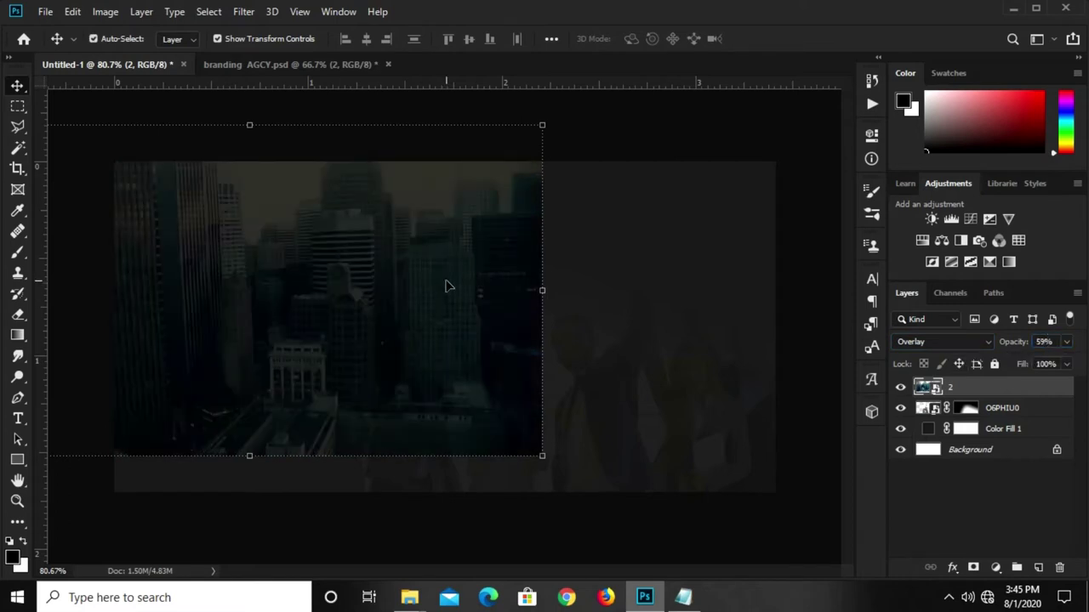
- Add a layer mask to layer 2 and pick the Foreground to Transparent gradient
click(972, 567)
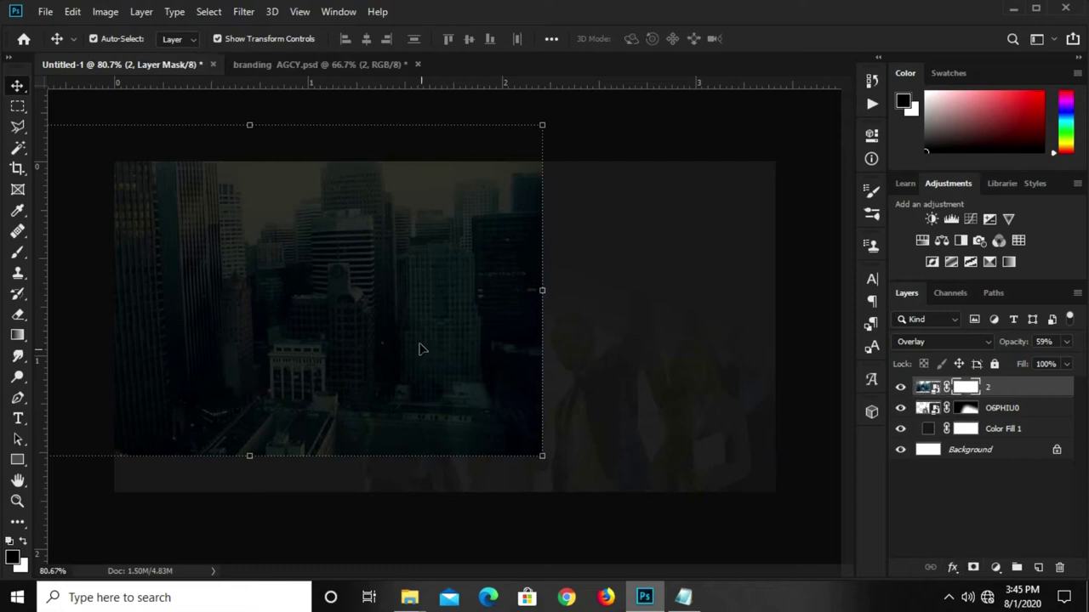
click(17, 334)
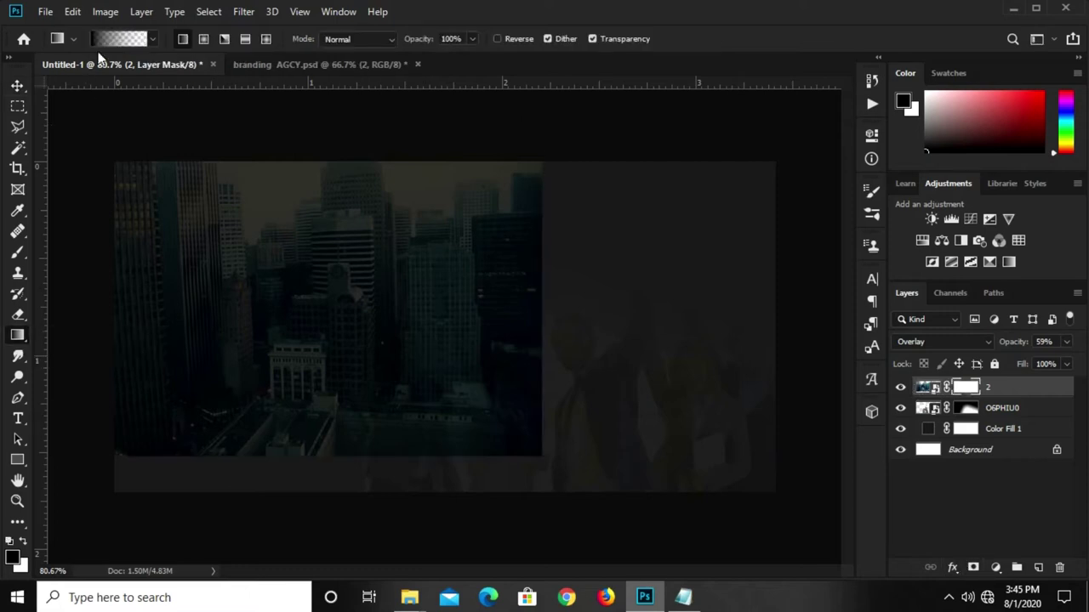
key(i)
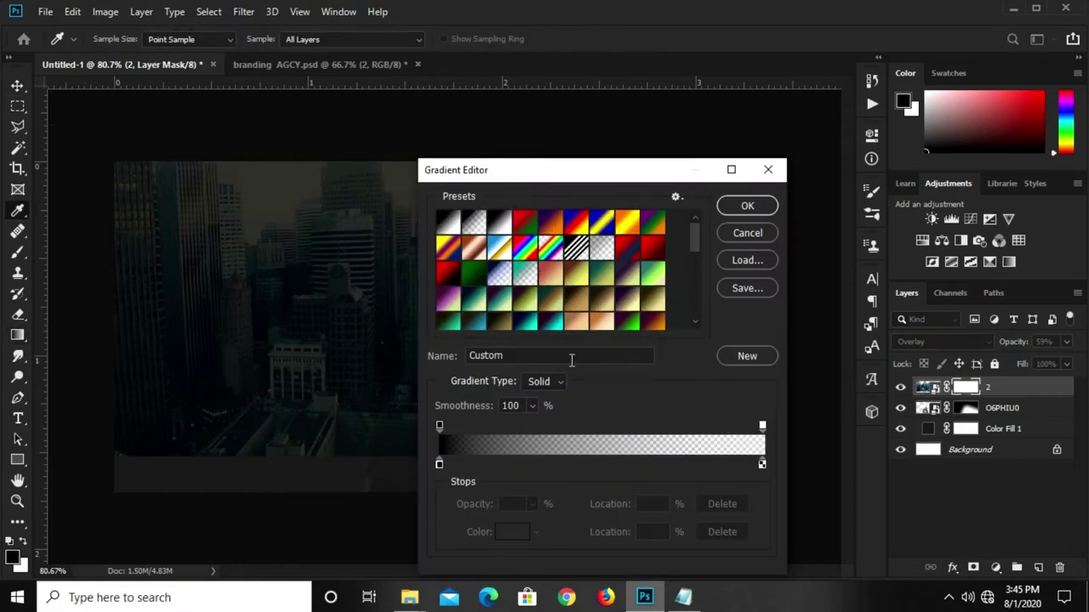
click(439, 465)
click(463, 221)
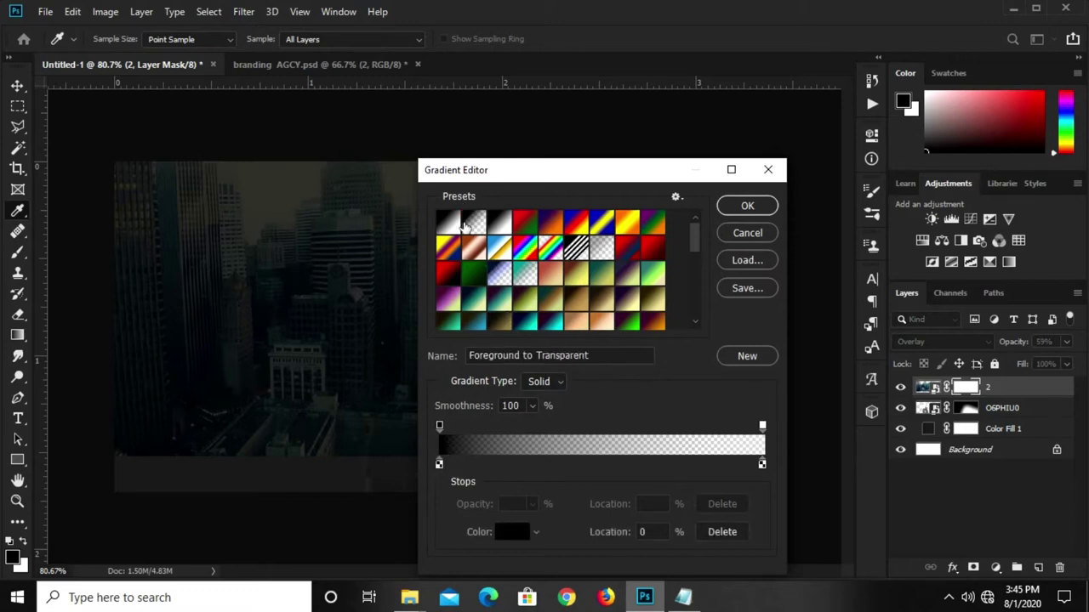
drag(589, 358, 473, 342)
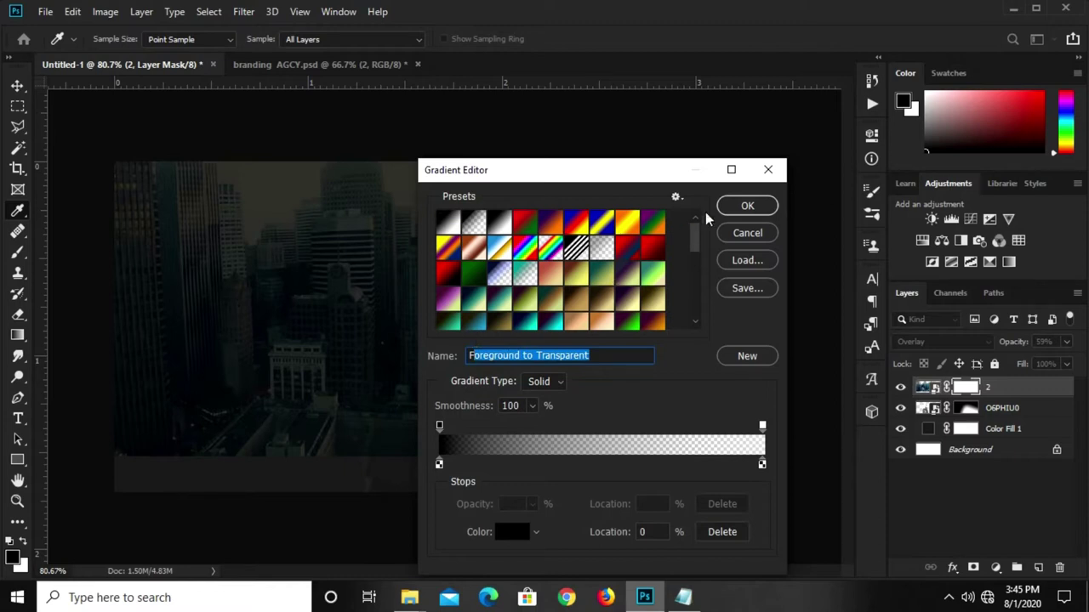
click(747, 206)
- Drag gradients across layer 2's mask to fade its right side into the background
drag(216, 275, 403, 411)
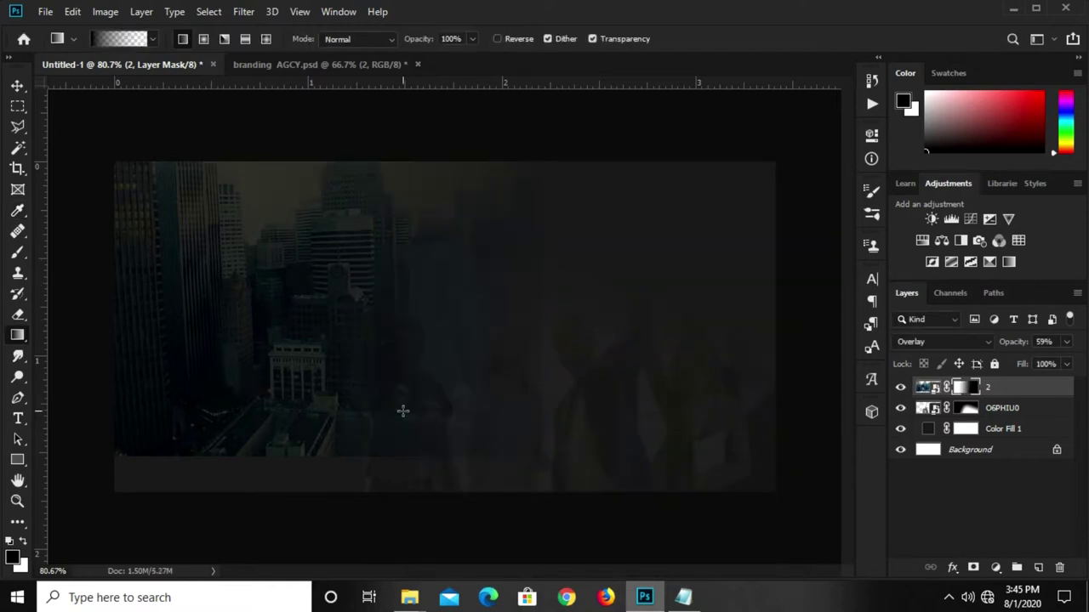
drag(575, 339, 271, 327)
drag(246, 278, 519, 366)
drag(520, 409, 187, 301)
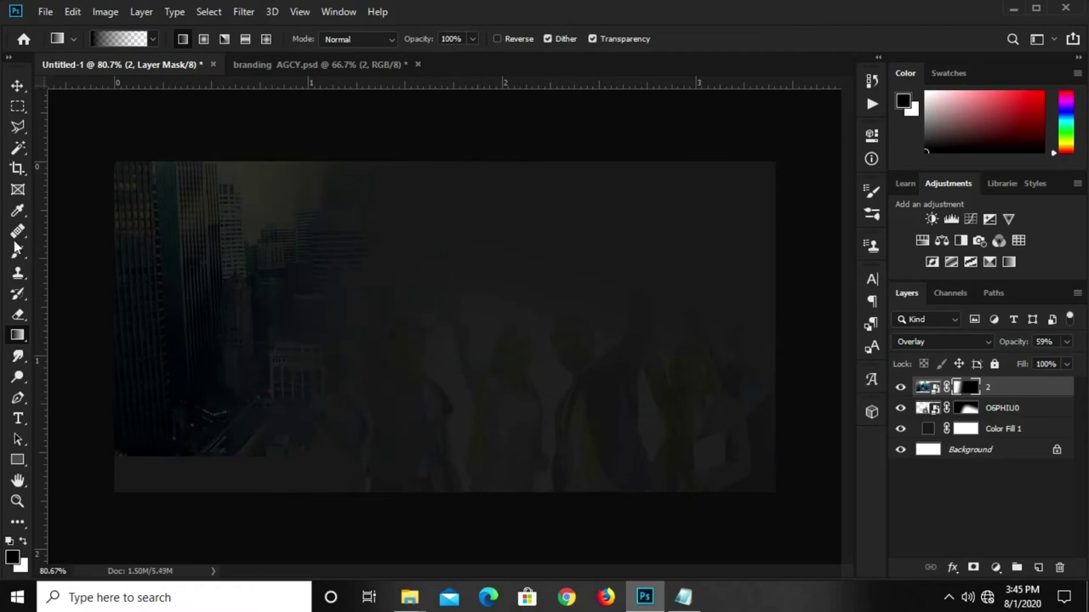
click(18, 86)
click(565, 361)
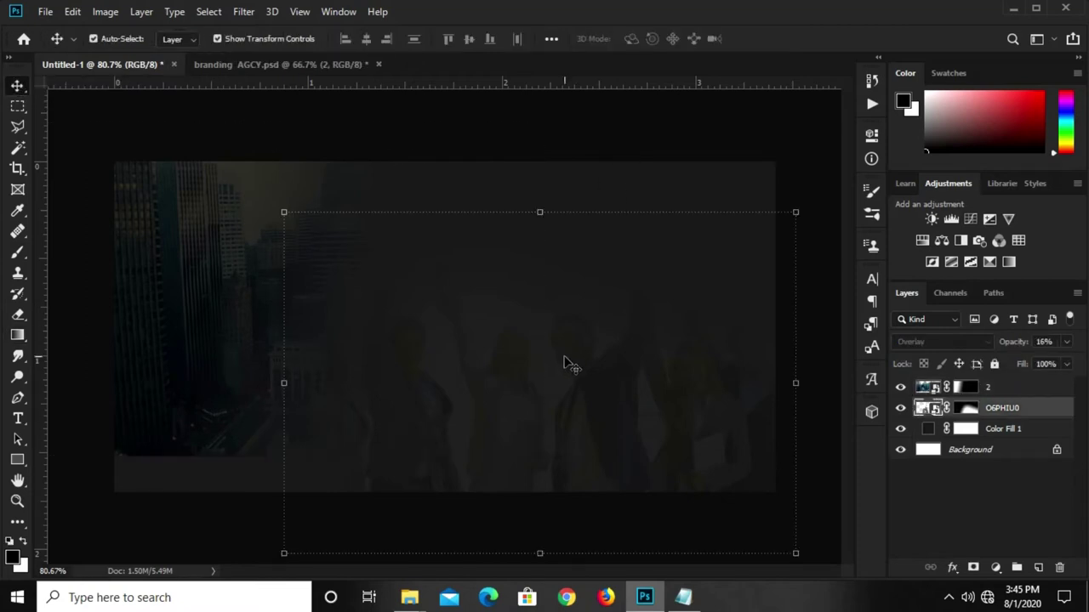
- Create a new empty layer and set up a fully soft brush
click(987, 519)
click(1038, 567)
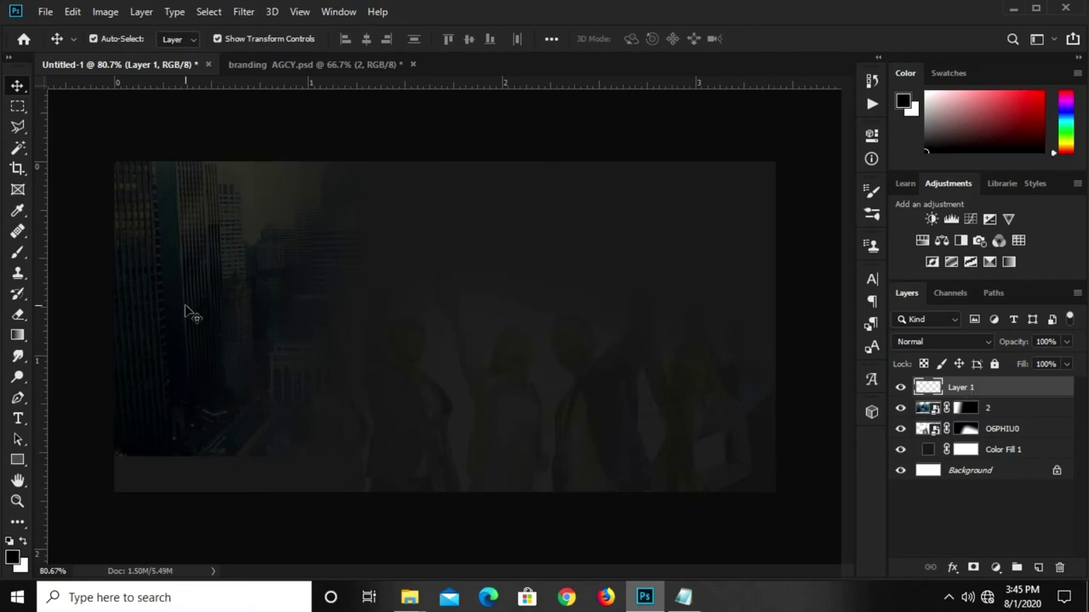
click(17, 253)
click(68, 247)
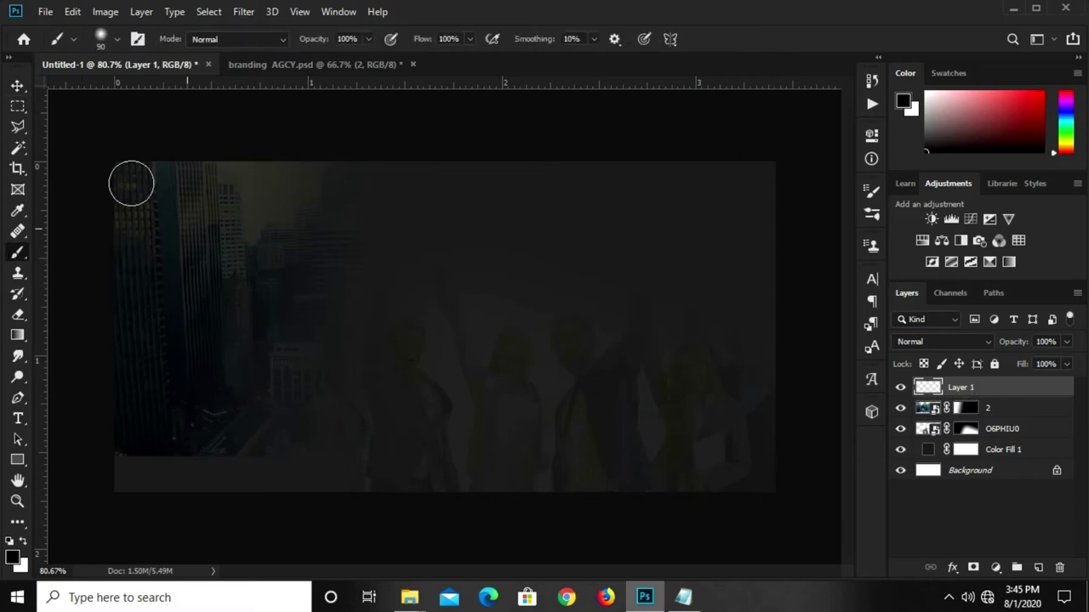
click(108, 44)
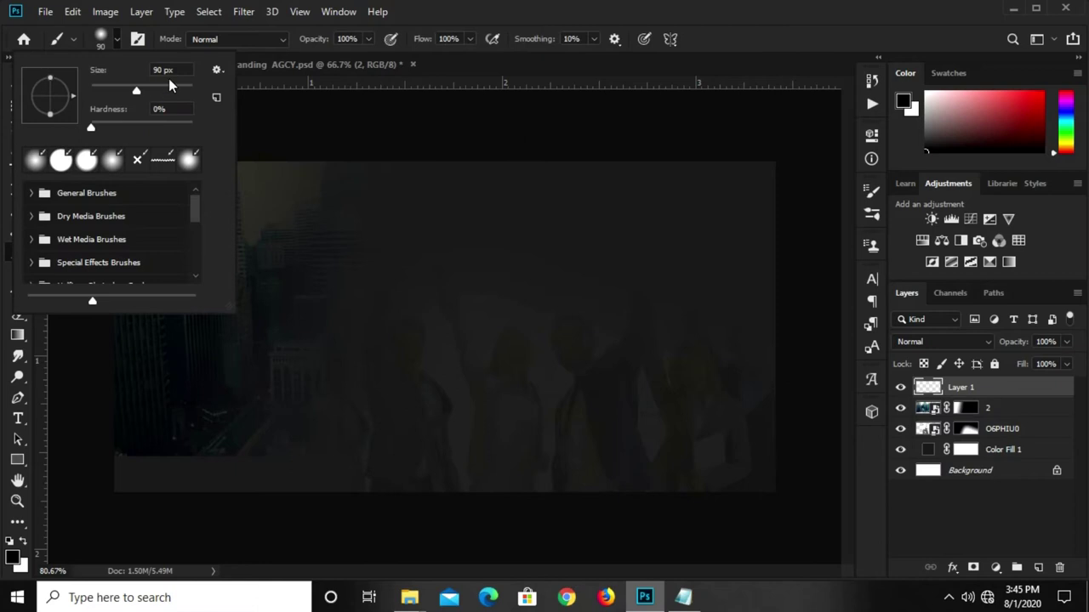
click(162, 110)
key(Return)
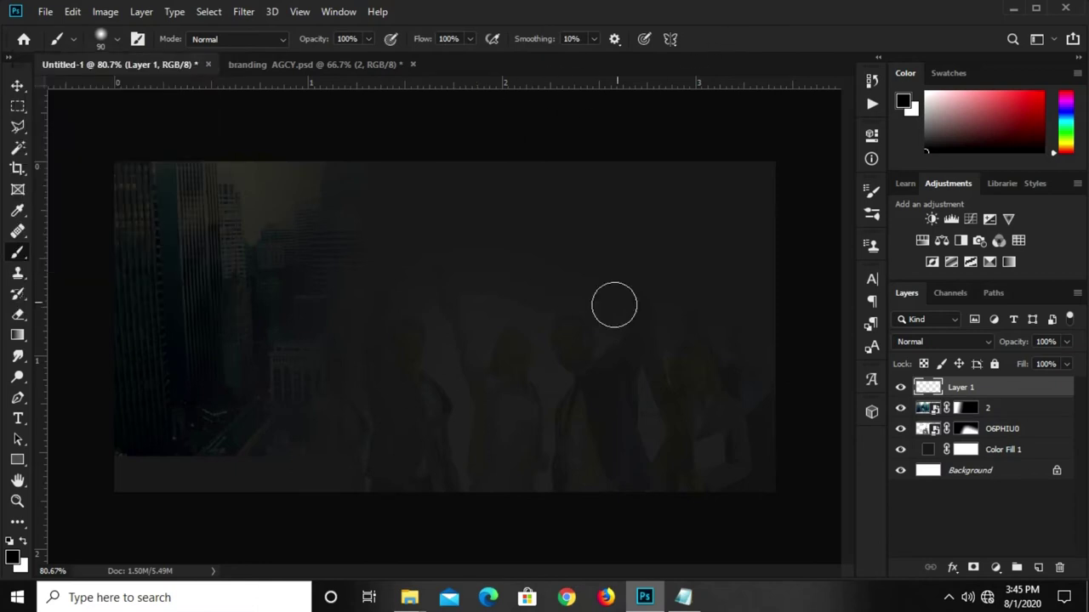
- Paint a large soft white #ffffff glow at the banner's centre
click(10, 561)
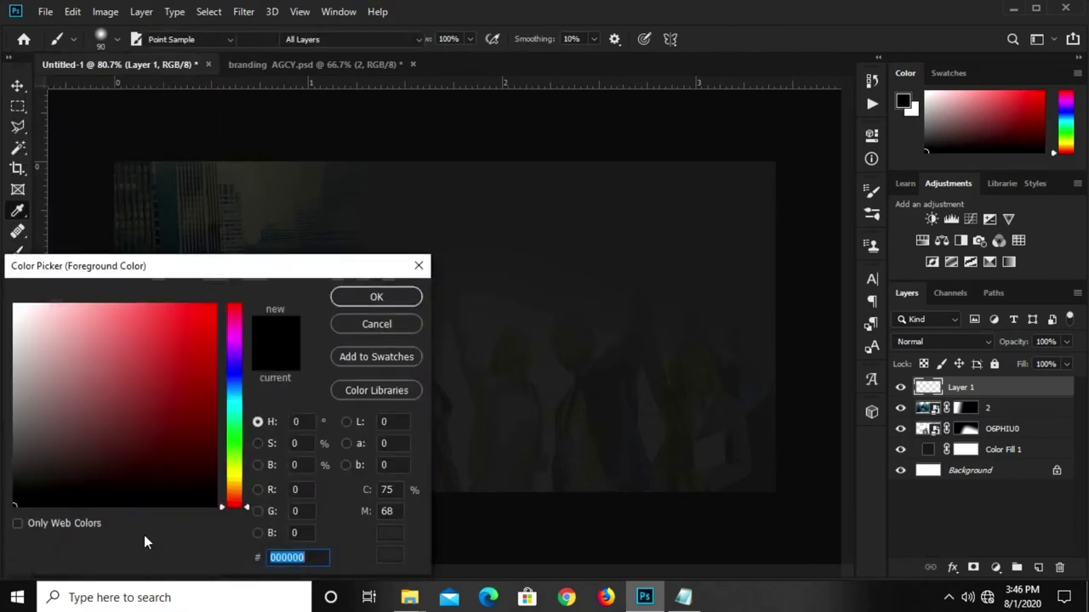
text(ffffff)
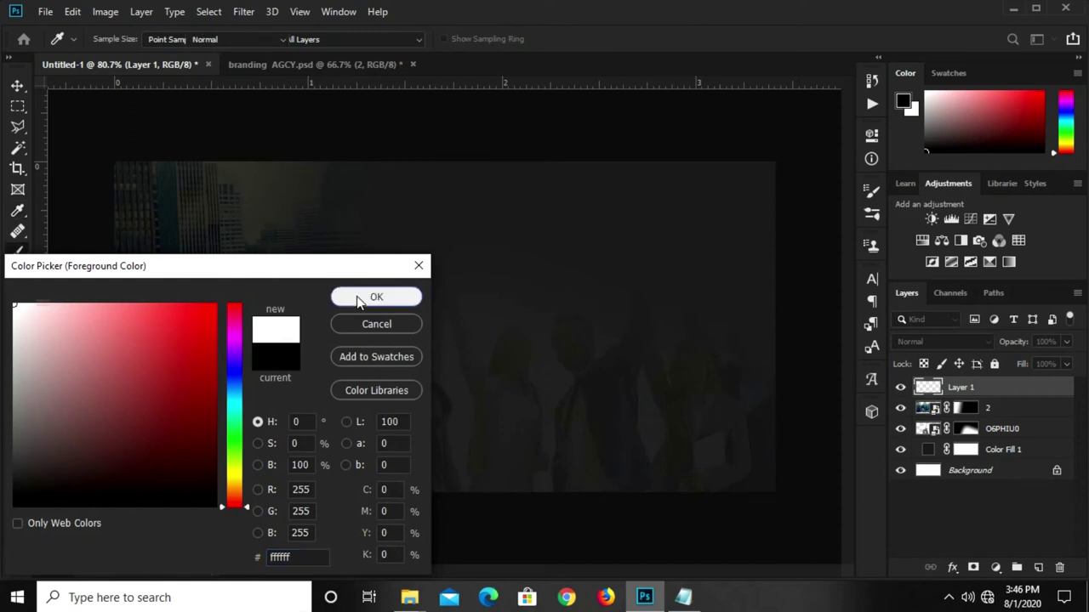
click(360, 299)
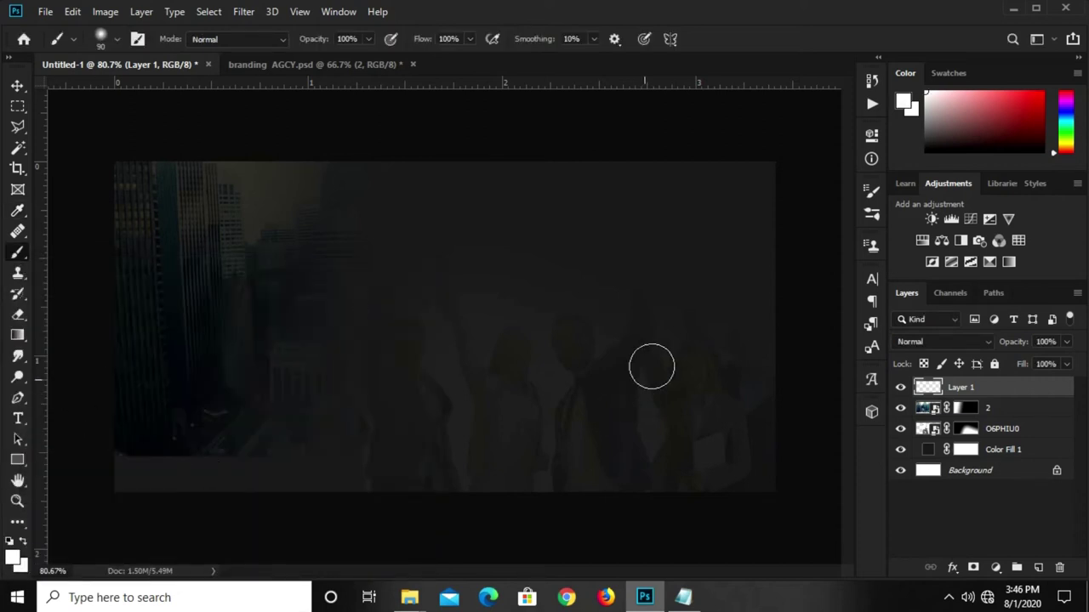
key(bracketright)
key(bracketright)
key(bracketright)
key(bracketright)
key(bracketright)
key(bracketright)
key(bracketleft)
key(bracketleft)
key(bracketleft)
key(bracketright)
click(571, 324)
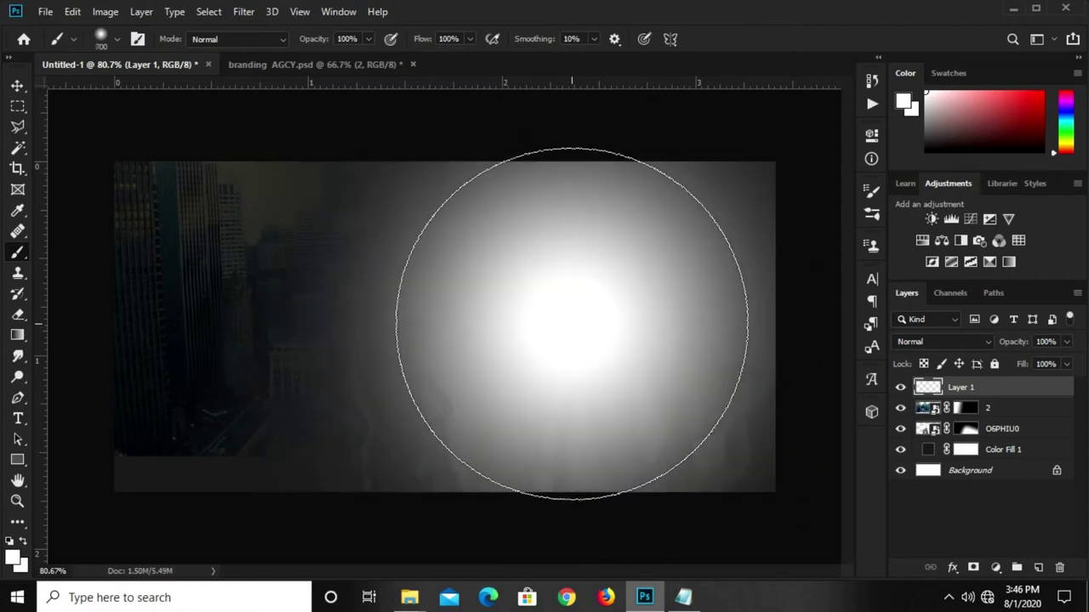
- Set Layer 1 to Overlay blending at 79% opacity
click(941, 341)
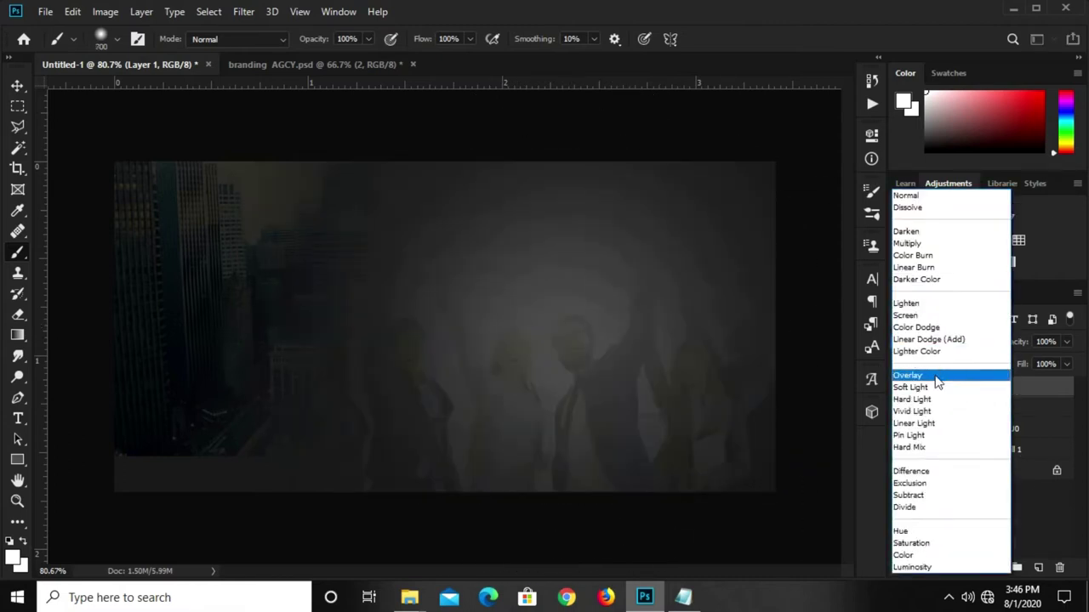
click(937, 381)
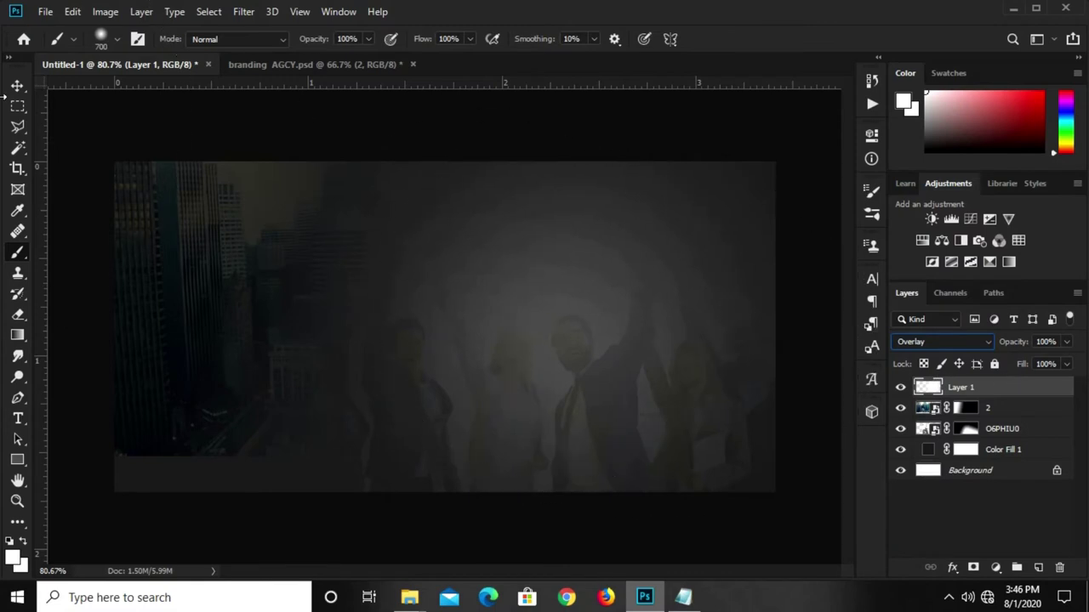
click(17, 86)
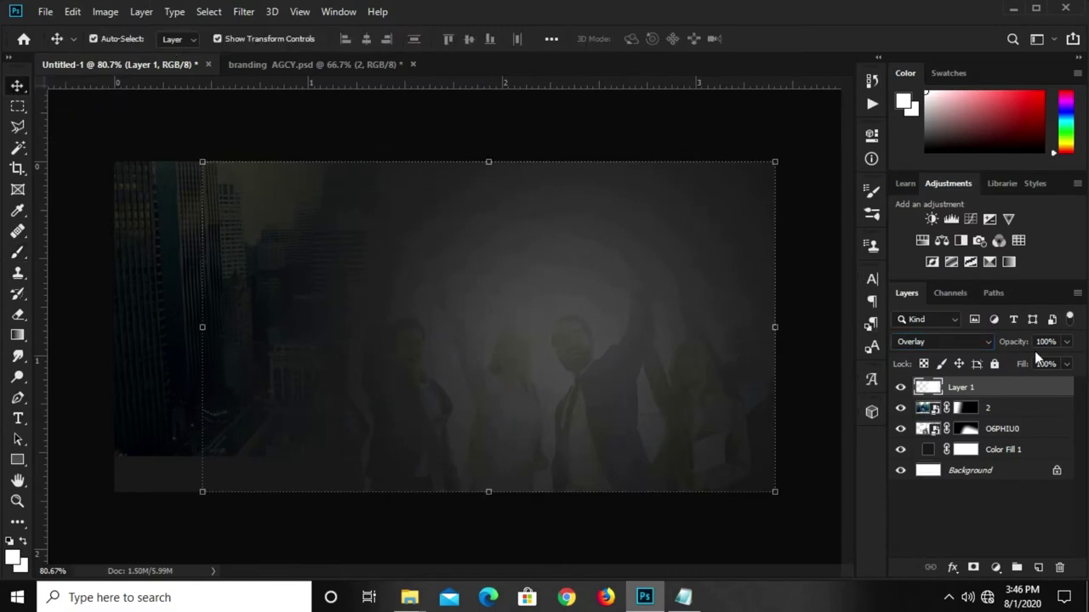
click(1065, 342)
click(1058, 360)
click(1041, 346)
double_click(1041, 345)
text(79)
click(685, 153)
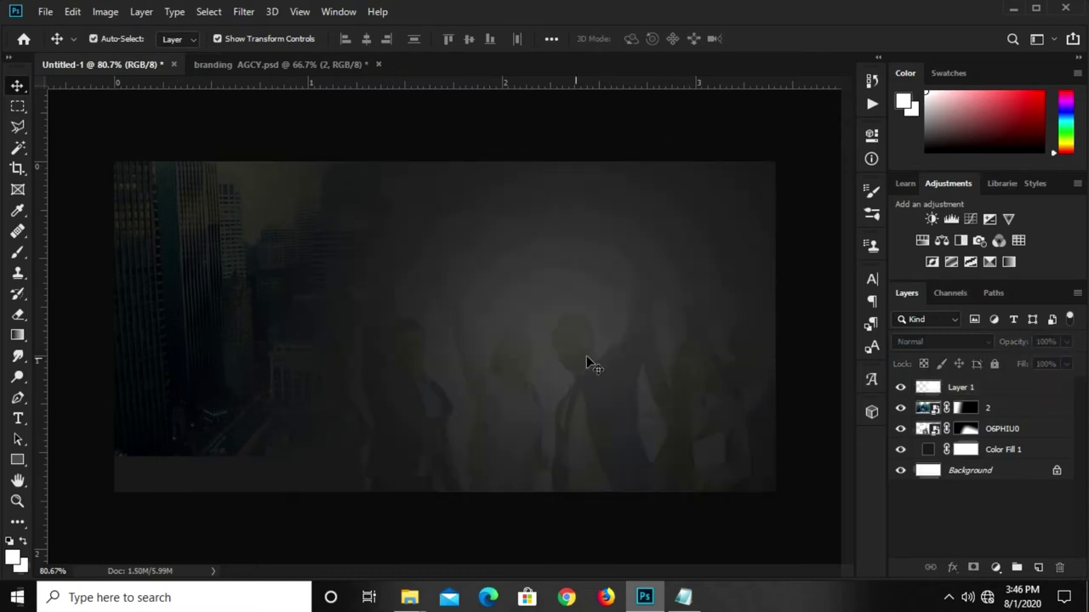
click(17, 459)
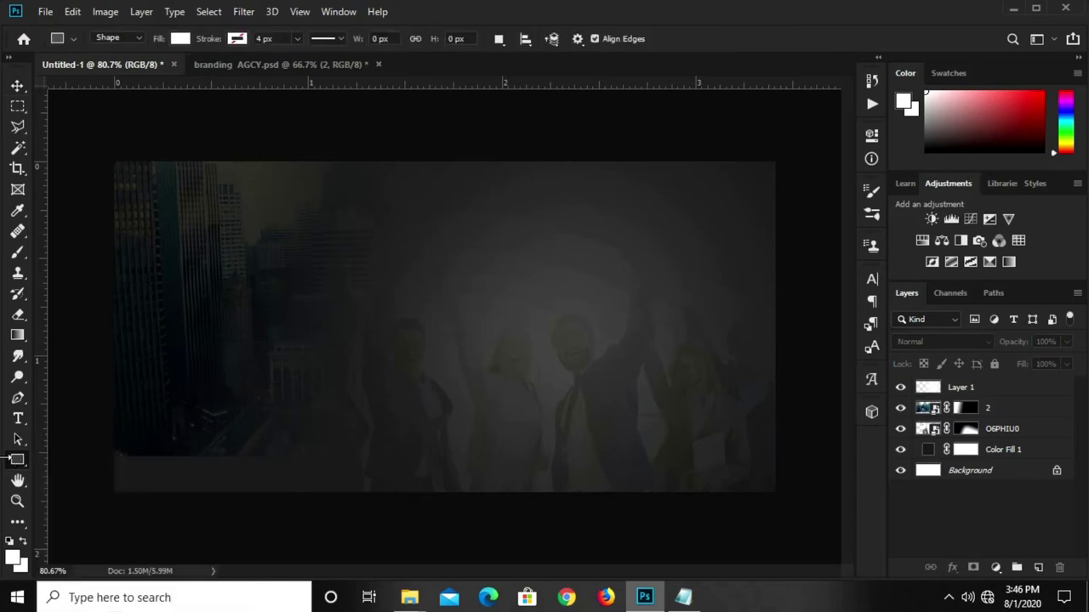
- Draw a rectangle band across the banner's bottom edge and nudge it upward
right_click(12, 461)
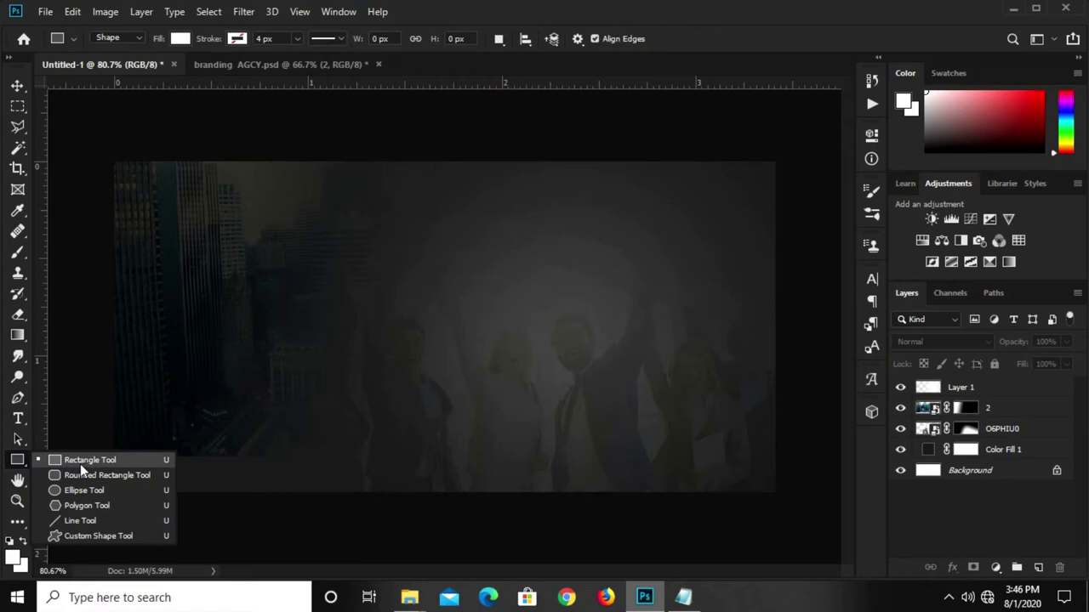
click(80, 464)
drag(89, 439, 811, 514)
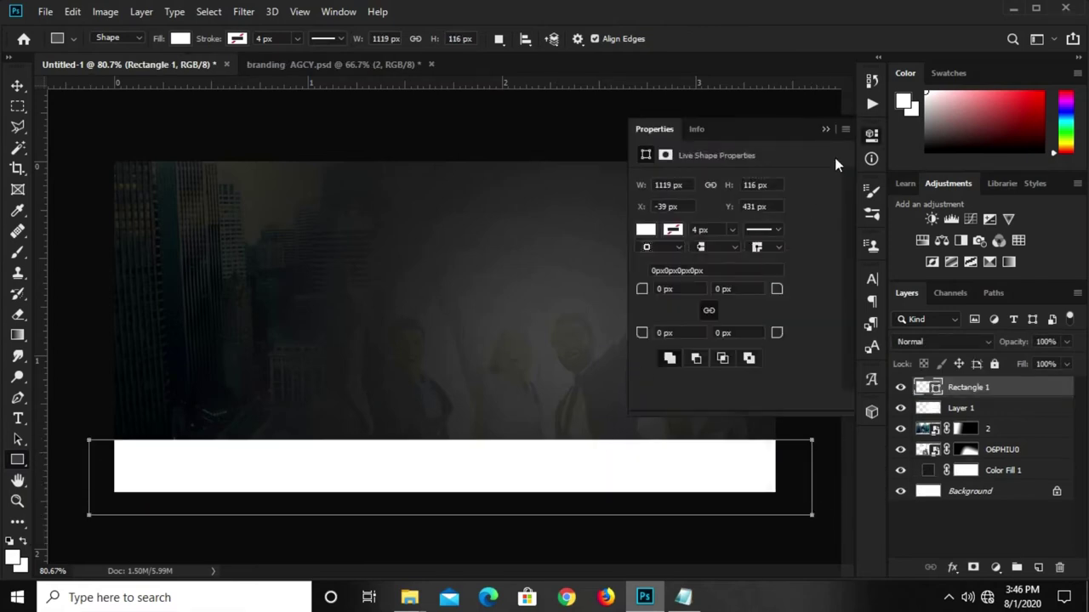
click(825, 130)
key(v)
mouse_move(440, 466)
mouse_down()
mouse_move(436, 448)
mouse_move(436, 461)
mouse_up()
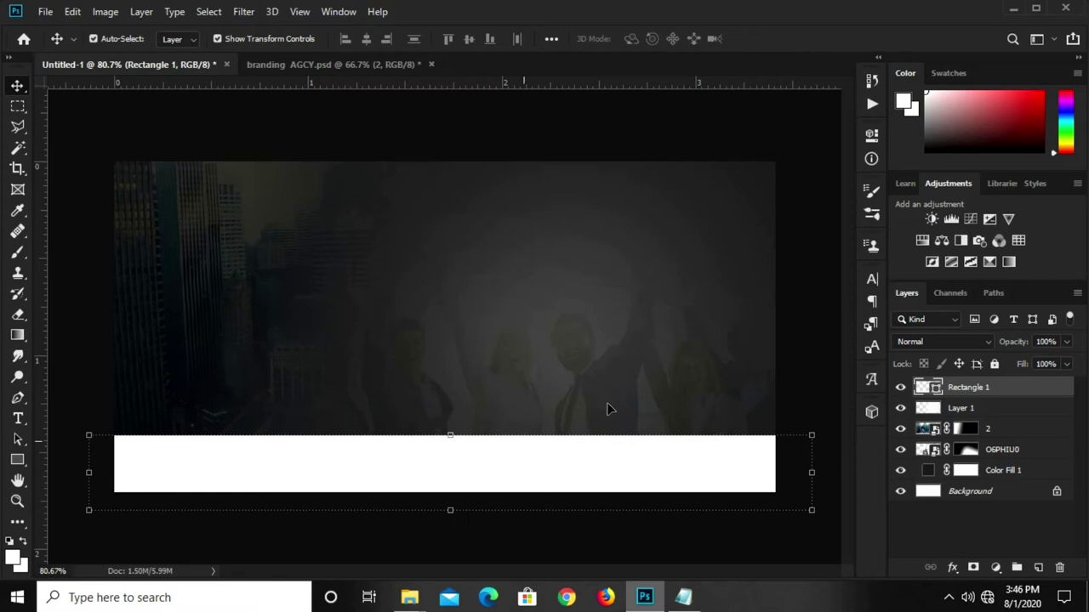
- Open the band's custom fill colour picker and paste da8308 from the notes
click(871, 137)
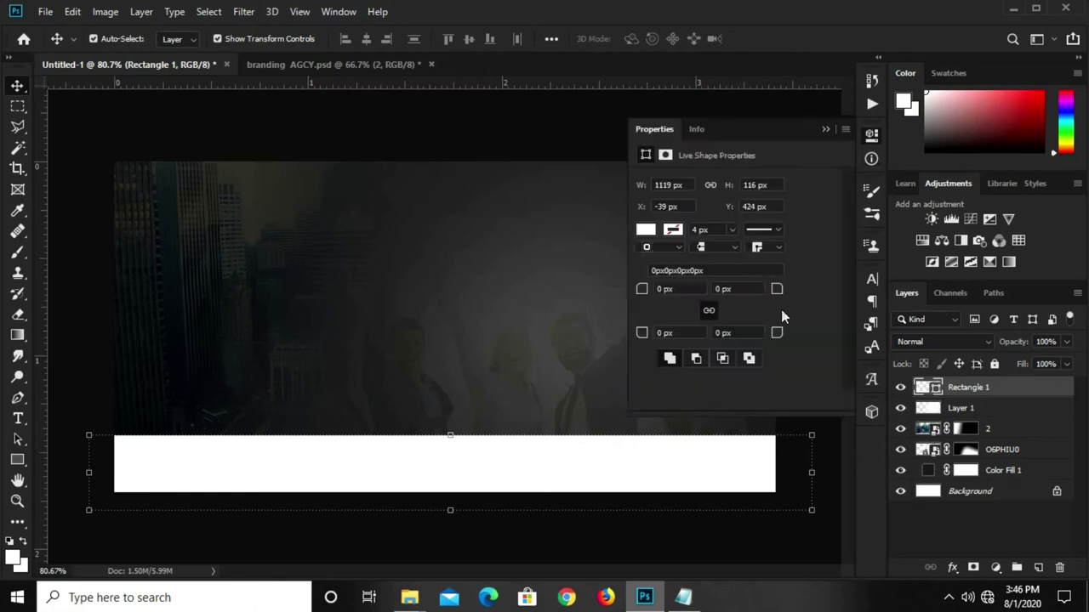
click(645, 229)
click(799, 261)
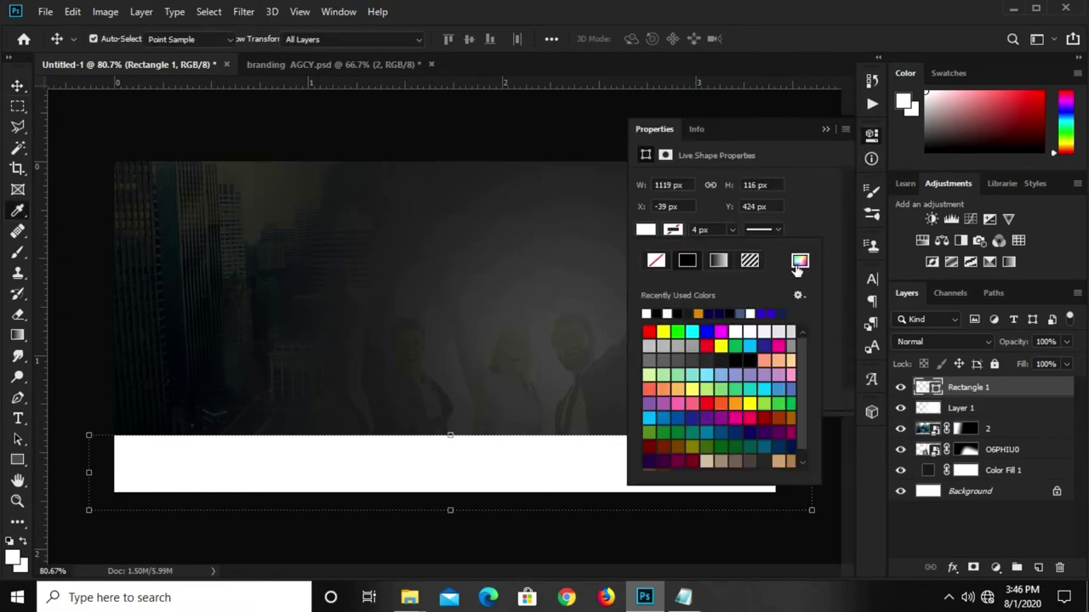
click(680, 605)
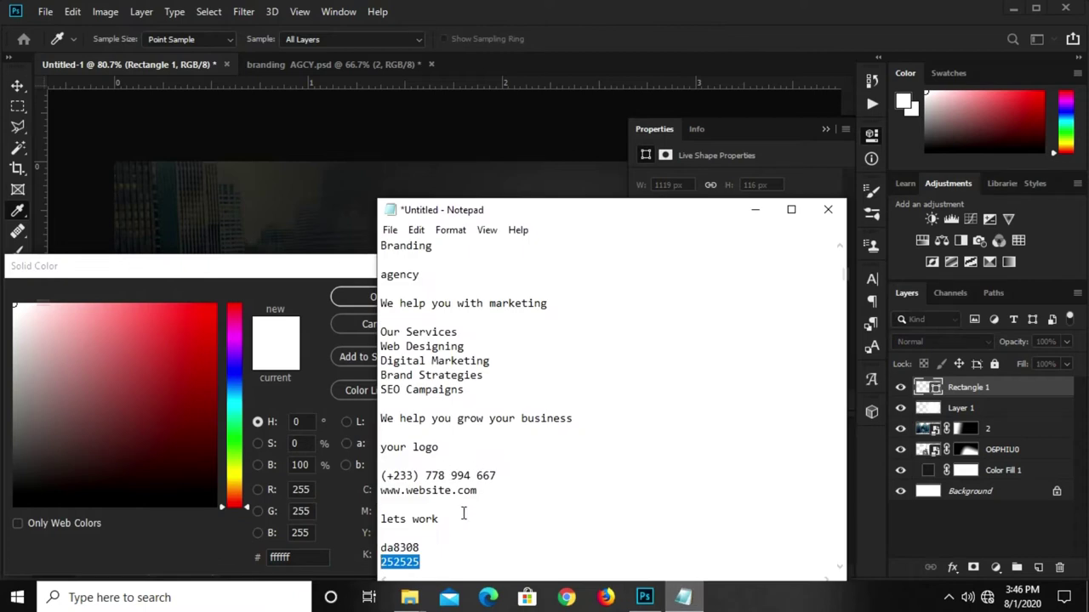
double_click(401, 548)
right_click(413, 548)
click(443, 352)
click(283, 558)
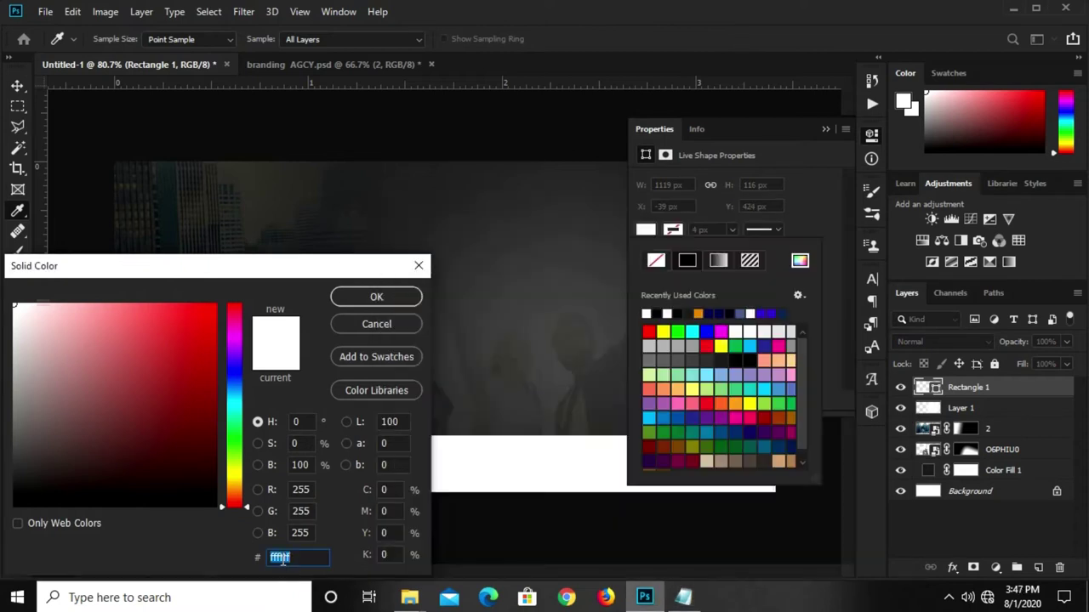
right_click(282, 558)
click(325, 408)
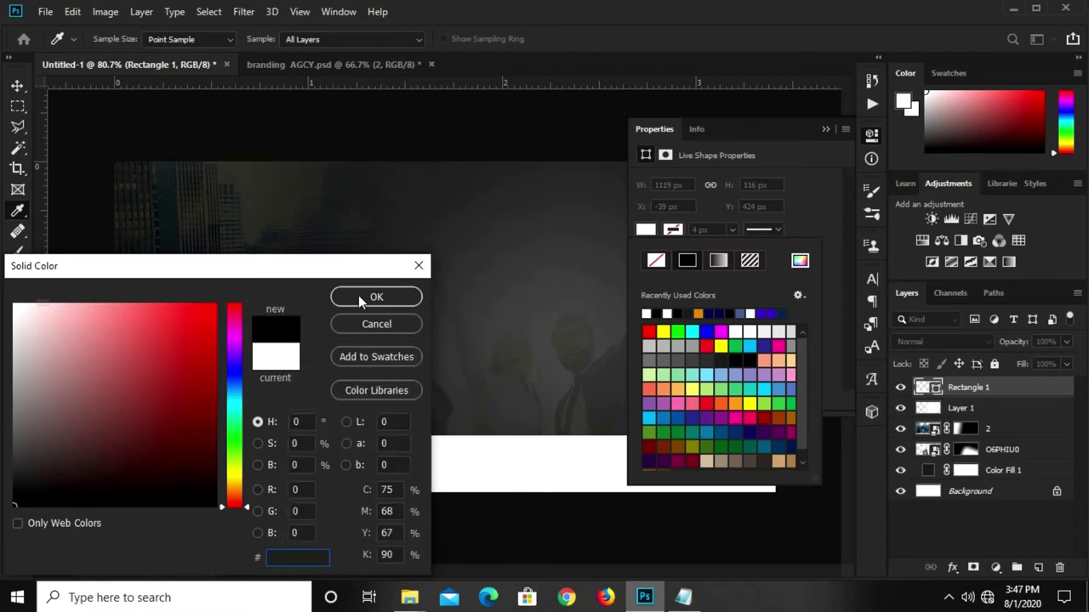
- Re-enter the da8308 hex code and confirm the orange band fill
click(683, 597)
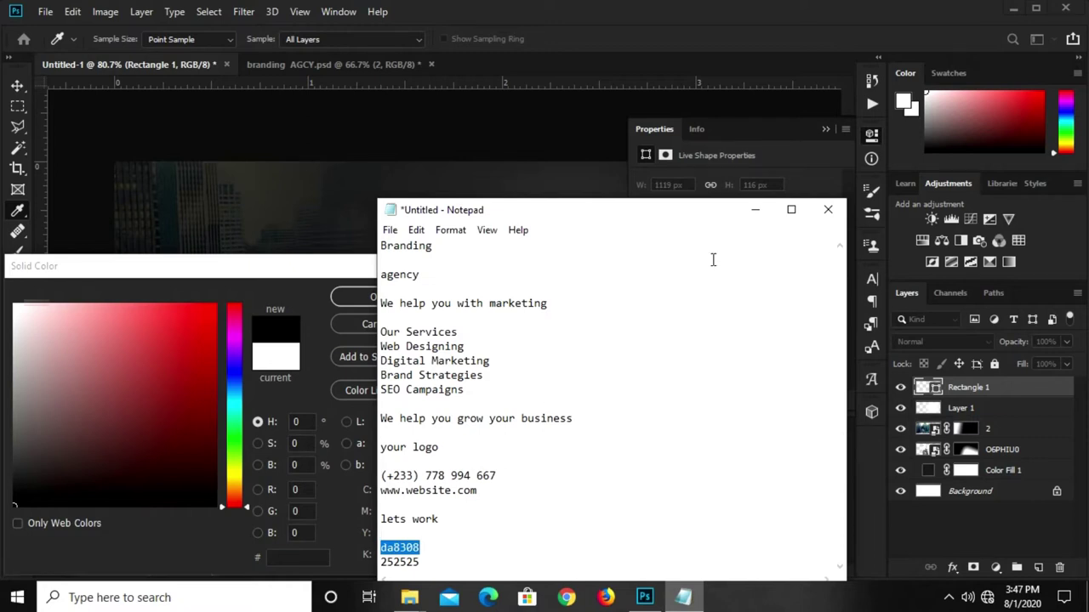
click(269, 563)
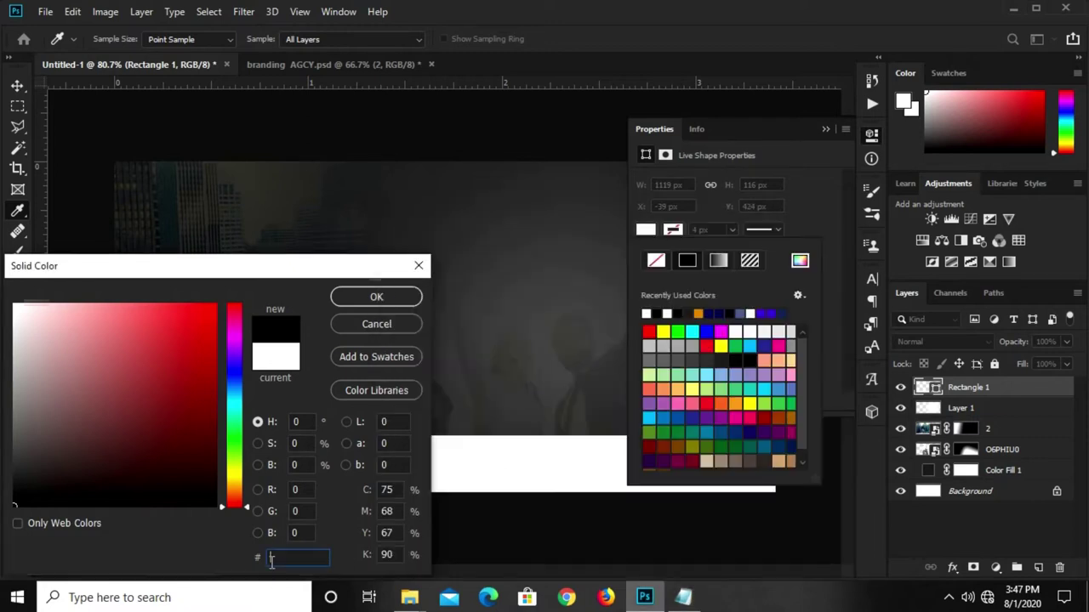
key(ctrl+v)
text(8)
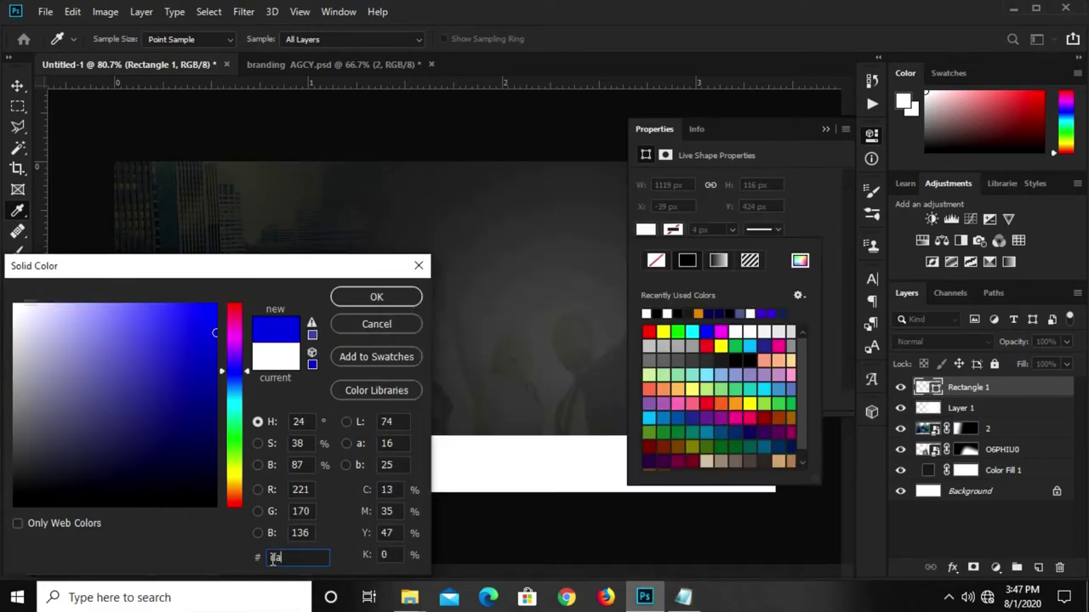
text(308)
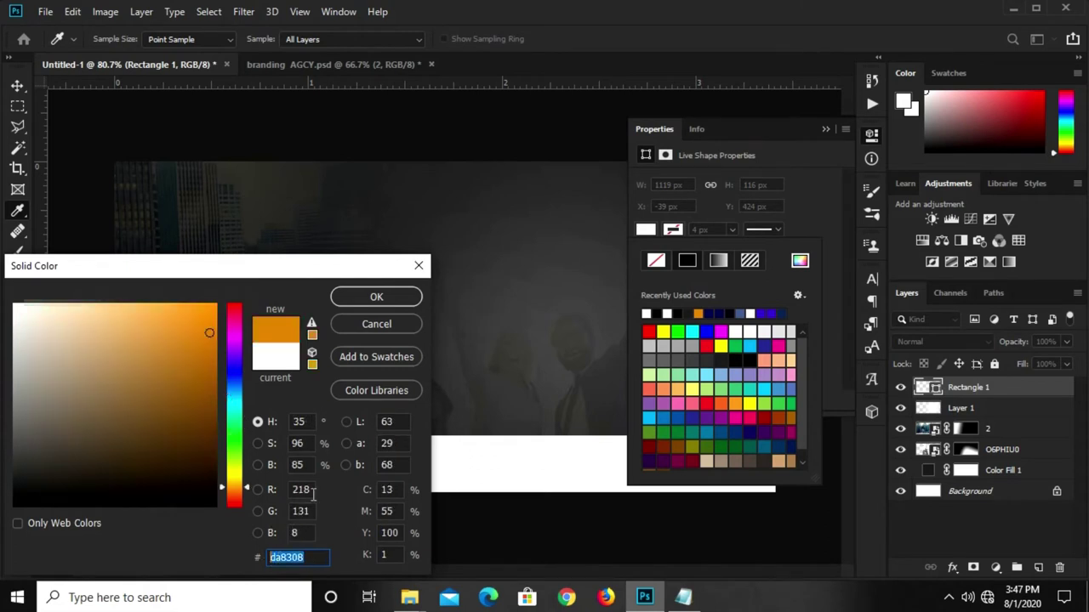
click(345, 299)
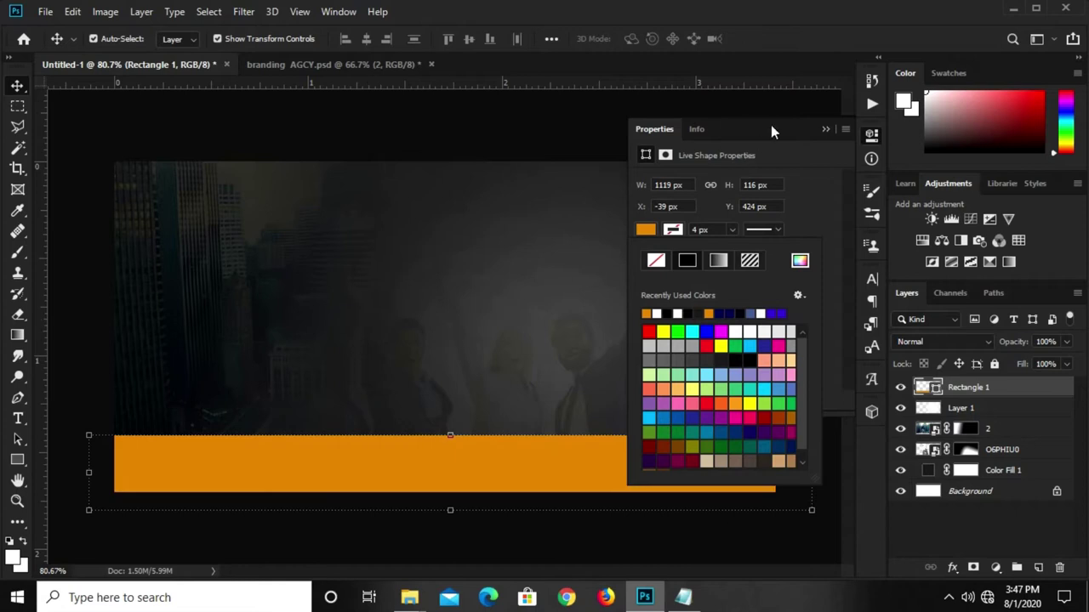
click(821, 131)
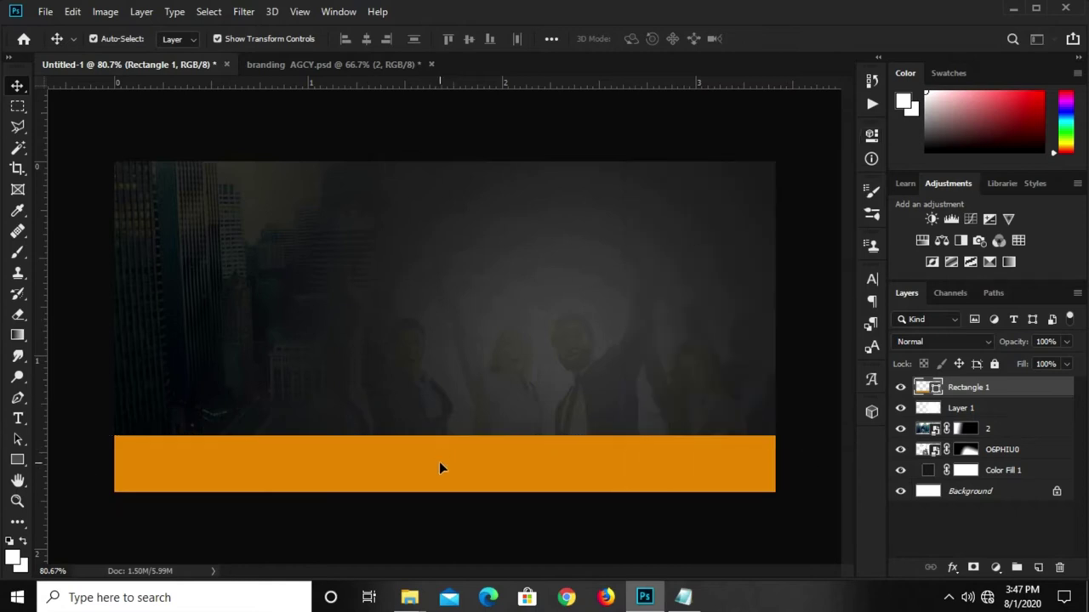
- Raise a new mid anchor point on the orange band's top edge into a gentle arch
key(Up)
key(Up)
key(Up)
key(Up)
key(Up)
key(Up)
key(Up)
key(Up)
key(Up)
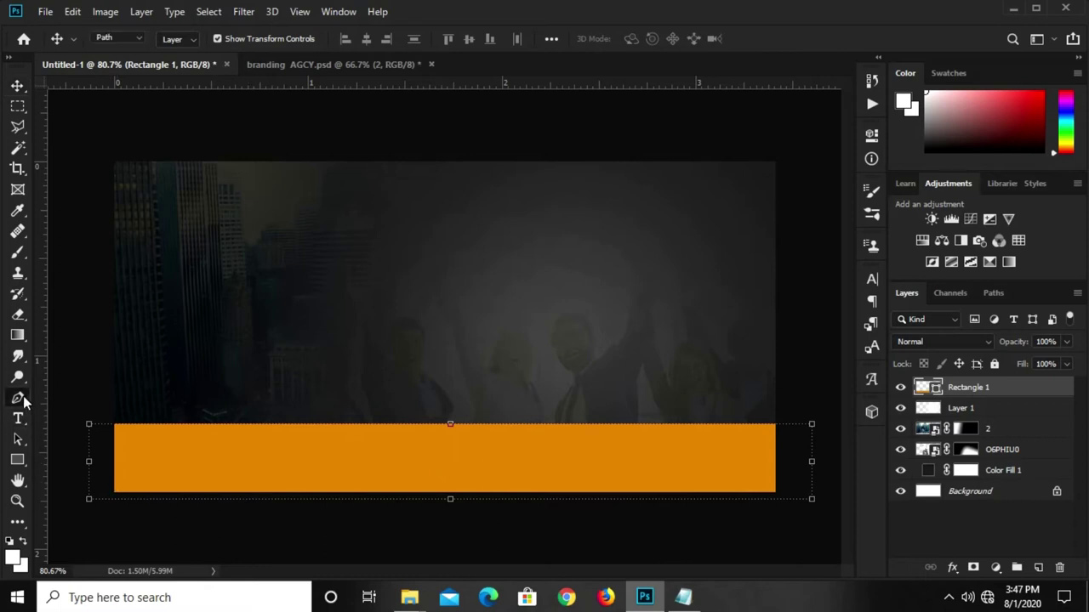
click(17, 398)
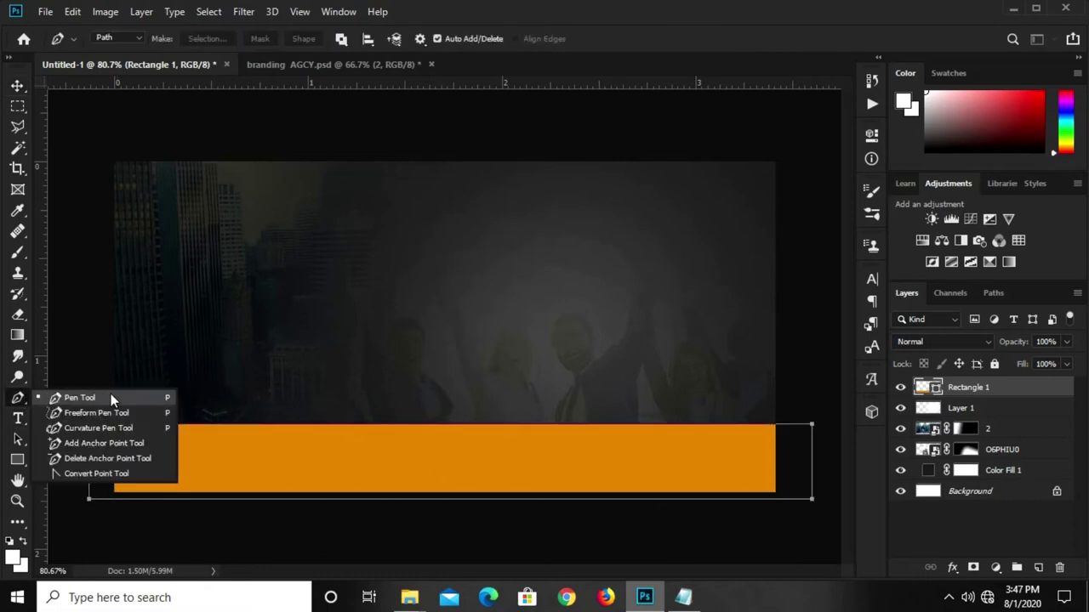
click(75, 443)
scroll(444, 447, up, 2)
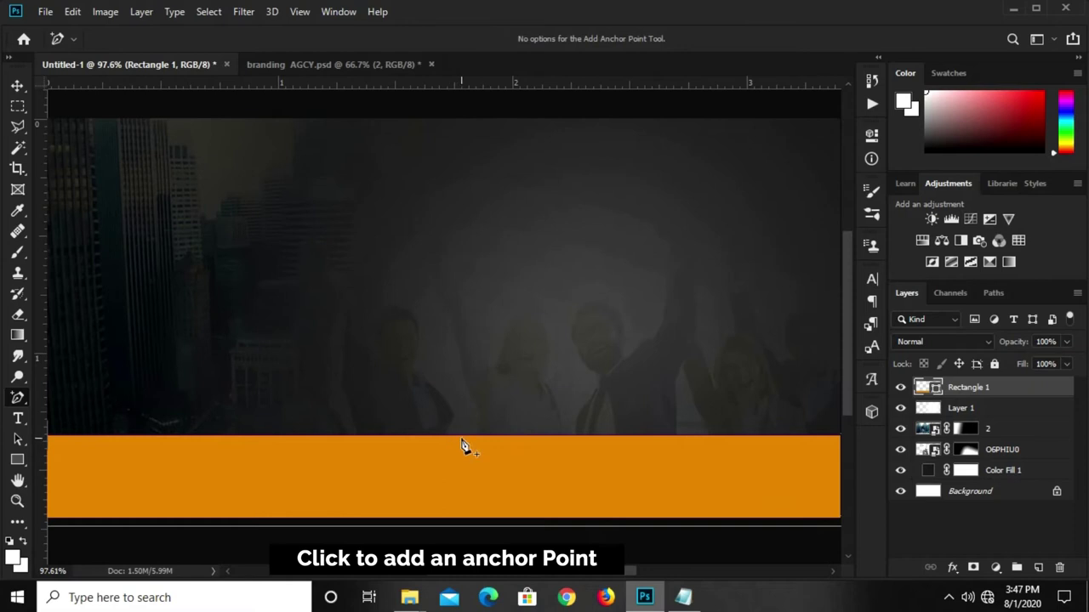
drag(466, 436, 469, 407)
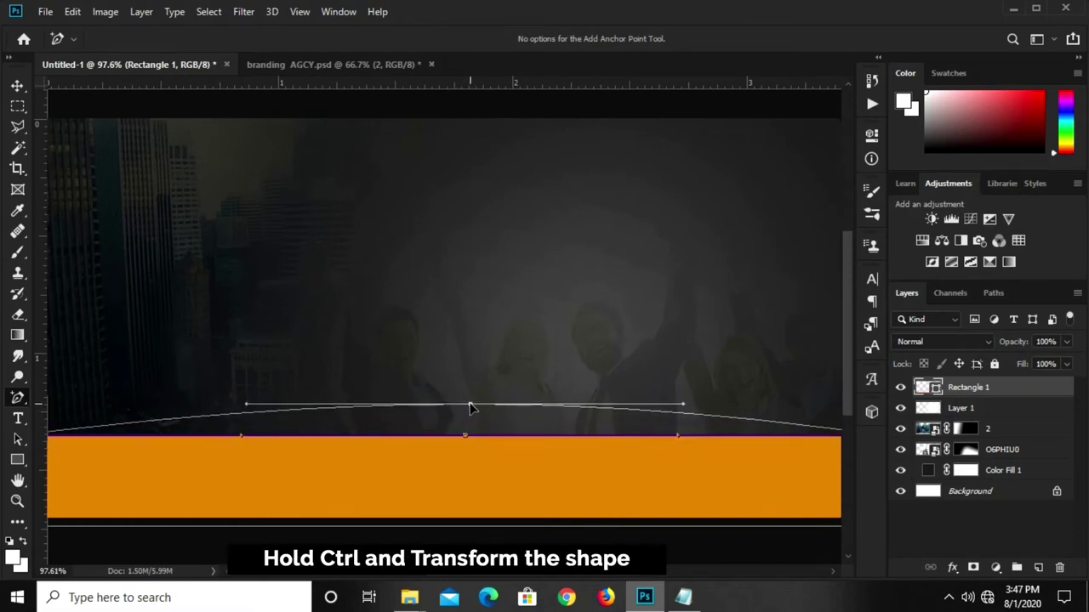
scroll(470, 407, down, 4)
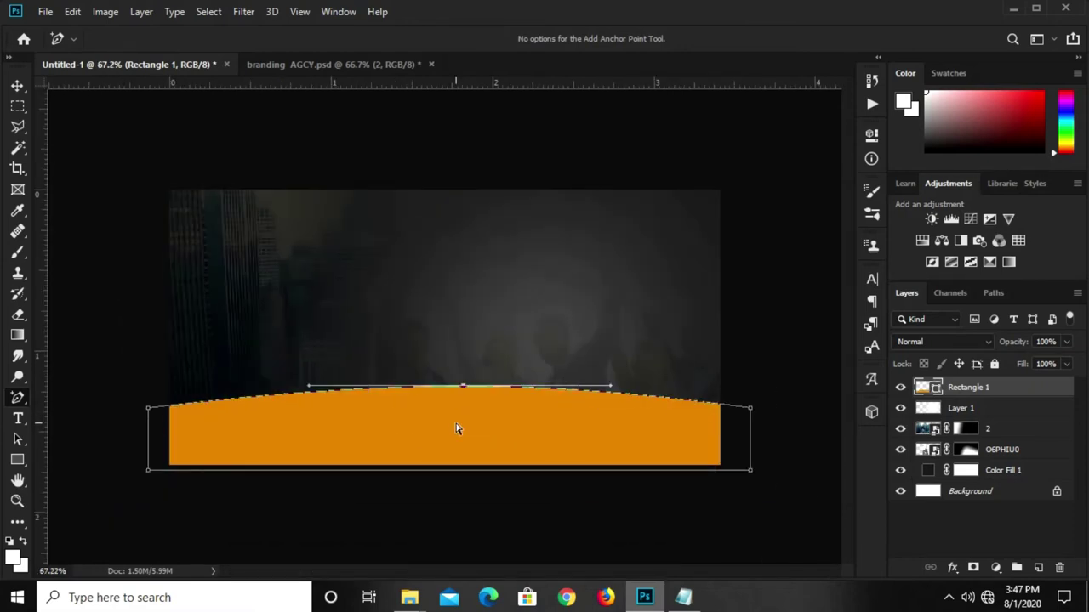
key(v)
click(536, 403)
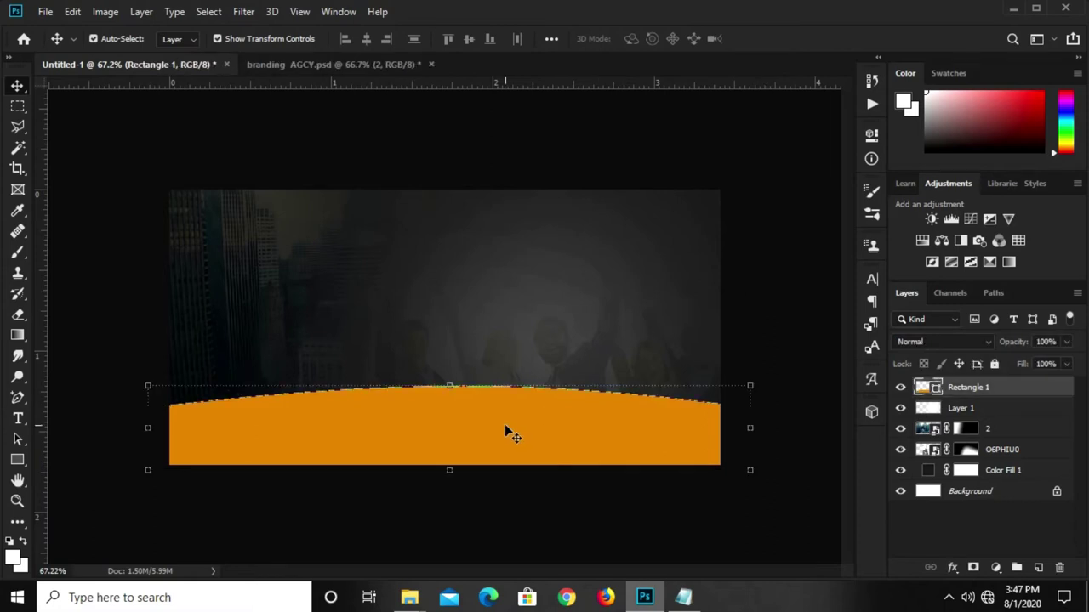
click(758, 294)
click(451, 457)
key(ctrl+0)
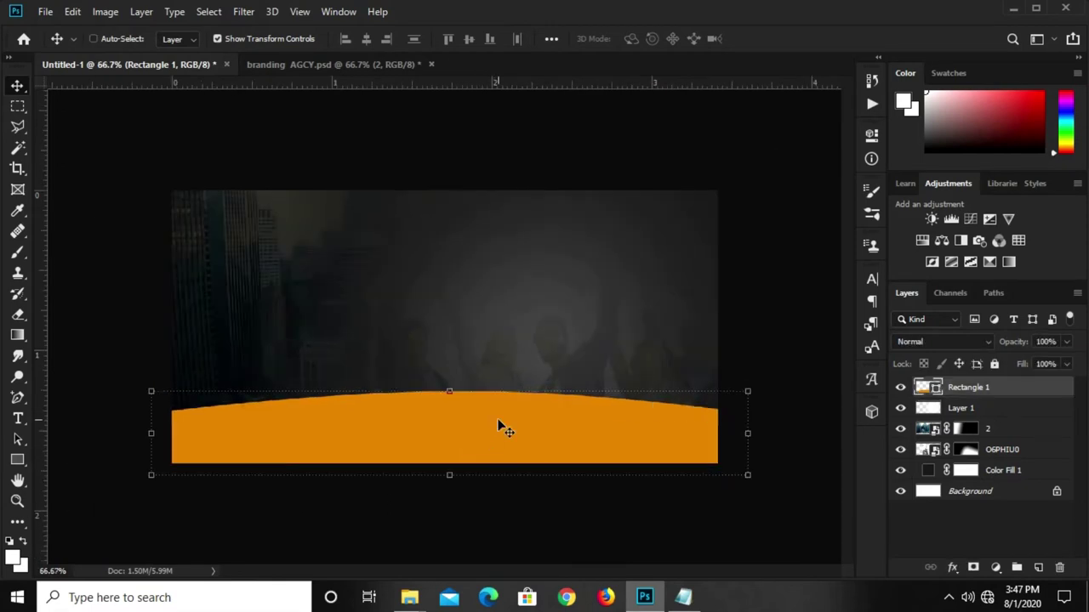
- Duplicate the orange band and make the copy's fill white
key(ctrl+j)
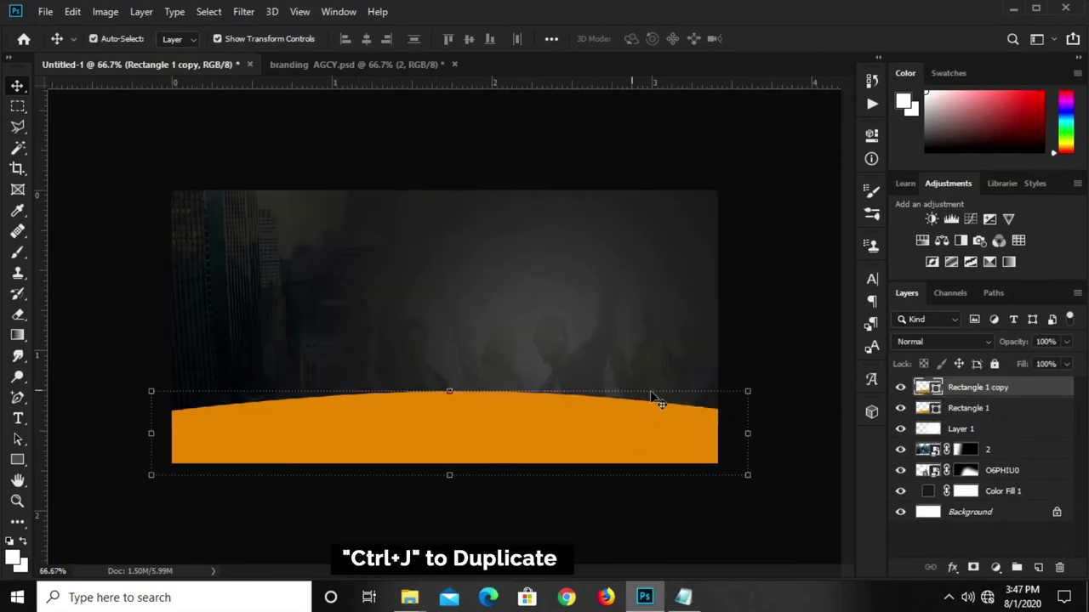
scroll(474, 402, up, 1)
drag(474, 401, 473, 393)
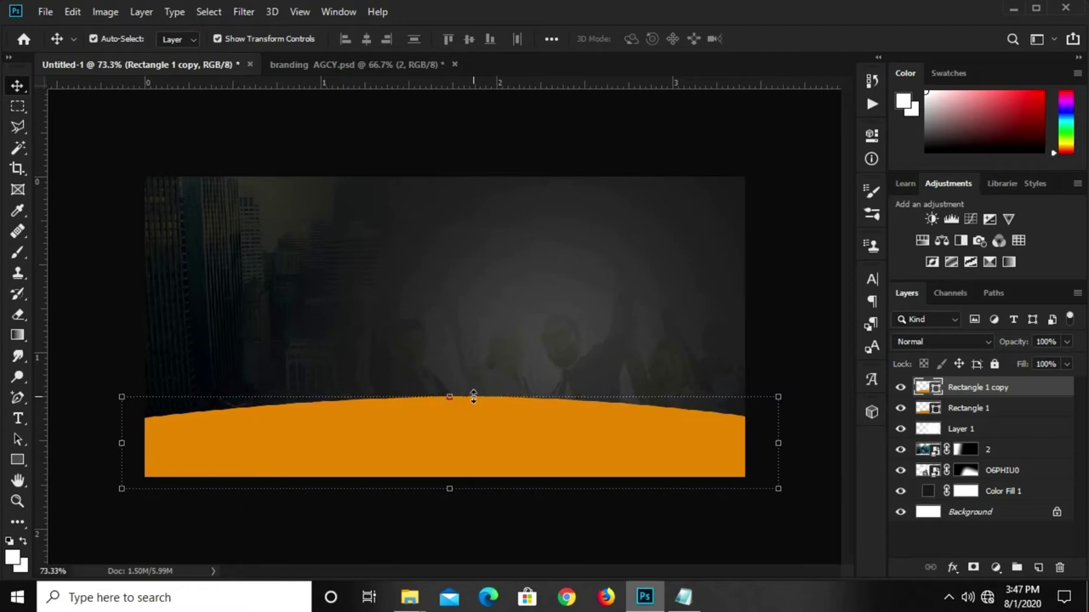
click(17, 459)
click(180, 39)
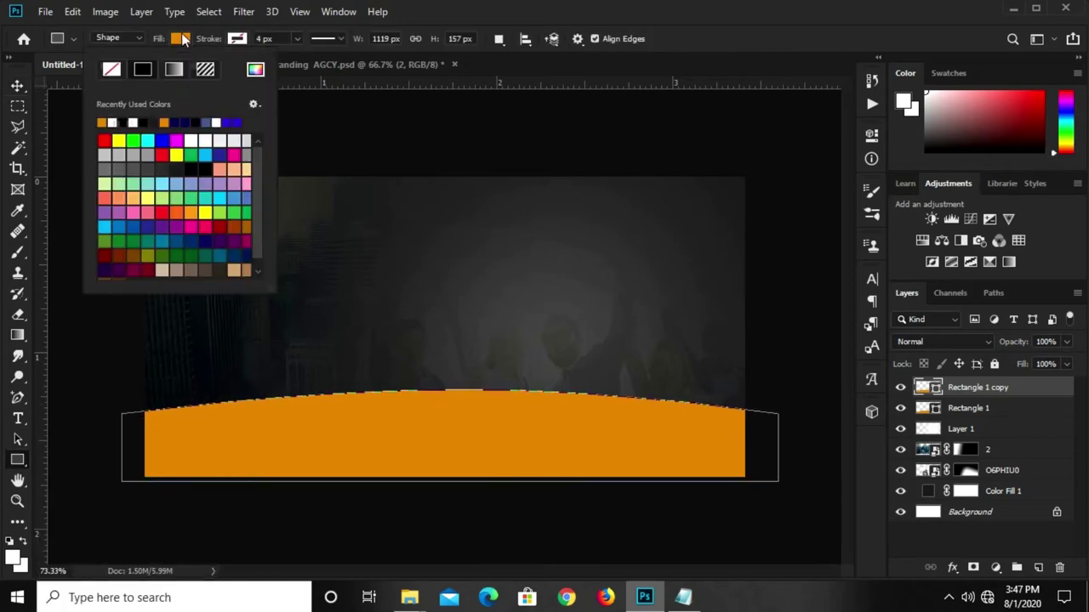
click(114, 123)
click(657, 17)
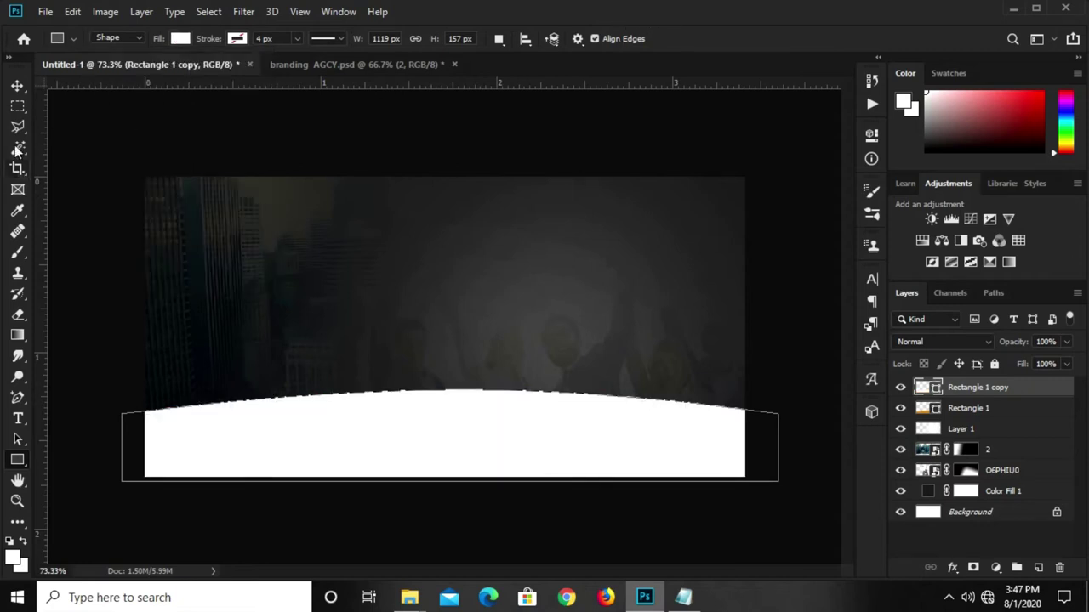
click(17, 85)
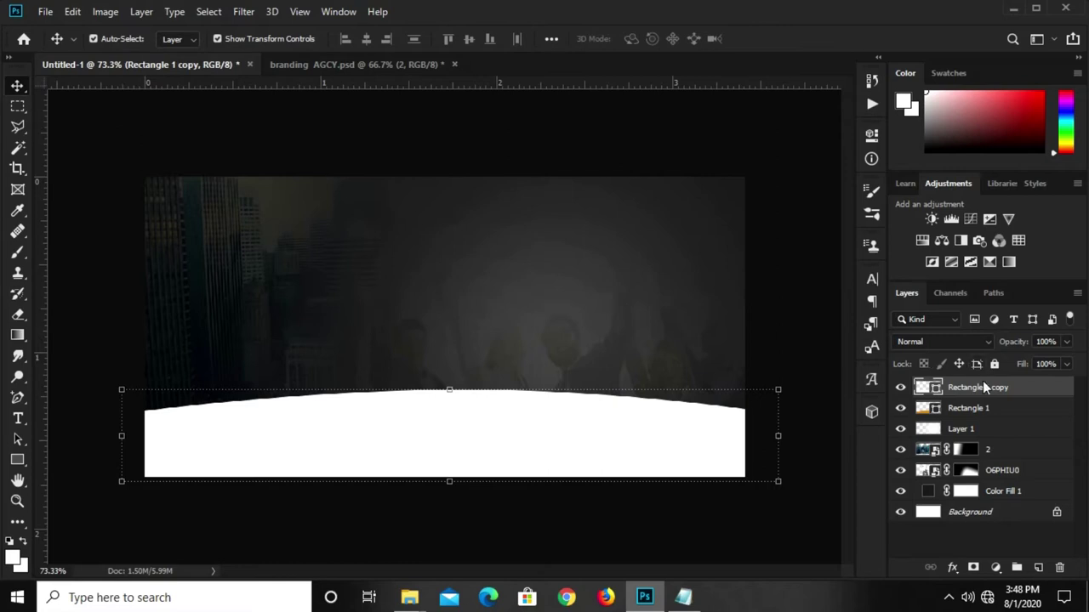
- Place the white copy under the orange band and raise its curve into a thin border
drag(982, 387, 979, 418)
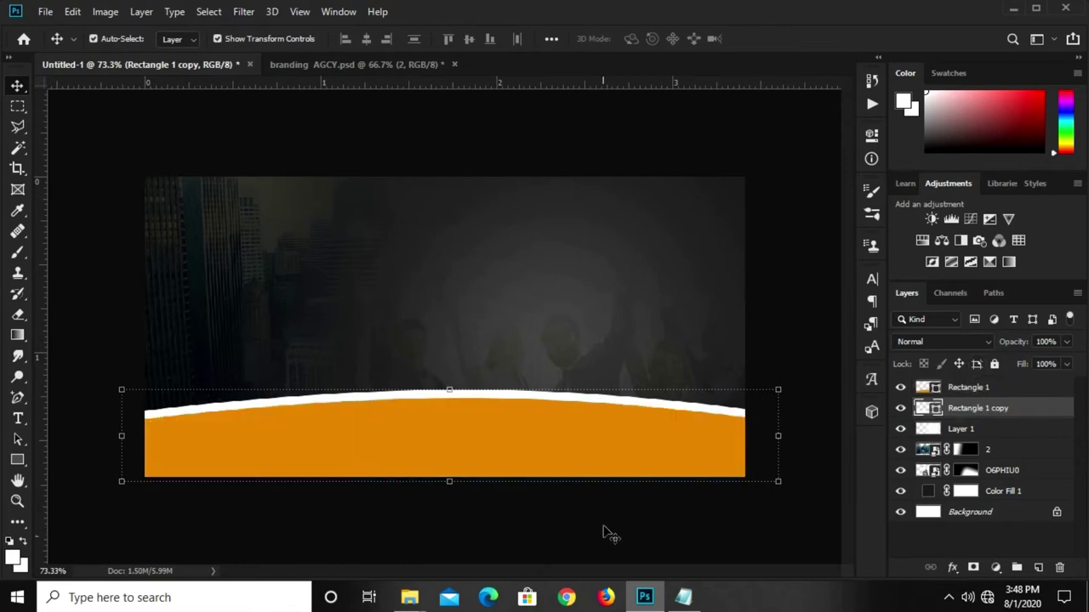
scroll(447, 419, up, 1)
key(Down)
key(Down)
key(Down)
key(Down)
key(Down)
key(Down)
key(Down)
key(Down)
key(Down)
key(Down)
key(Down)
key(Down)
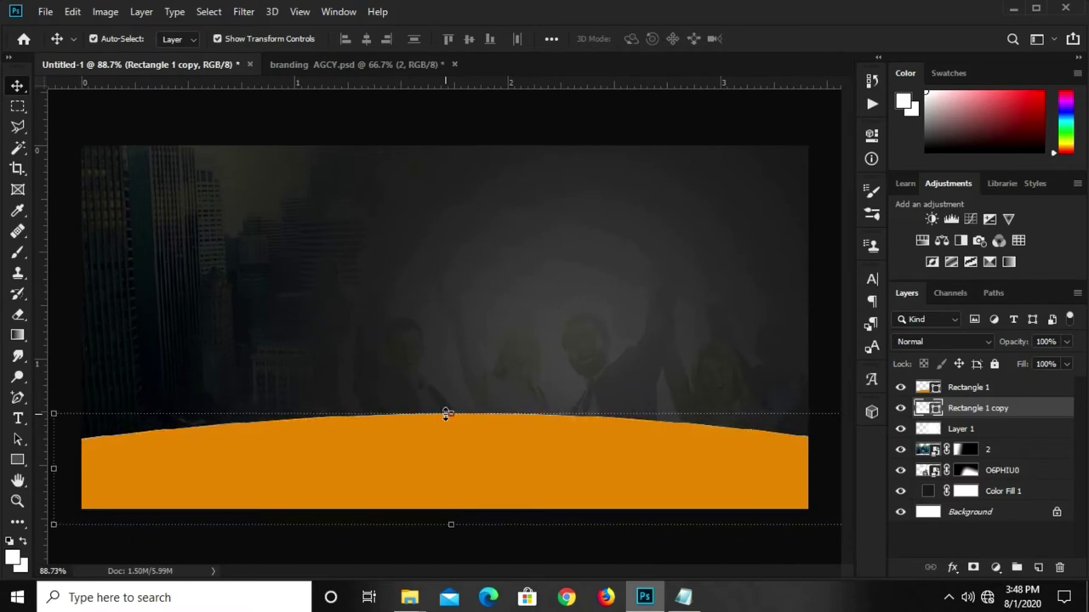
right_click(17, 398)
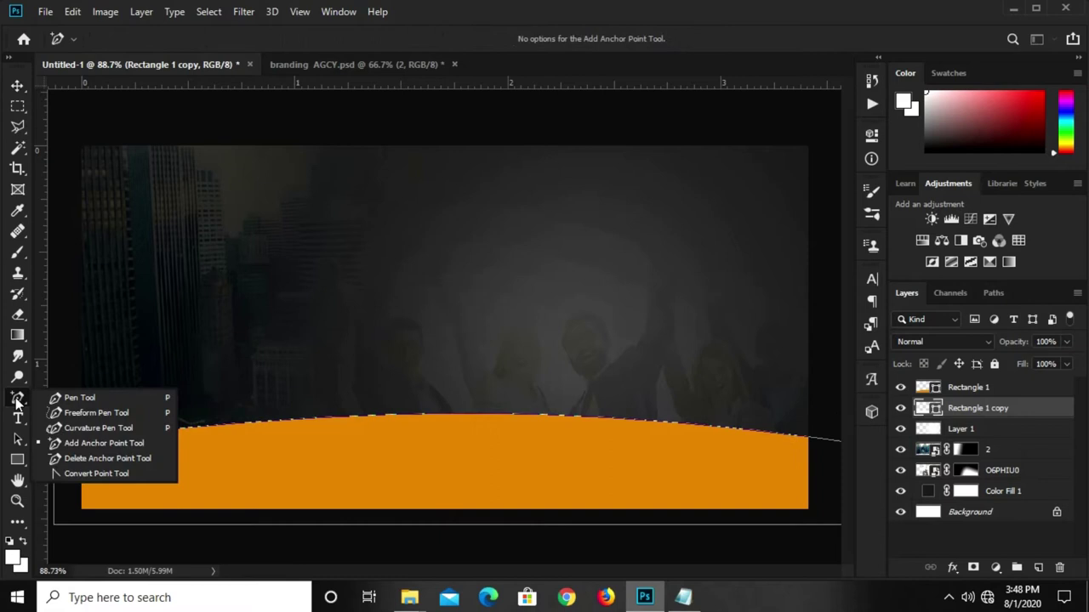
click(62, 445)
drag(512, 419, 512, 411)
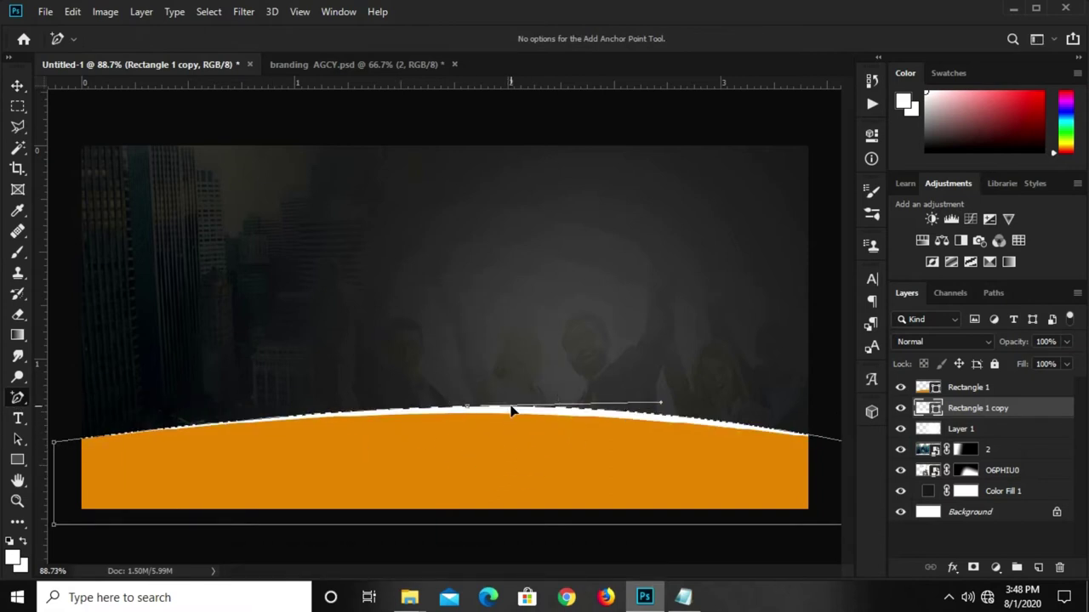
click(17, 88)
click(330, 135)
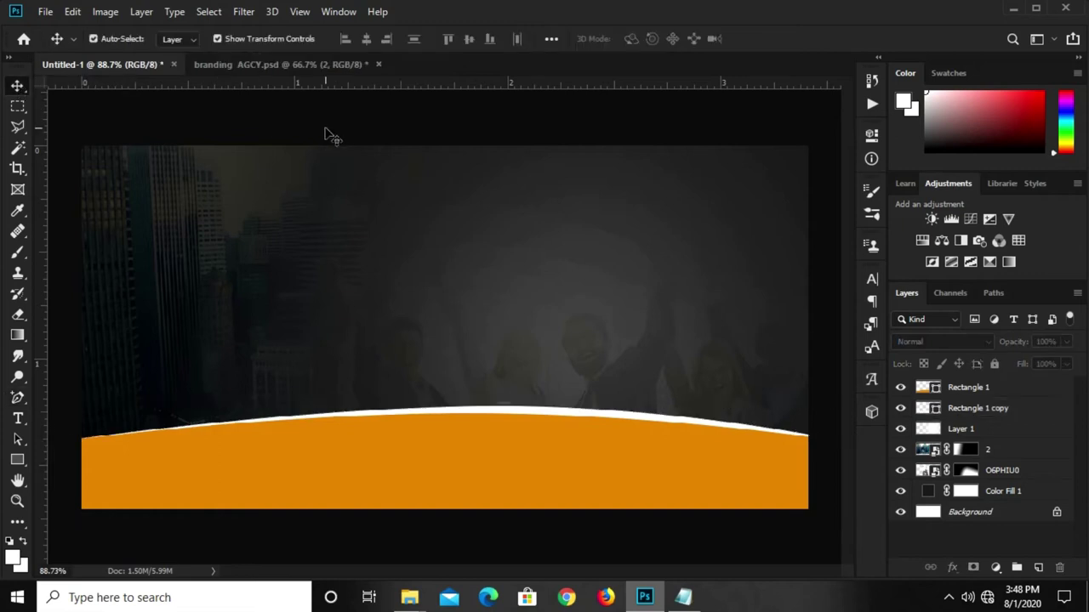
key(ctrl+minus)
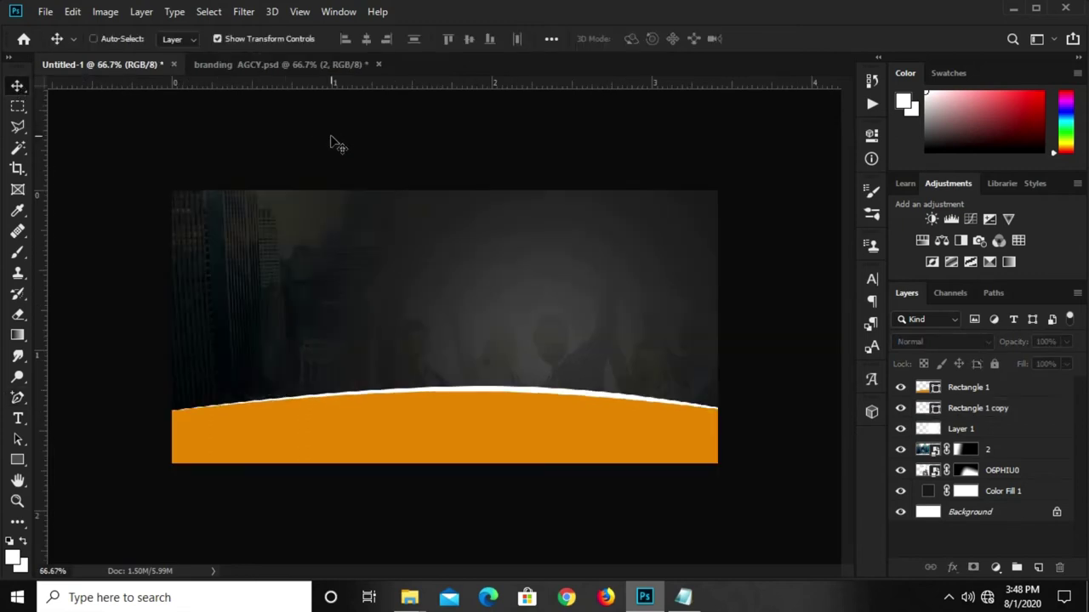
- Copy the word 'Branding' from the banner notes in Notepad
key(ctrl+plus)
key(ctrl+minus)
click(683, 597)
double_click(434, 249)
right_click(383, 248)
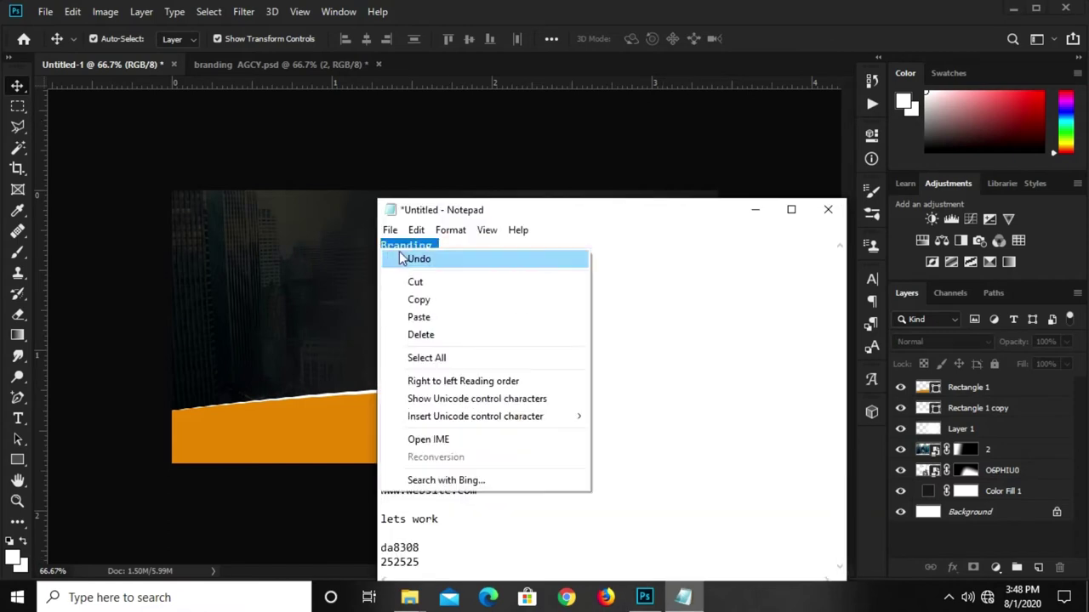
click(417, 303)
- Paste 'Branding' as a new text layer near the banner's top right
click(198, 260)
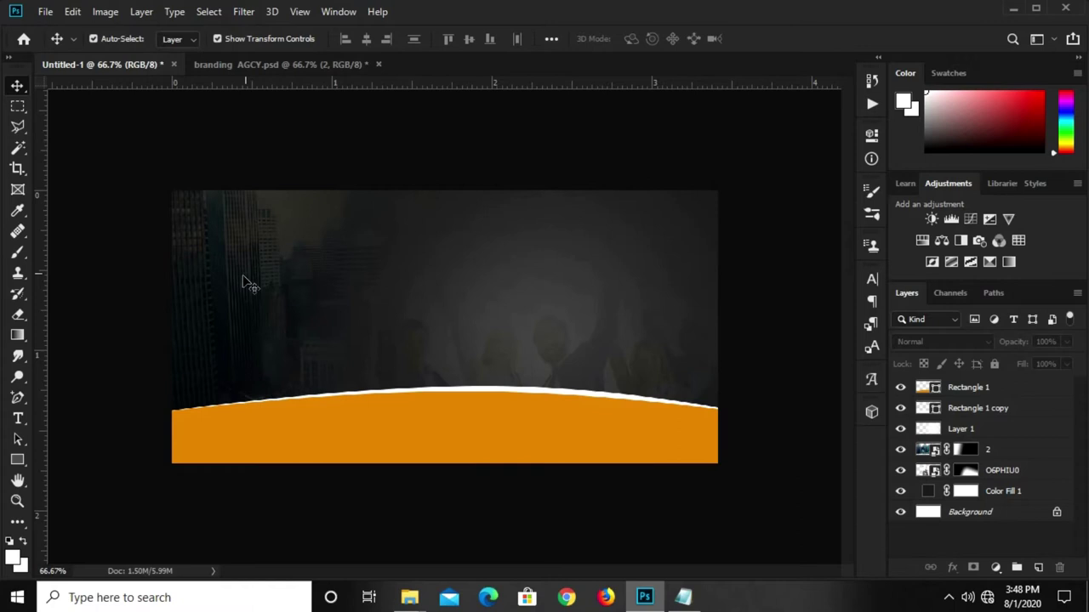
click(18, 419)
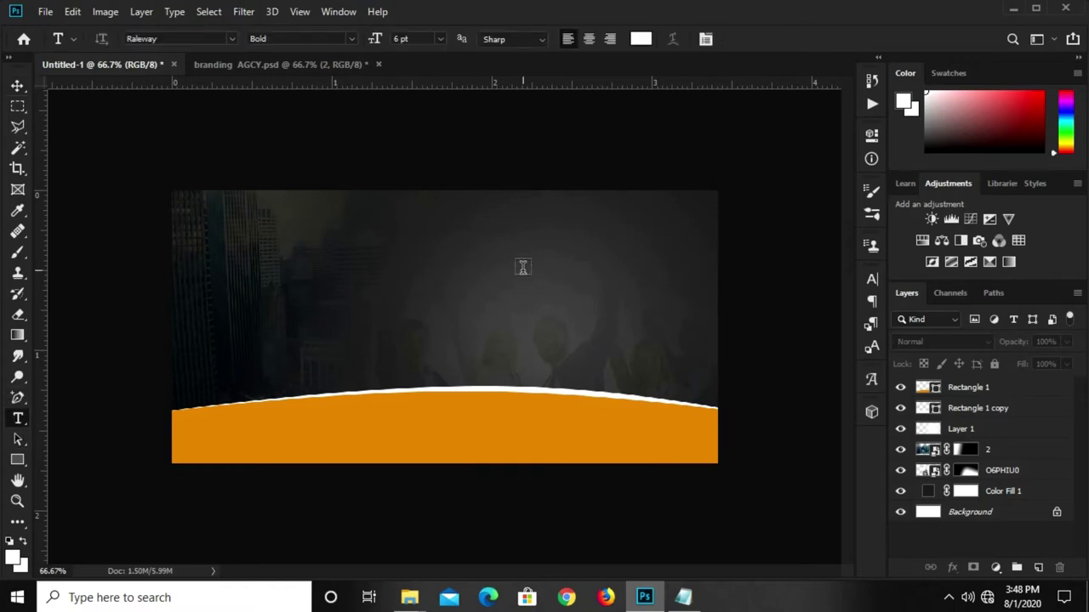
click(581, 217)
key(ctrl+v)
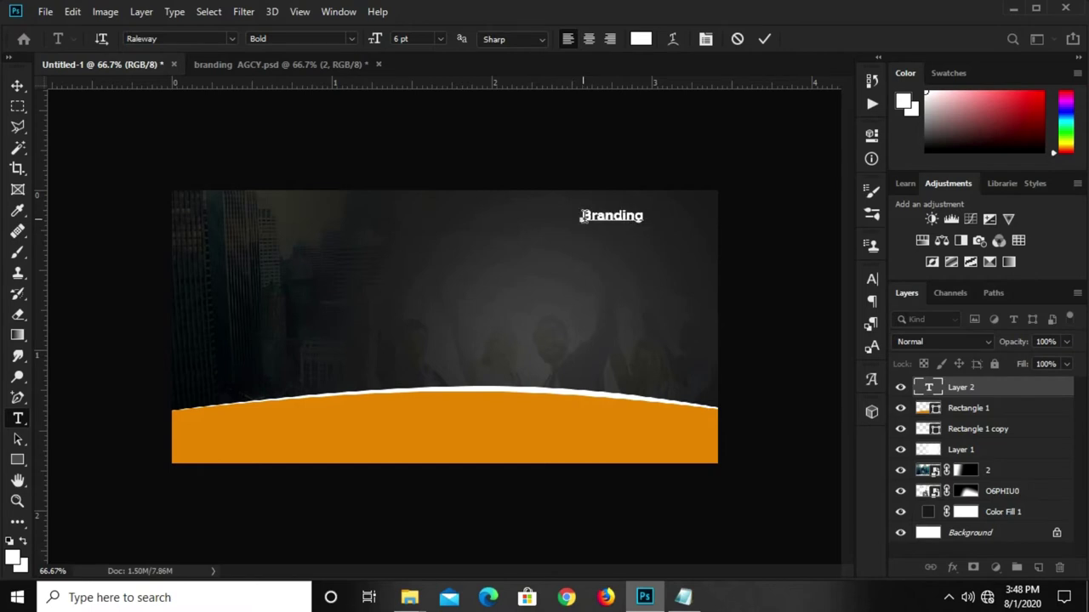
- Commit the Branding text, enlarge it to 16 pt, and shift it left onto the banner
click(763, 37)
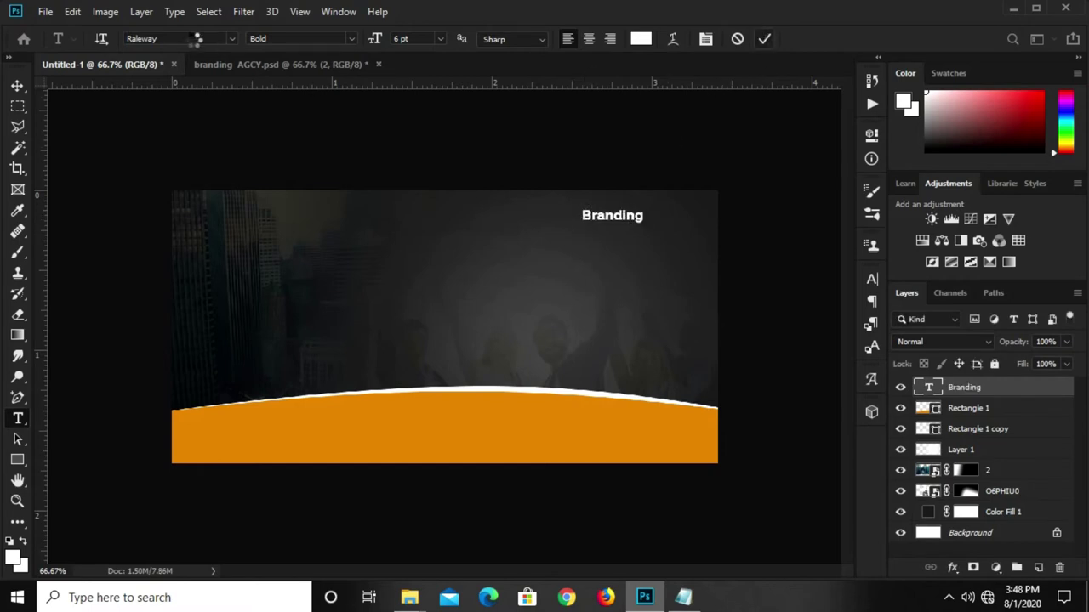
click(136, 38)
click(18, 86)
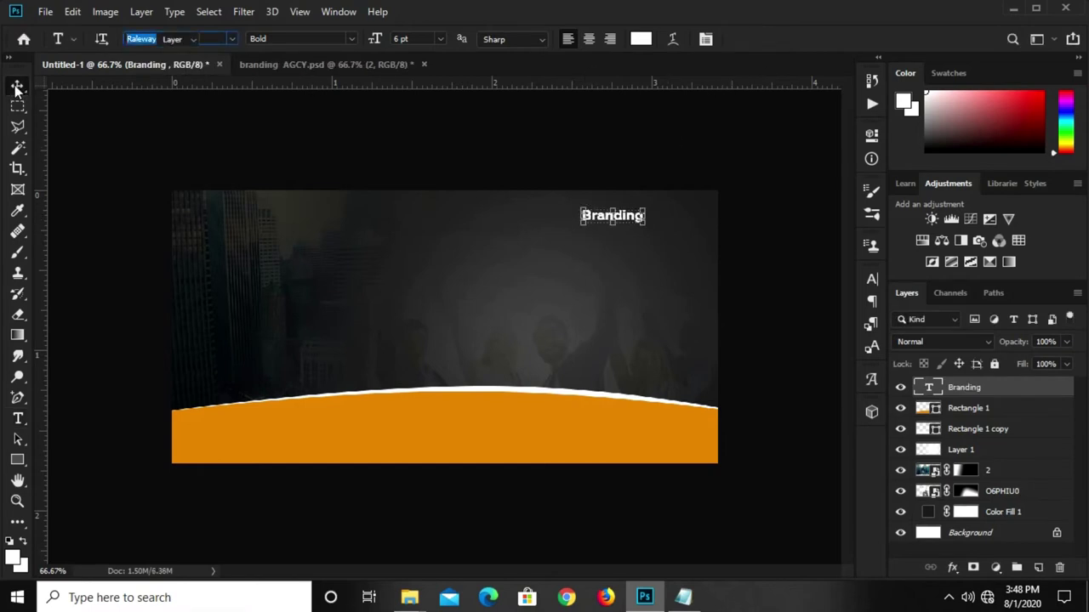
click(870, 281)
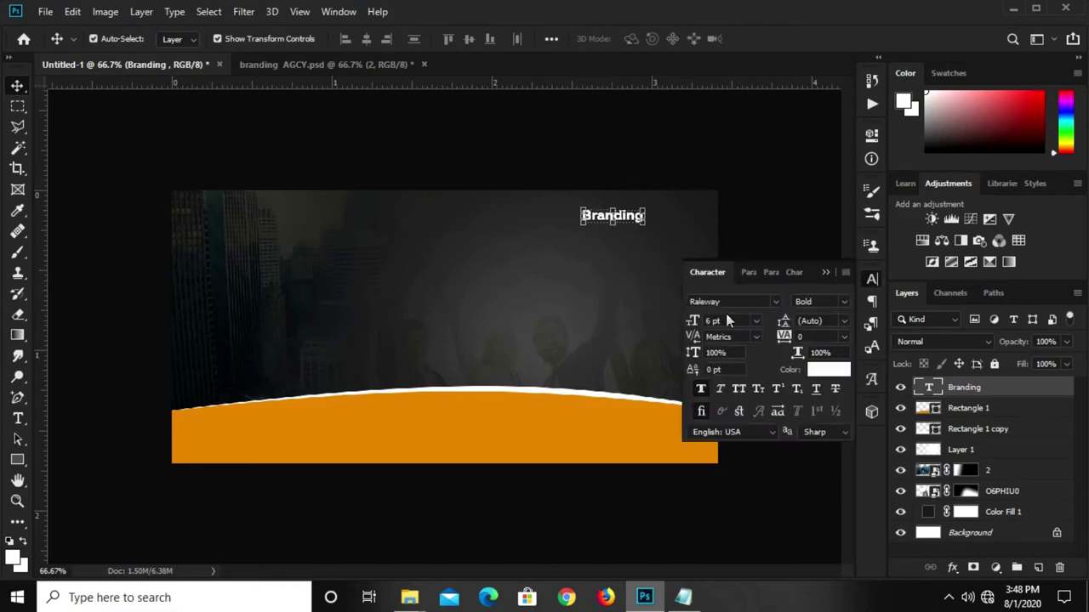
double_click(727, 321)
text(16)
key(Return)
click(825, 272)
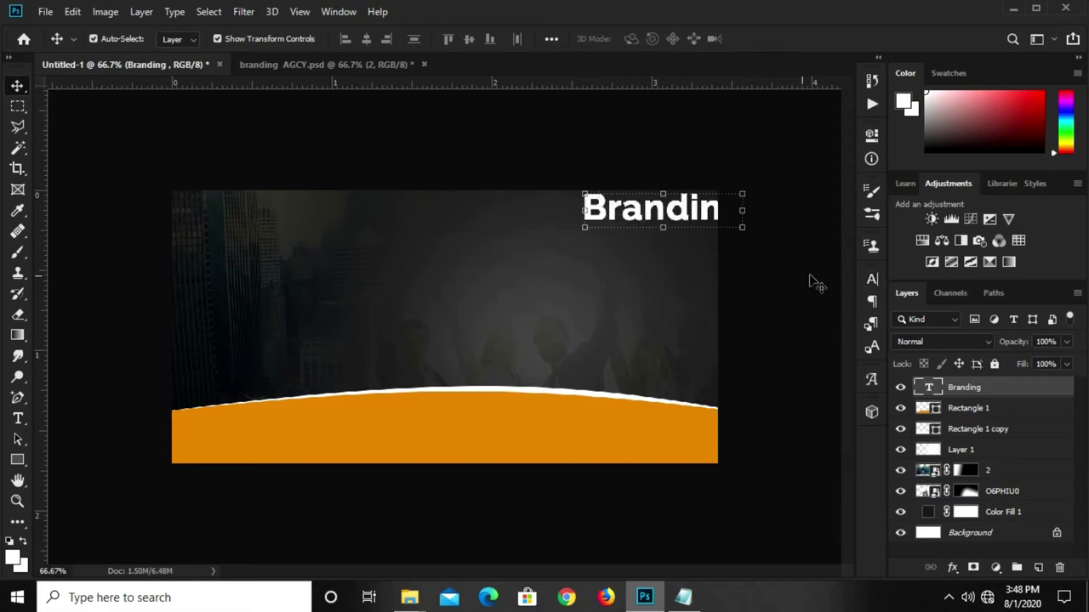
mouse_move(665, 219)
mouse_down()
mouse_move(646, 235)
mouse_move(620, 227)
mouse_up()
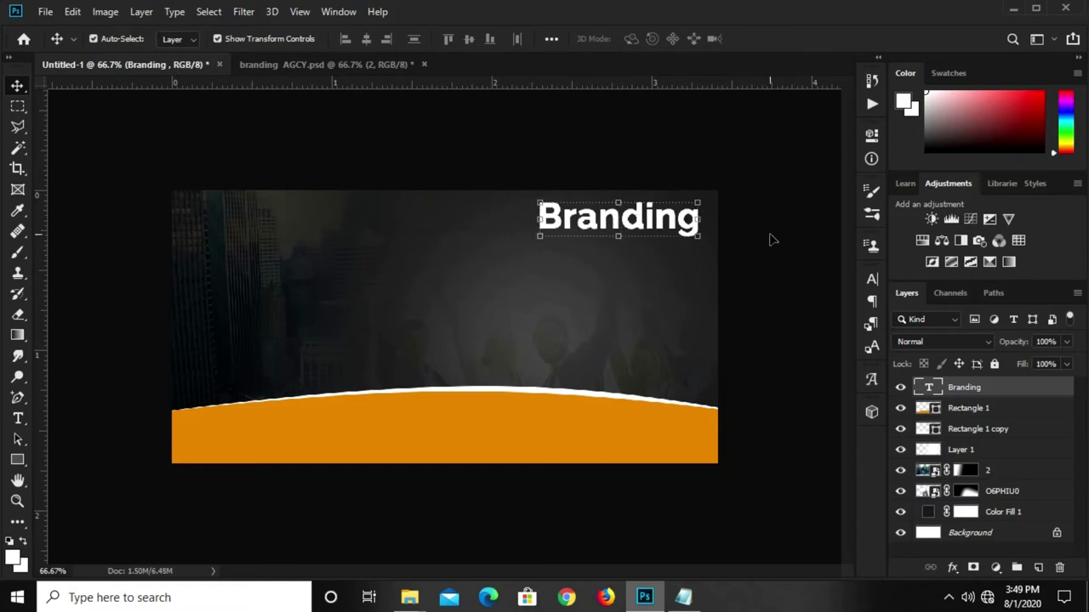
- Make Branding SemiBold and nudge it slightly left and down near the top right
click(871, 280)
click(839, 301)
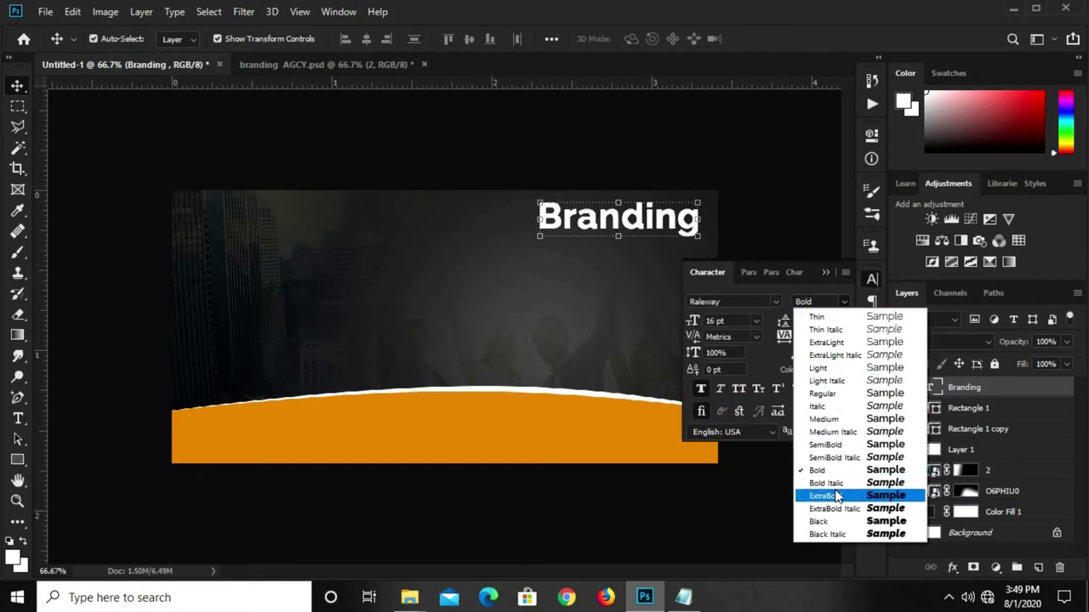
click(825, 444)
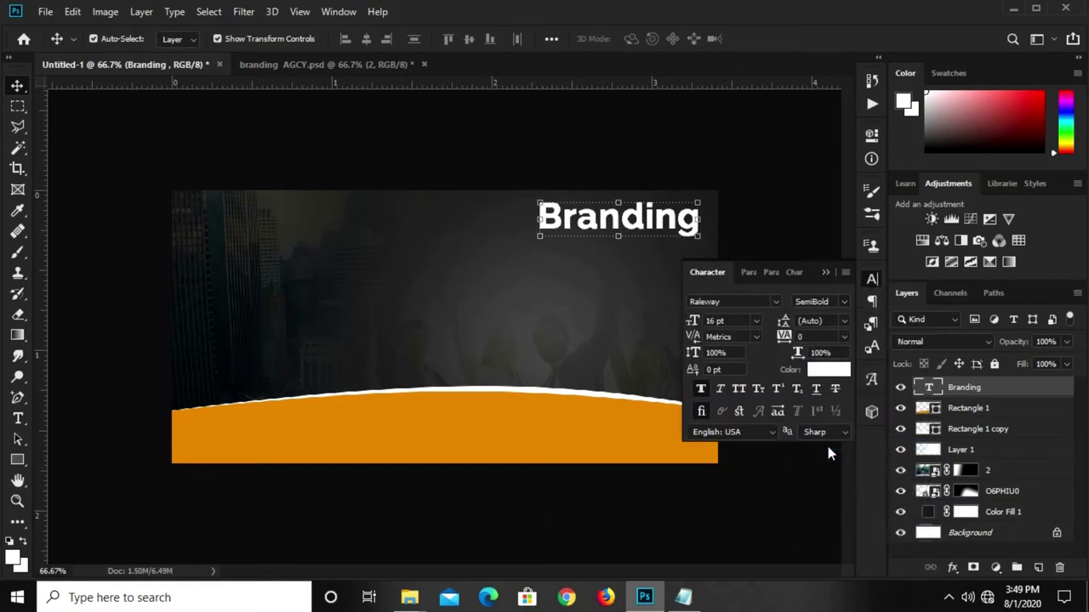
click(833, 272)
drag(642, 221, 644, 228)
key(ctrl+plus)
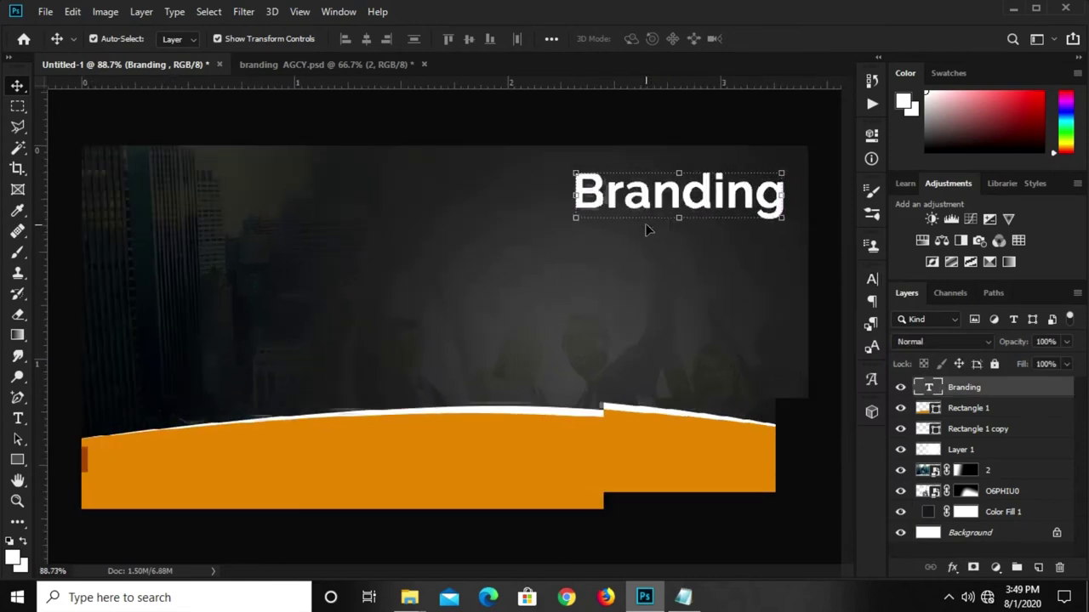
mouse_move(708, 194)
mouse_down()
mouse_move(694, 199)
mouse_move(694, 242)
mouse_up()
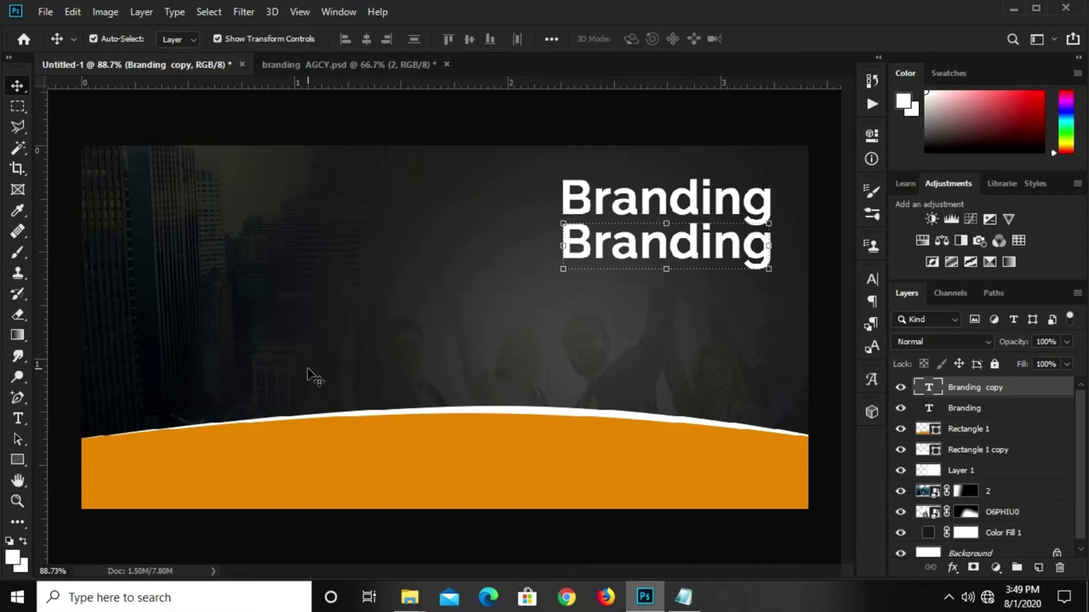
- Retype the copied Branding layer as AGENCY and scale it up slightly
click(17, 417)
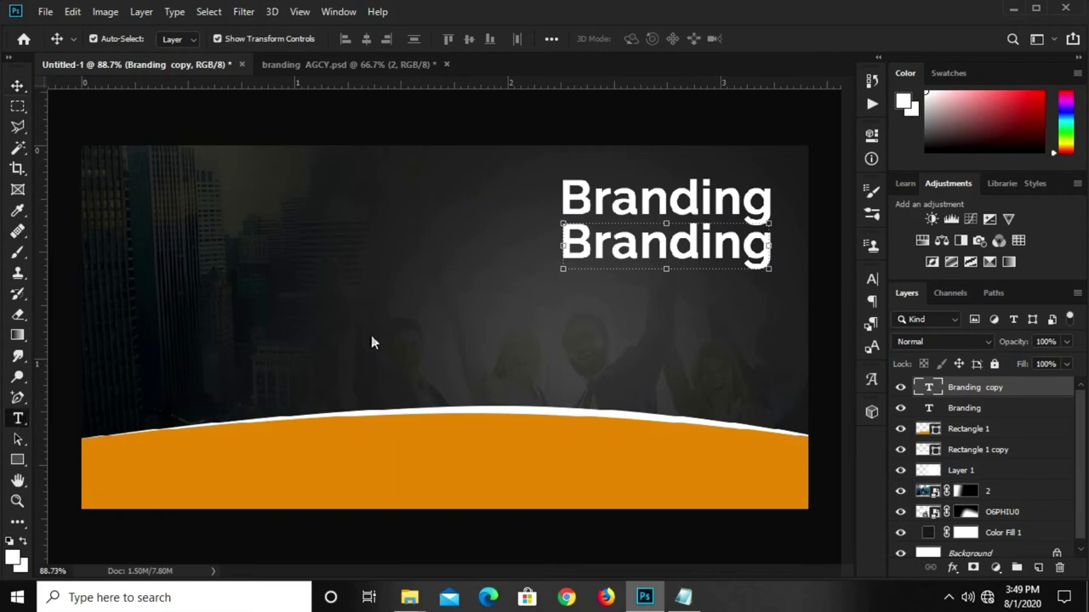
click(595, 259)
key(ctrl+a)
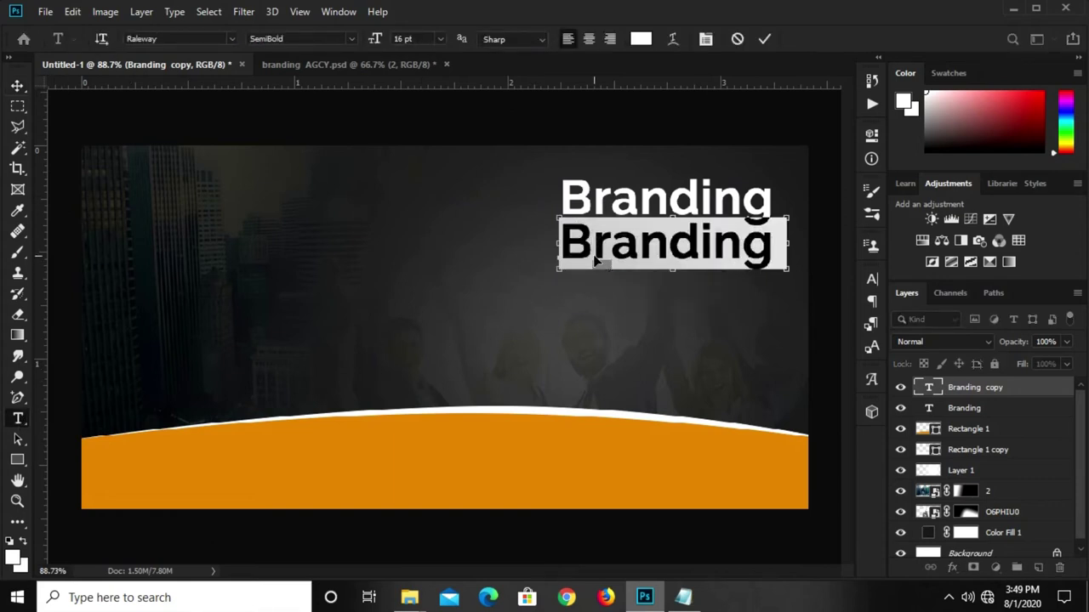
text(AGENCY)
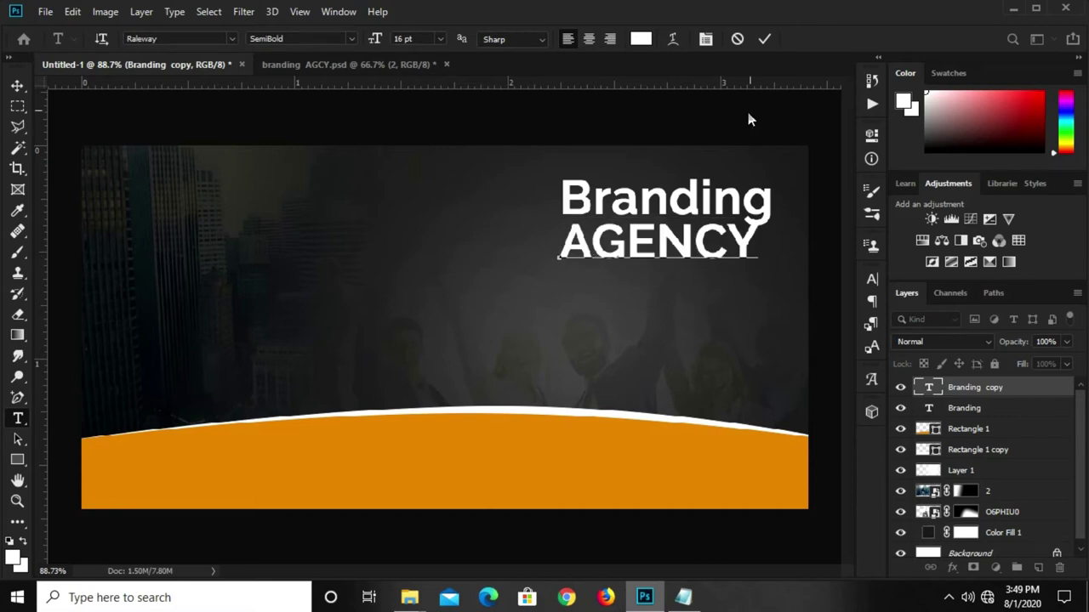
click(764, 39)
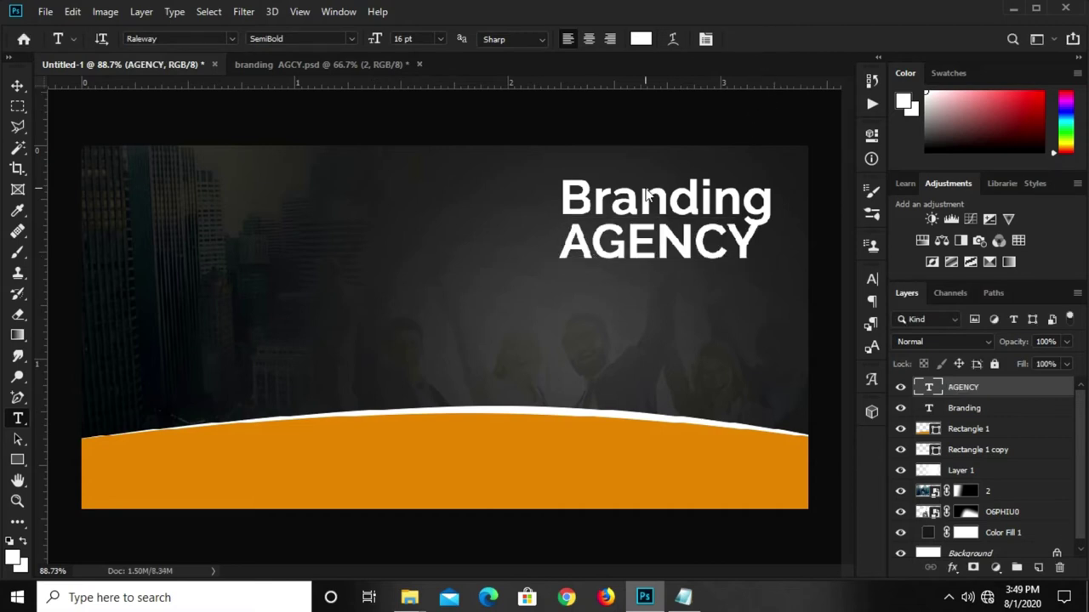
key(v)
drag(755, 257, 770, 273)
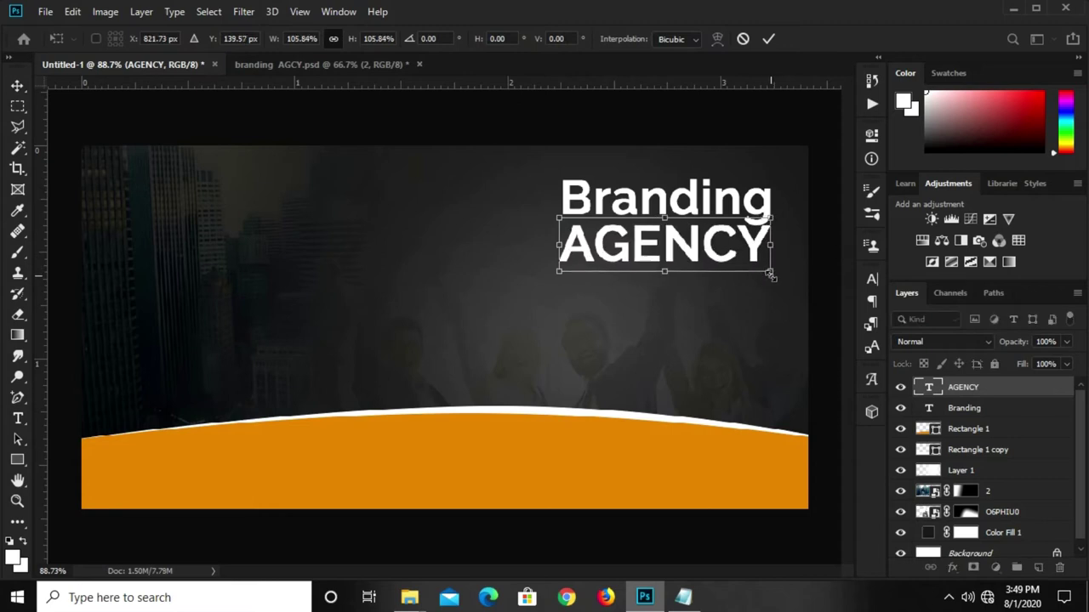
key(Return)
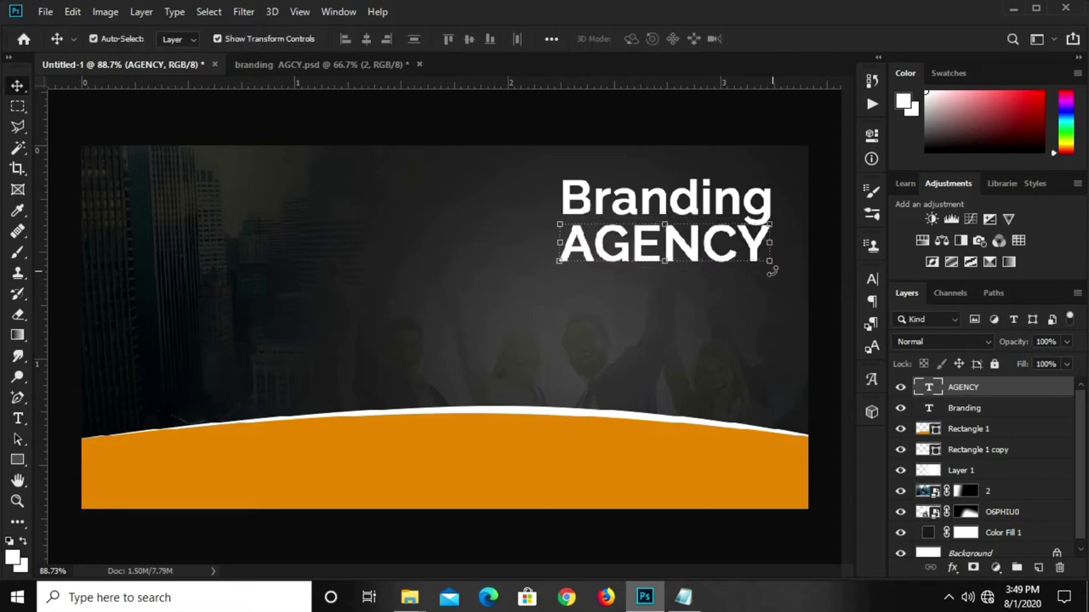
click(773, 271)
- Set AGENCY to the Black weight and colour it the band's orange #da8308
click(690, 231)
click(872, 279)
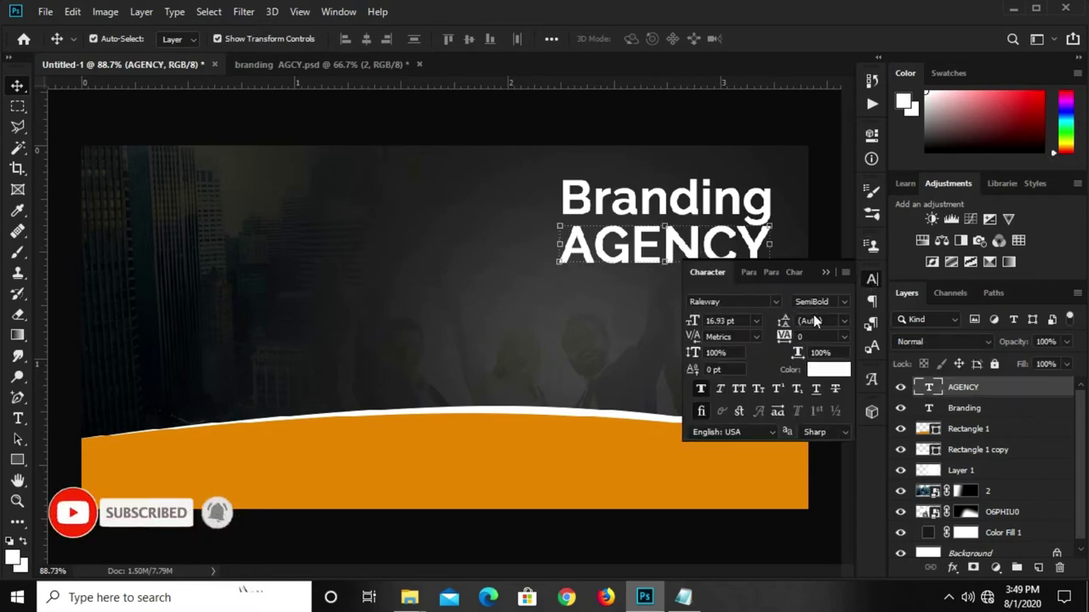
click(816, 302)
click(808, 521)
click(826, 273)
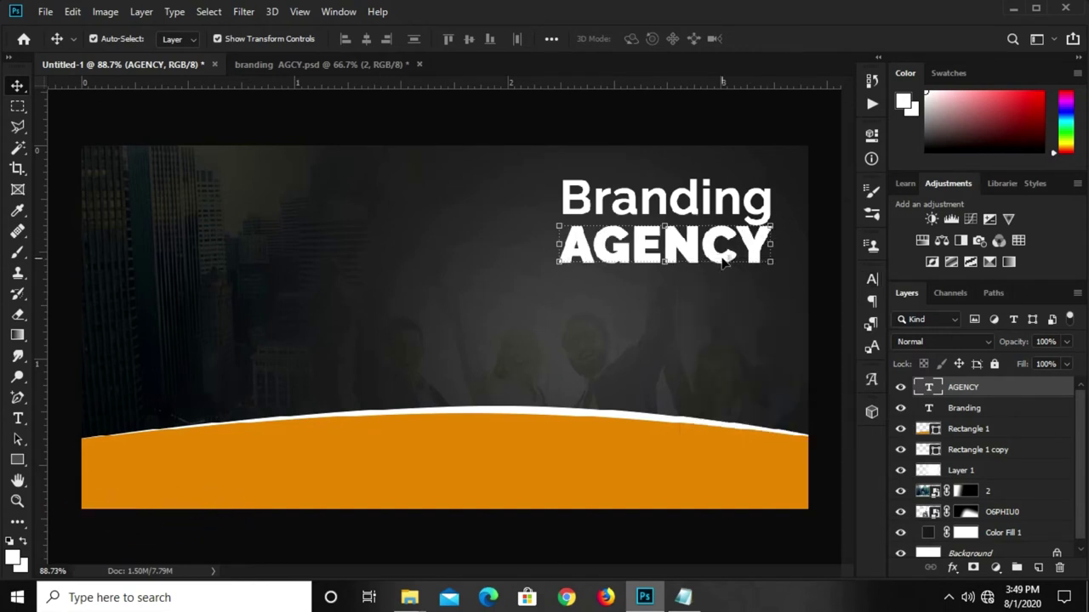
click(871, 279)
click(828, 369)
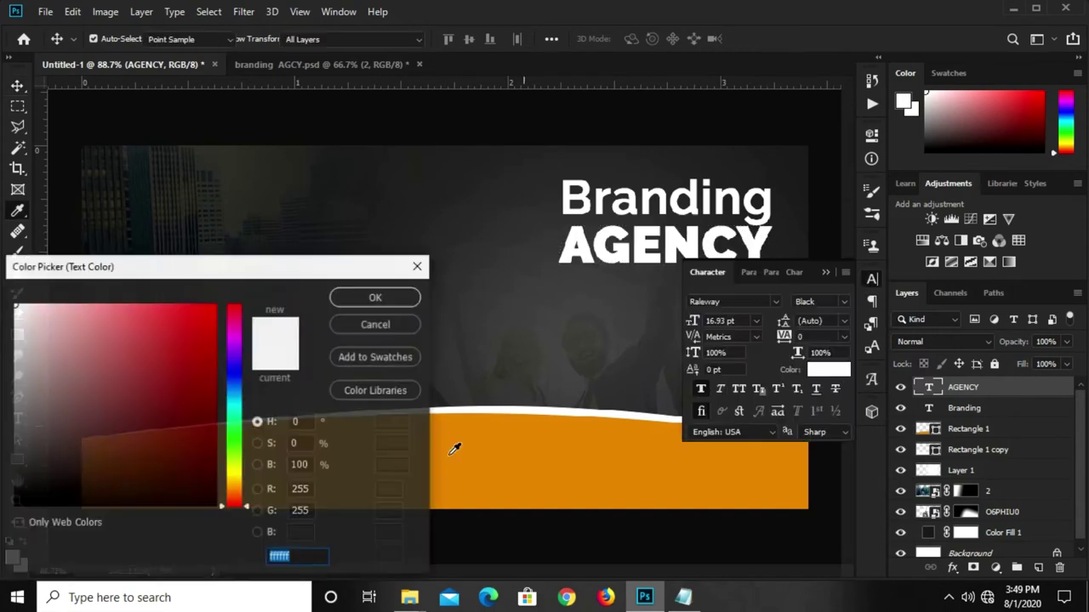
click(552, 452)
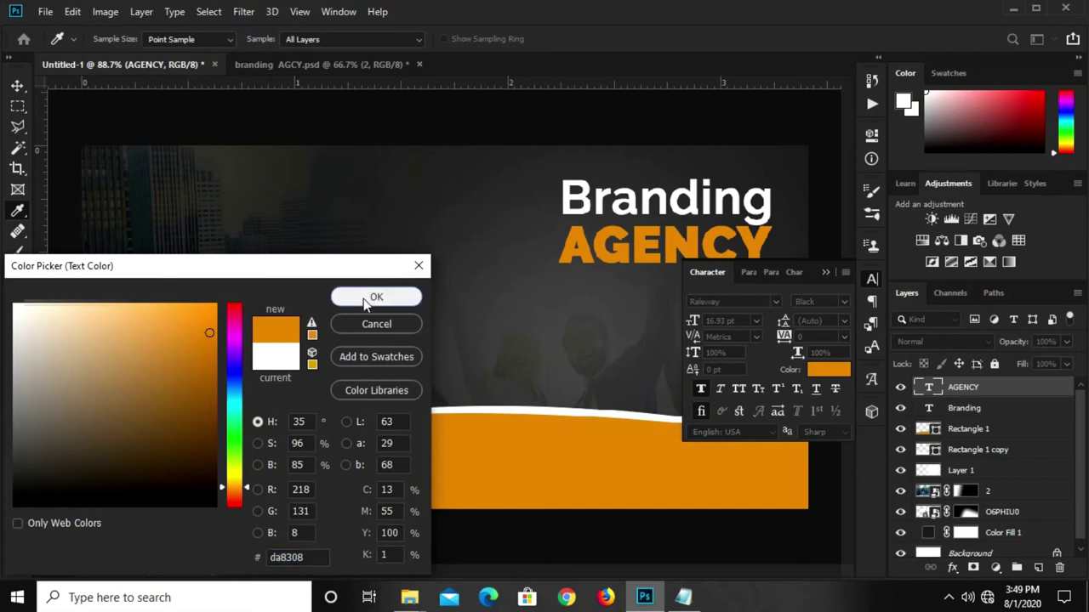
click(375, 299)
click(827, 273)
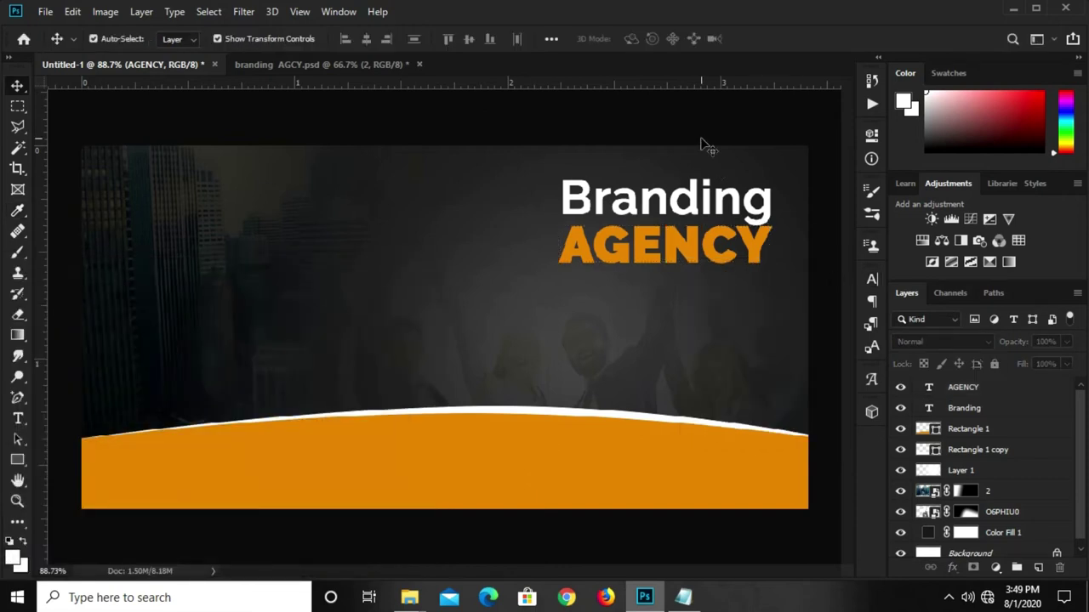
click(705, 143)
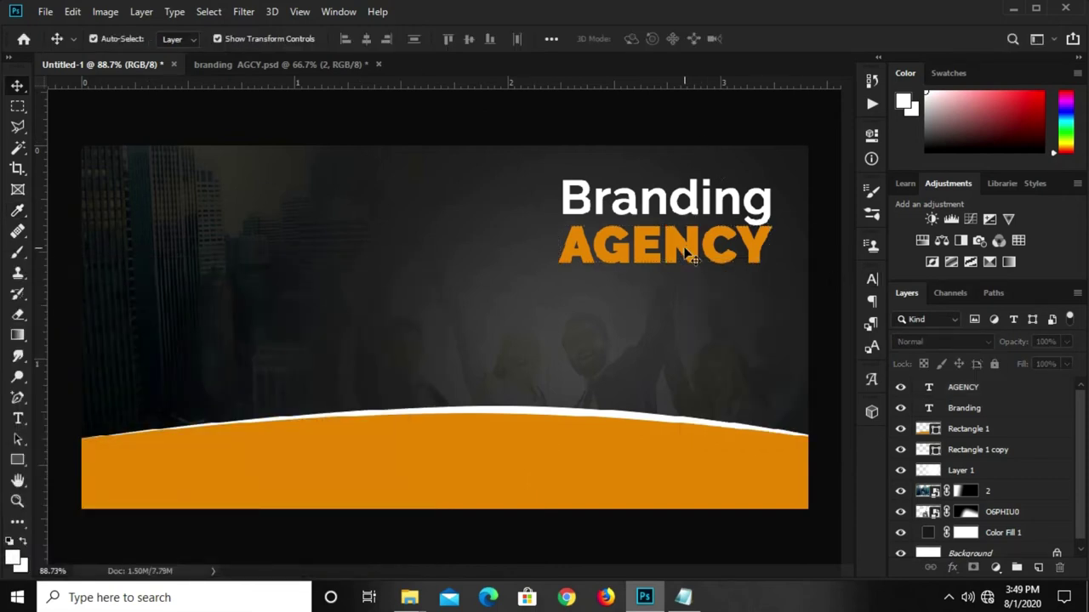
- Draw a white rounded bar, Rectangle 2, under AGENCY and flatten its height slightly
click(20, 461)
click(73, 464)
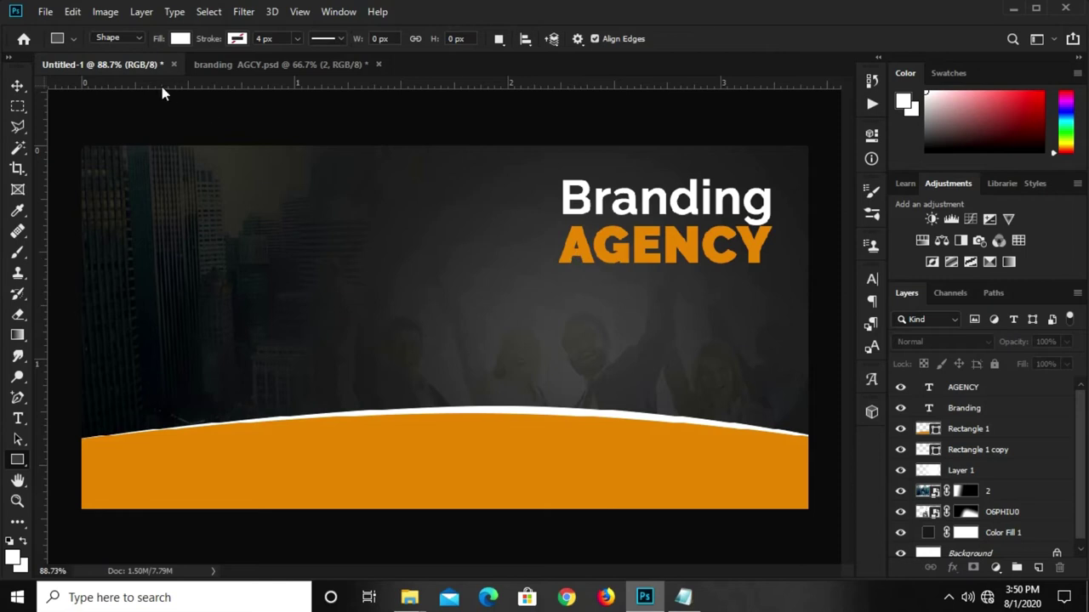
click(179, 39)
click(695, 25)
drag(560, 269, 826, 296)
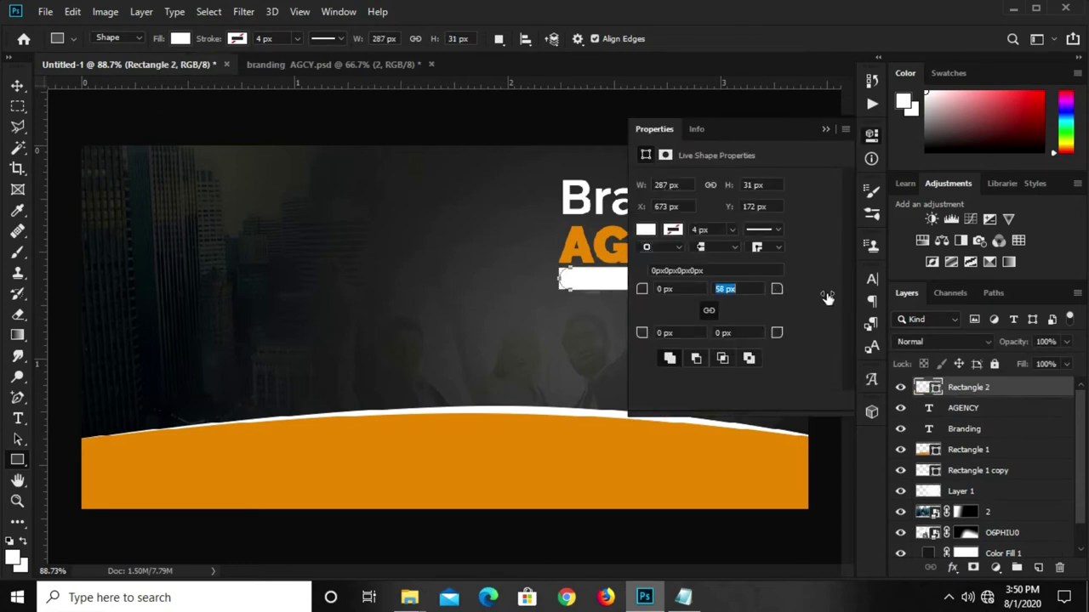
click(826, 130)
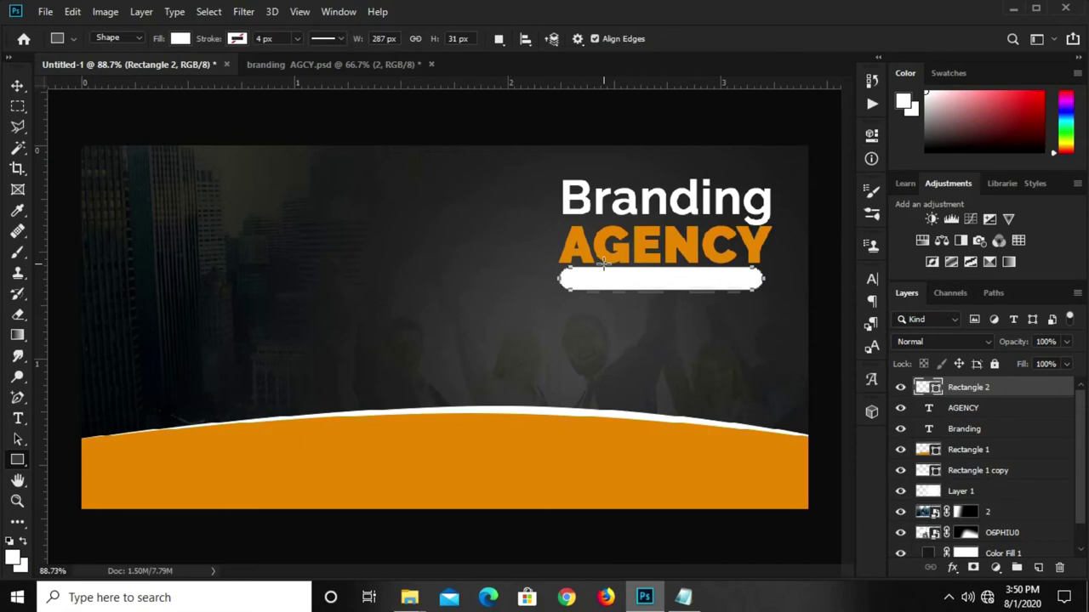
key(v)
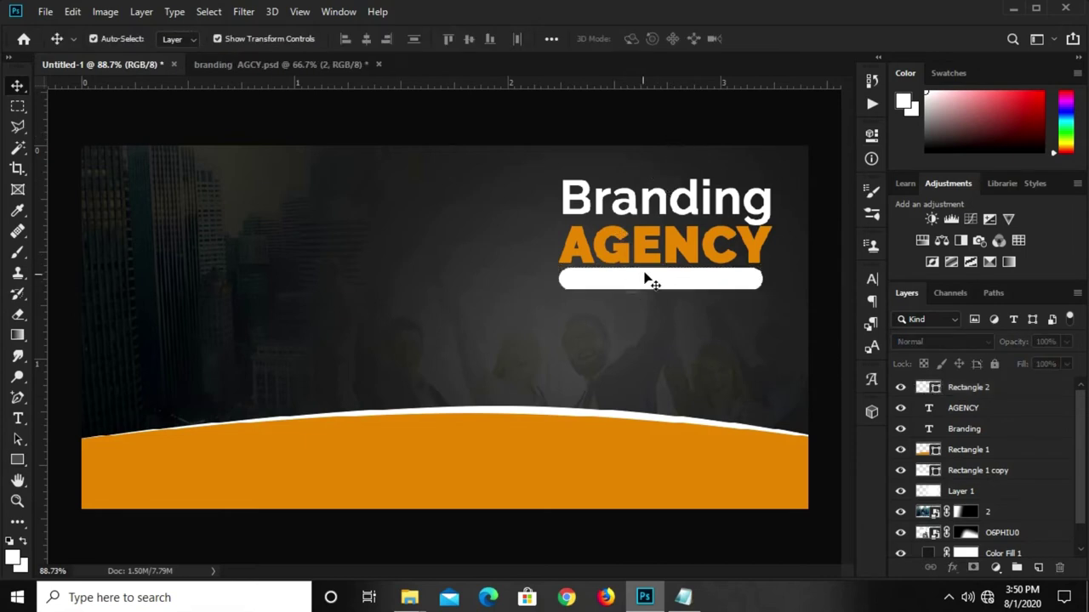
key(ctrl+t)
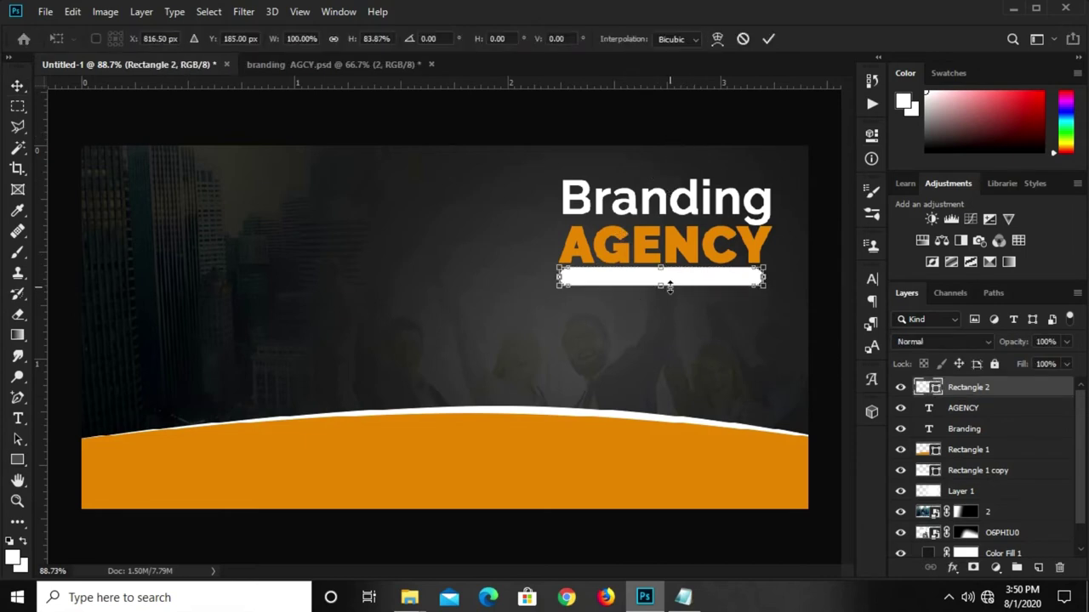
key(Return)
click(668, 543)
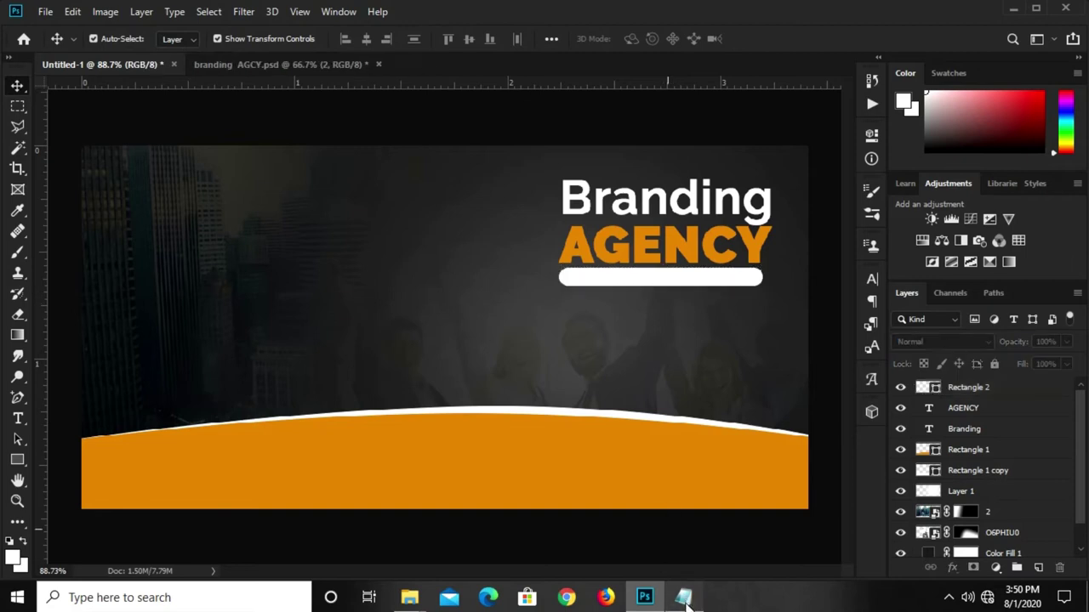
click(683, 597)
- Copy the line 'We help you with marketing' and duplicate Branding below the white bar
drag(557, 302, 372, 303)
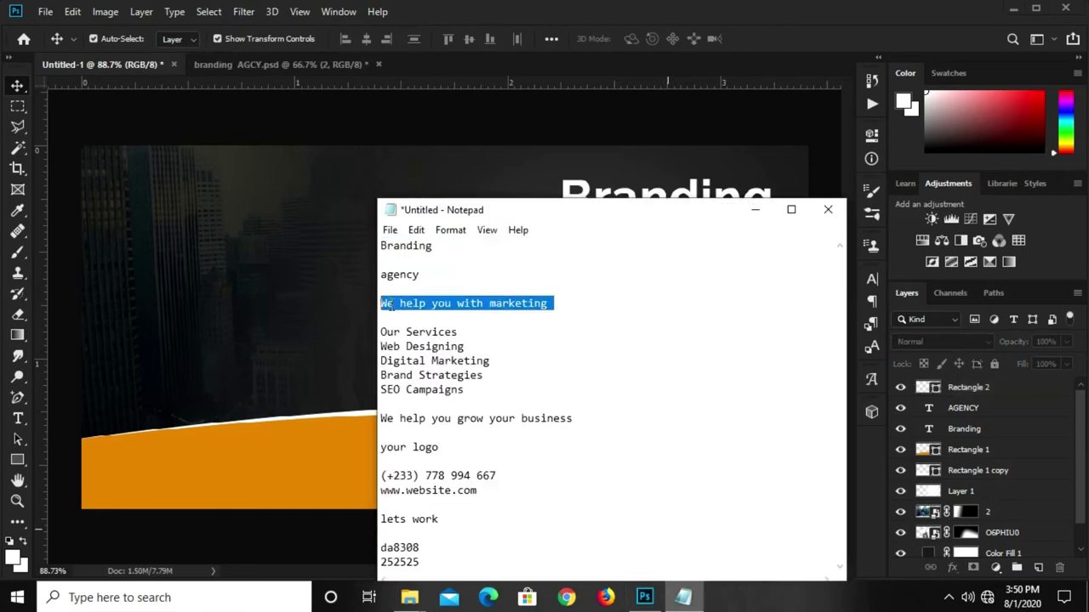
right_click(384, 306)
click(449, 359)
click(299, 333)
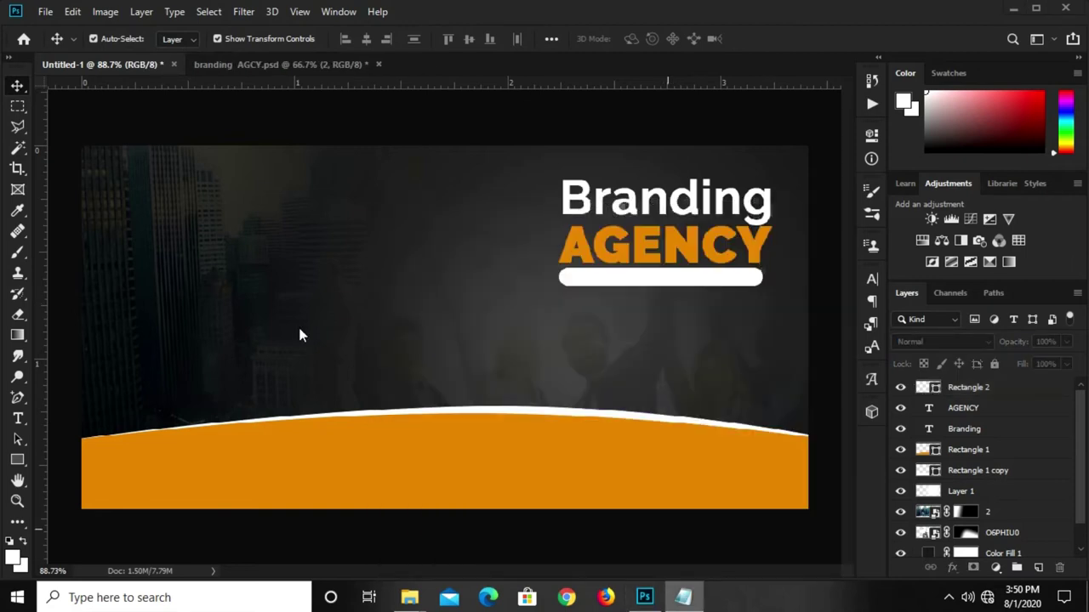
click(662, 206)
drag(672, 201, 614, 338)
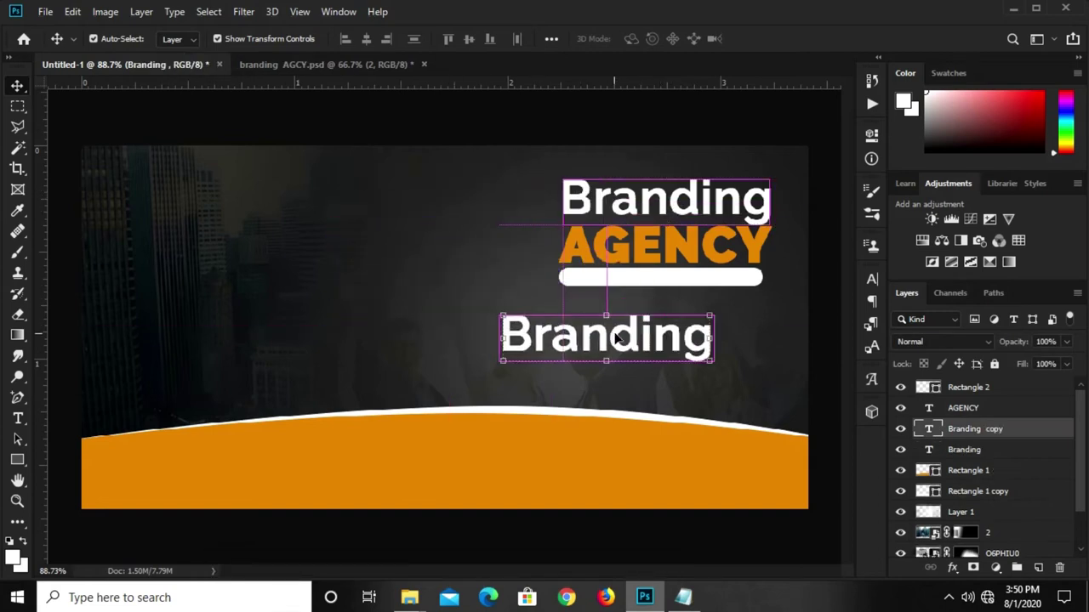
- Colour the duplicated Branding text black (000000), keeping the SemiBold style
click(872, 279)
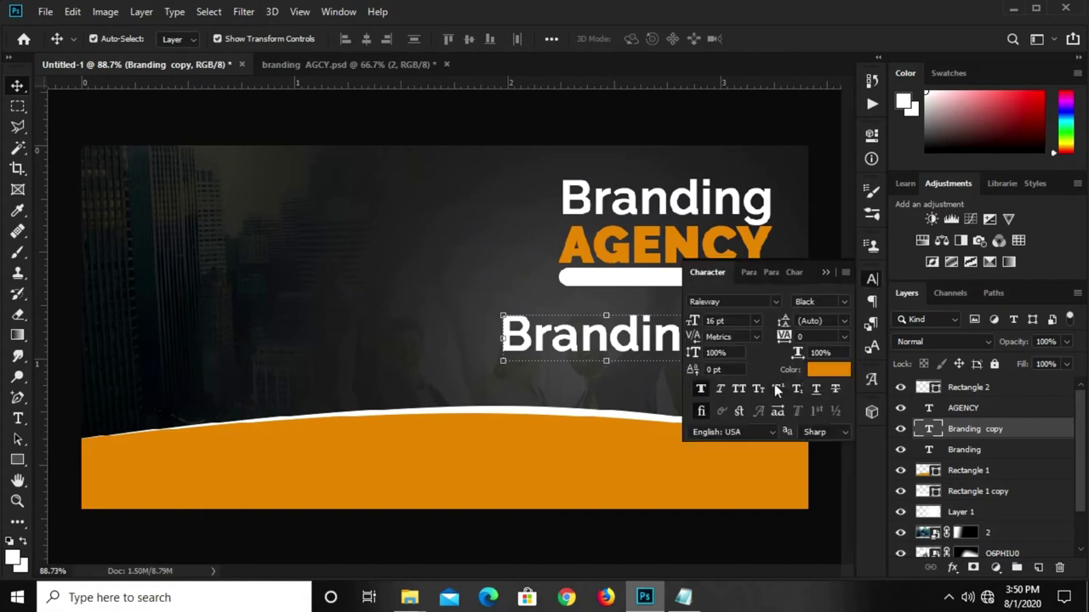
click(812, 370)
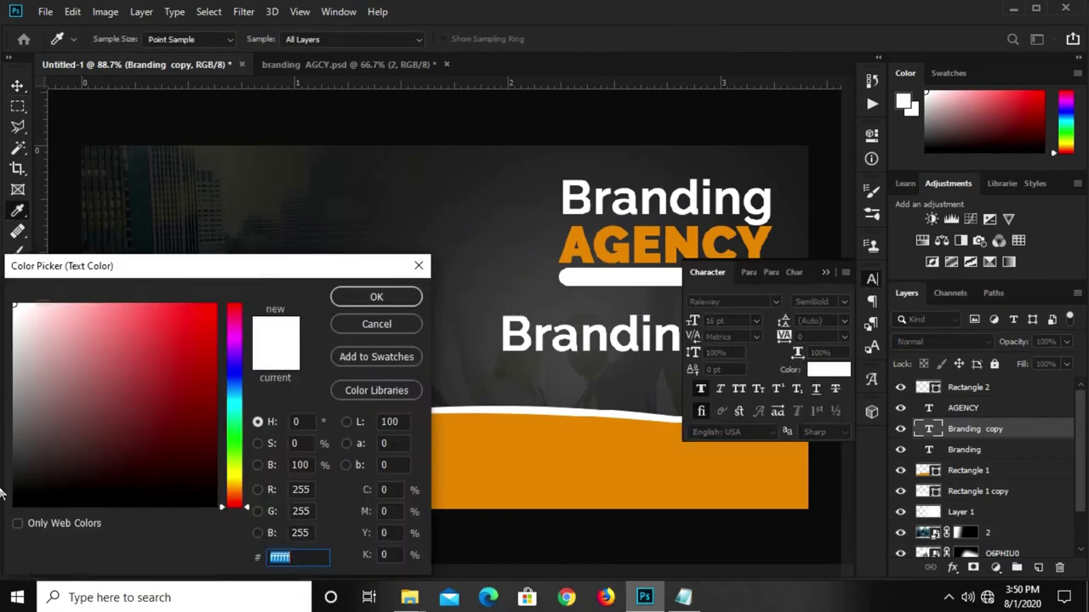
text(000000)
click(365, 297)
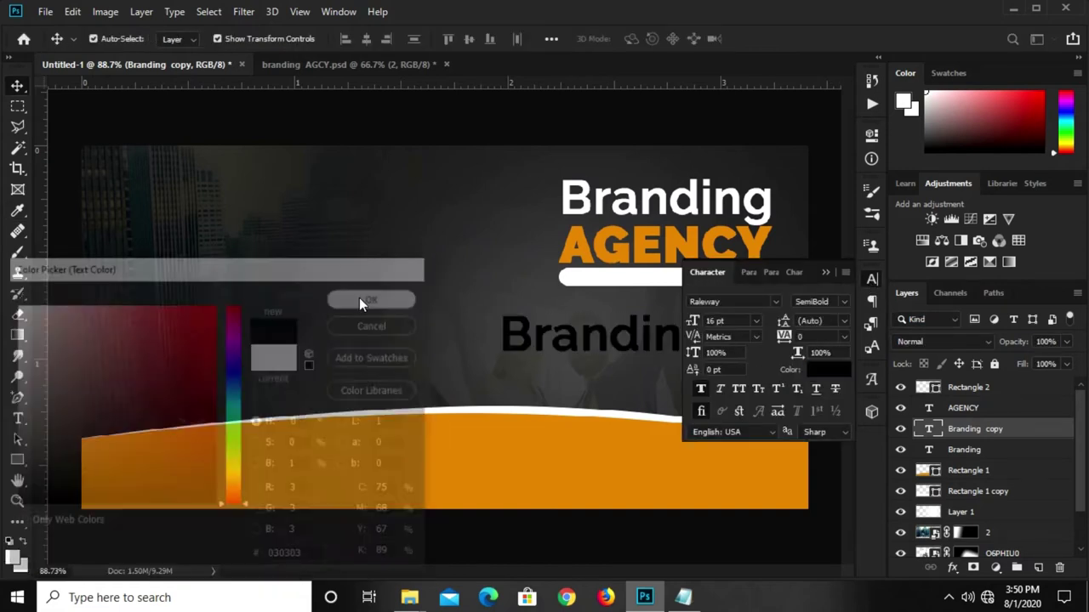
click(832, 301)
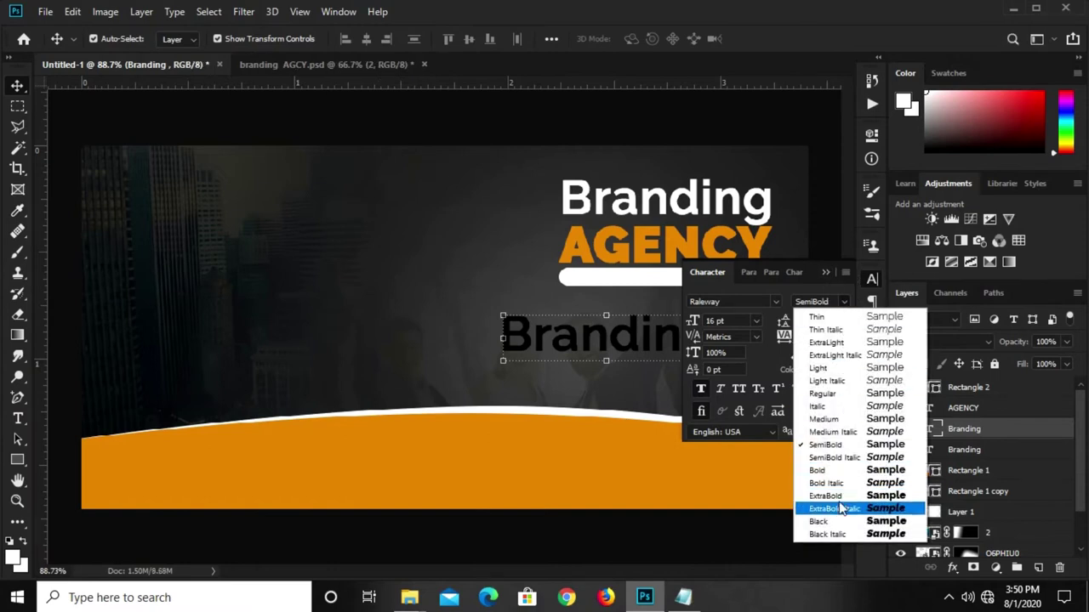
click(834, 443)
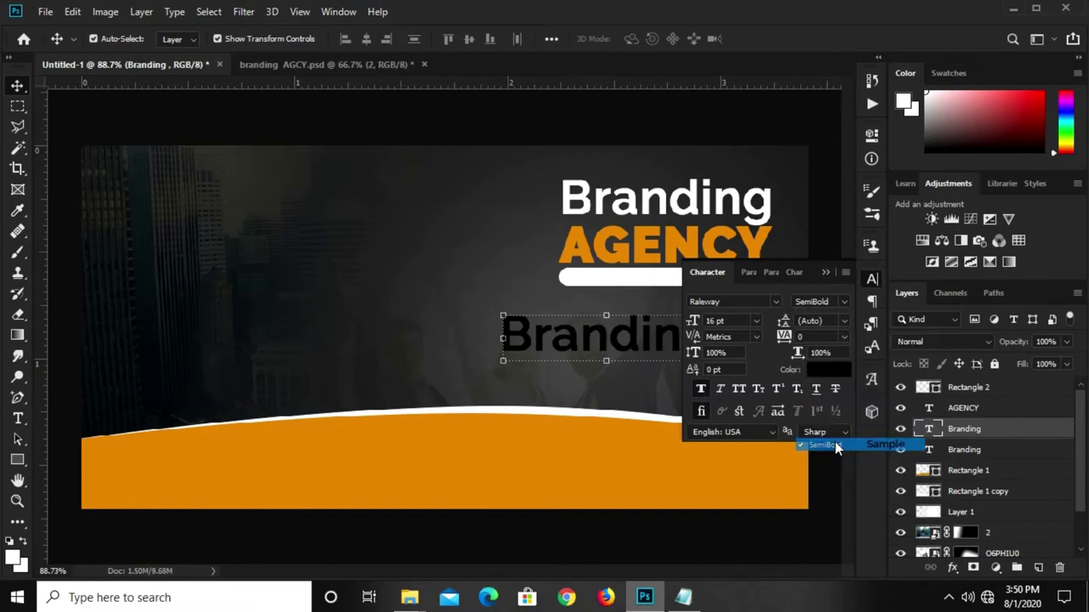
click(826, 273)
- Shrink the duplicated Branding text to 6 pt
click(871, 279)
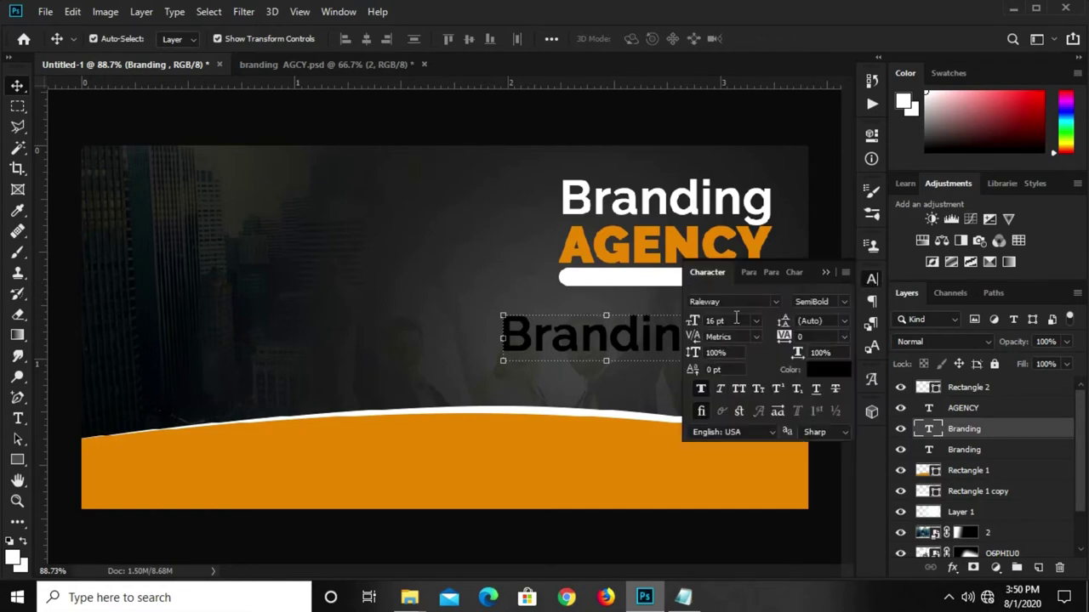
double_click(736, 320)
text(6)
key(Return)
click(825, 272)
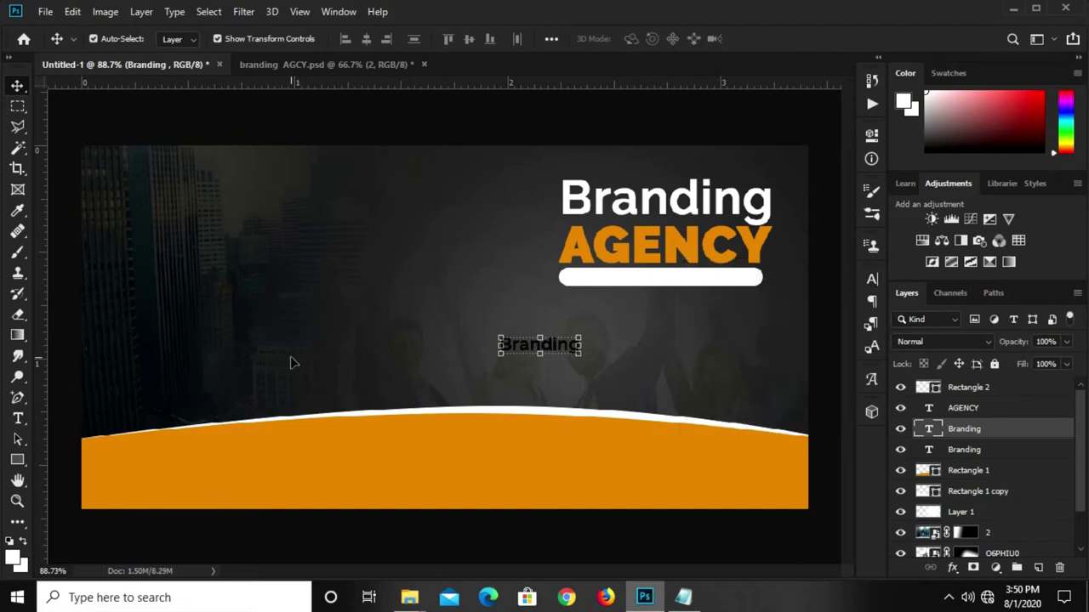
click(17, 418)
- Replace the small text with 'We help you with marketing' and move it under AGENCY
click(515, 345)
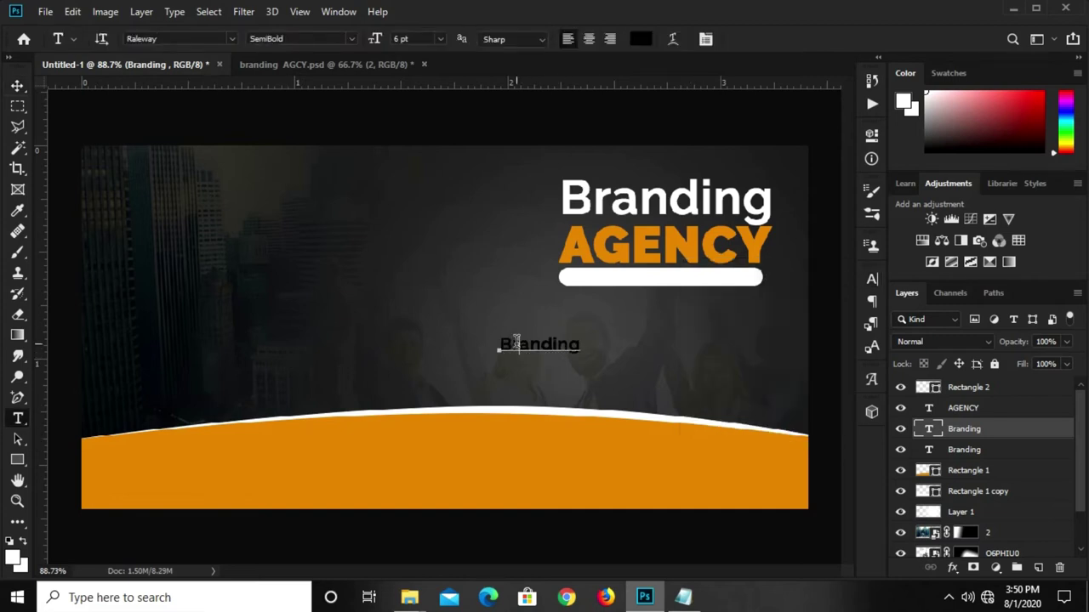
double_click(517, 348)
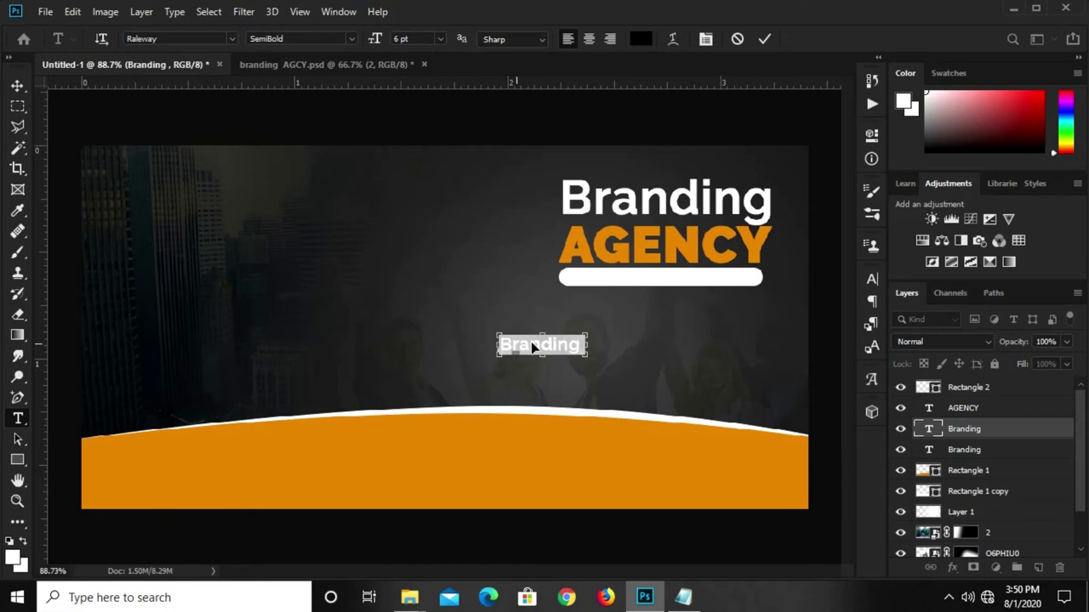
key(ctrl+v)
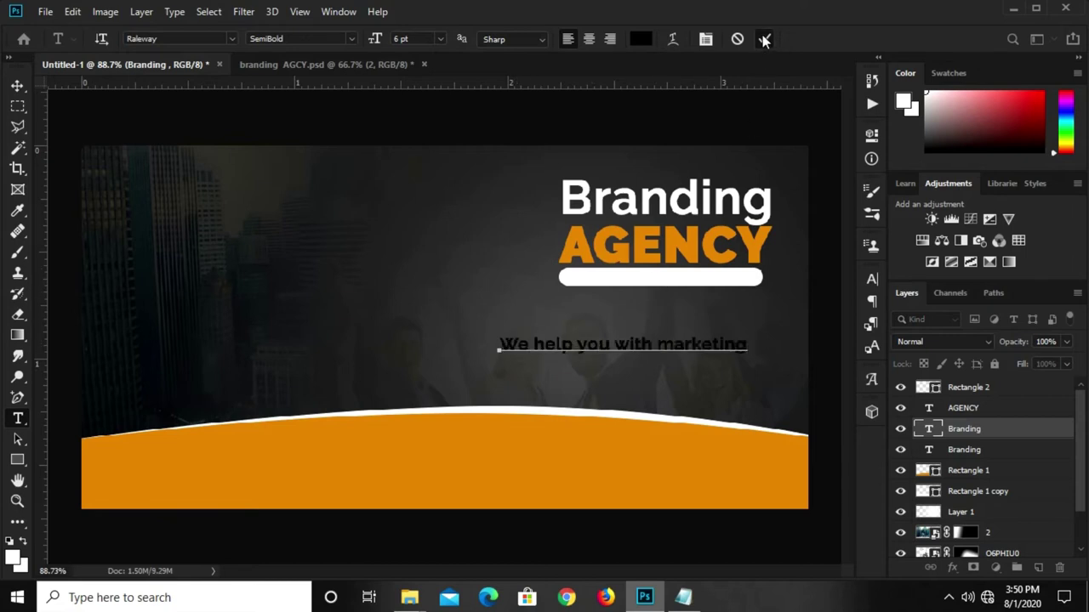
key(ctrl+Return)
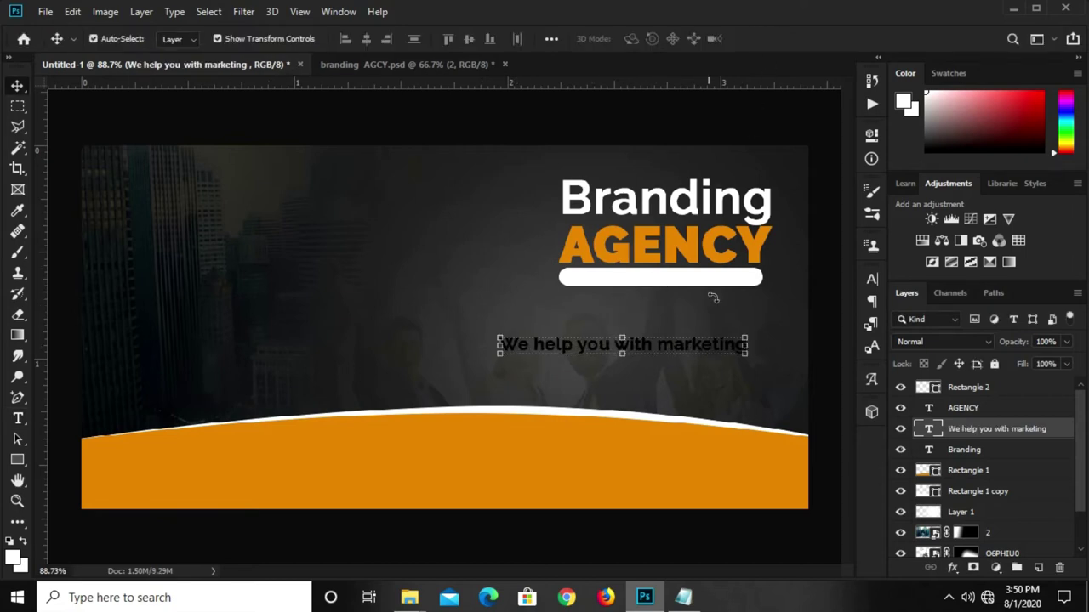
key(ctrl+t)
drag(623, 334, 633, 308)
mouse_move(628, 299)
mouse_down()
mouse_move(627, 335)
mouse_move(725, 271)
mouse_up()
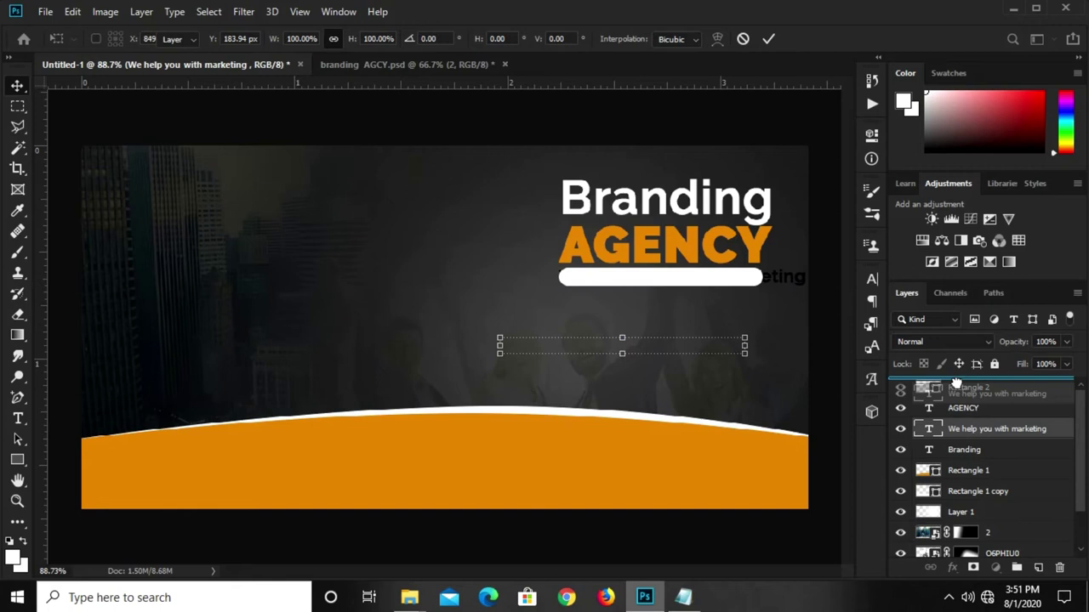
- Move the tagline layer above Rectangle 2 and scale it to fit inside the white bar
drag(958, 431, 978, 390)
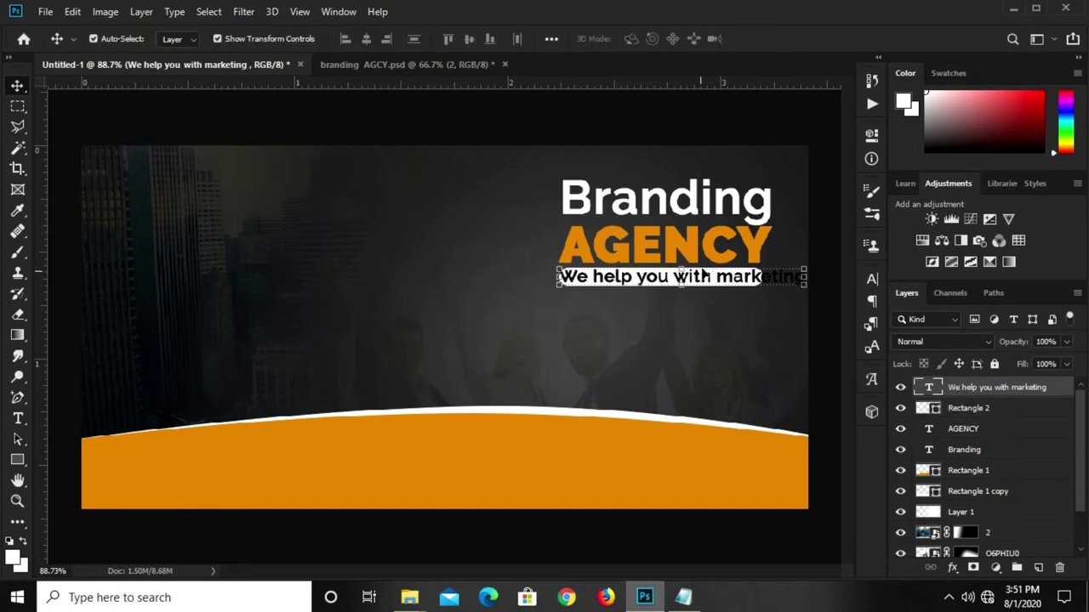
key(ctrl+t)
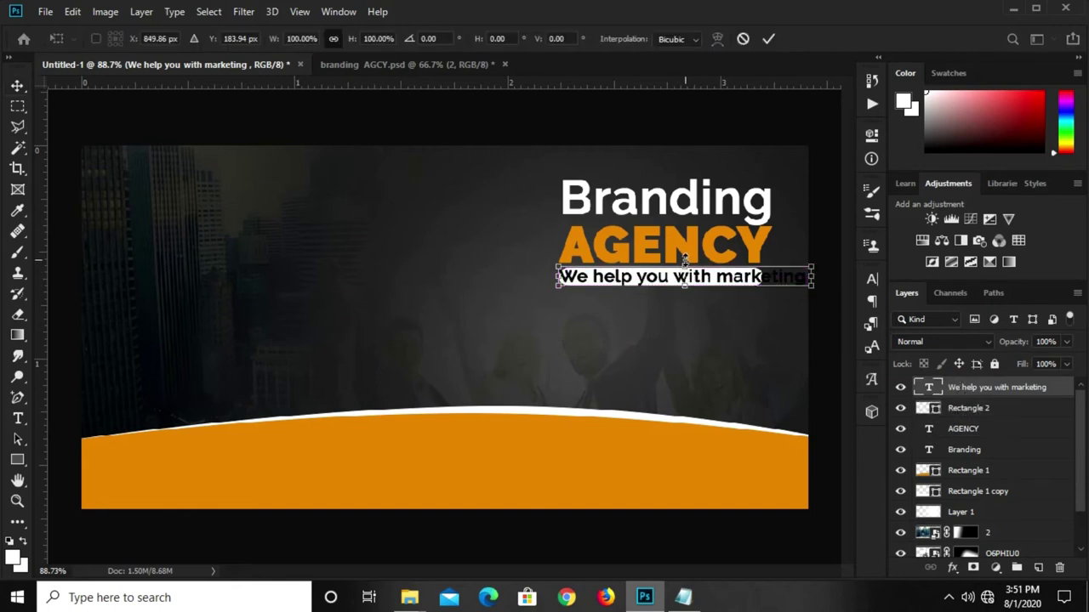
drag(685, 260, 701, 280)
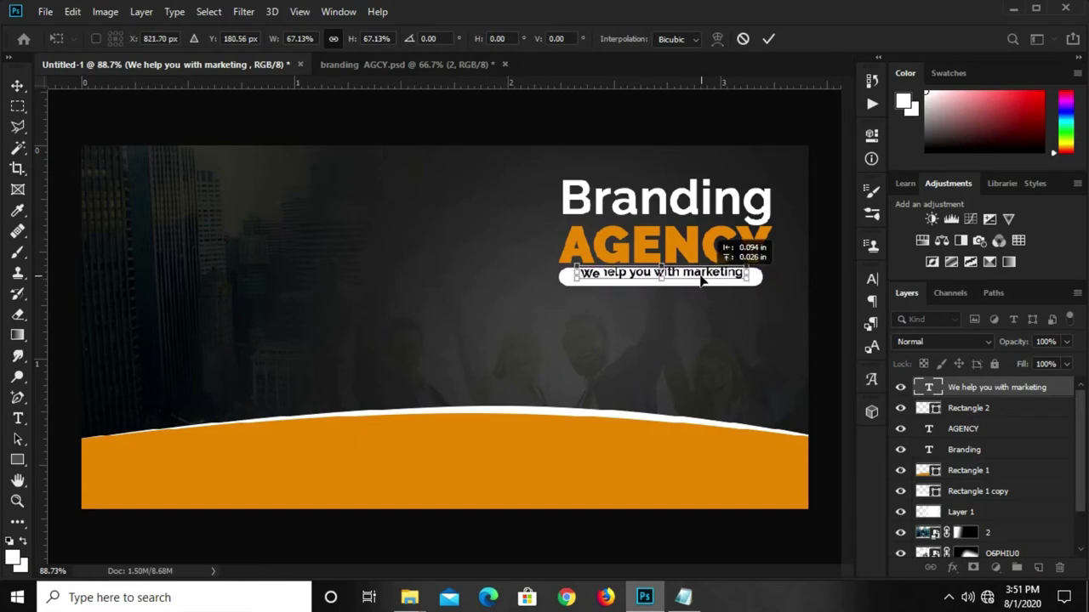
drag(701, 280, 760, 287)
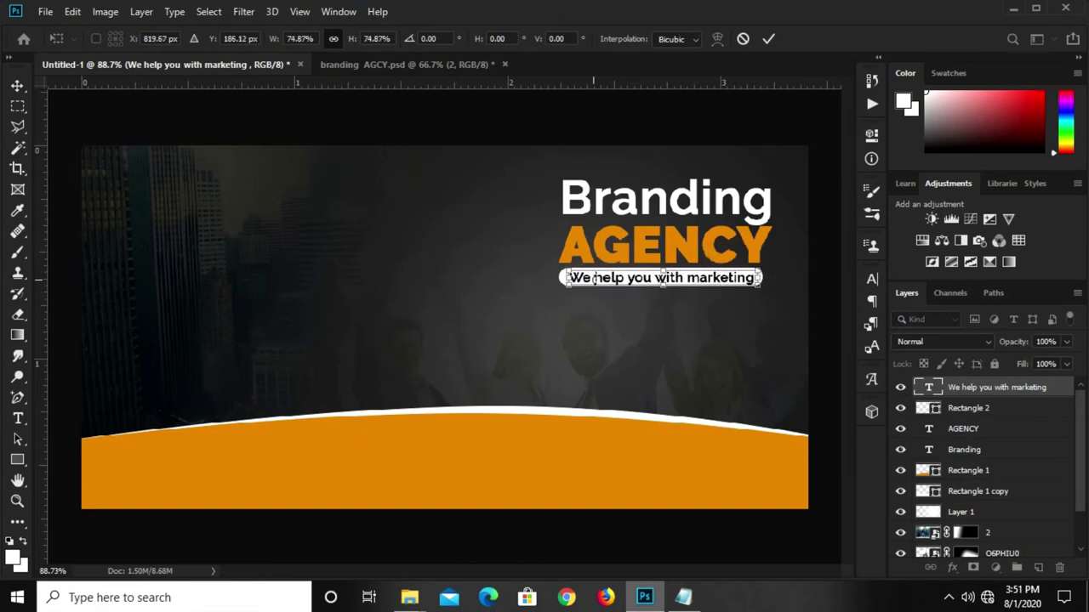
drag(563, 289, 558, 290)
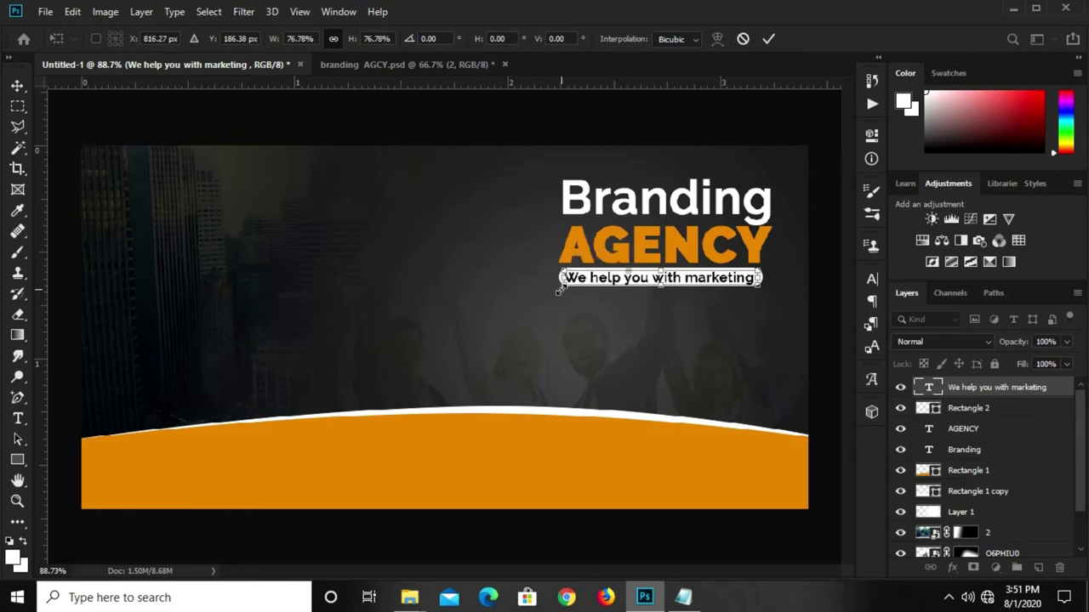
key(Return)
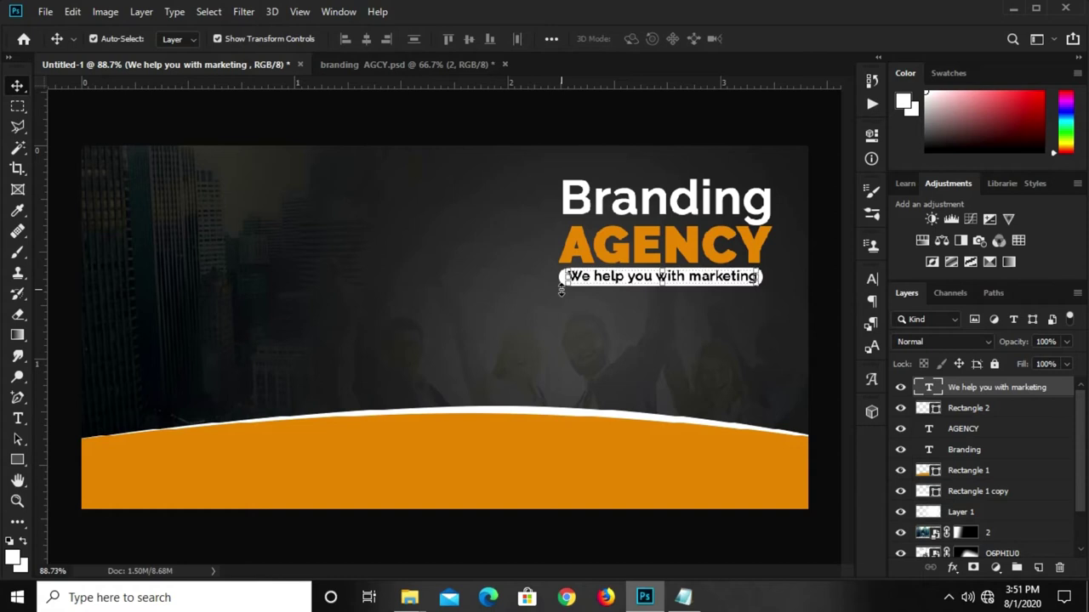
- Nudge the tagline slightly left and up within the white bar
click(821, 354)
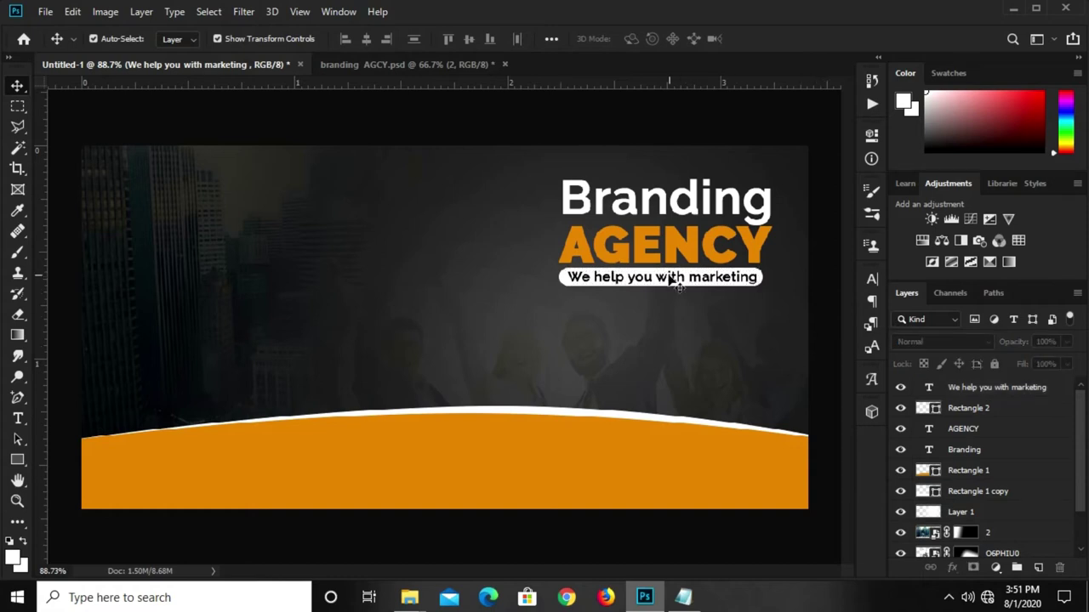
key(ctrl+1)
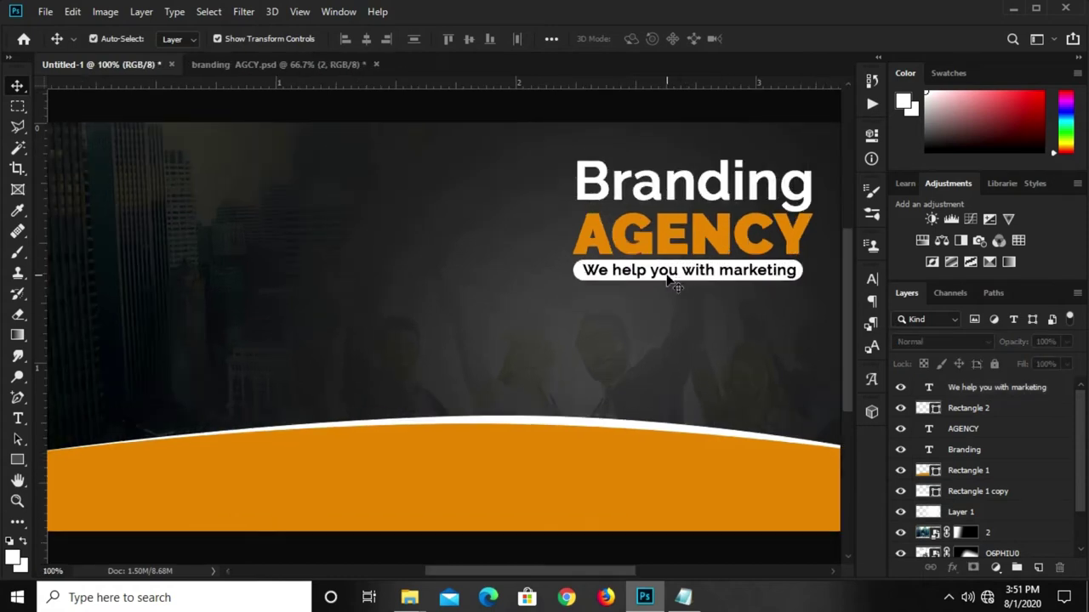
ctrl+click(668, 281)
drag(668, 281, 667, 279)
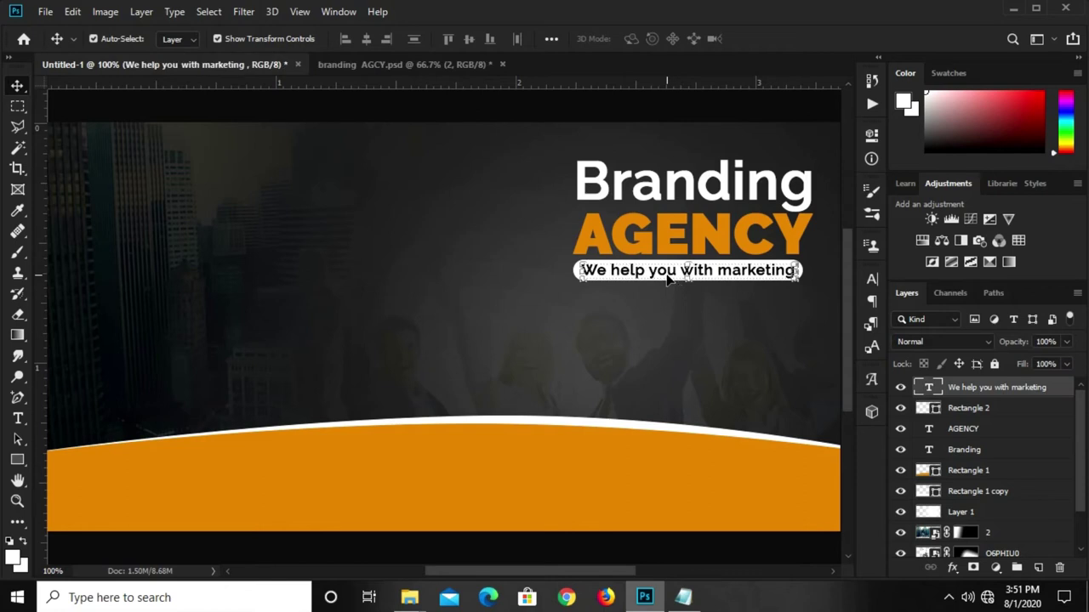
key(ctrl+minus)
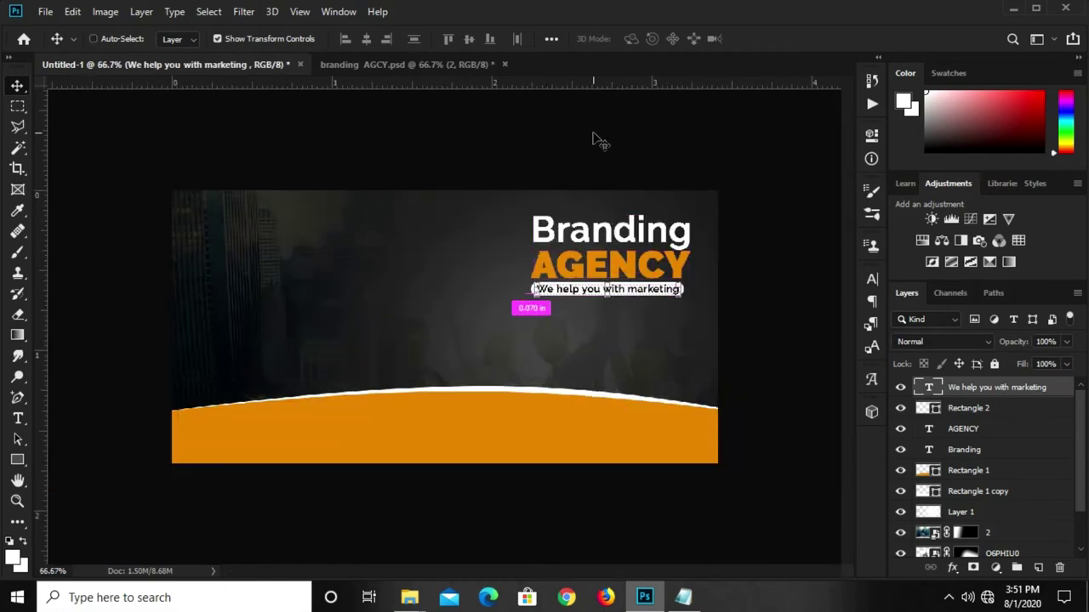
click(738, 160)
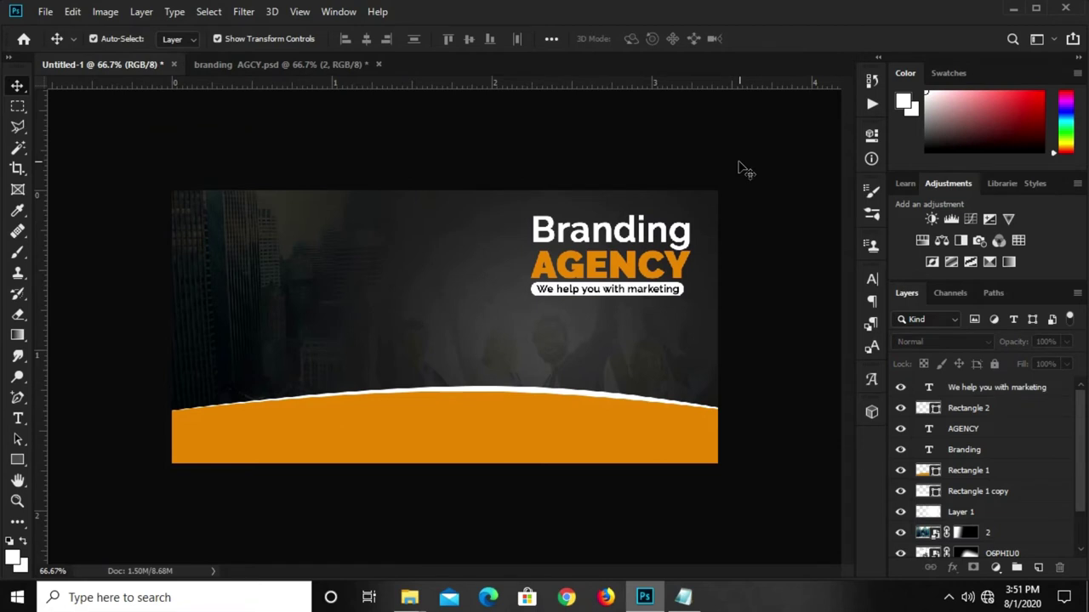
scroll(652, 298, up, 2)
- Duplicate the Branding text below the tagline
click(648, 218)
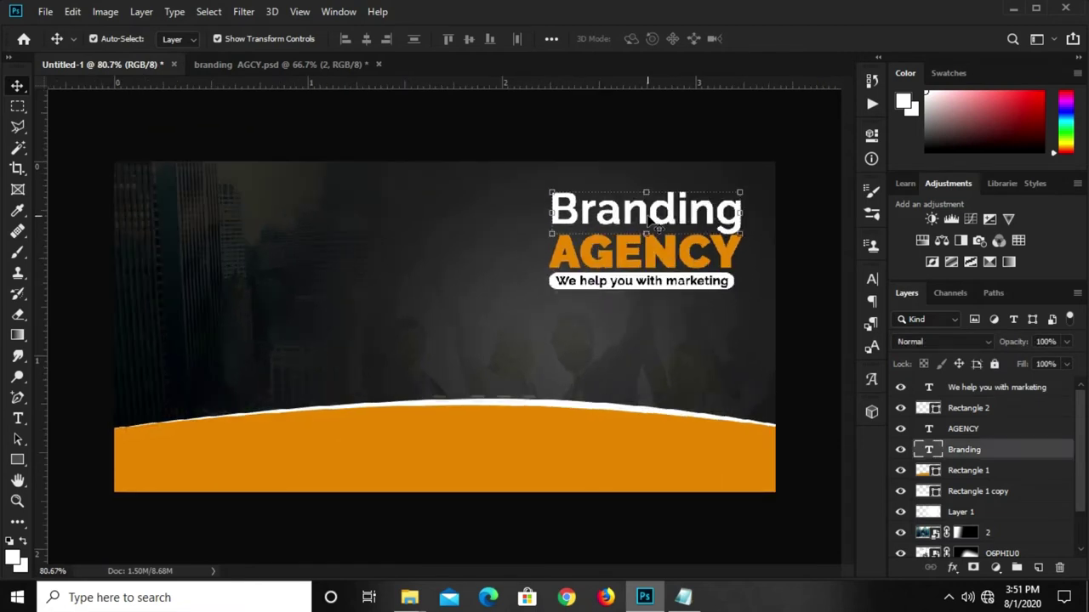
mouse_move(668, 215)
mouse_down()
mouse_move(666, 333)
mouse_move(667, 320)
mouse_up()
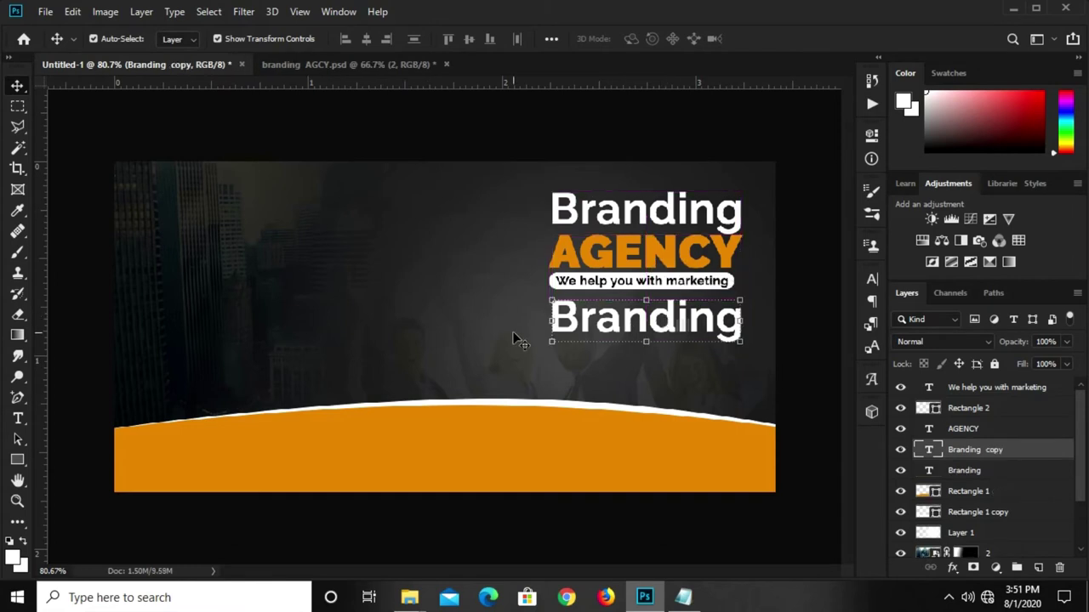
click(17, 418)
click(600, 328)
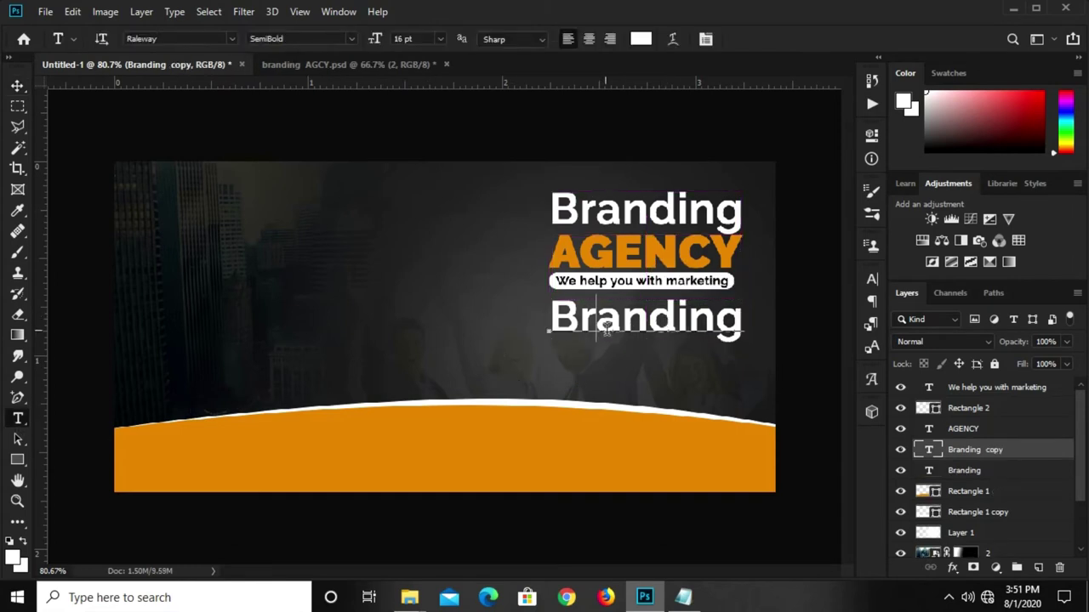
- Copy 'Our Services' from the notes and paste it over the duplicated text
click(689, 597)
drag(457, 332, 380, 331)
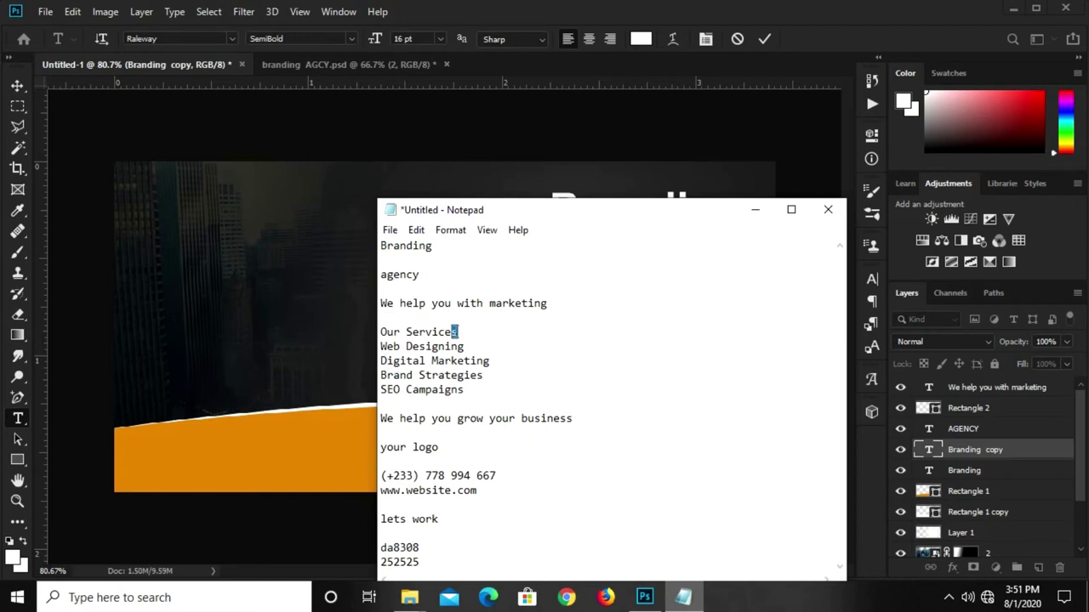
right_click(385, 332)
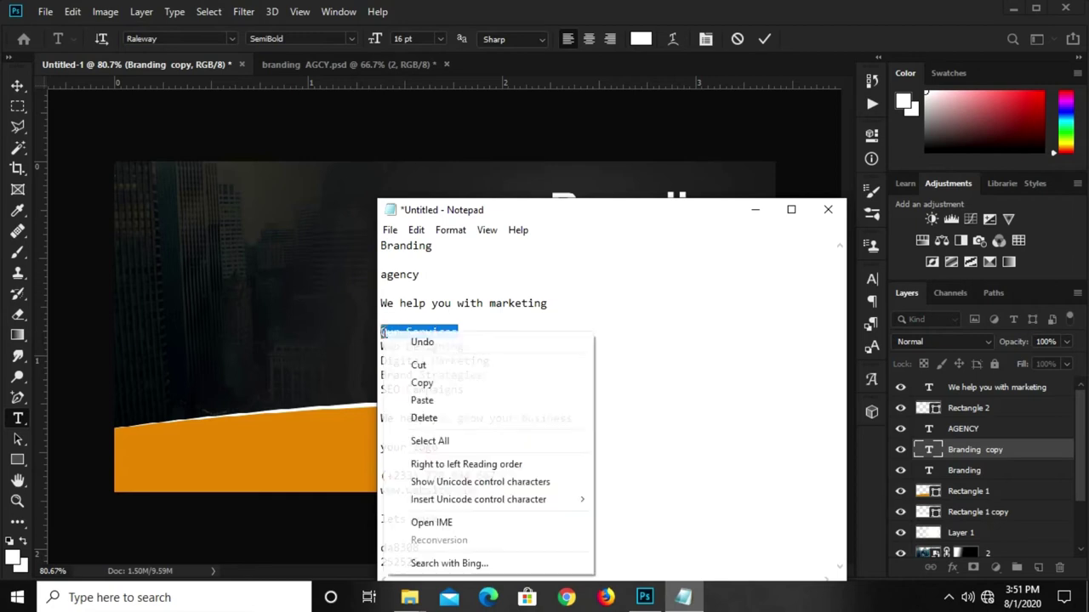
click(435, 384)
click(784, 38)
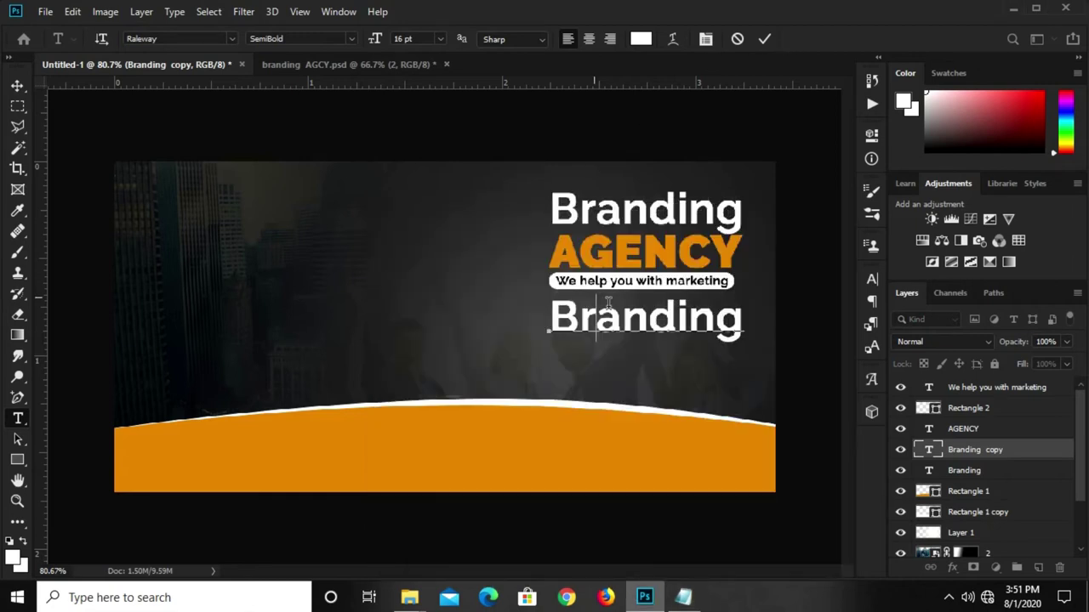
click(614, 319)
key(ctrl+a)
key(ctrl+v)
click(767, 40)
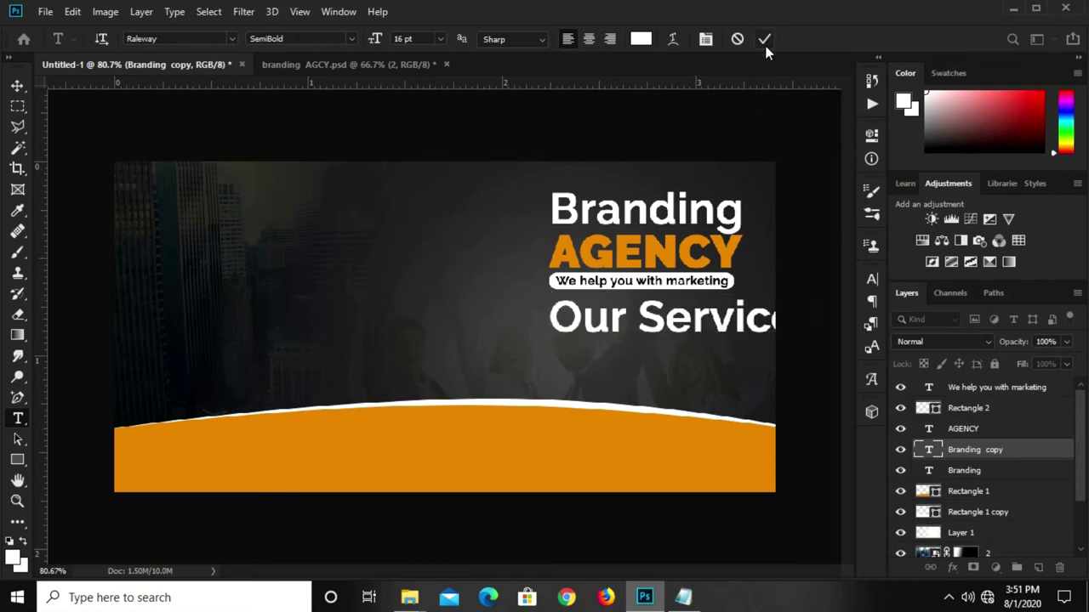
- Make Our Services Bold at 7 pt and move it up closer to the tagline
click(871, 281)
click(741, 321)
text(6)
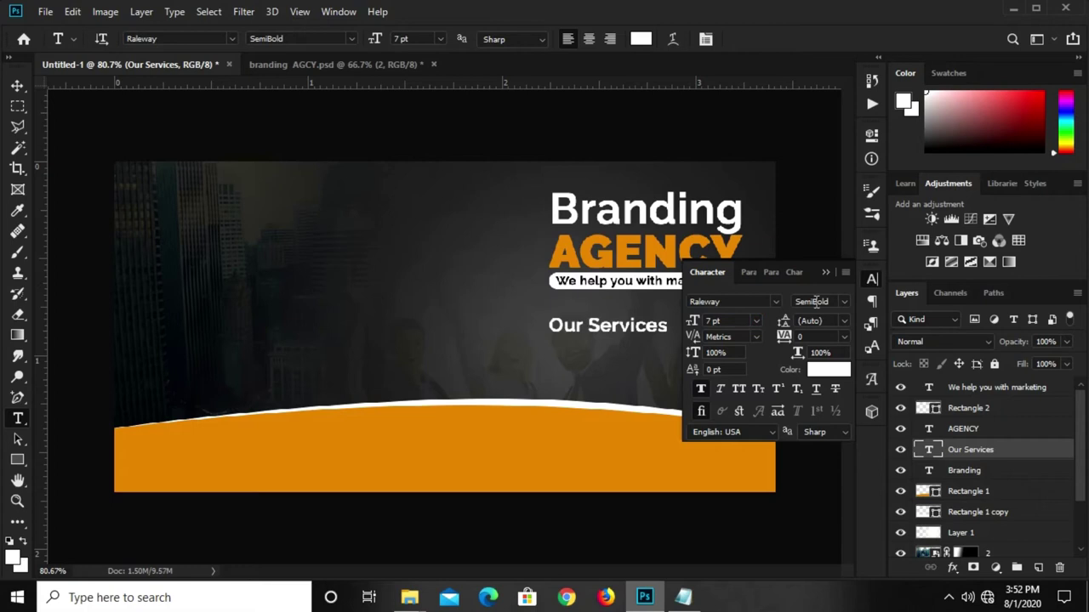
click(843, 306)
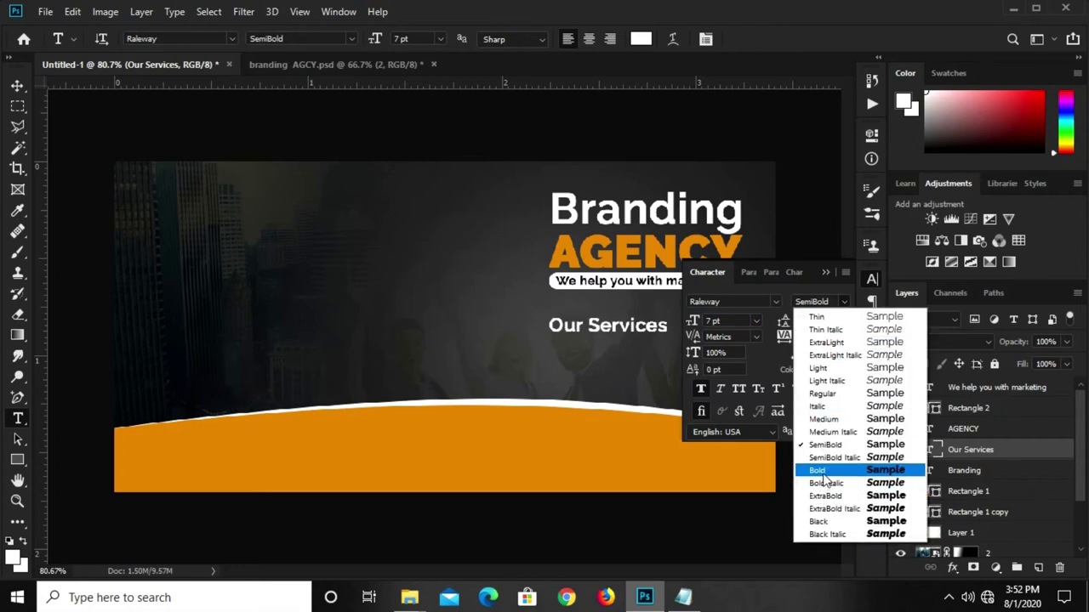
click(821, 473)
click(816, 289)
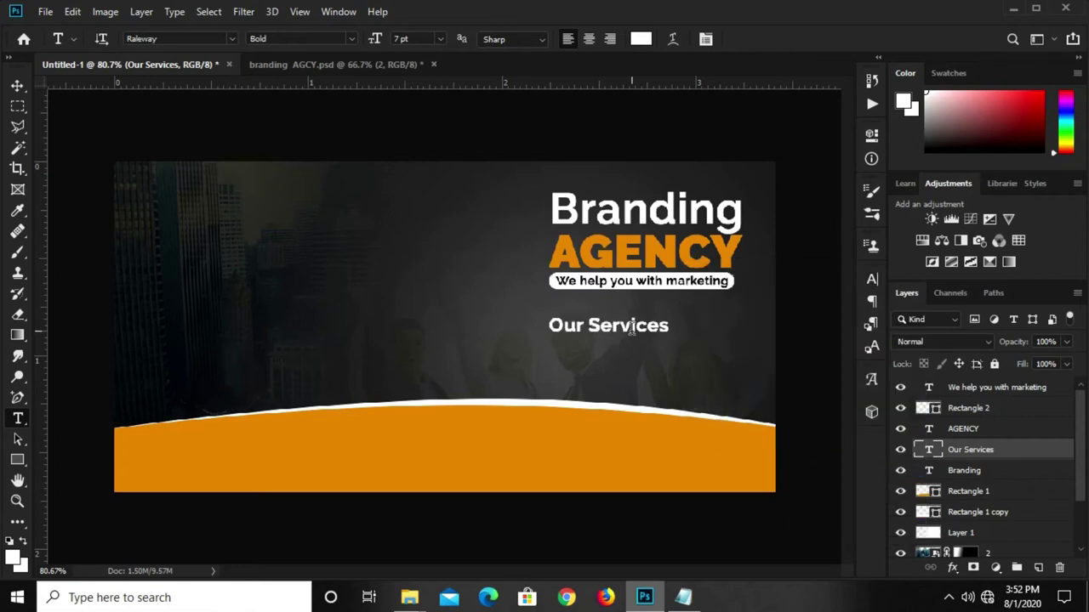
key(v)
drag(631, 333, 639, 316)
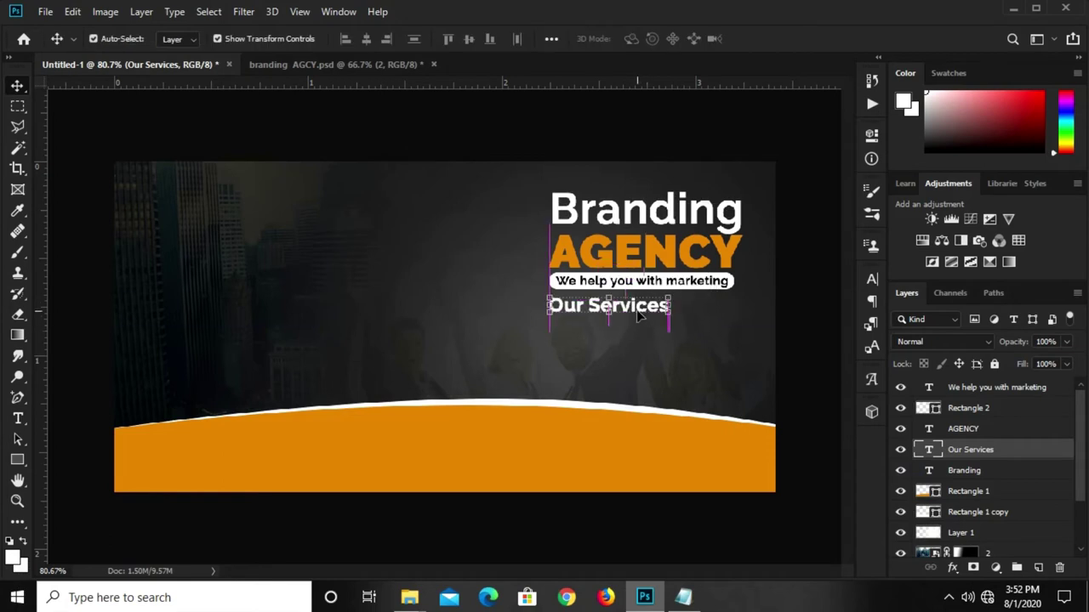
- Add a vertical guide at the headline's left edge and nudge Our Services slightly lower
drag(41, 374, 550, 426)
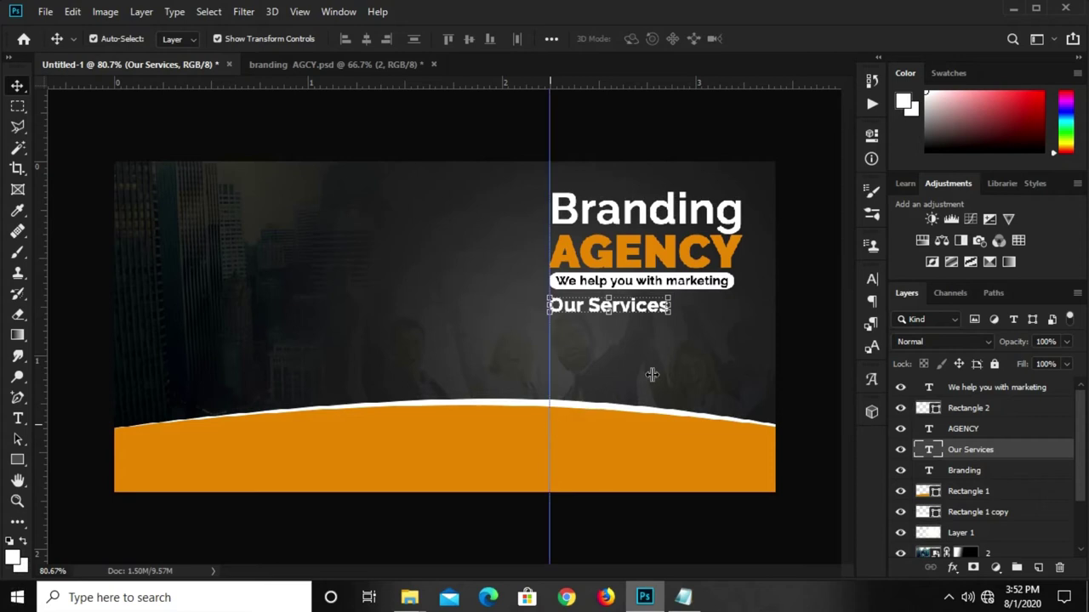
scroll(624, 259, up, 1)
click(632, 210)
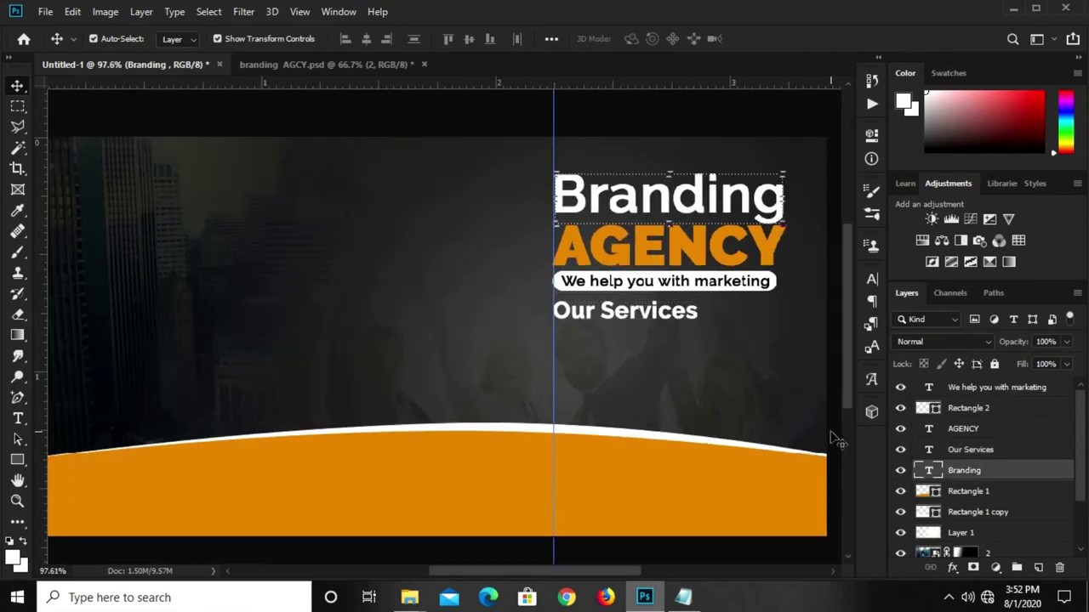
click(614, 320)
drag(613, 318, 613, 322)
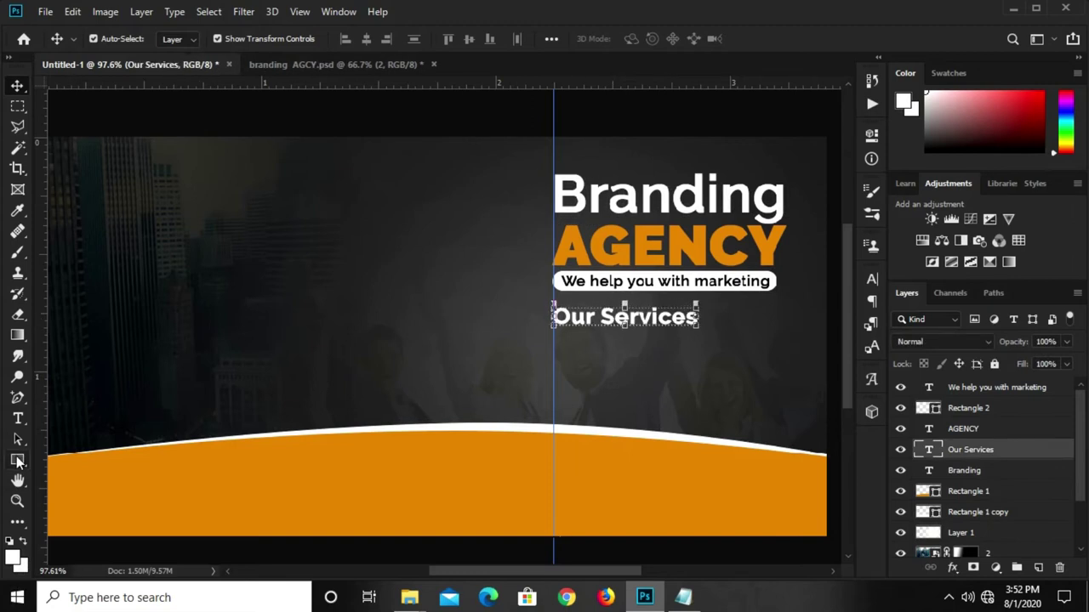
drag(17, 460, 52, 457)
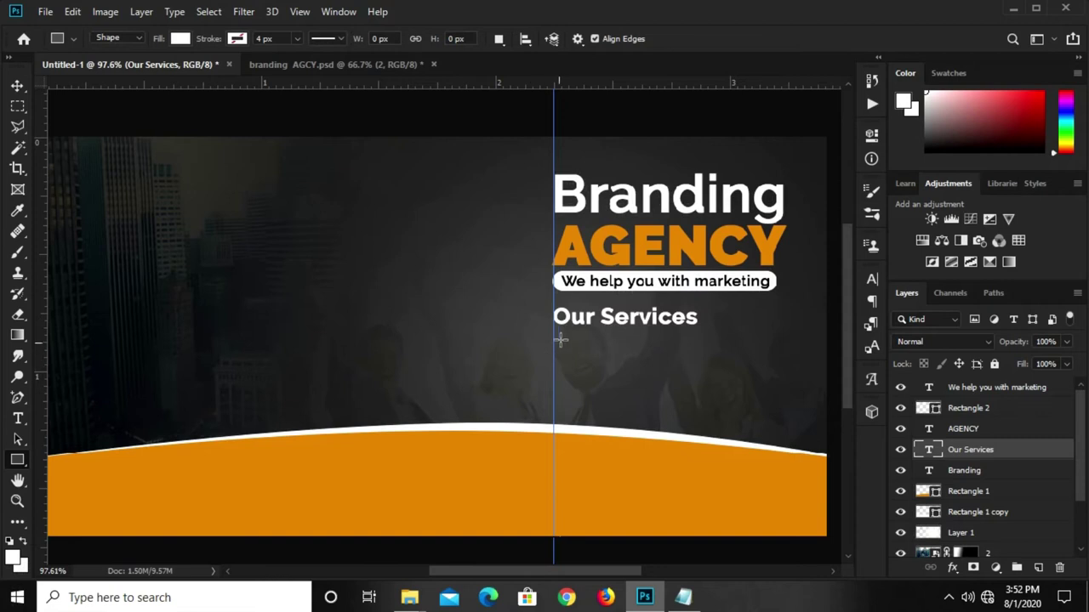
- Draw a white bar, Rectangle 3, under Our Services starting at the guide
drag(554, 326, 672, 330)
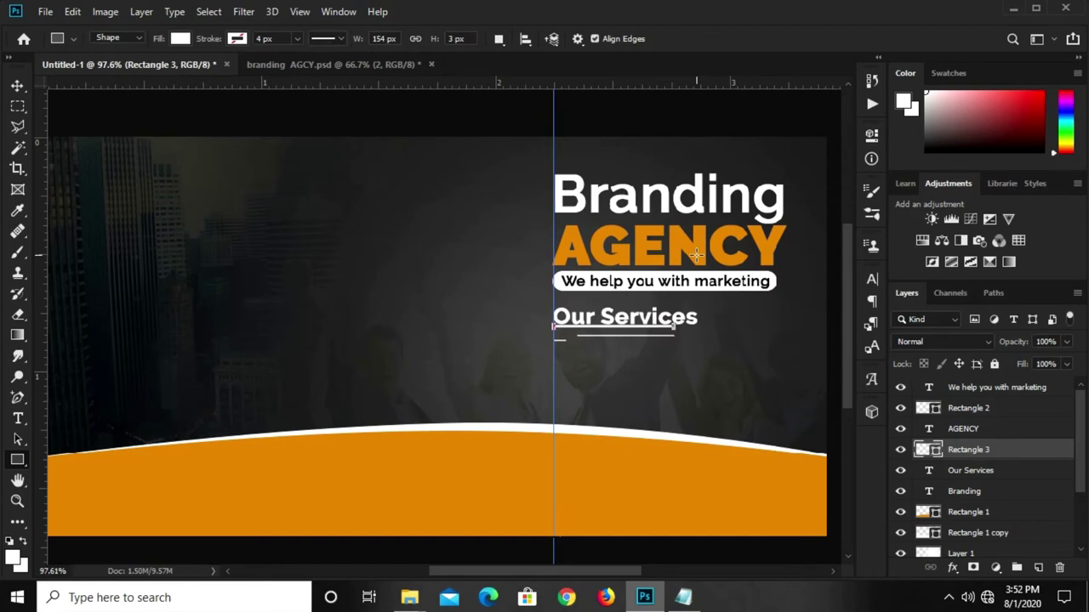
key(v)
key(ctrl+minus)
key(ctrl+0)
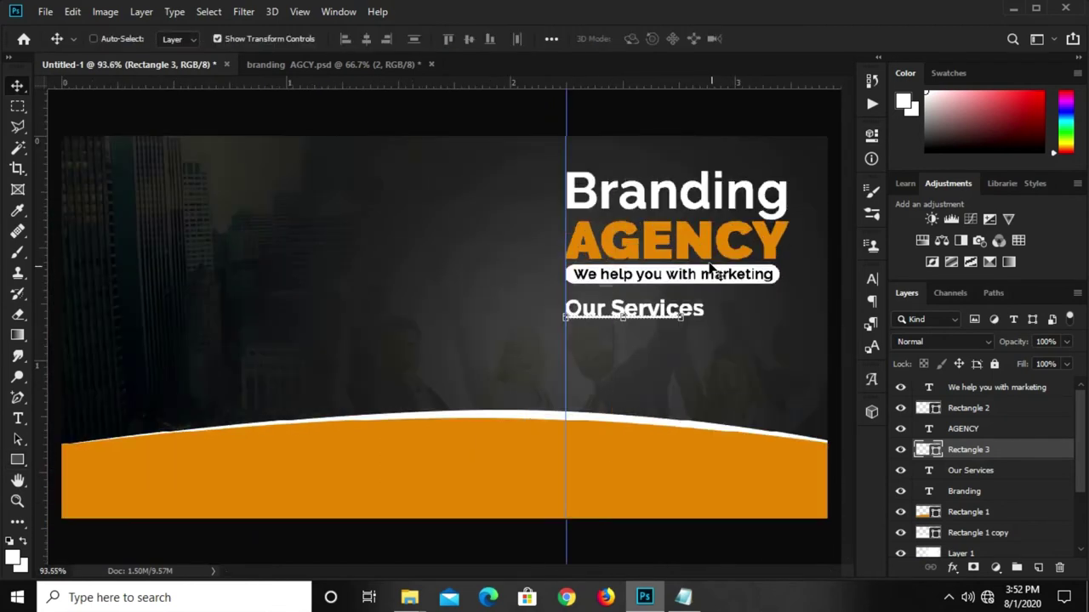
ctrl+click(634, 360)
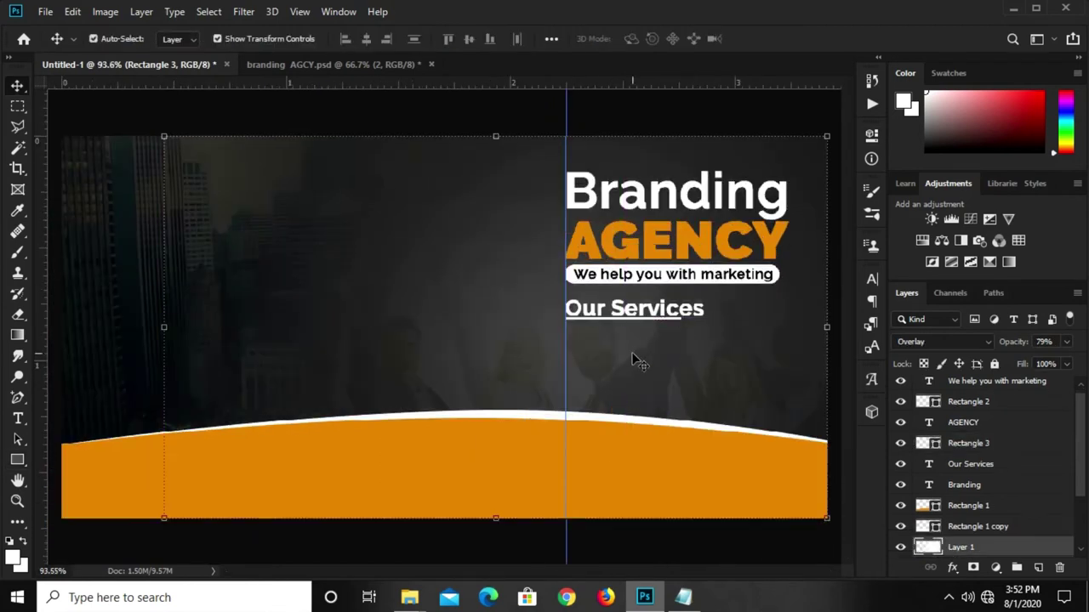
ctrl+click(619, 319)
- Thin the underline bar by pulling its bottom edge up
scroll(619, 317, up, 3)
scroll(614, 316, up, 3)
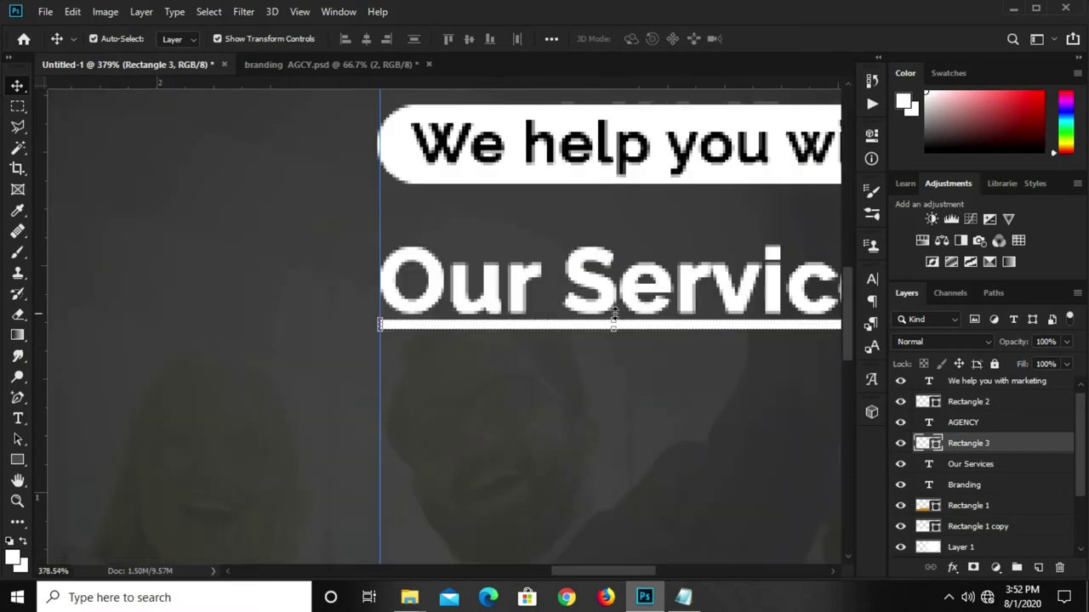
drag(615, 330, 616, 327)
key(Return)
key(ctrl+0)
ctrl+click(599, 315)
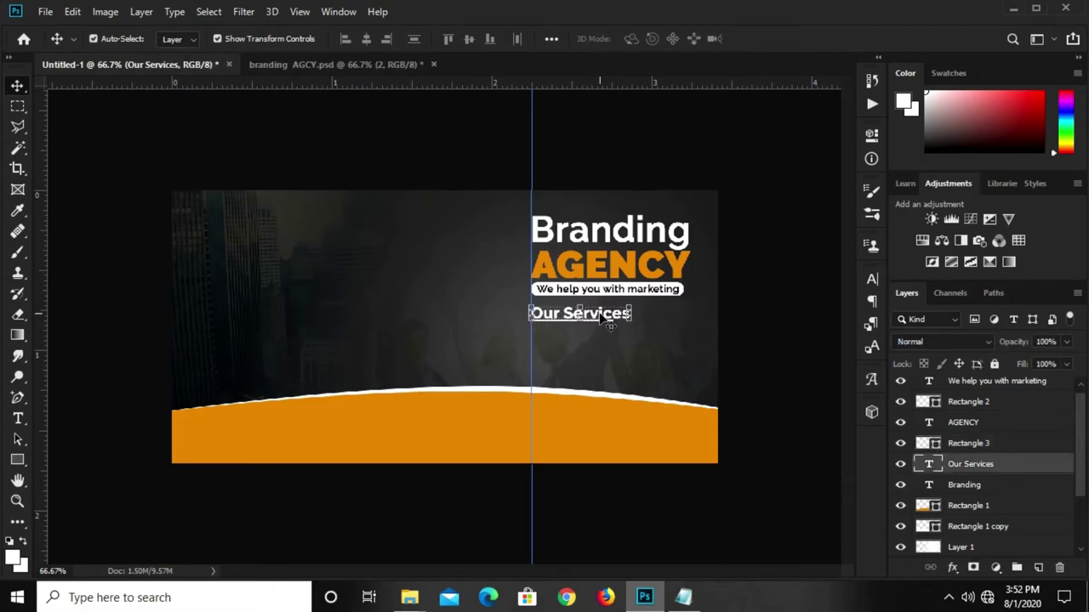
click(772, 340)
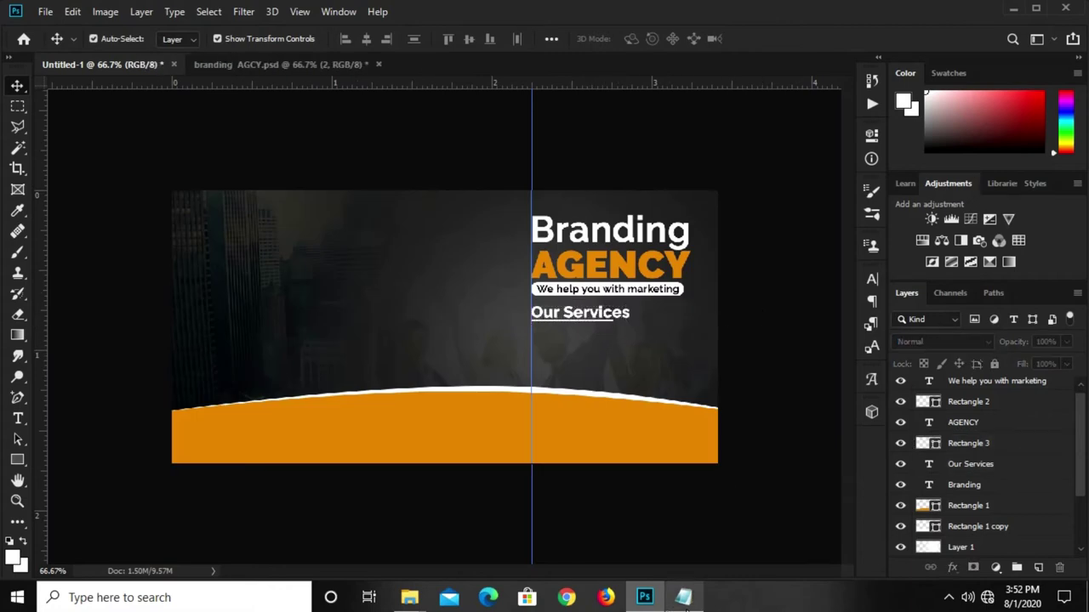
- Copy the four service lines, Web Designing through SEO Campaigns, from the Notepad notes
click(683, 597)
drag(465, 392, 380, 345)
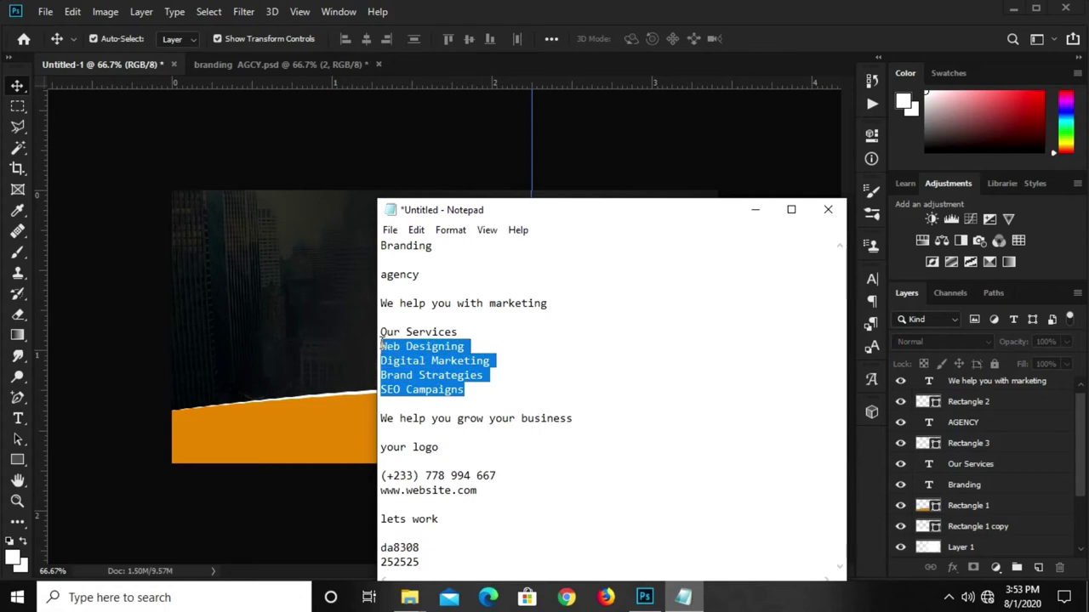
right_click(380, 343)
click(399, 151)
click(301, 238)
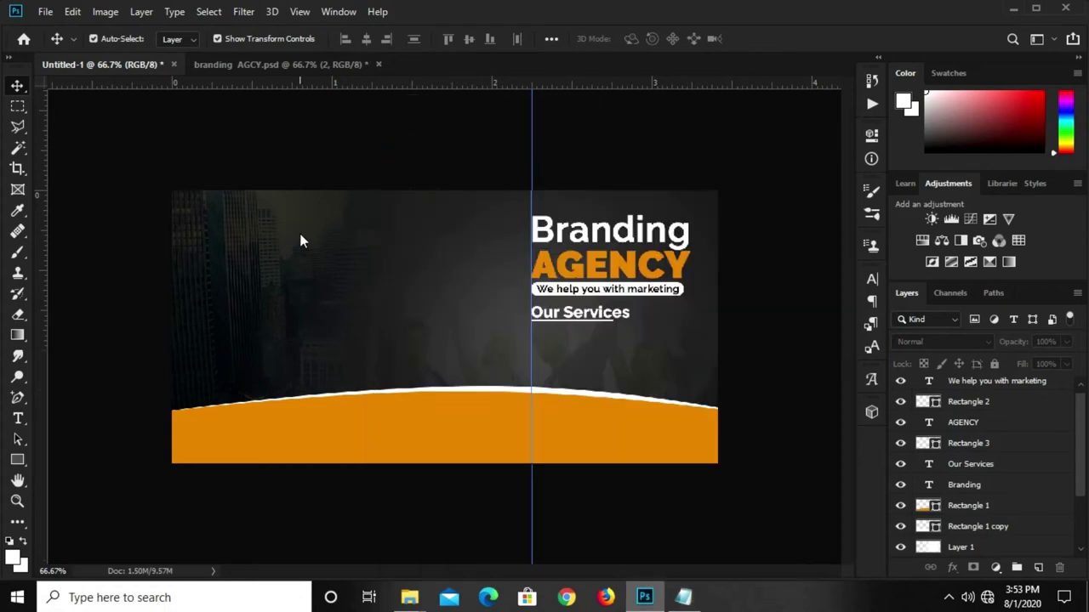
- Paste the service lines as a new text layer below Our Services, aligned to the guide
click(17, 419)
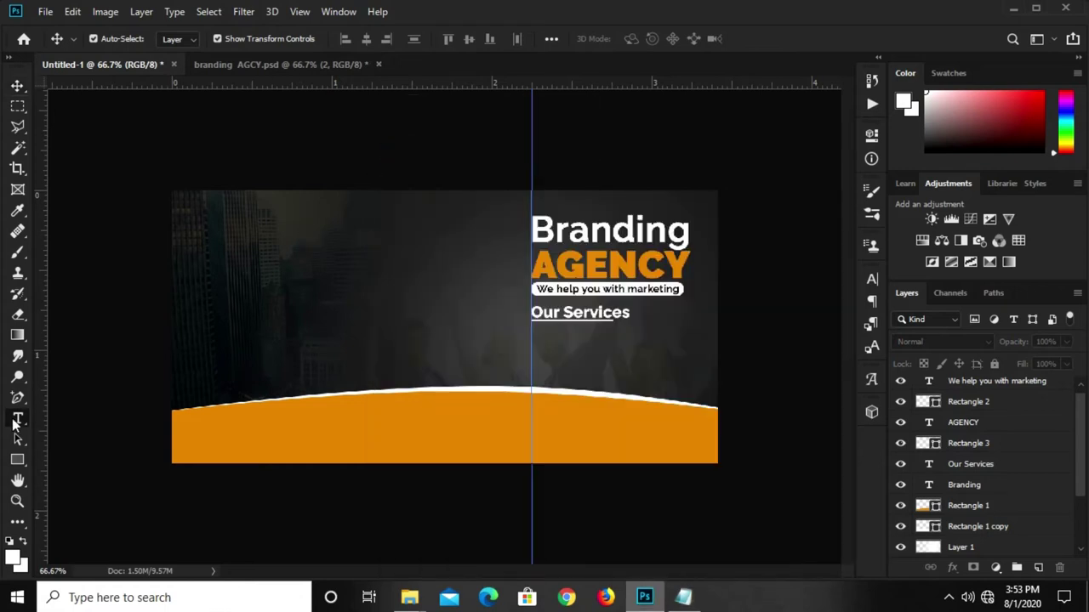
click(558, 344)
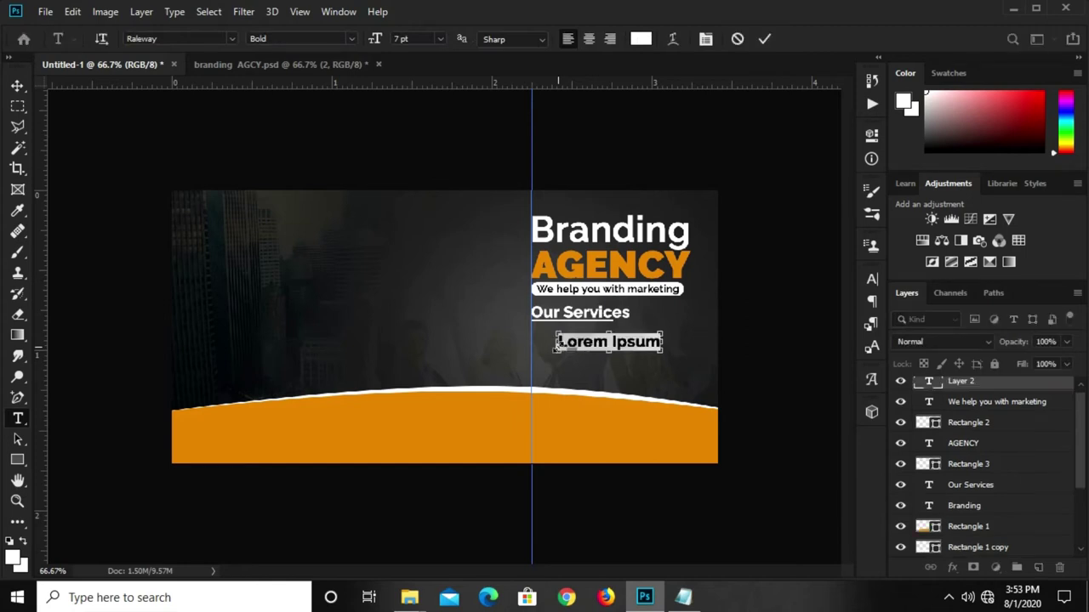
key(ctrl+v)
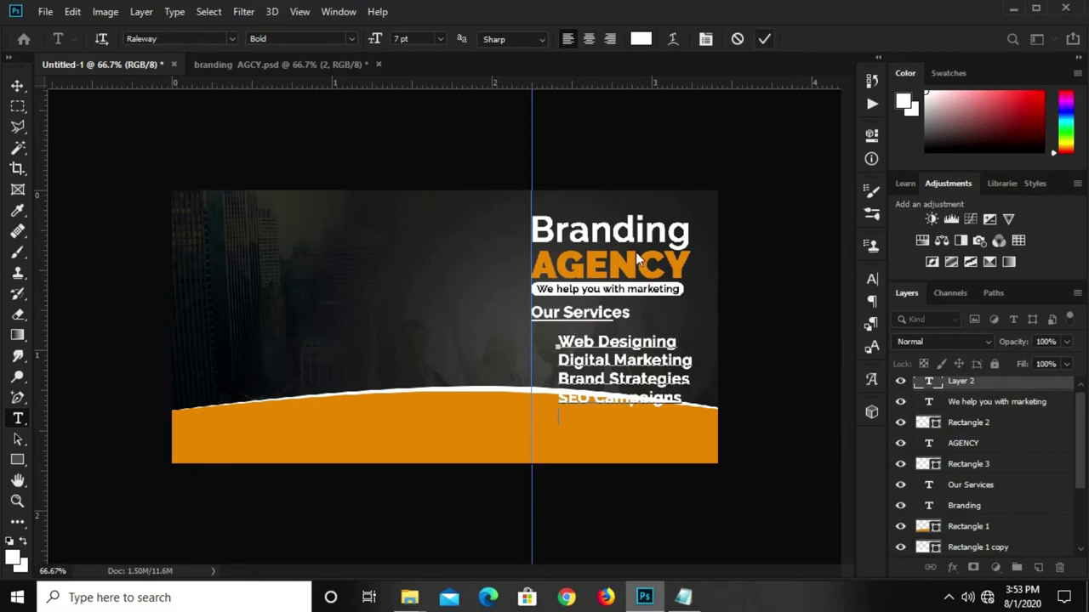
key(v)
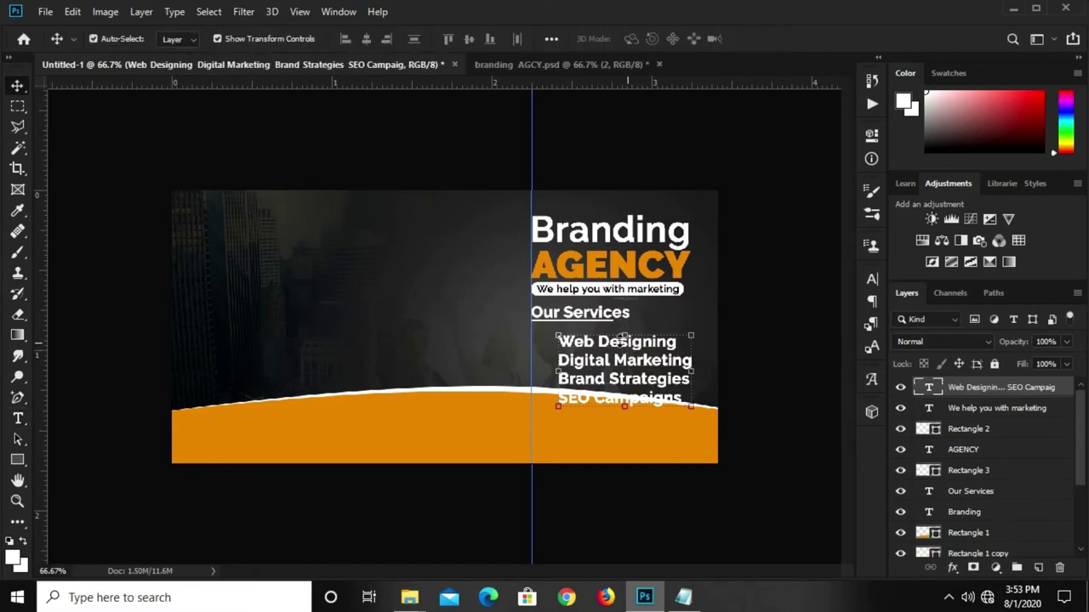
drag(623, 343, 598, 334)
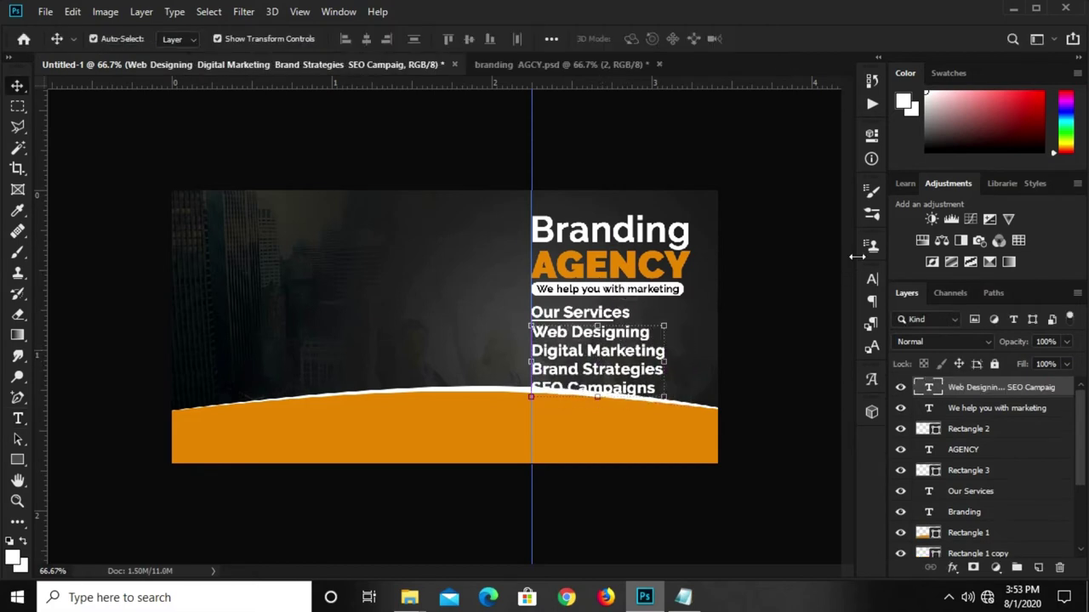
- Restyle the service list in Raleway Regular at 5 pt
click(871, 280)
click(841, 302)
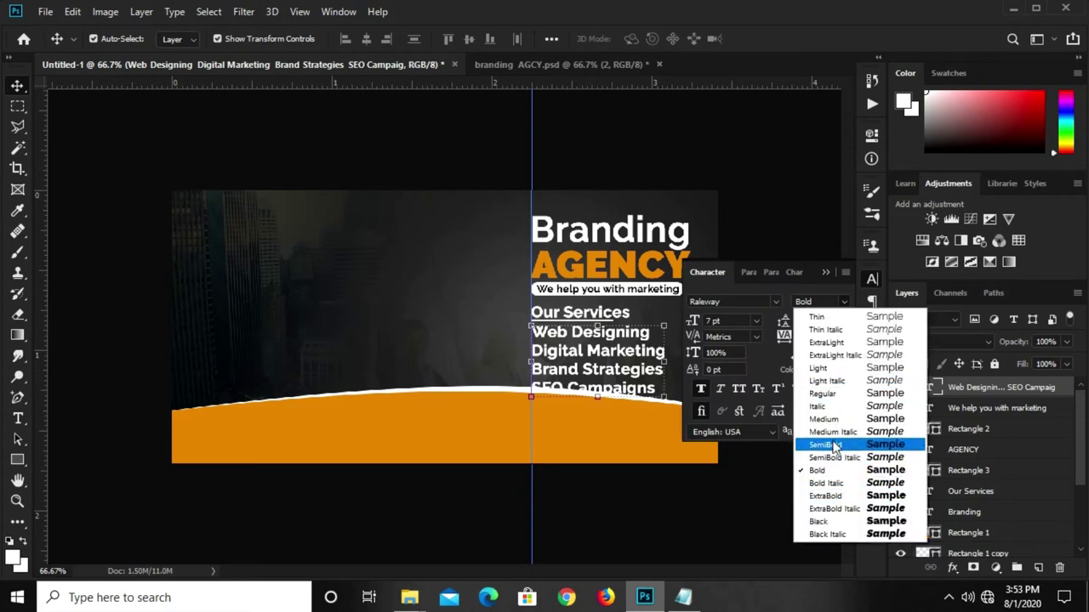
click(821, 394)
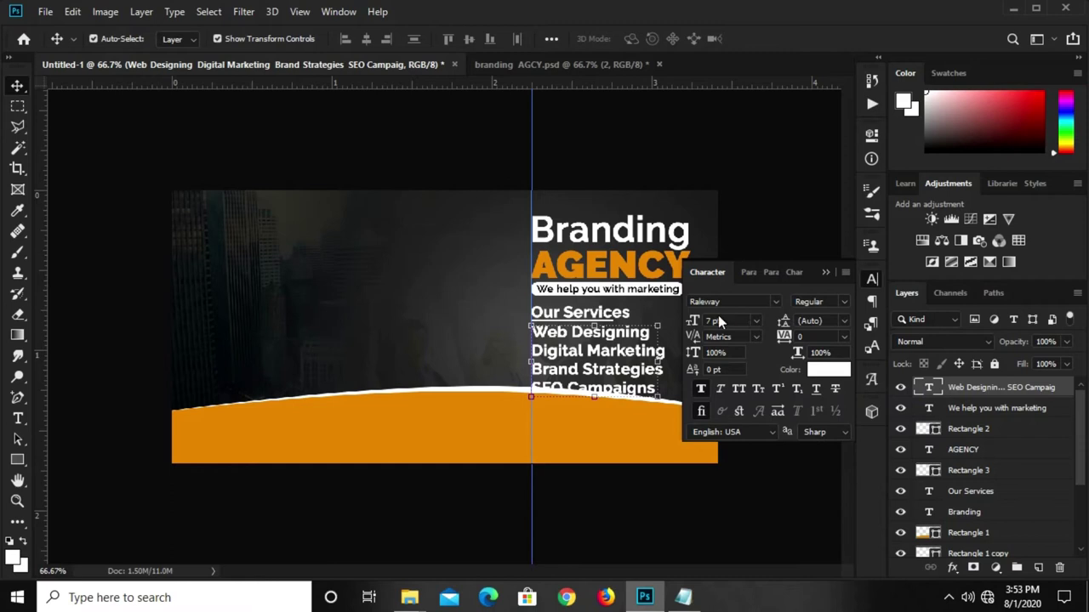
text(5)
key(Return)
click(844, 263)
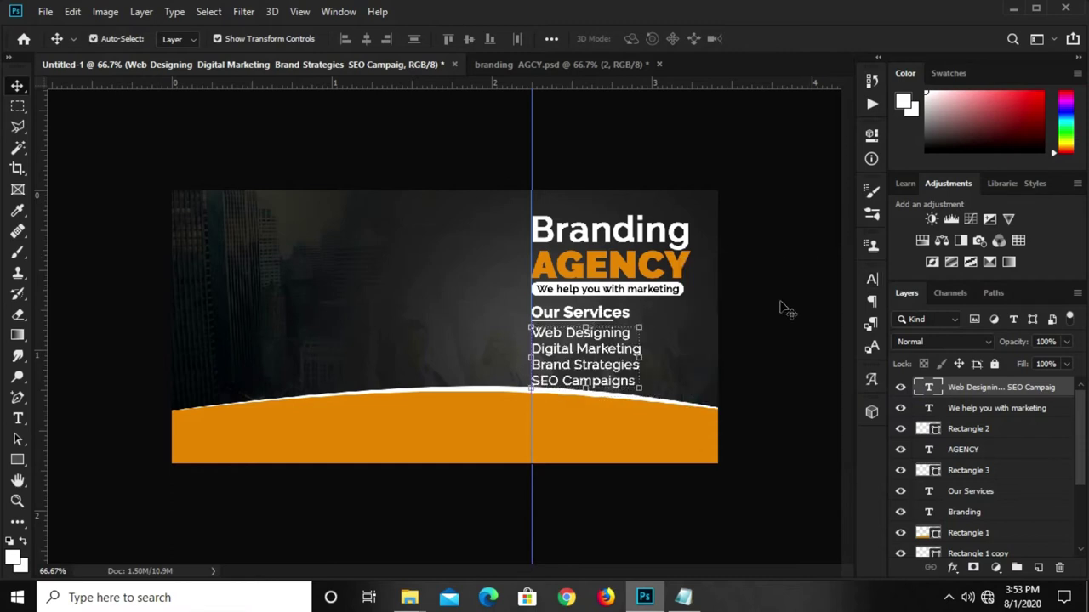
click(761, 323)
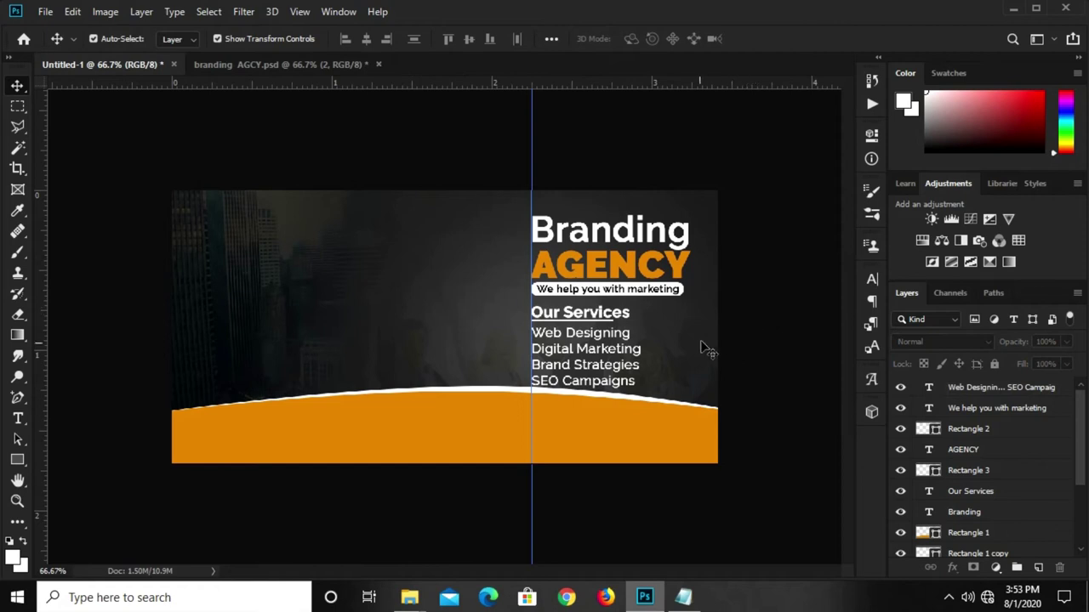
- Group the text layers from the services list up to the Branding headline into Group 1
click(974, 513)
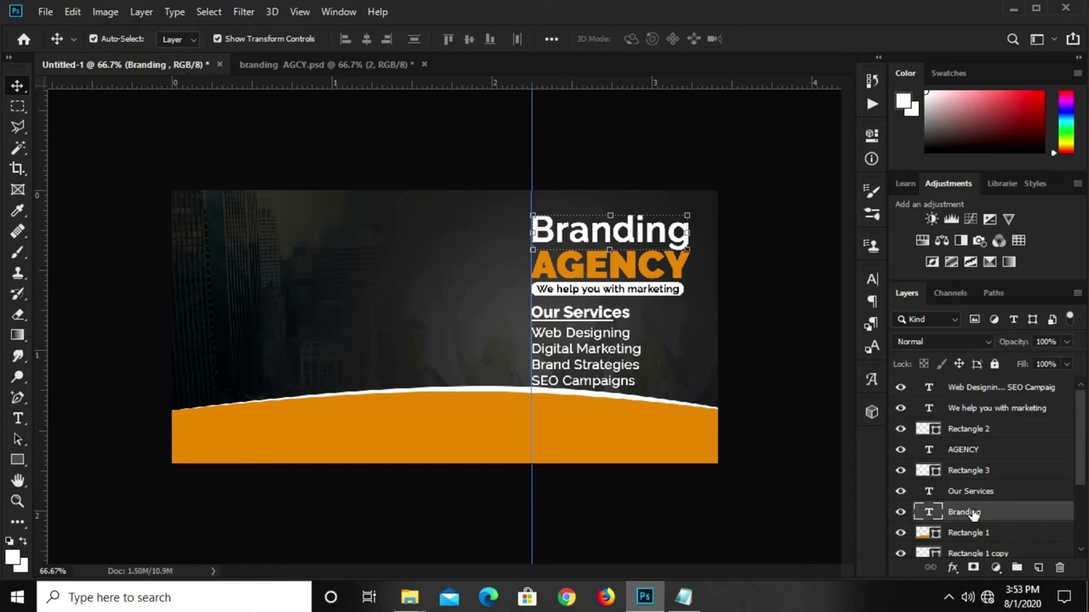
scroll(978, 510, down, 1)
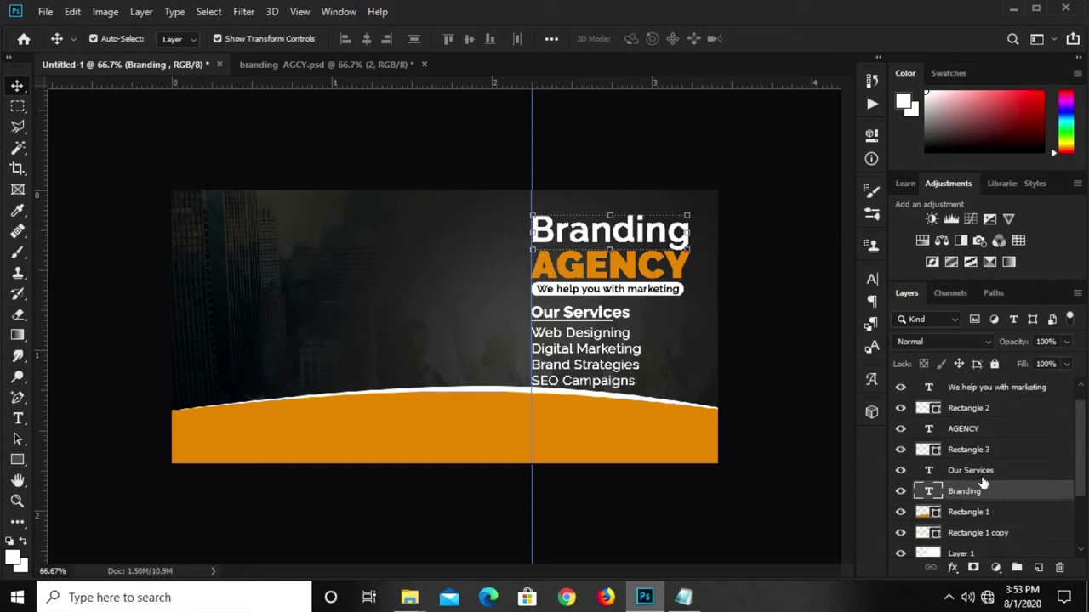
scroll(982, 483, up, 1)
double_click(976, 388)
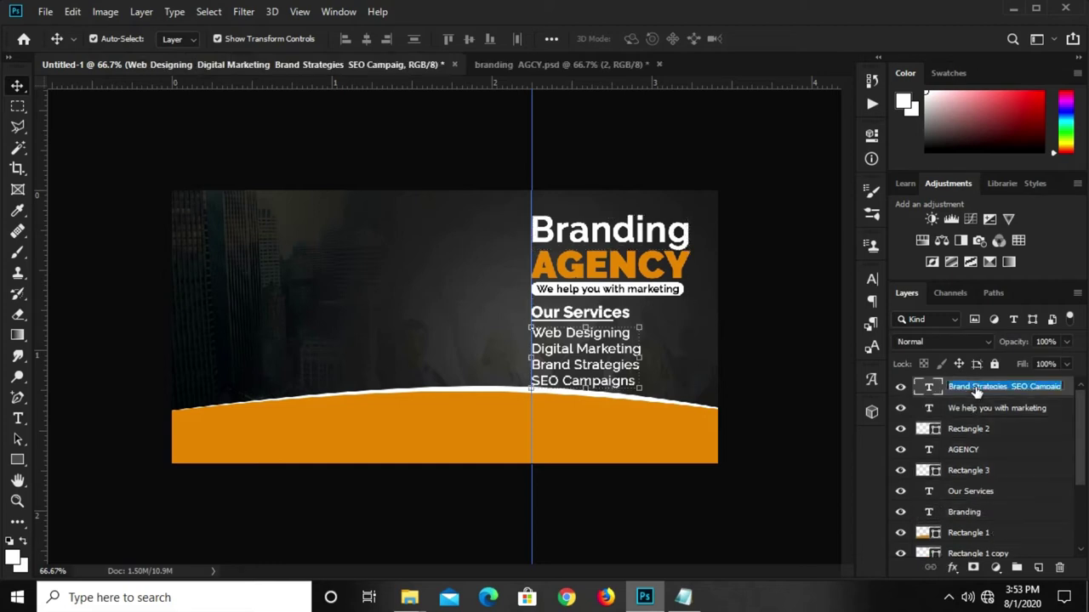
key(Return)
shift+click(977, 513)
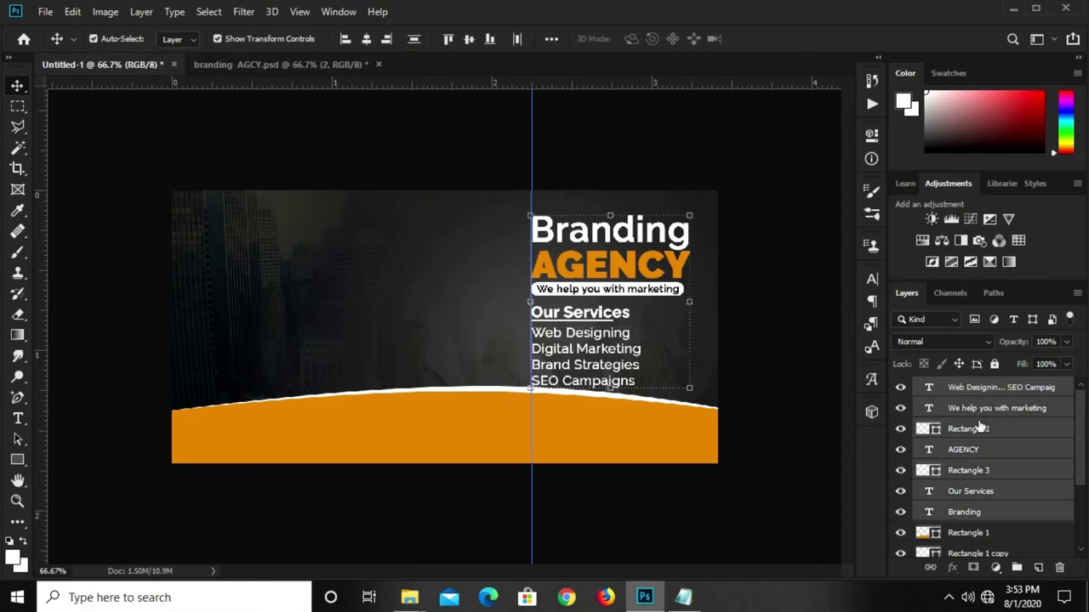
scroll(989, 443, down, 5)
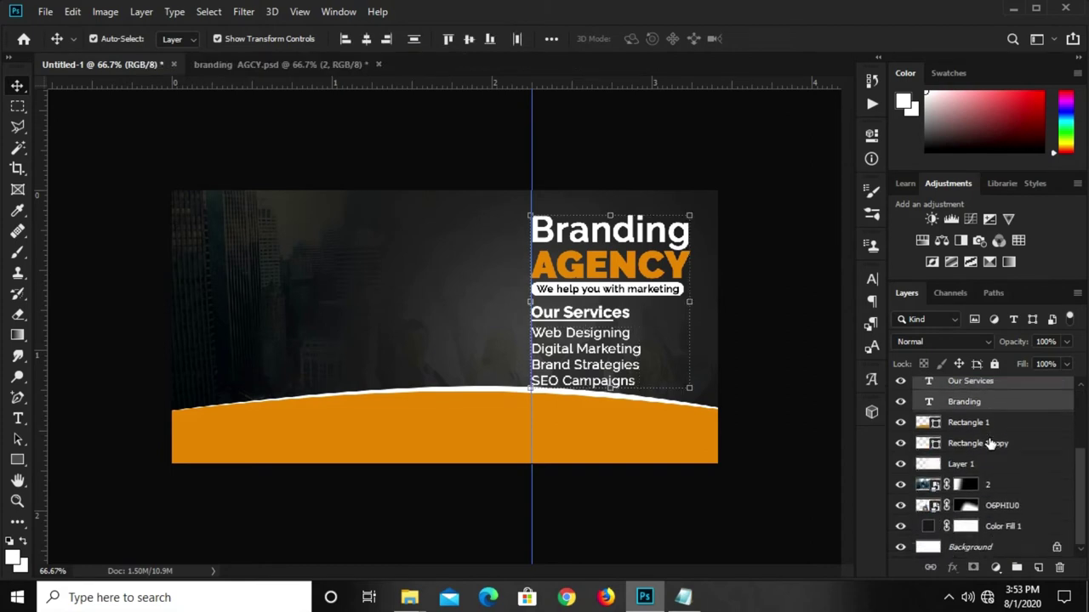
scroll(990, 443, up, 5)
key(ctrl+g)
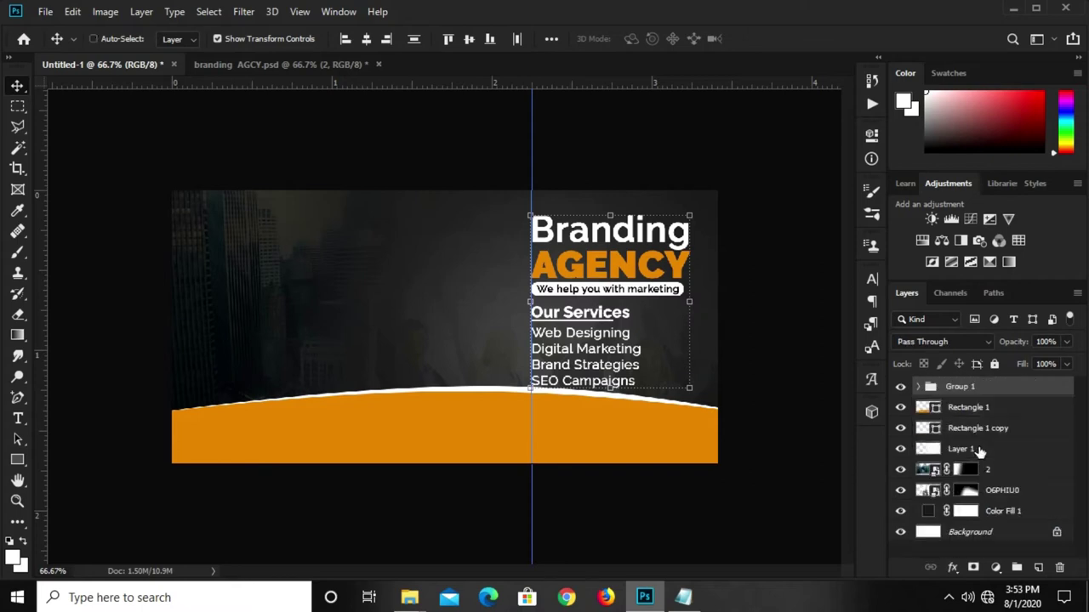
- Nudge the text group slightly left, deselect it, and clear all guides from the banner
click(899, 388)
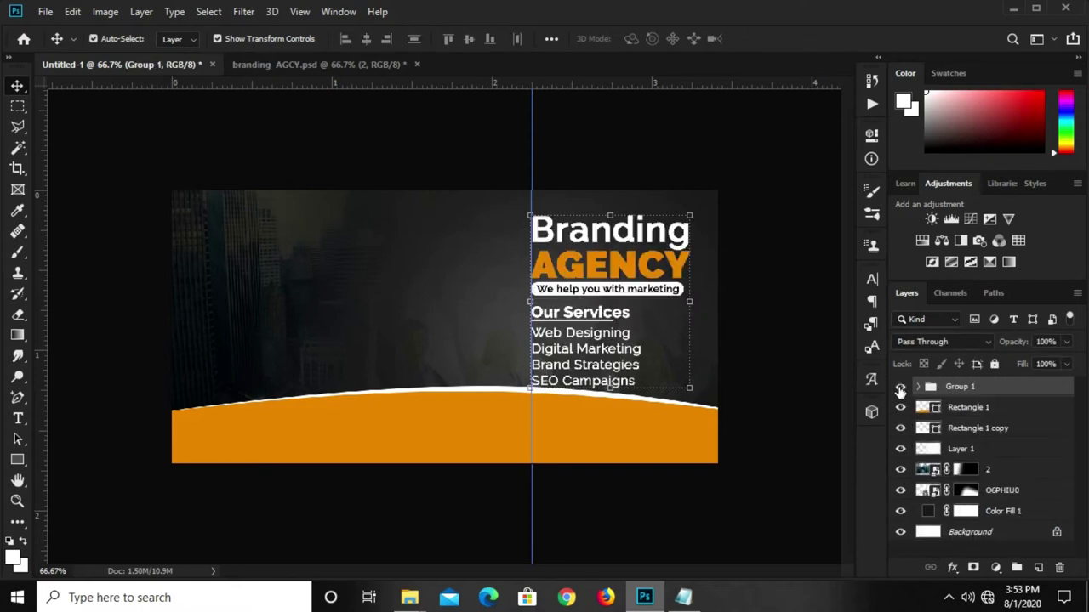
key(shift+Left)
key(shift+Left)
key(shift+Left)
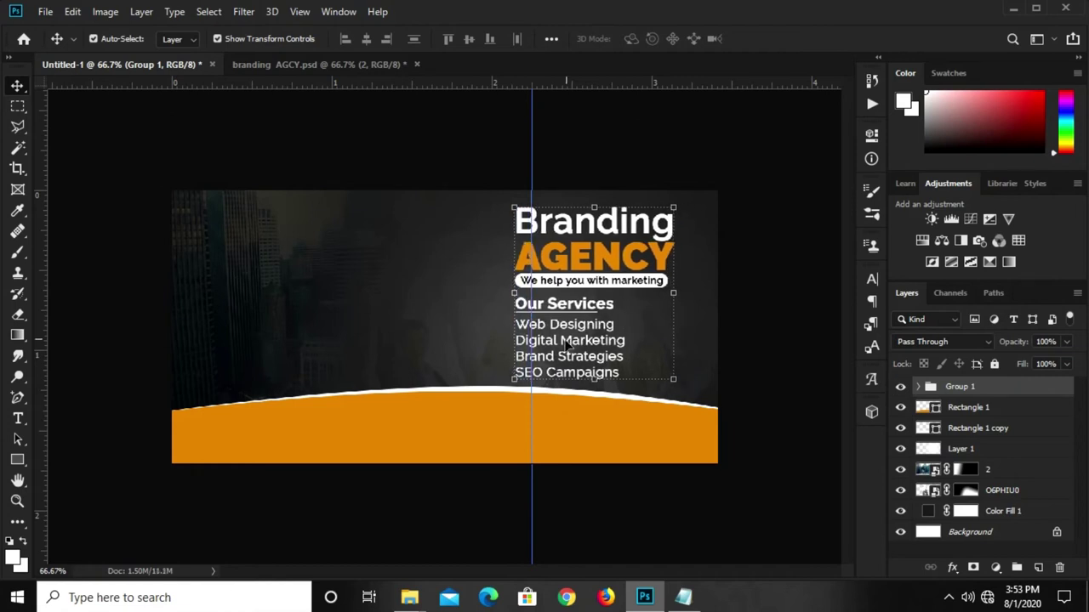
click(693, 153)
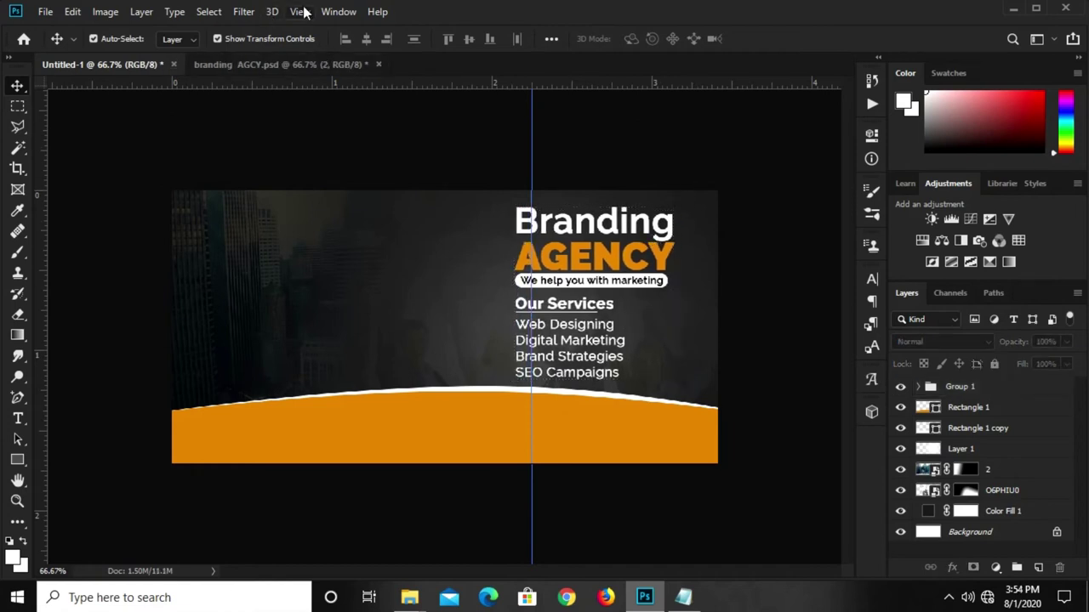
click(300, 11)
click(355, 400)
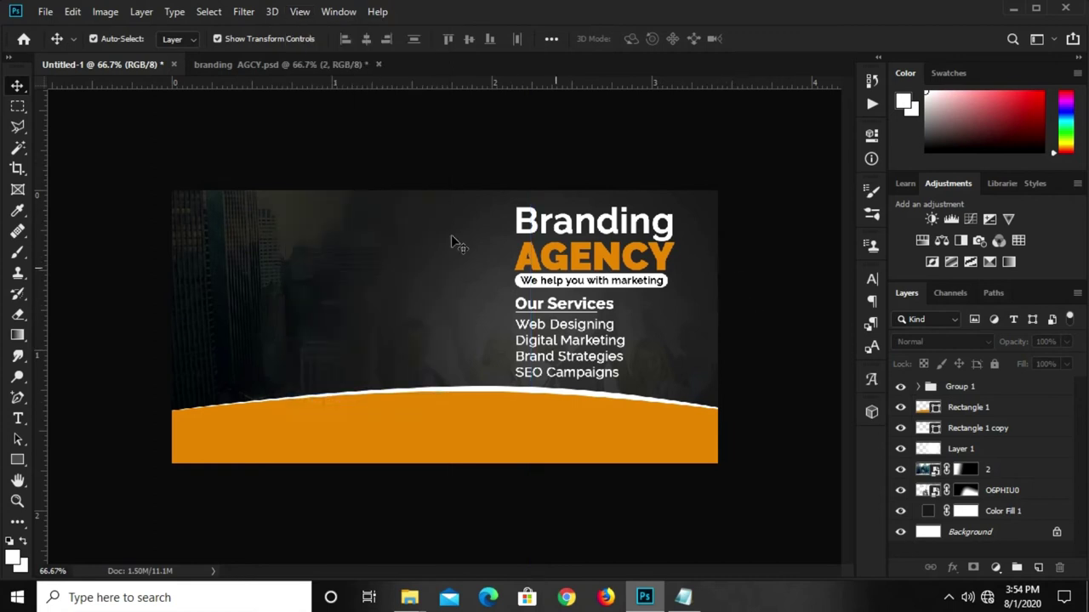
- In branding AGCY.psd, hide the city photo and drag the man-with-laptop photo into Untitled-1
click(254, 68)
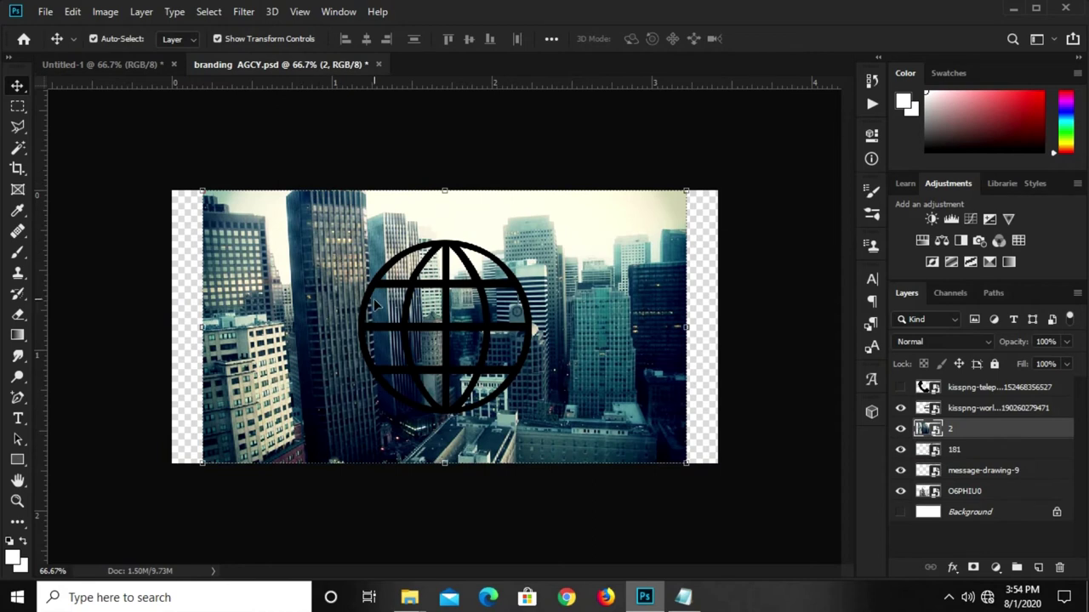
drag(251, 312, 362, 252)
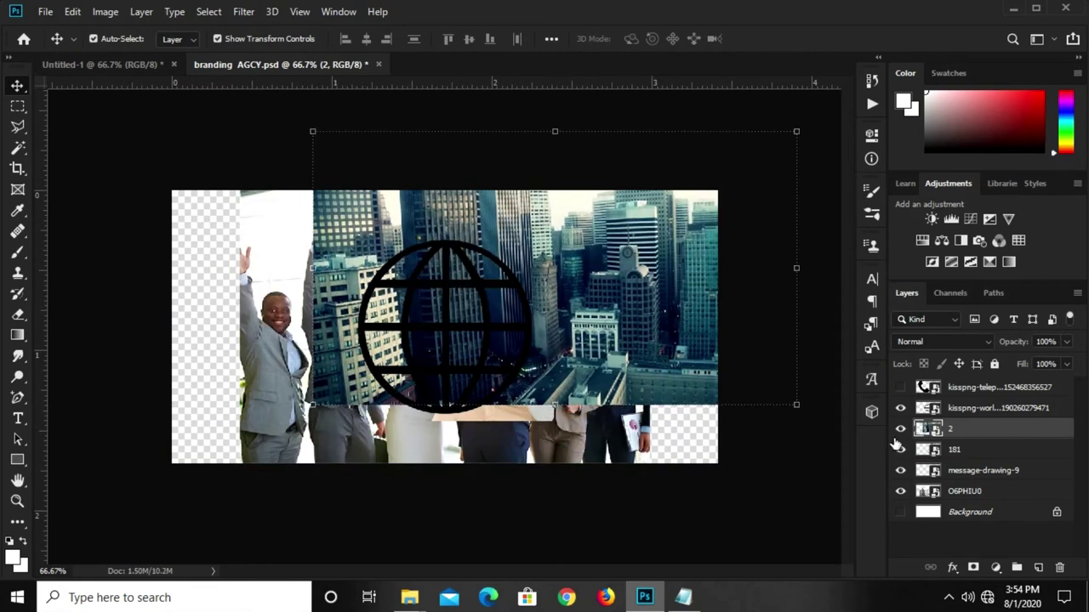
click(900, 429)
click(555, 317)
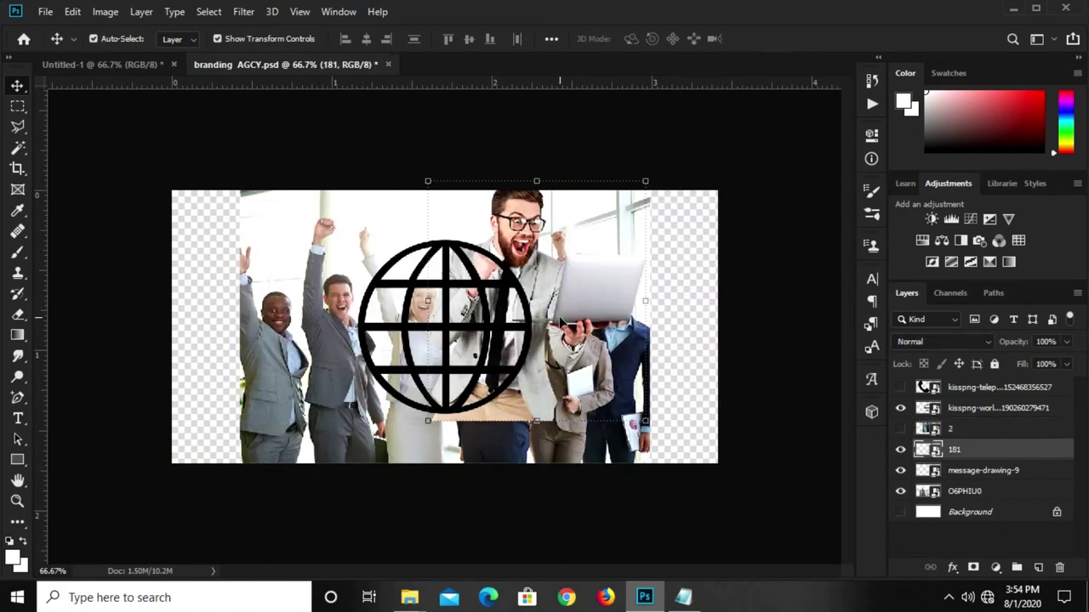
drag(536, 262, 595, 304)
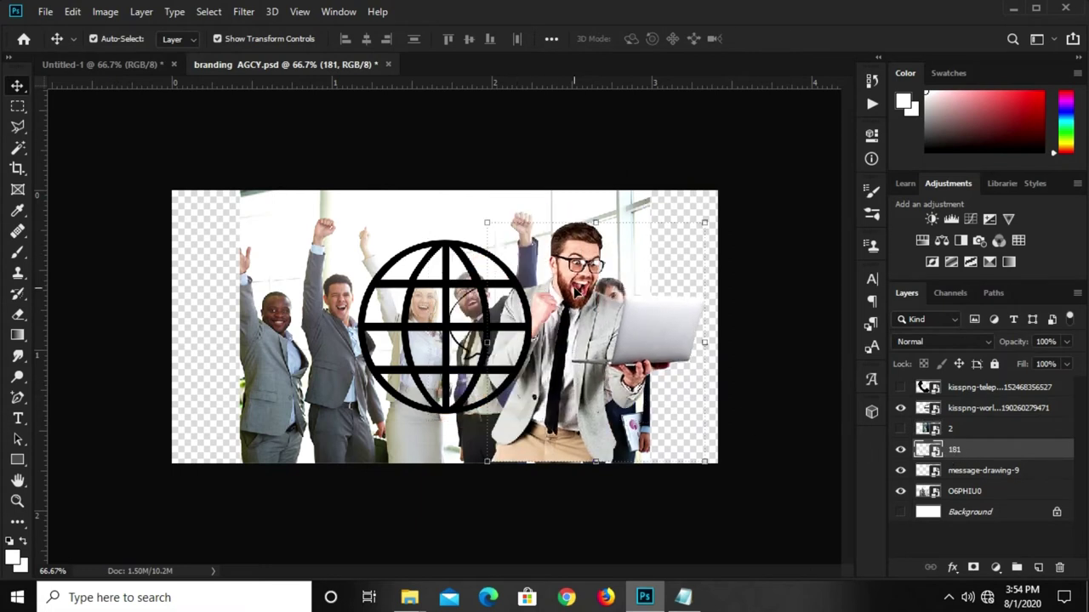
click(130, 64)
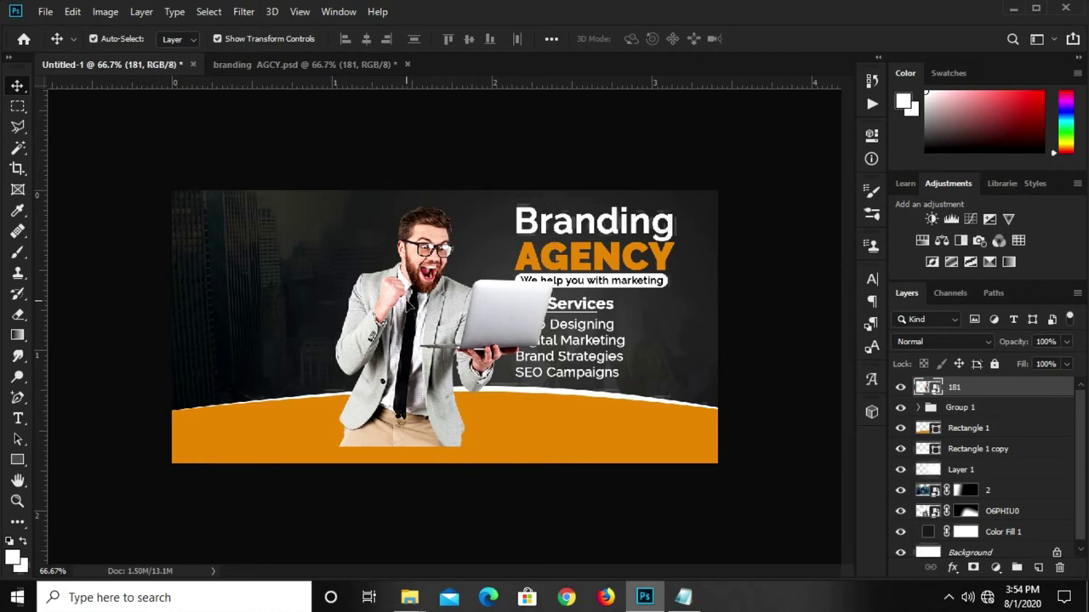
drag(317, 292, 296, 308)
- Place the man left of the headline and draw an orange da8308 rectangle near the top-left
click(357, 177)
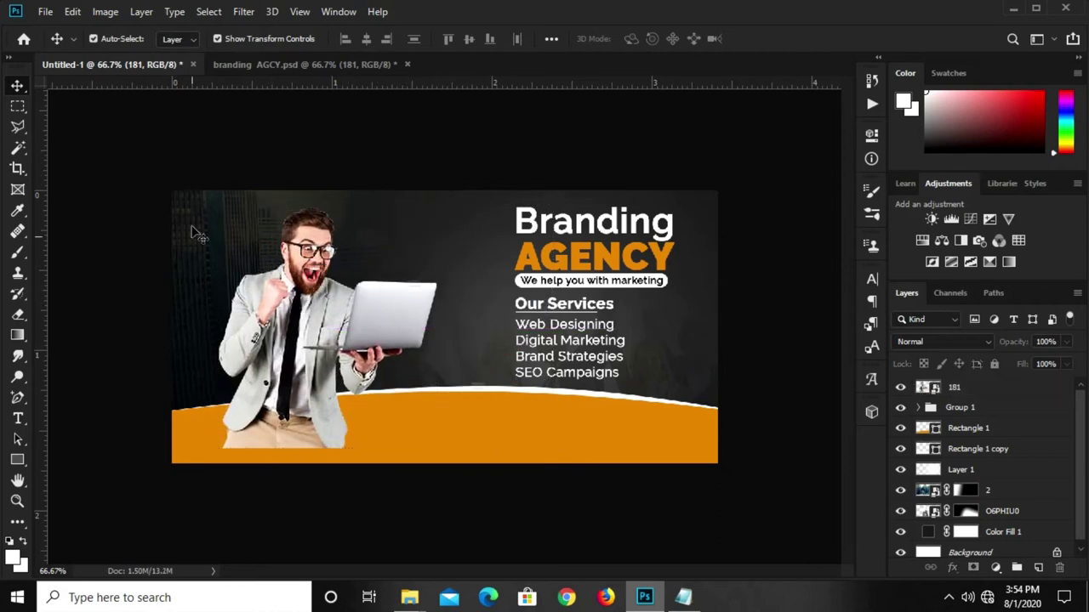
click(17, 460)
right_click(19, 460)
click(82, 457)
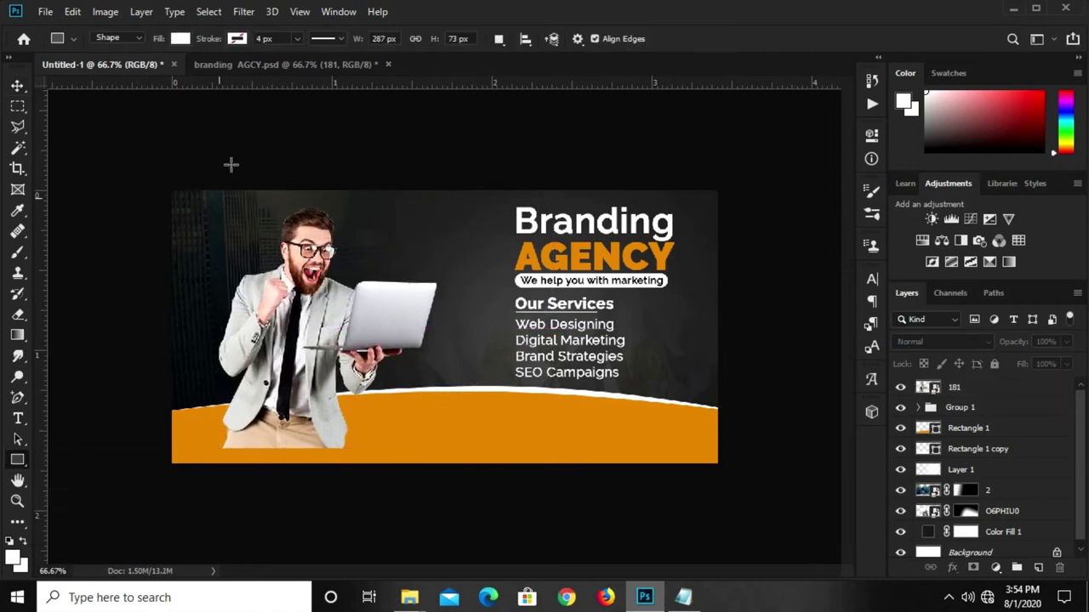
click(181, 40)
click(256, 68)
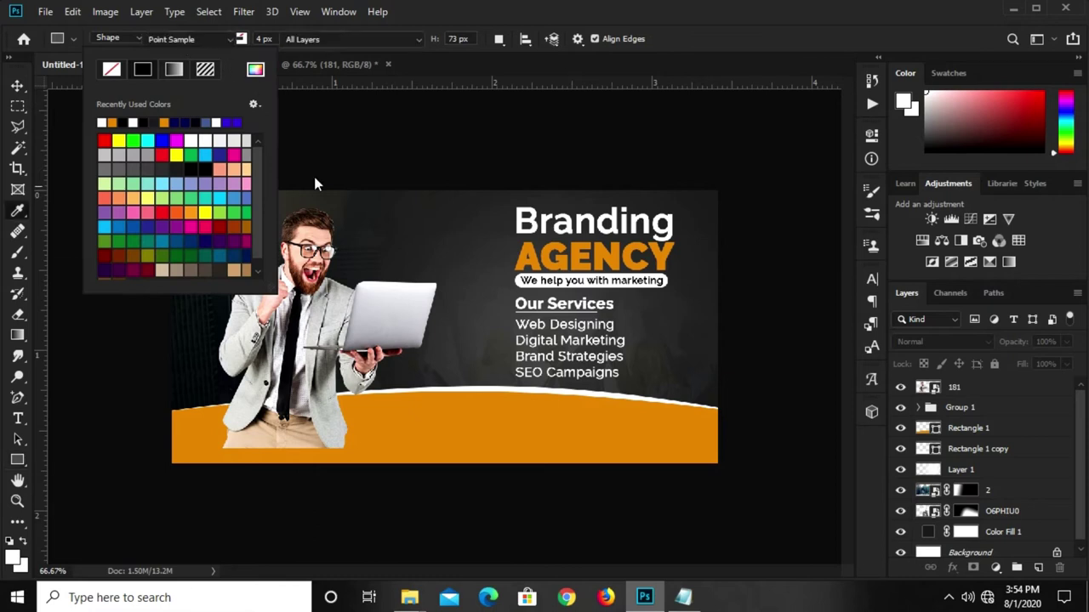
click(492, 401)
click(375, 297)
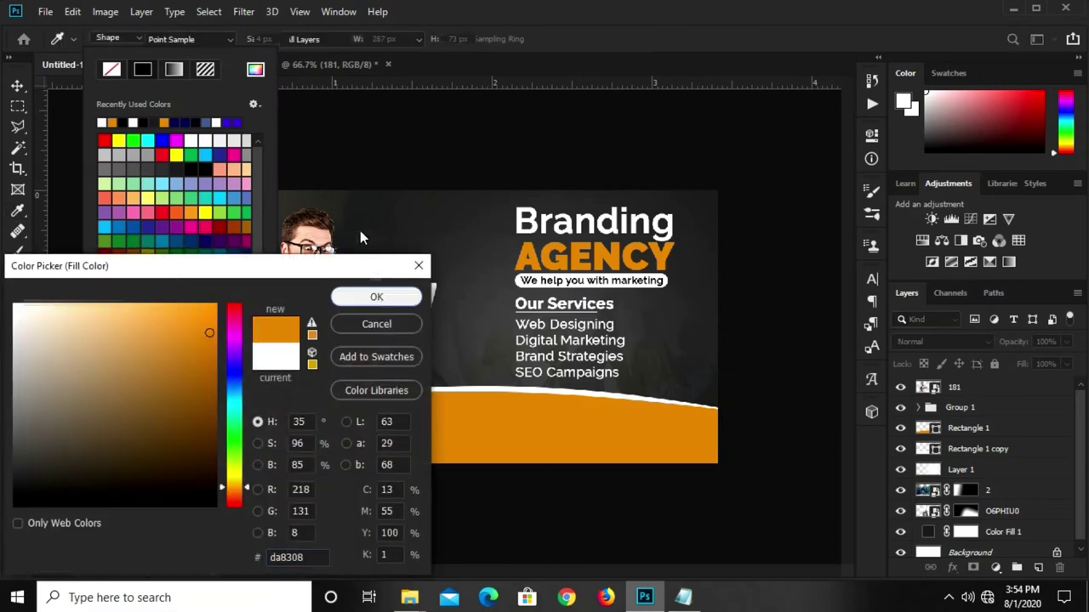
click(711, 39)
drag(201, 215, 325, 311)
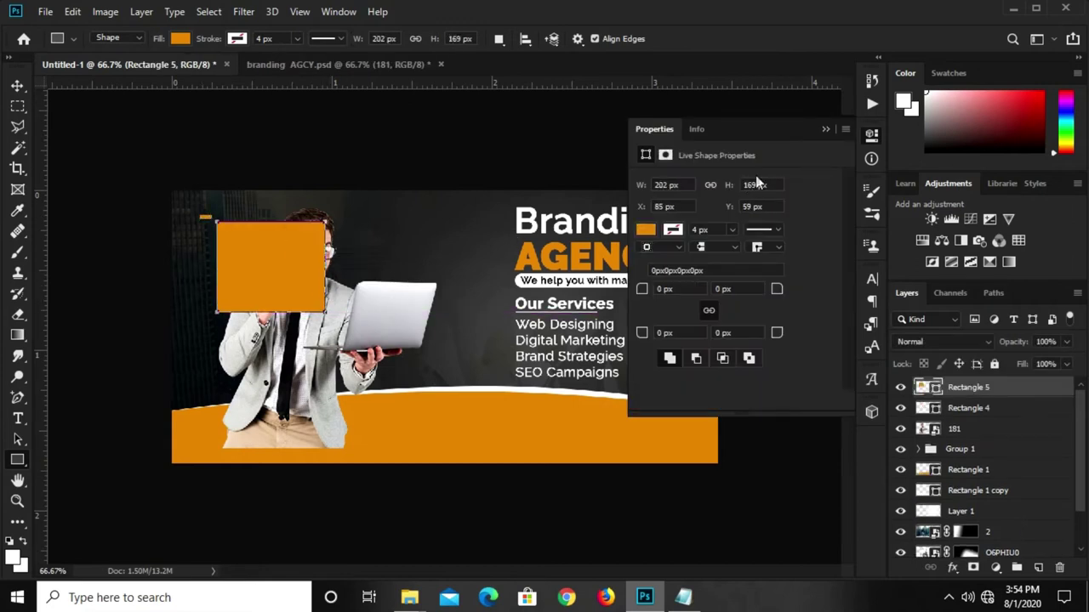
- Delete the tiny stray rectangle layer
key(v)
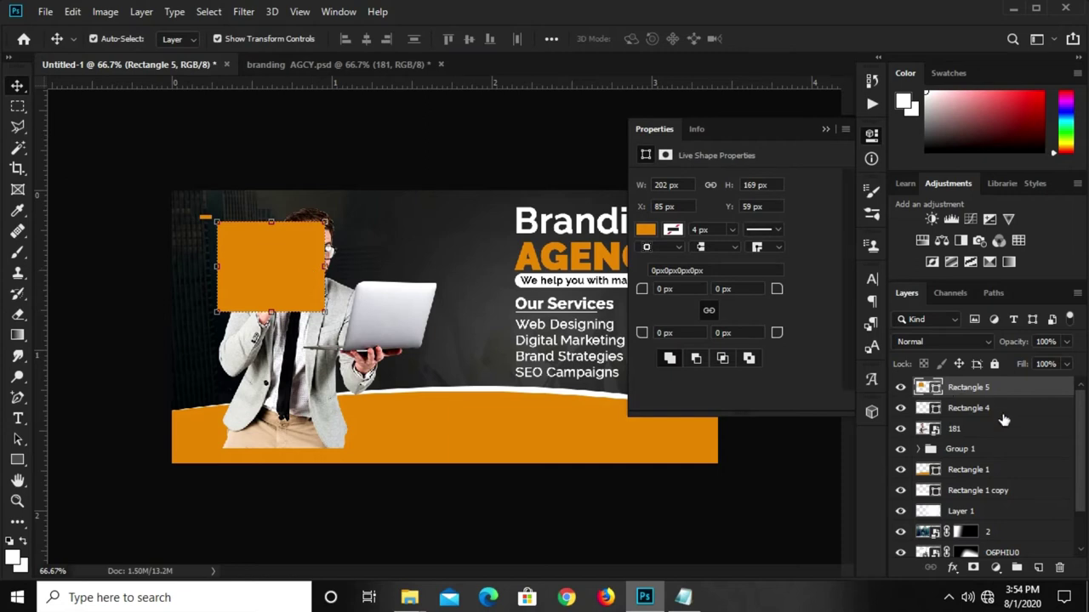
click(989, 412)
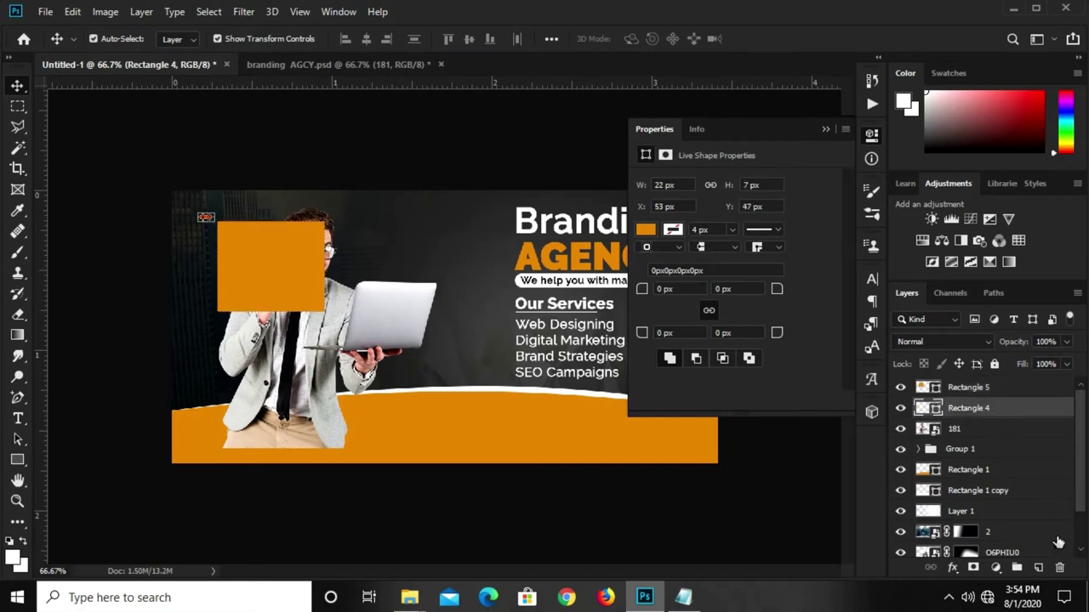
click(1058, 567)
click(471, 234)
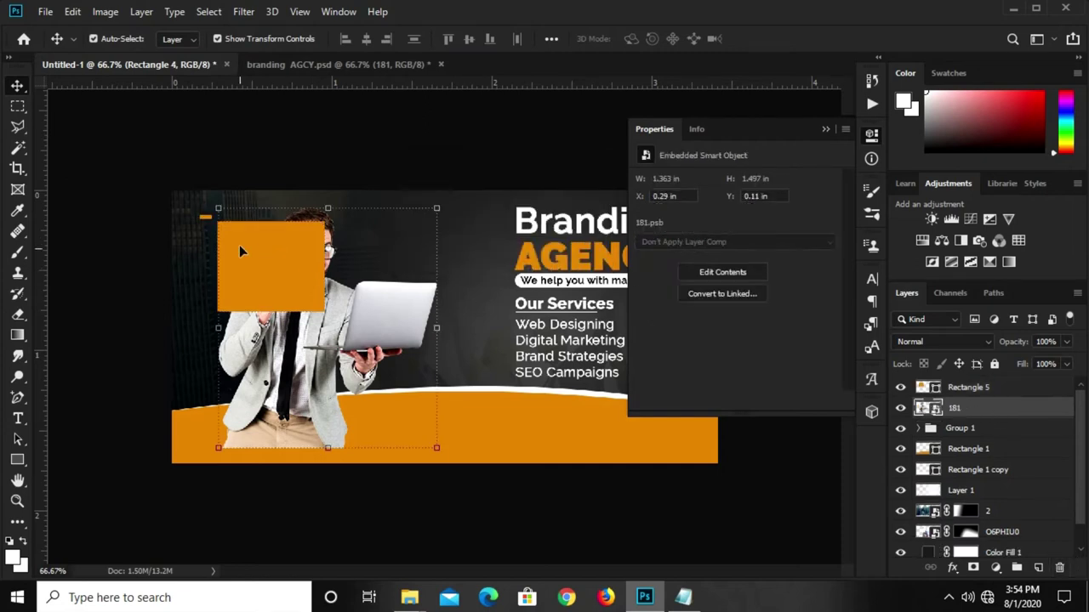
- Widen the orange rectangle to 307 px and give it a 38 px corner radius
click(240, 246)
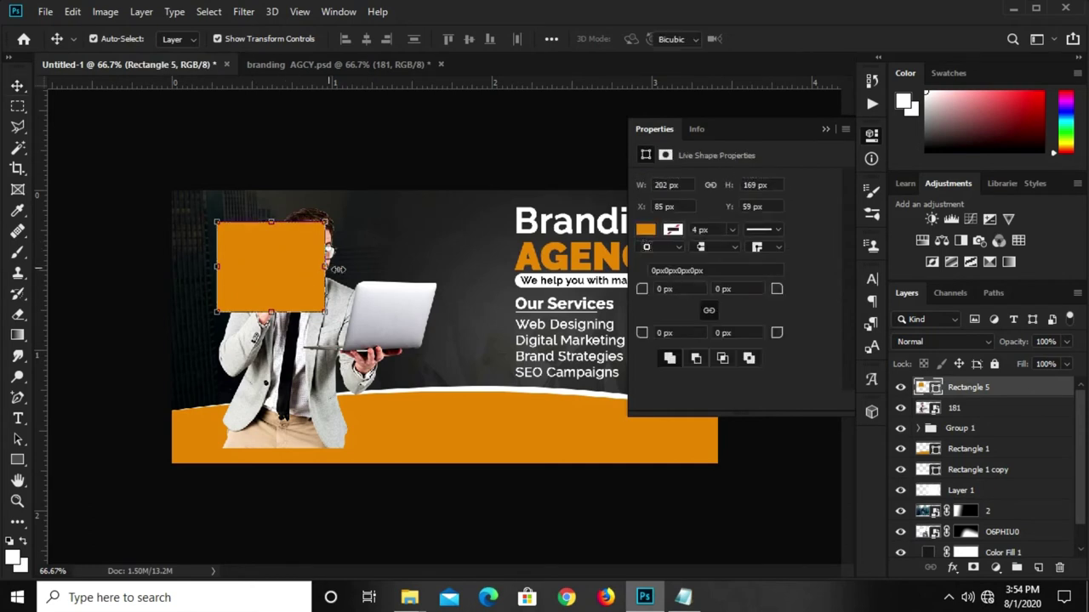
drag(337, 269, 394, 269)
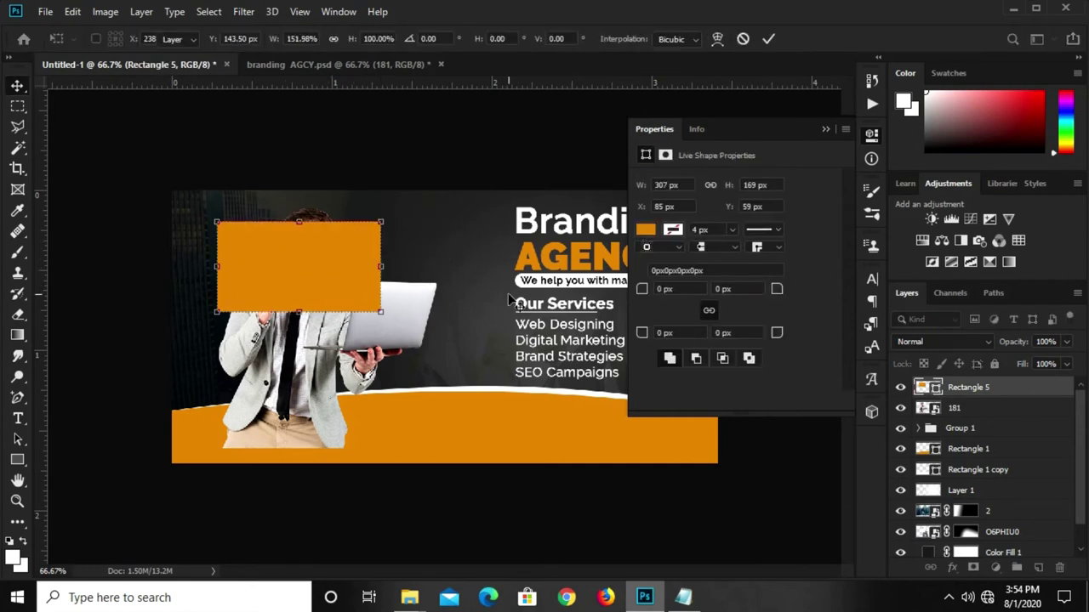
key(Return)
drag(781, 291, 814, 293)
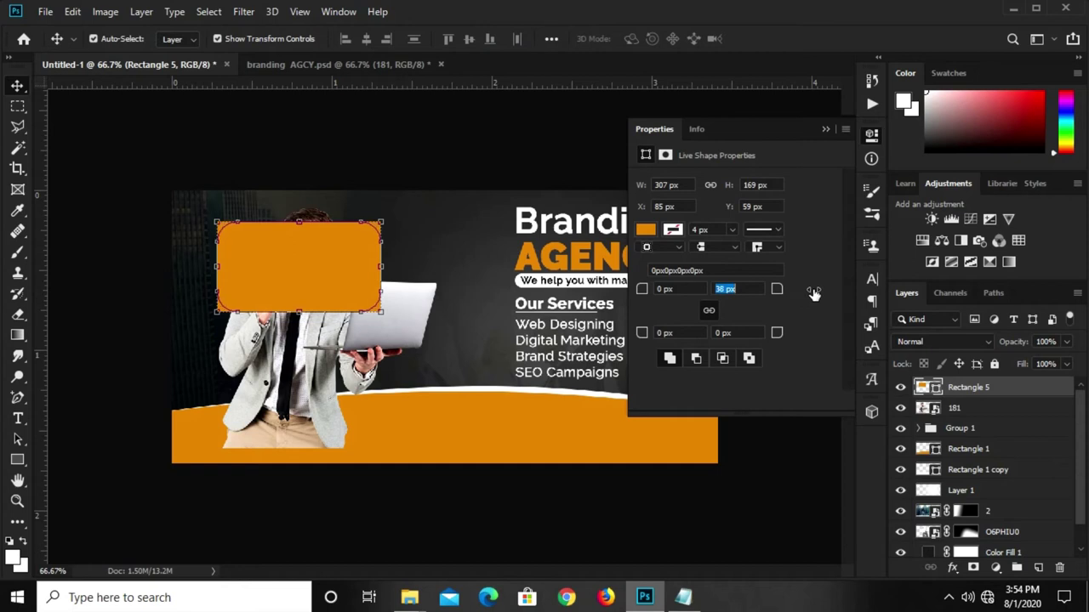
click(825, 129)
- Move the orange shape into the top-left corner and rotate it to about −14°
drag(341, 268, 210, 227)
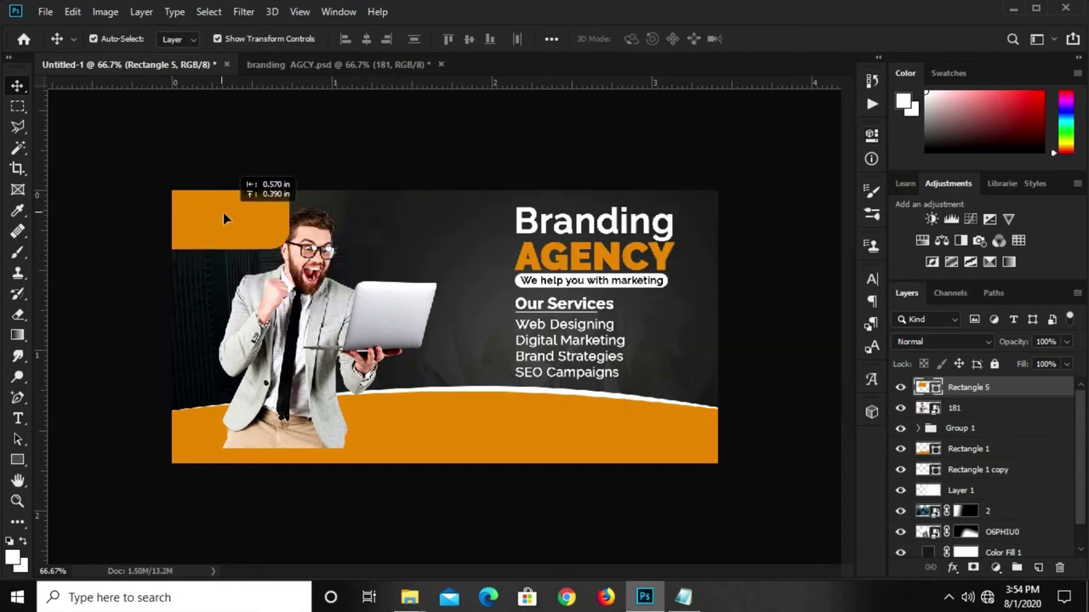
ctrl+click(281, 227)
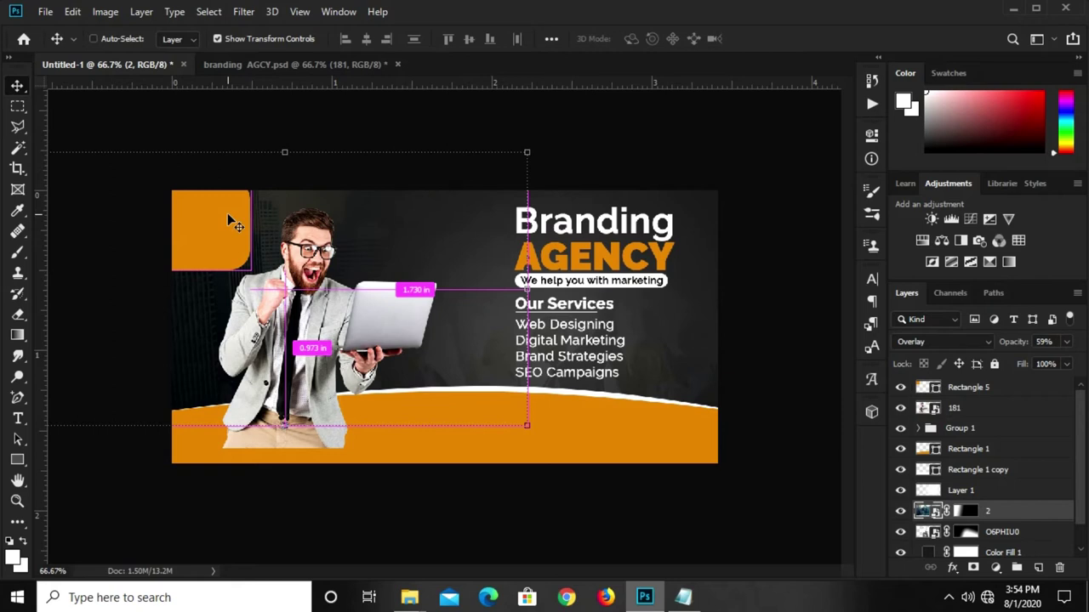
drag(225, 214, 235, 226)
drag(284, 198, 215, 220)
drag(281, 157, 274, 143)
drag(218, 220, 209, 224)
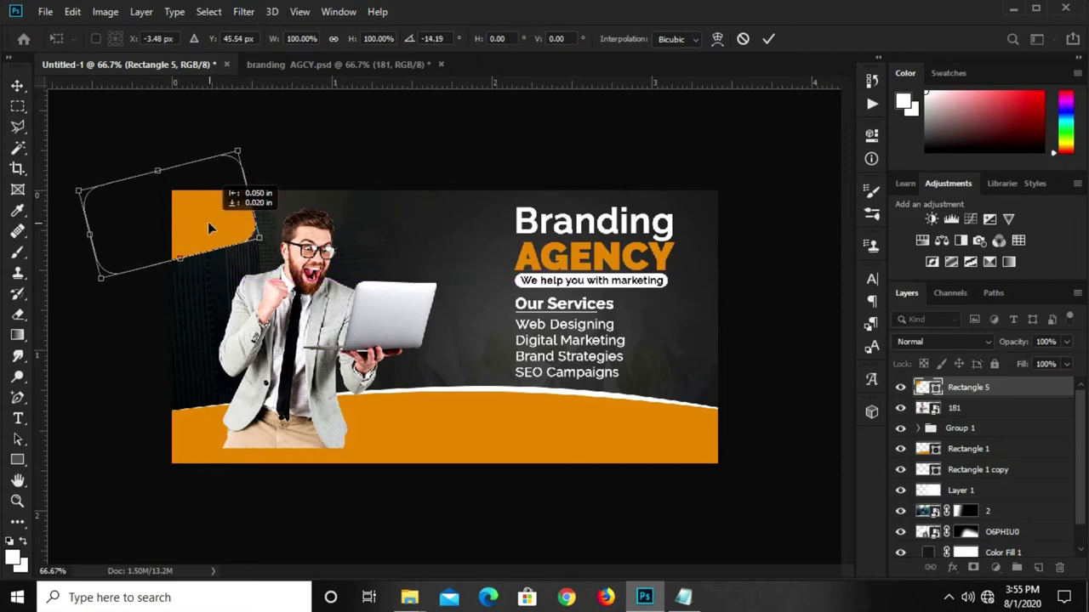
key(Return)
click(348, 165)
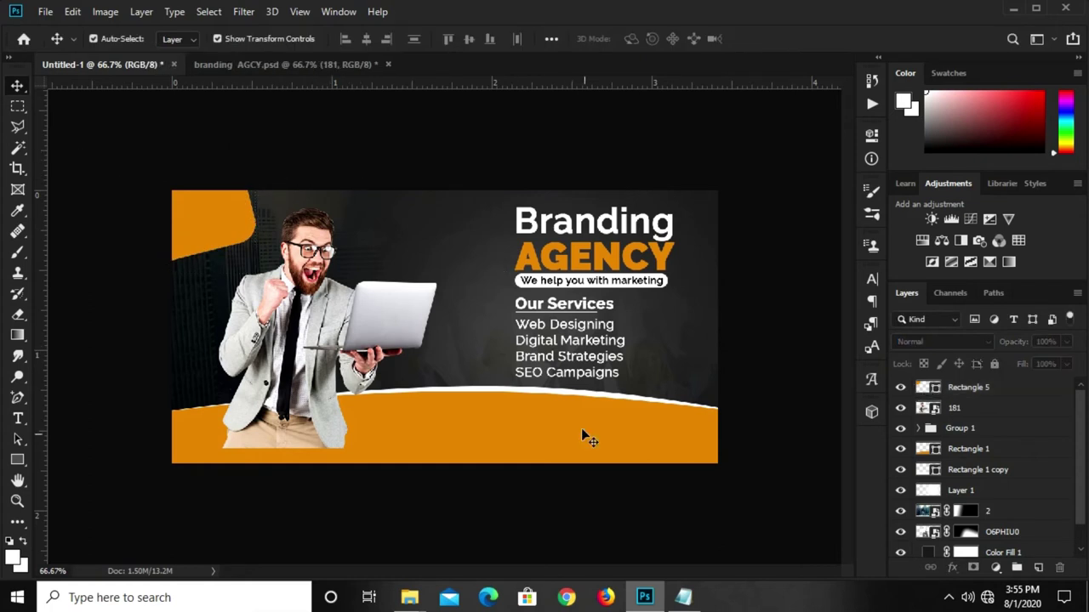
- Copy the 'your logo' line from the Notepad notes
click(682, 597)
click(551, 371)
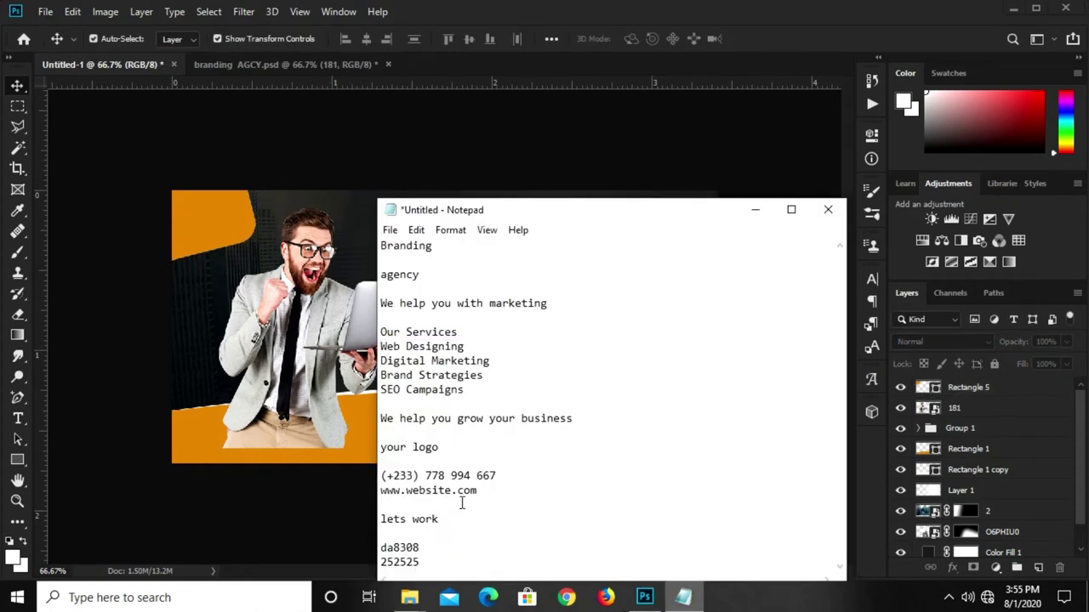
drag(464, 447, 327, 443)
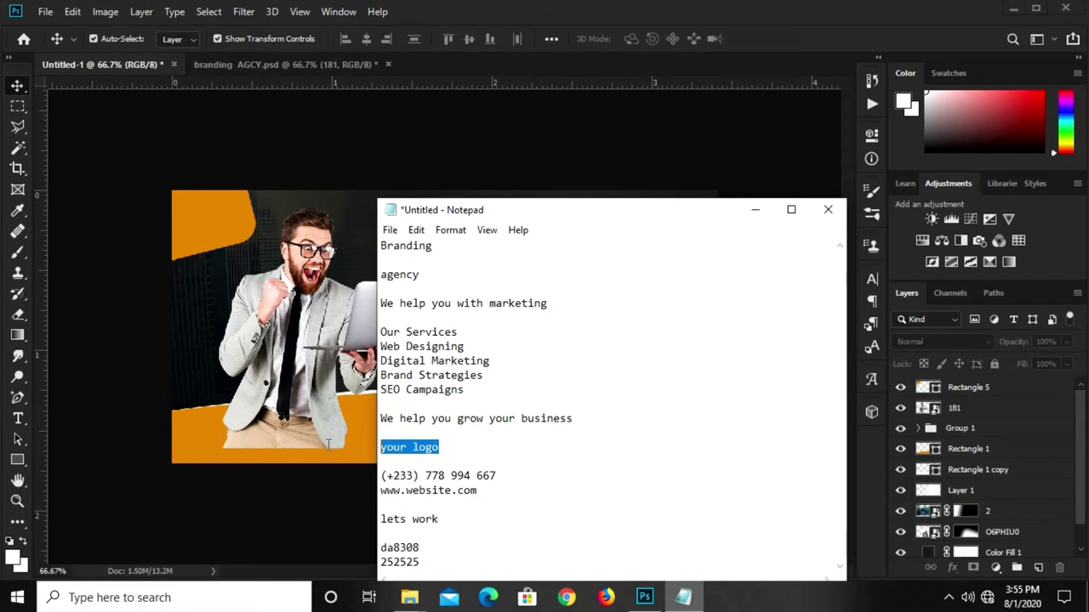
right_click(380, 446)
click(448, 254)
click(410, 129)
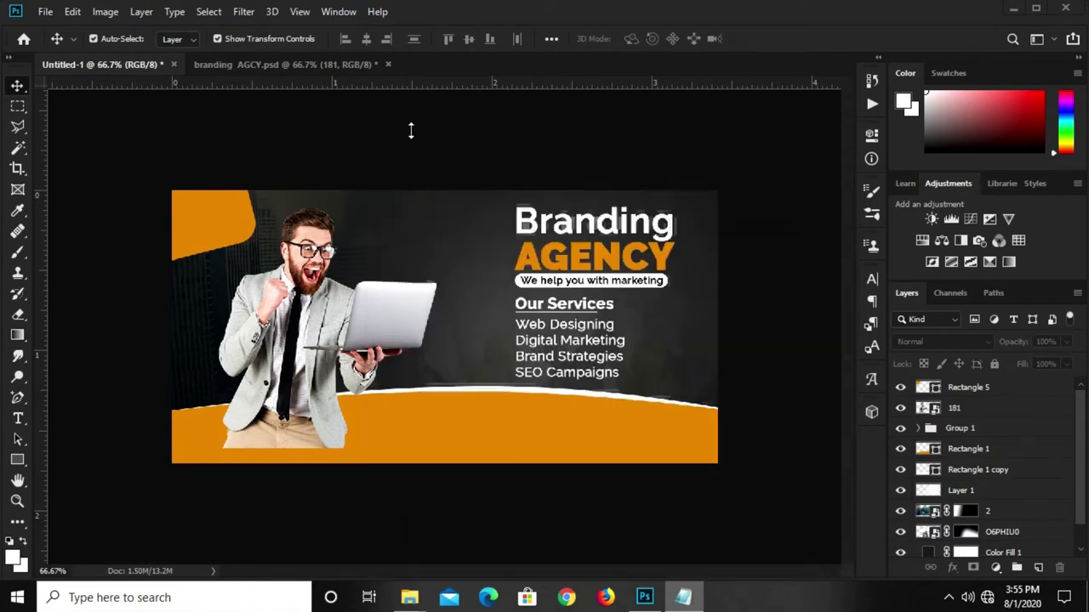
- Paste 'your logo' as a new two-line text layer set in all caps
click(17, 418)
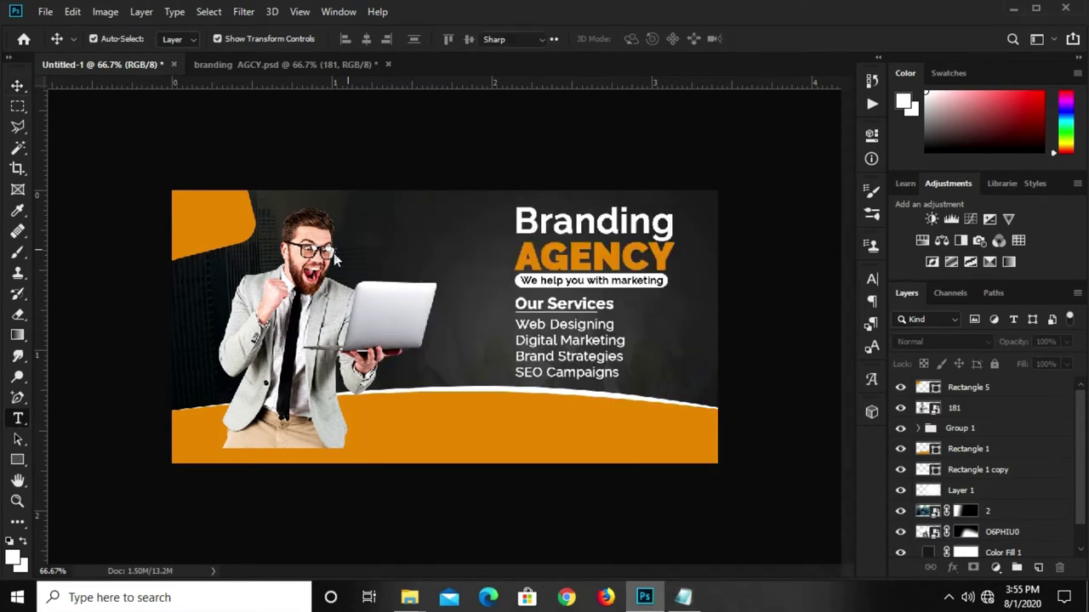
click(404, 224)
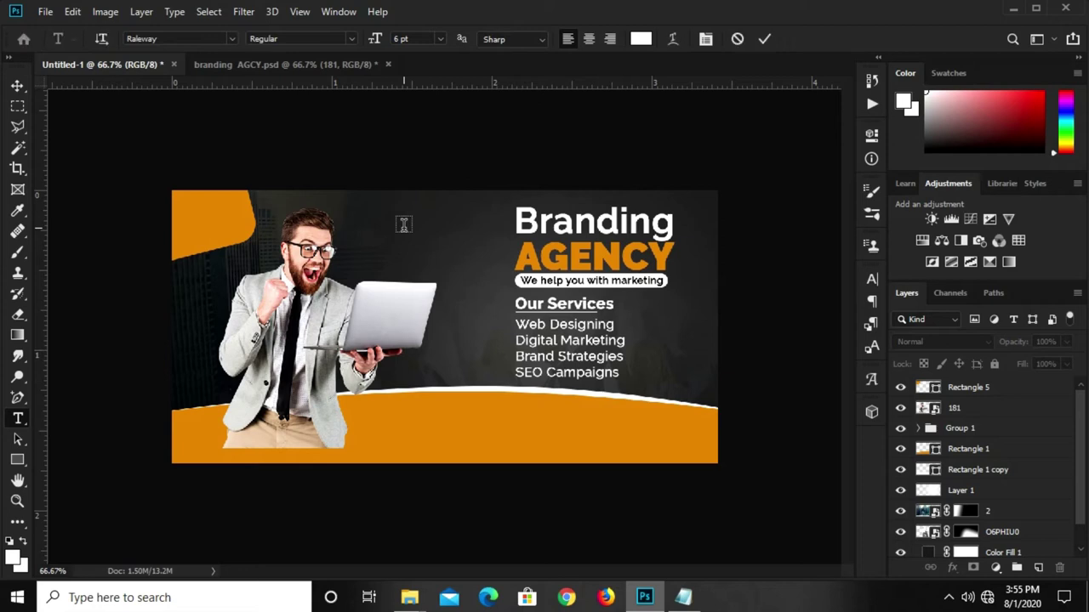
key(ctrl+v)
click(764, 38)
key(ctrl+plus)
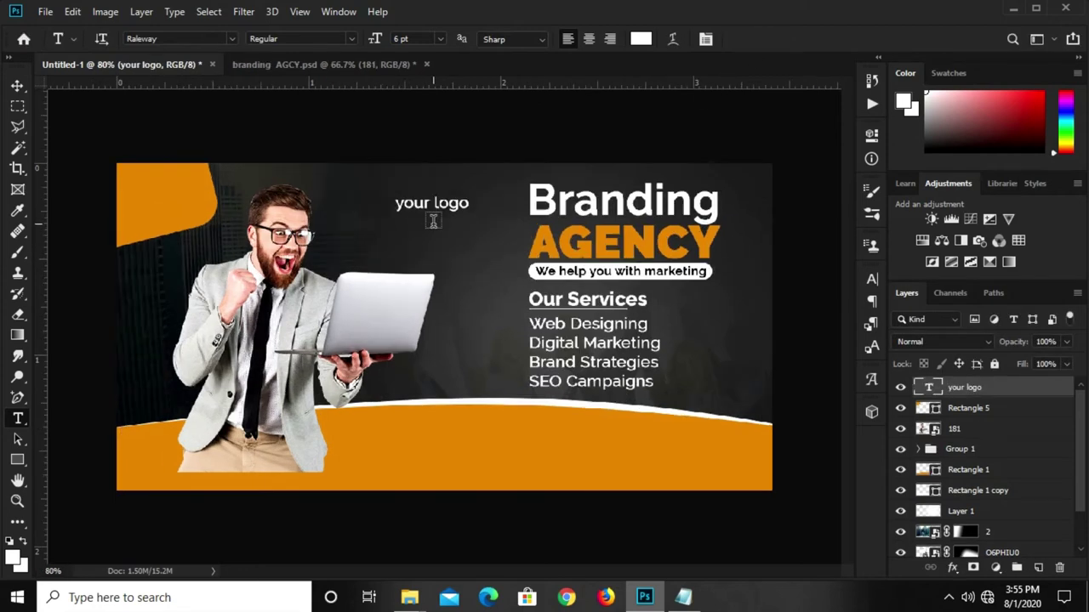
click(434, 201)
key(Return)
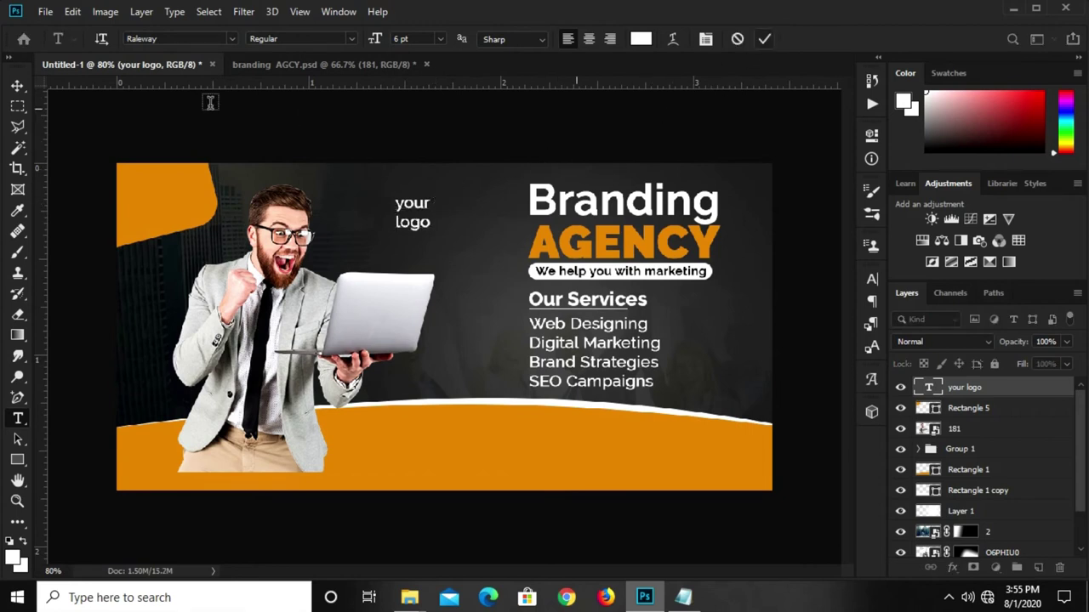
click(17, 85)
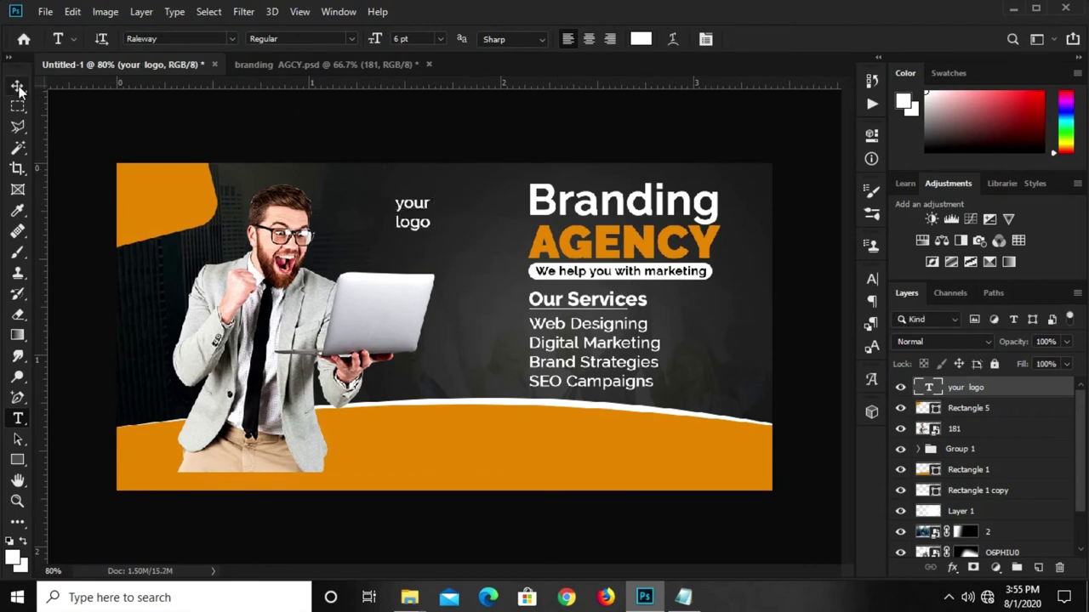
click(871, 279)
click(742, 386)
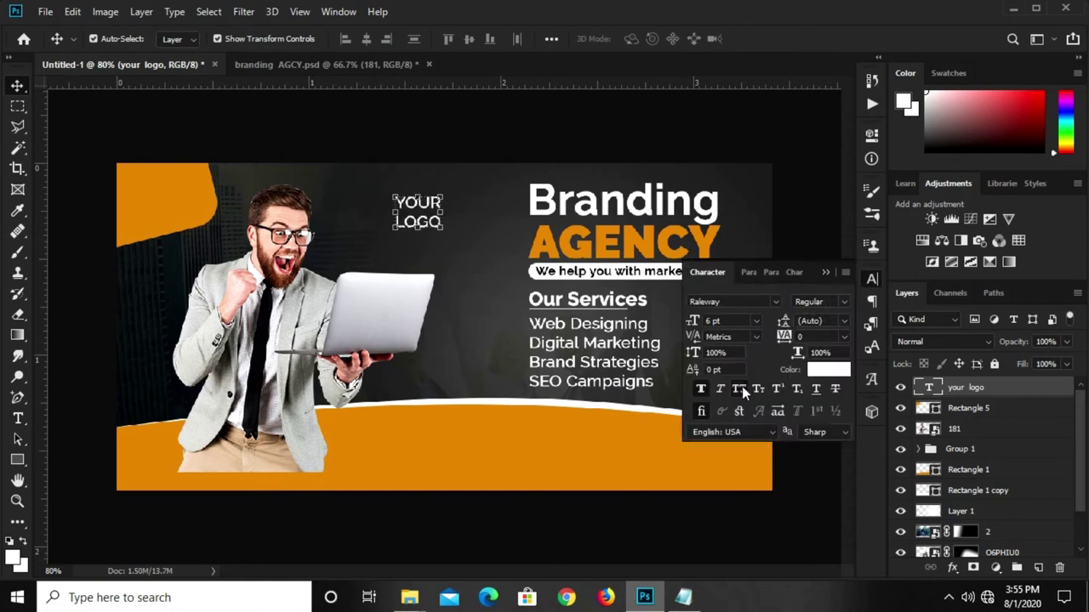
click(826, 273)
- Move YOUR LOGO onto the orange tab and scale it up to about 150%
mouse_move(414, 206)
mouse_down()
mouse_move(161, 189)
mouse_move(203, 223)
mouse_up()
key(ctrl+t)
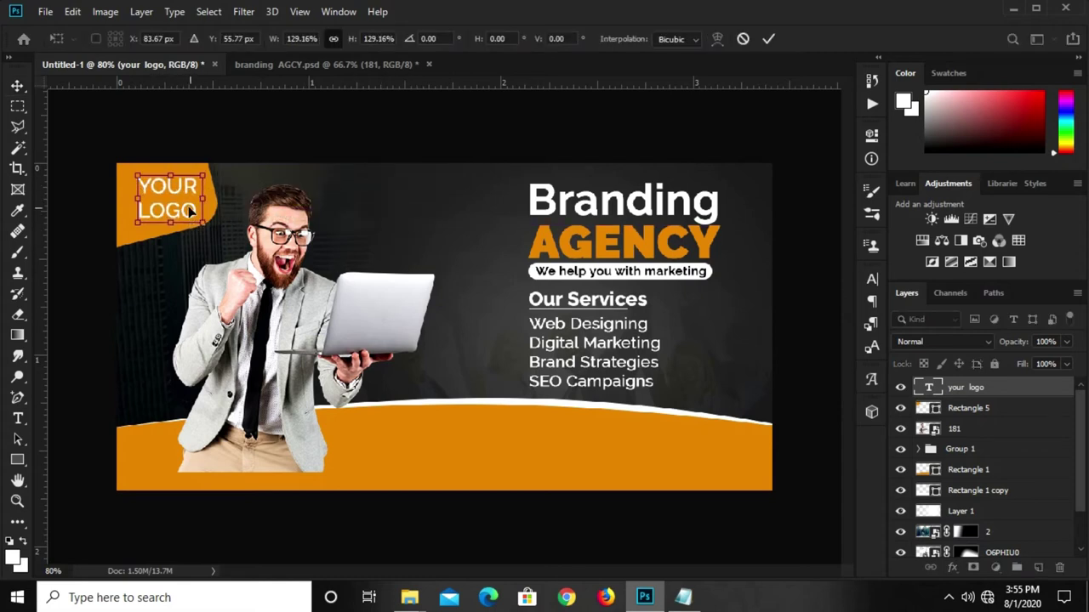
mouse_move(136, 223)
mouse_down()
mouse_move(124, 228)
mouse_move(166, 213)
mouse_move(194, 217)
mouse_move(167, 197)
mouse_up()
key(Return)
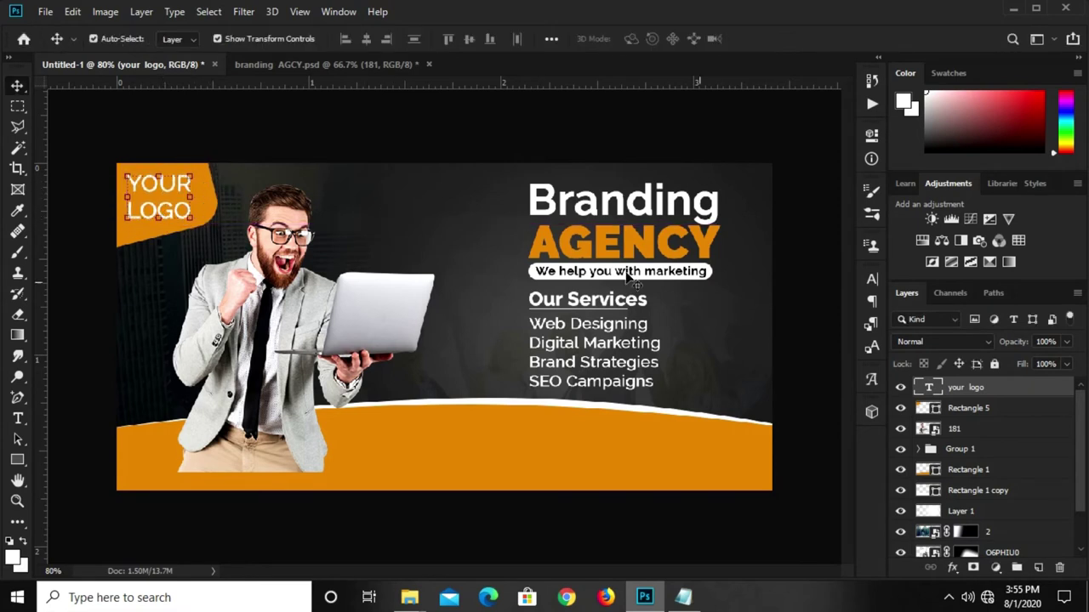
- Set the YOUR LOGO line spacing to 9 pt
click(871, 280)
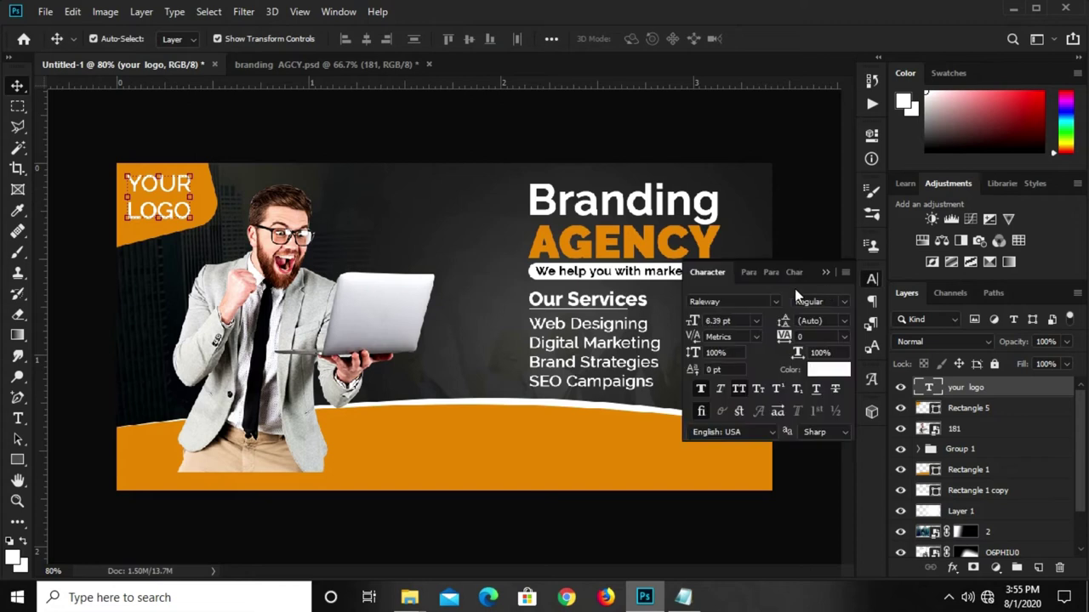
click(841, 320)
click(825, 358)
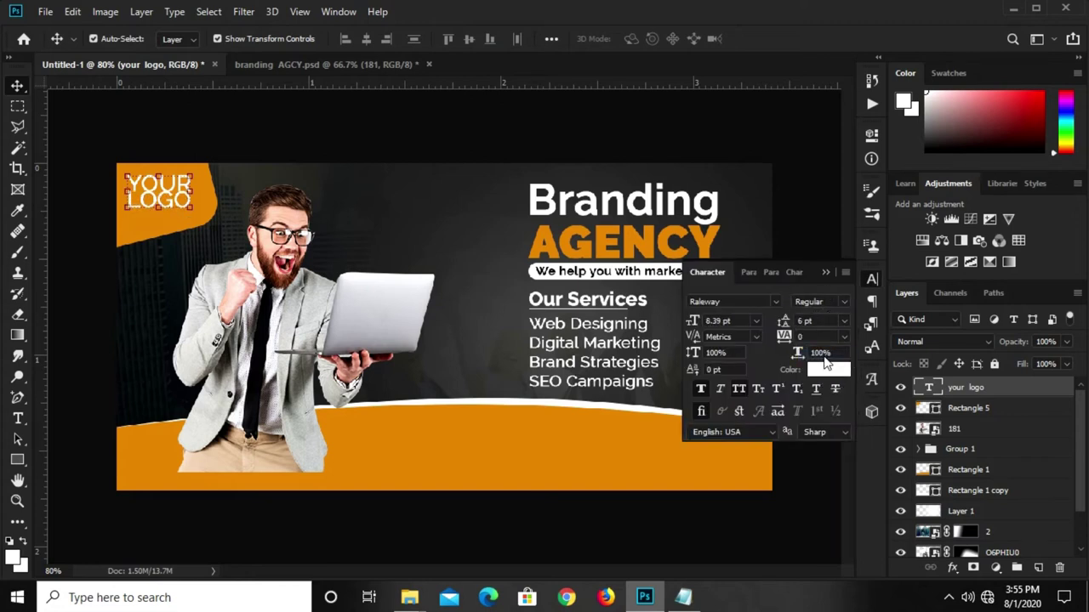
drag(777, 321, 784, 322)
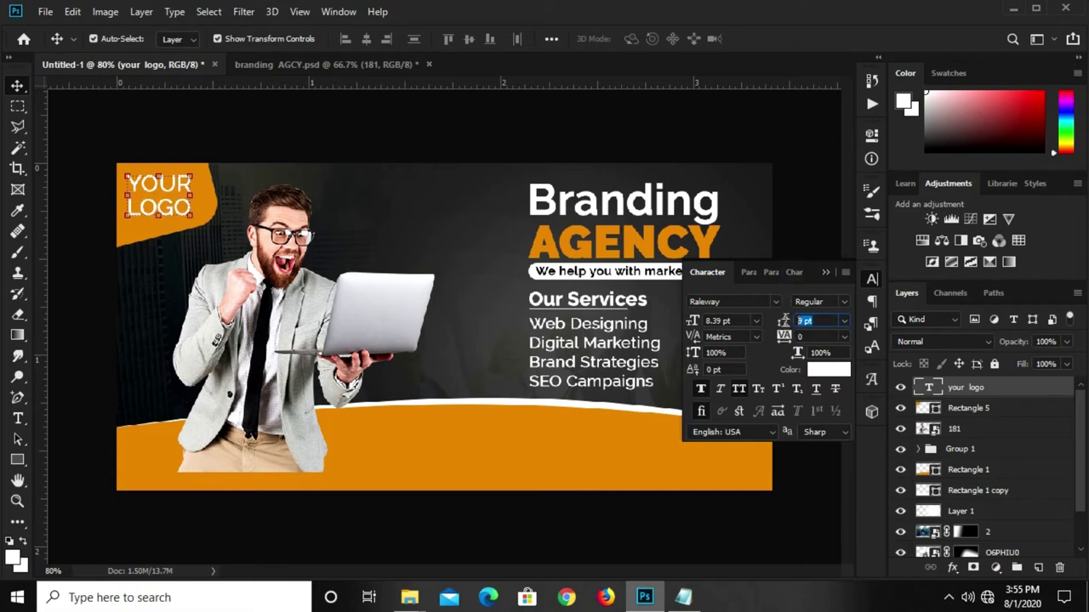
click(823, 272)
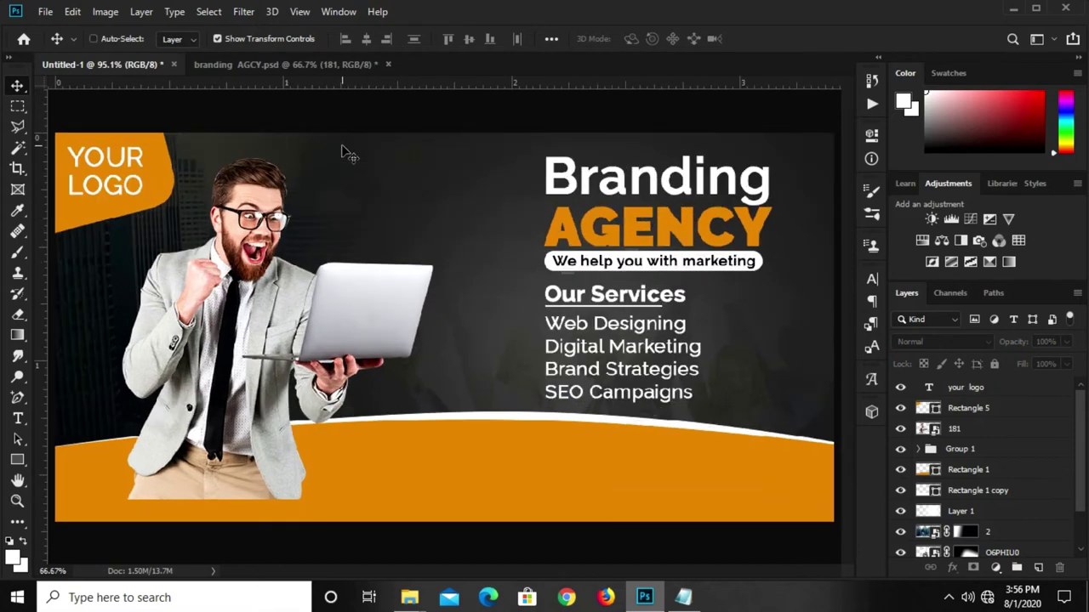
- Nudge the man-with-laptop layer 181 slightly up, then hide it
key(ctrl+minus)
click(309, 336)
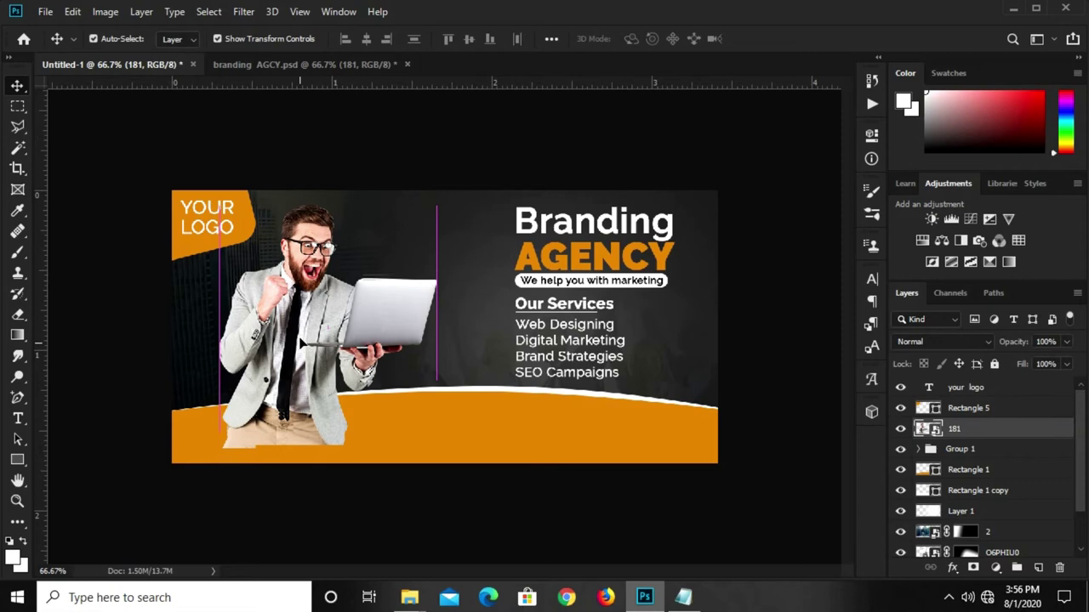
drag(308, 336, 309, 328)
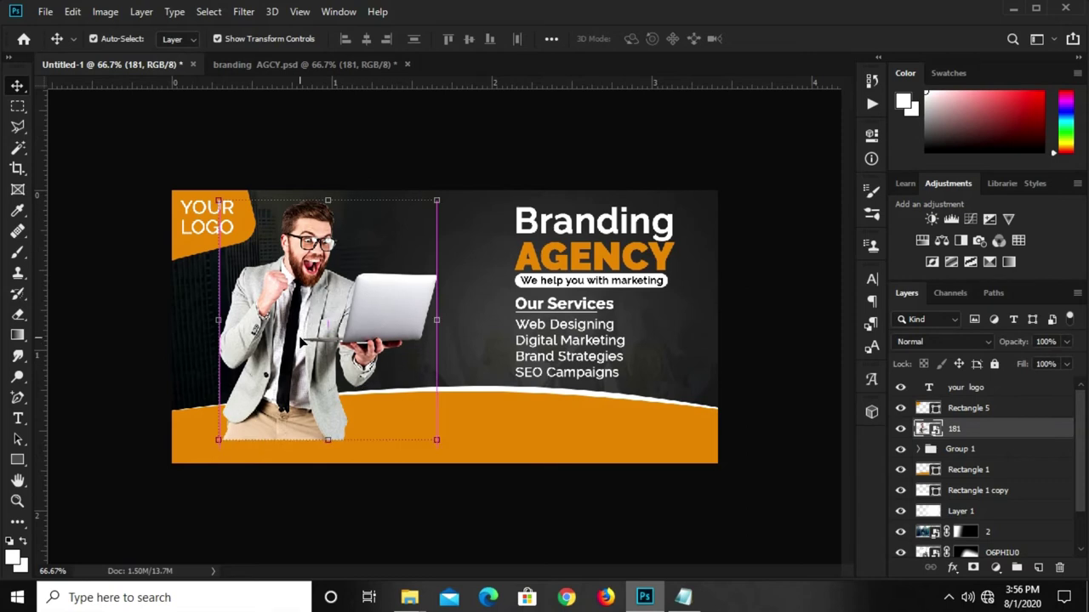
click(486, 154)
click(17, 460)
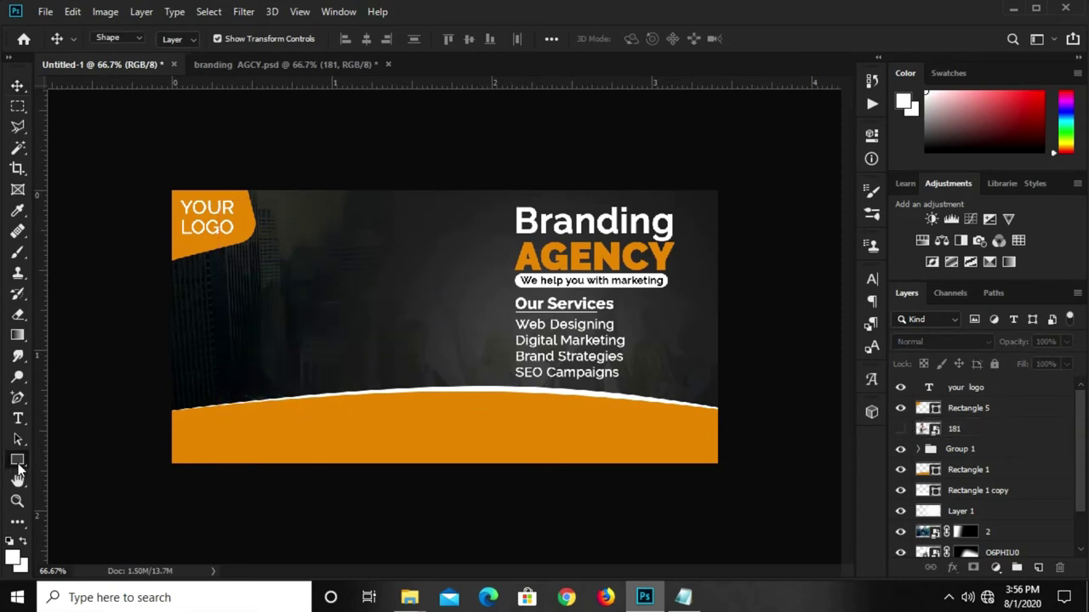
- Select the Polygon tool with a dark #252525 fill
click(89, 506)
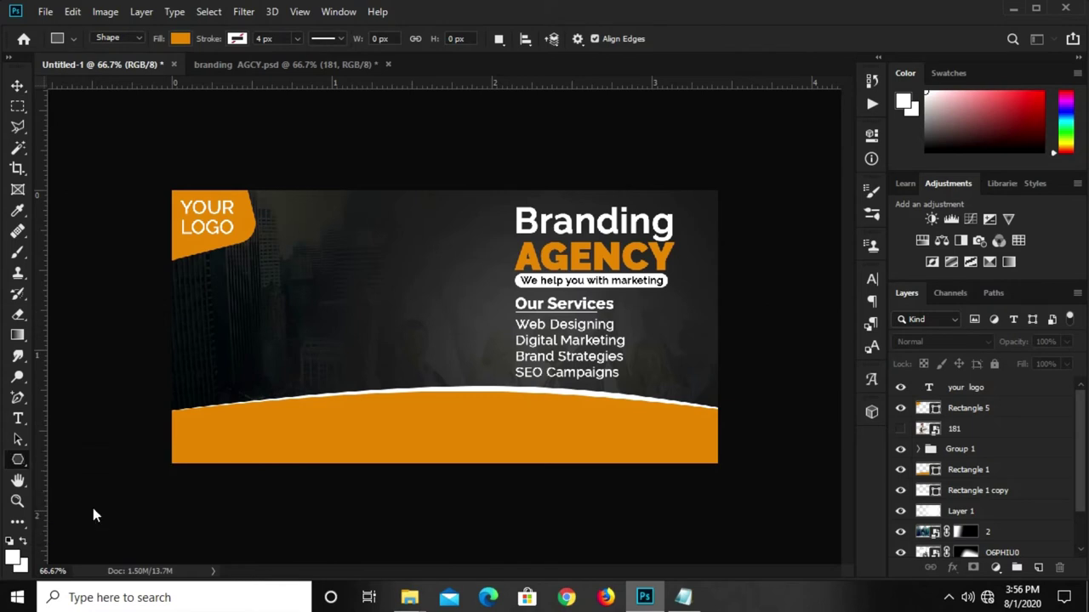
right_click(23, 467)
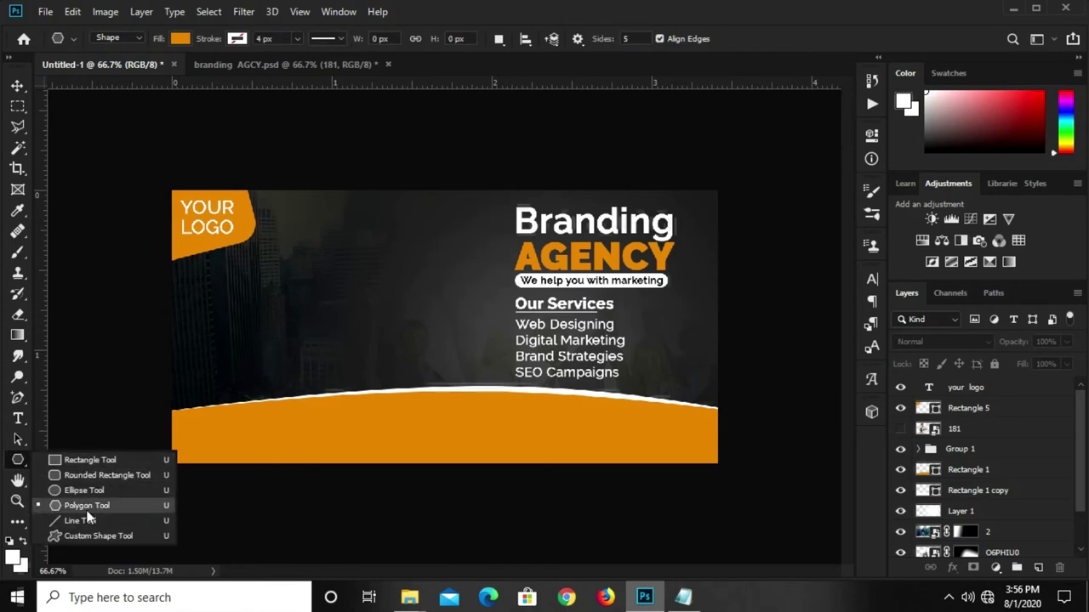
click(89, 505)
click(180, 39)
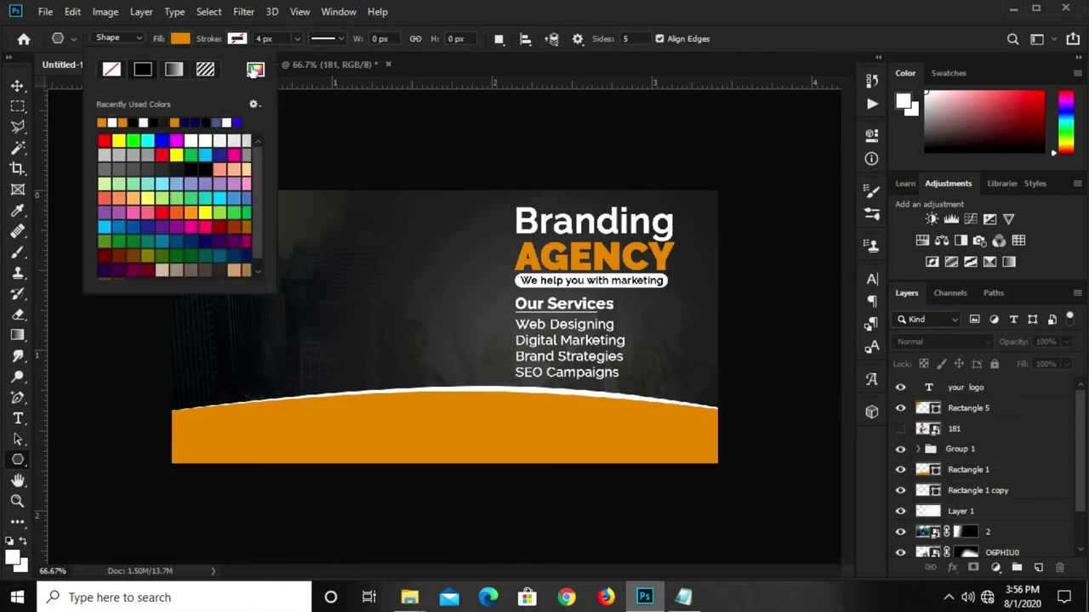
click(255, 69)
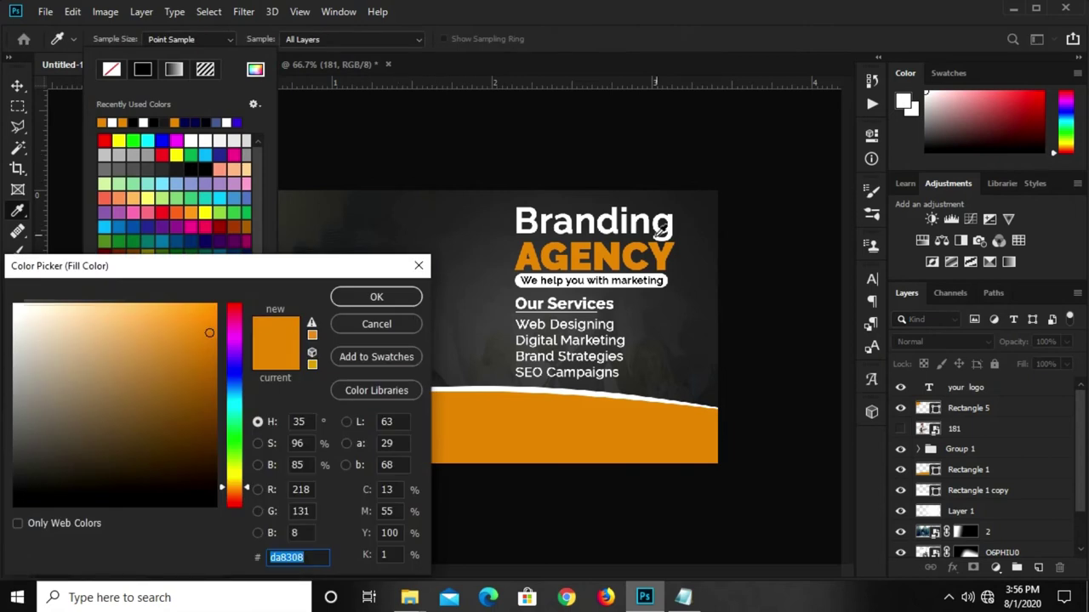
click(680, 204)
click(683, 597)
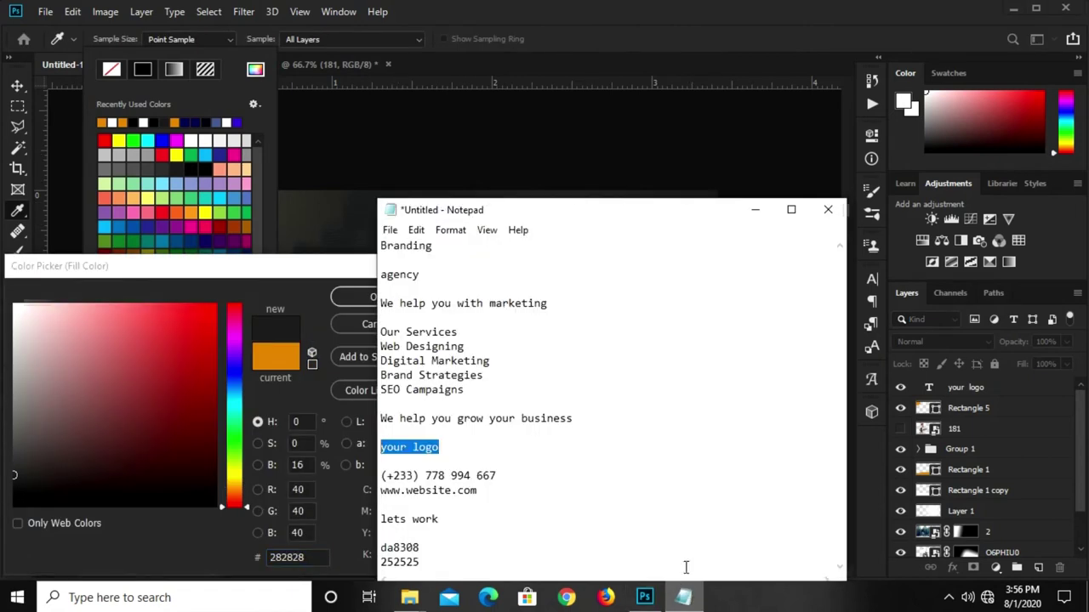
drag(420, 561, 380, 561)
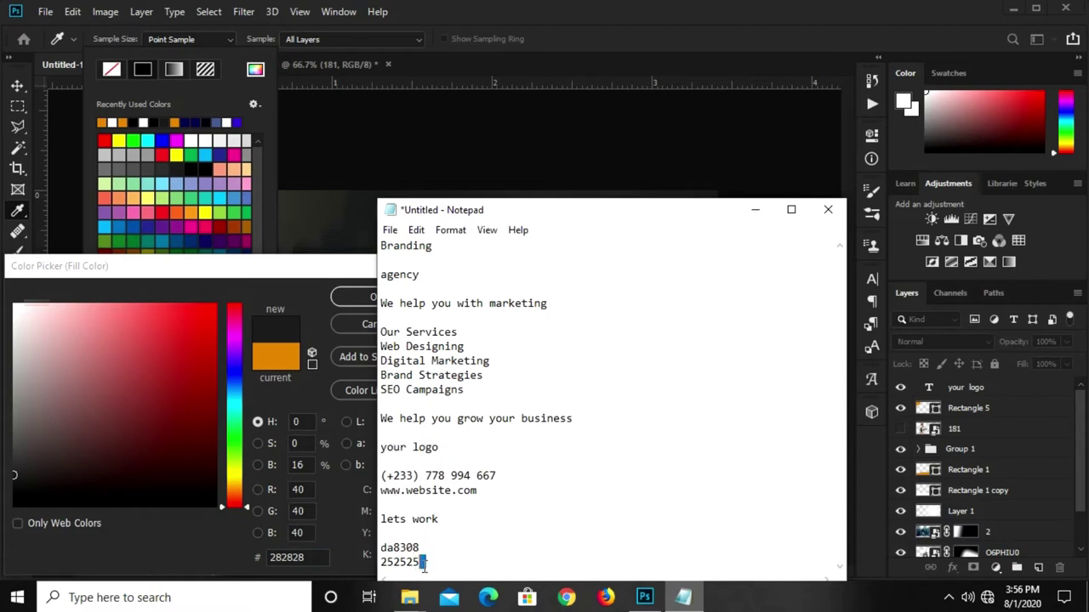
click(306, 558)
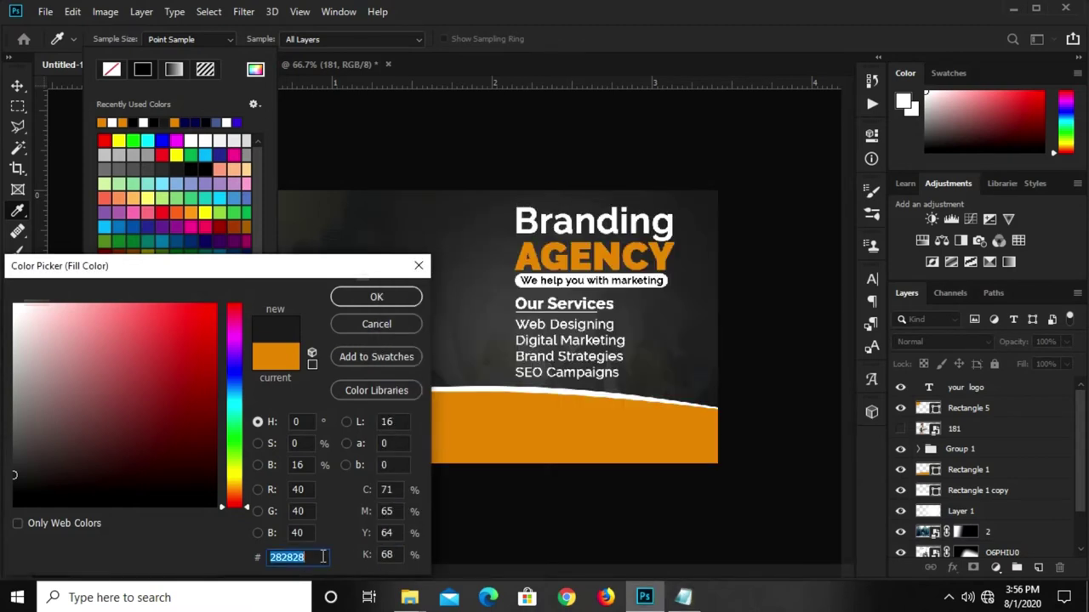
text(25)
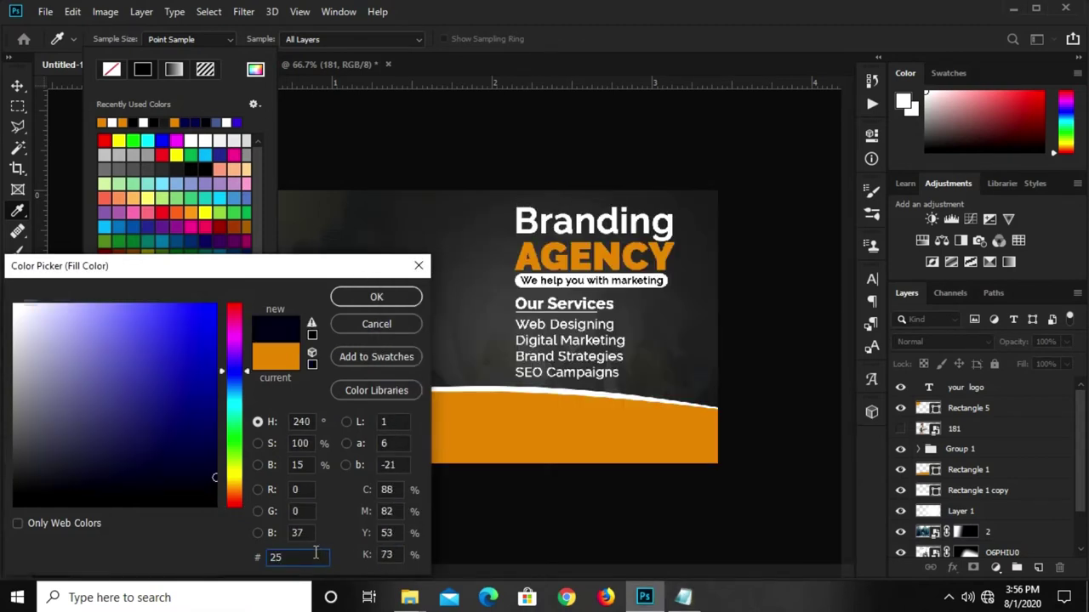
text(2525)
double_click(312, 559)
click(371, 299)
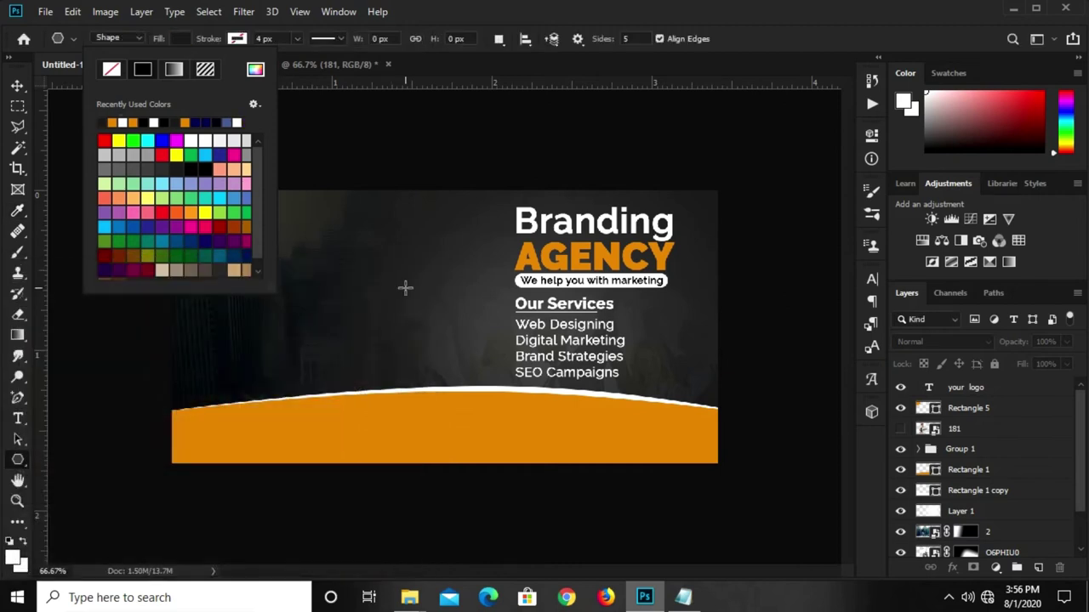
click(644, 37)
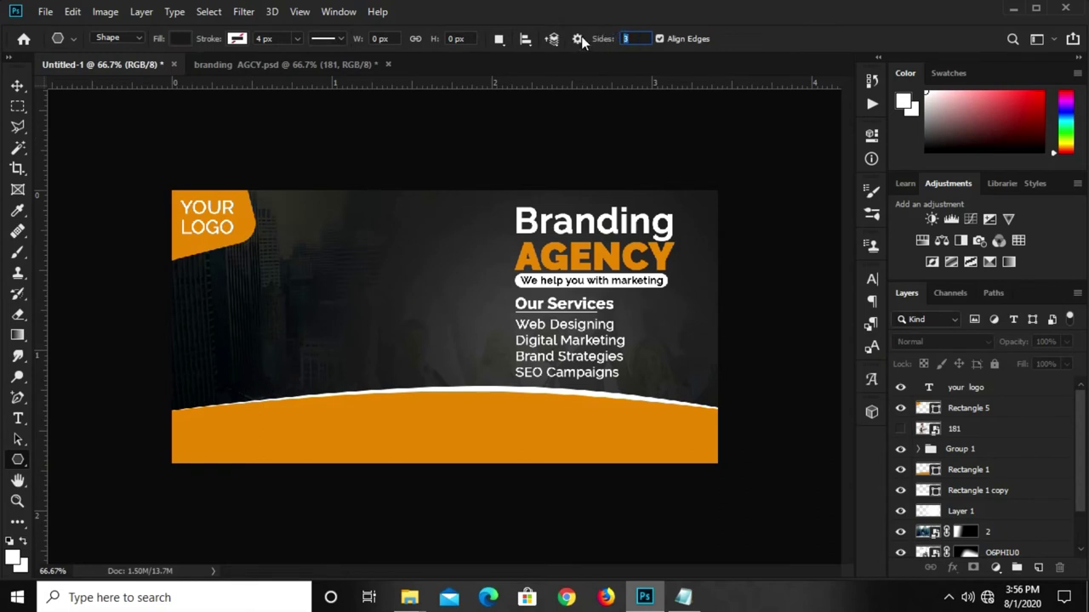
- Set the polygon path options to 3 sides and 40 px corner radius, star off
click(578, 38)
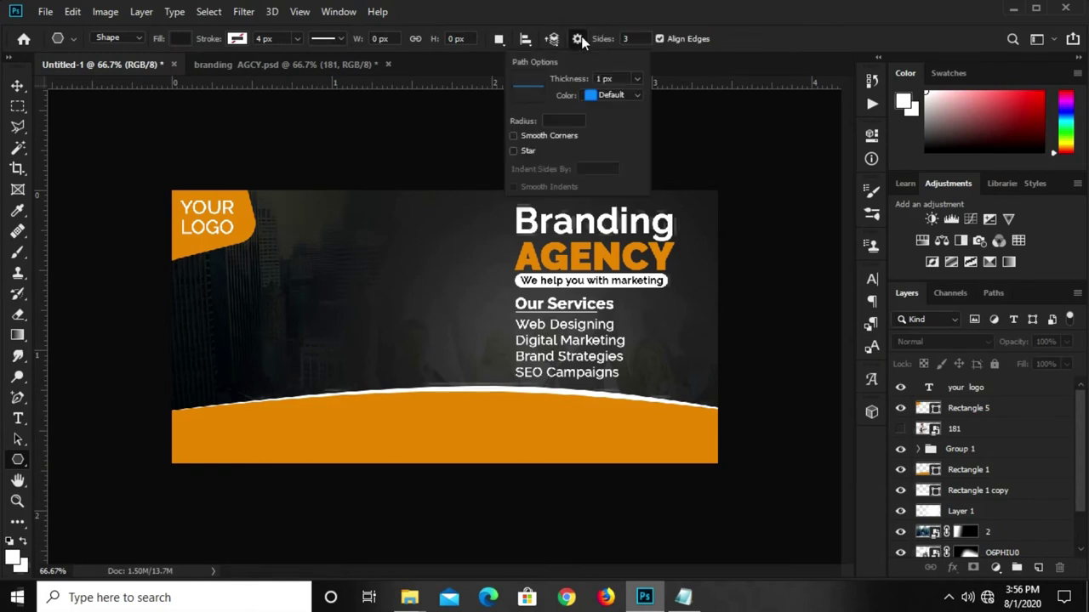
click(514, 152)
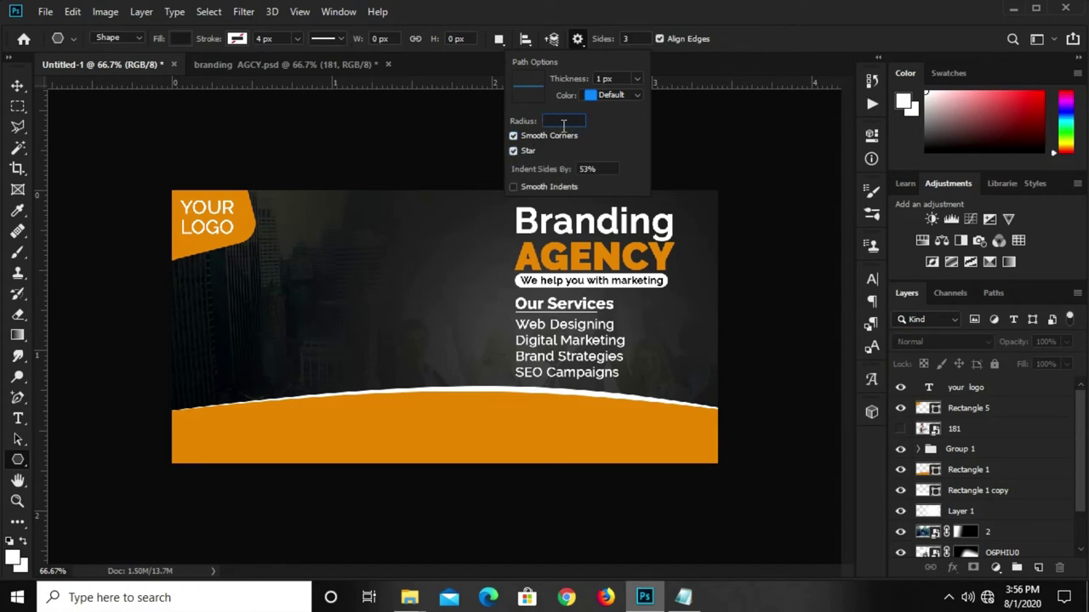
click(517, 151)
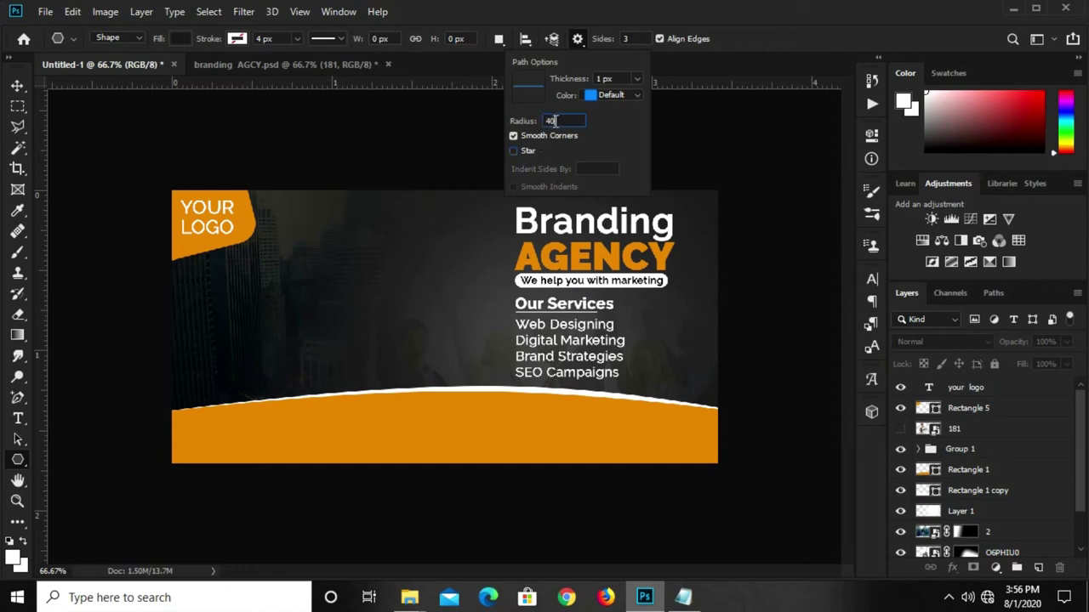
key(Return)
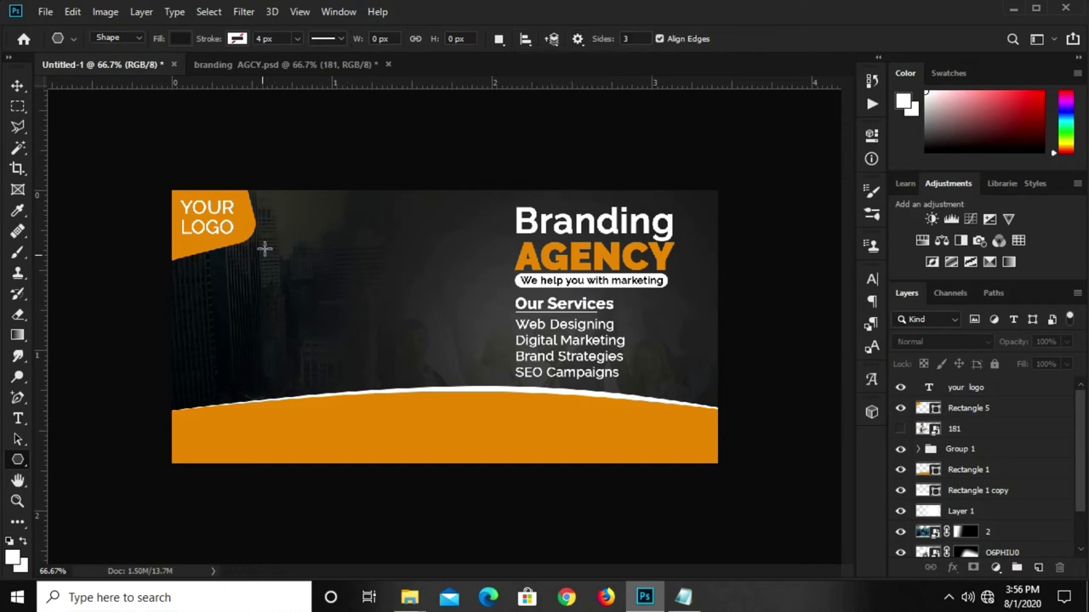
- Draw a rounded triangle and enlarge it at the banner's lower left
drag(290, 247, 319, 283)
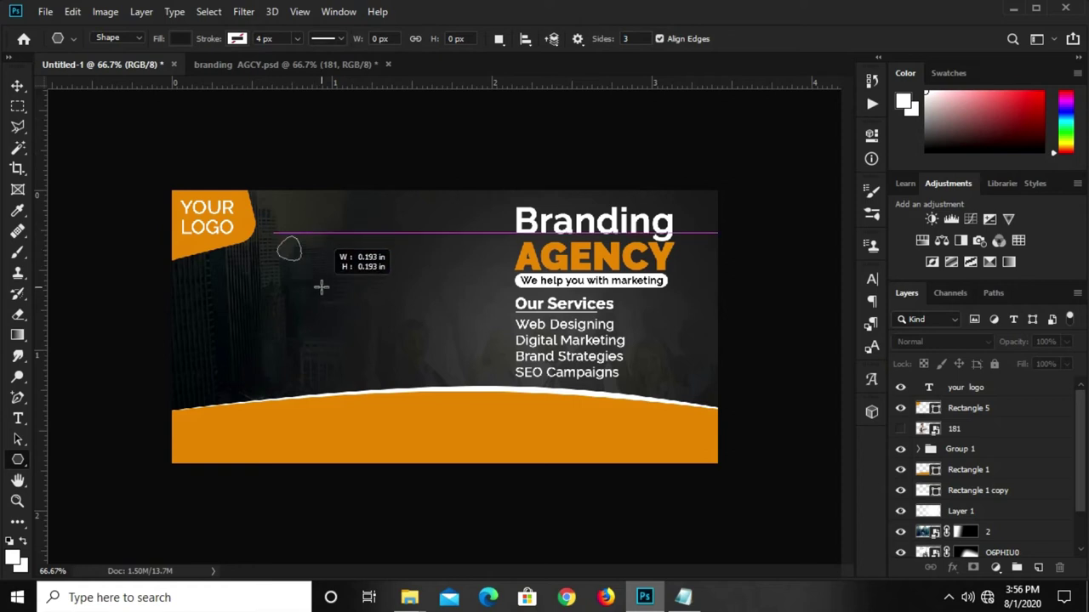
click(24, 94)
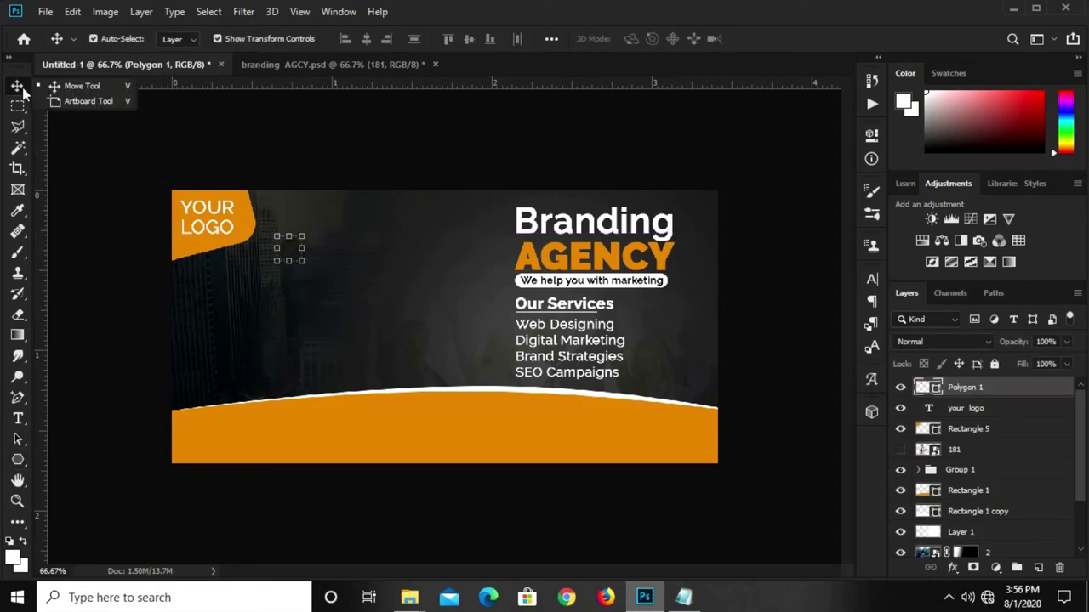
key(ctrl+t)
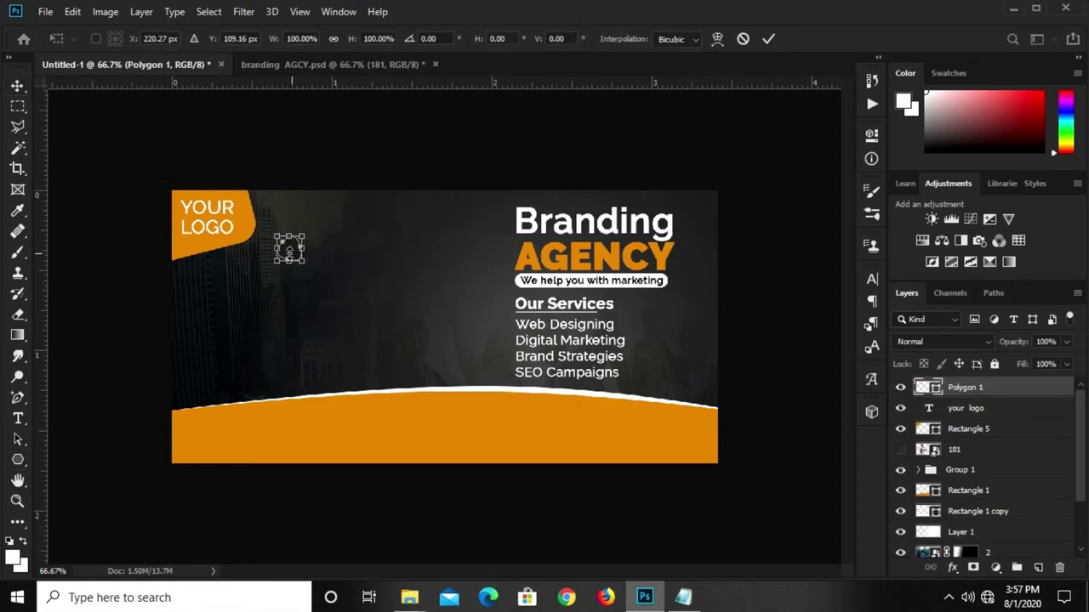
drag(305, 262, 416, 425)
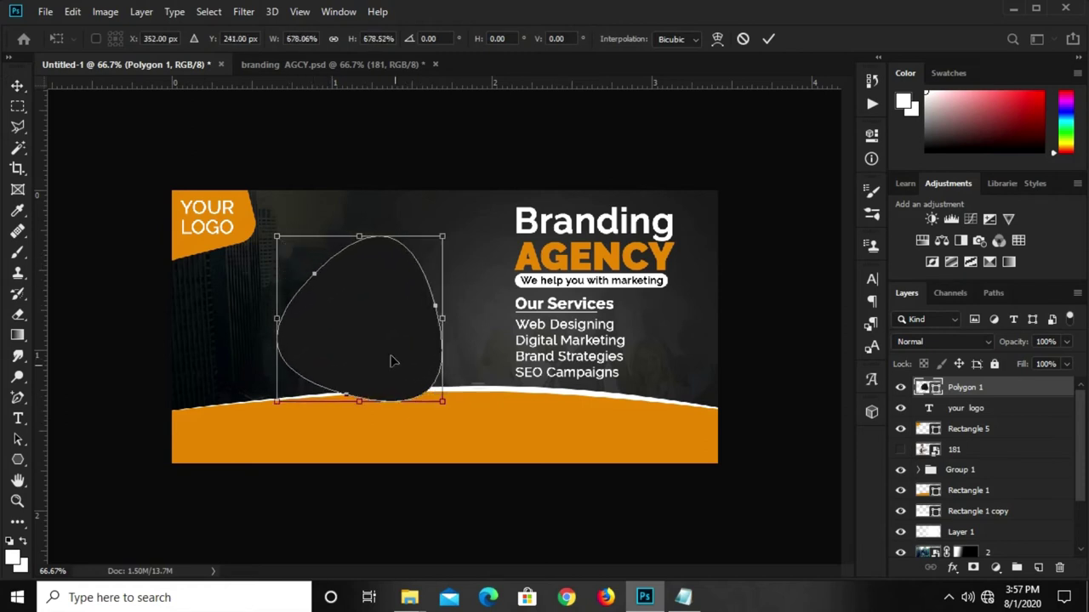
drag(389, 360, 311, 344)
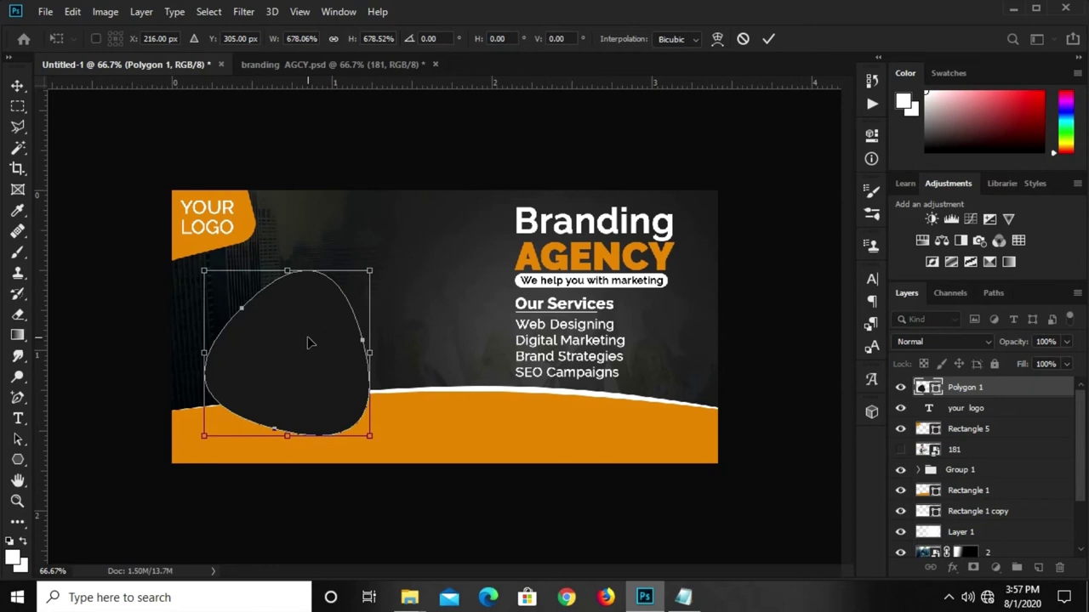
drag(368, 268, 373, 266)
key(Return)
- Give the triangle a 7 px white outline
click(17, 459)
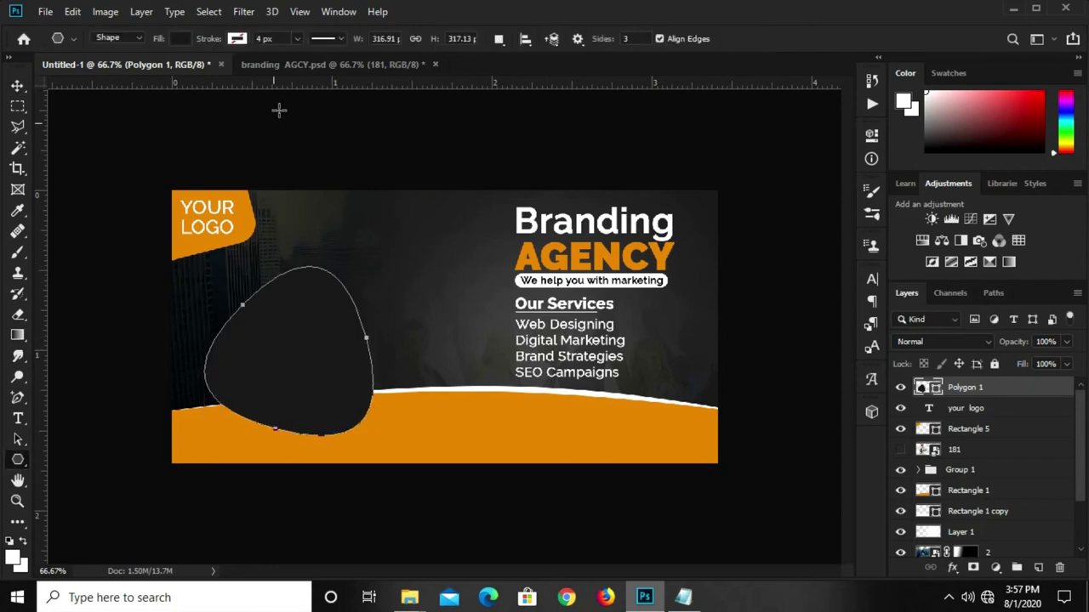
click(236, 39)
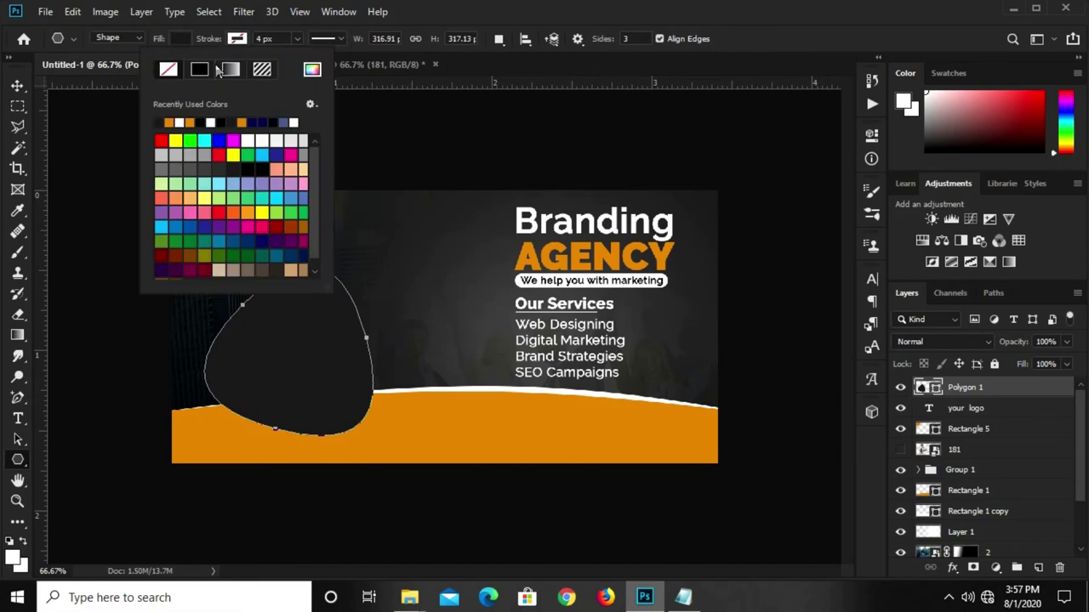
click(180, 122)
double_click(258, 40)
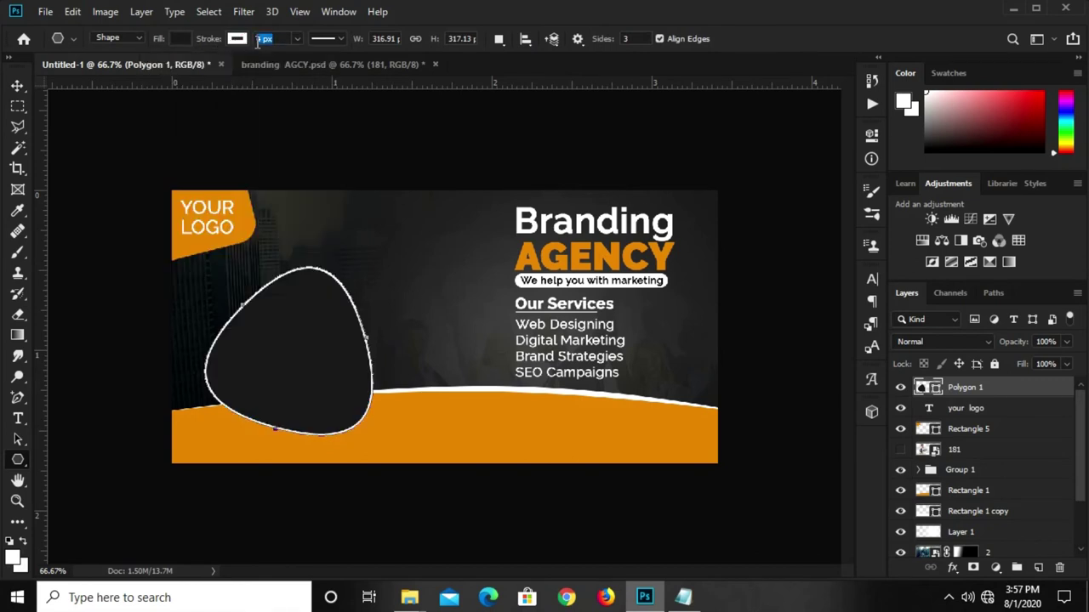
text(7)
key(Return)
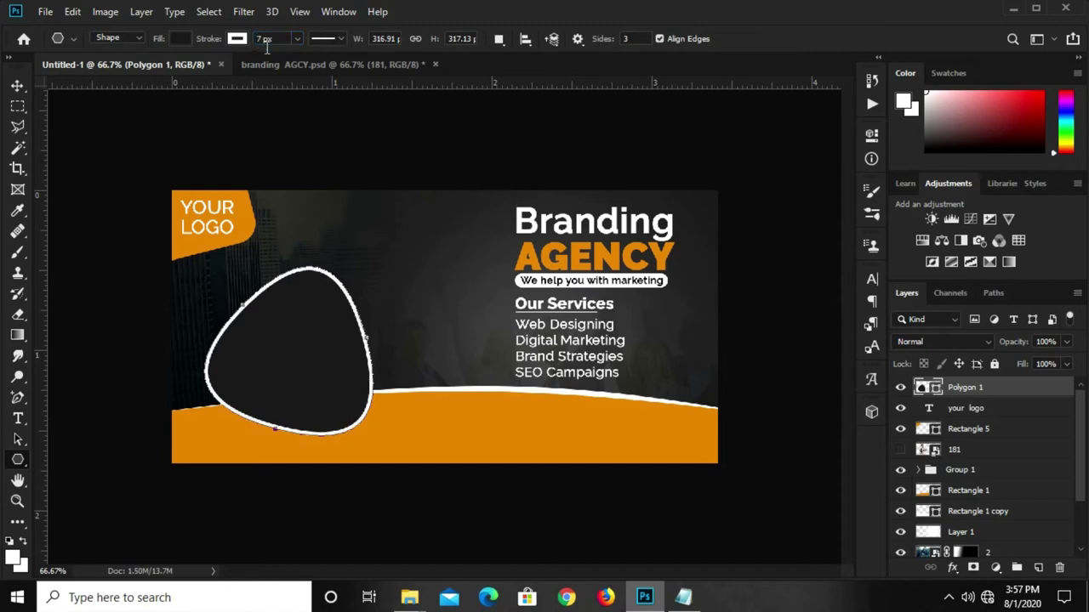
- Enlarge the rounded triangle slightly toward the bottom right
click(17, 85)
click(315, 339)
key(ctrl+t)
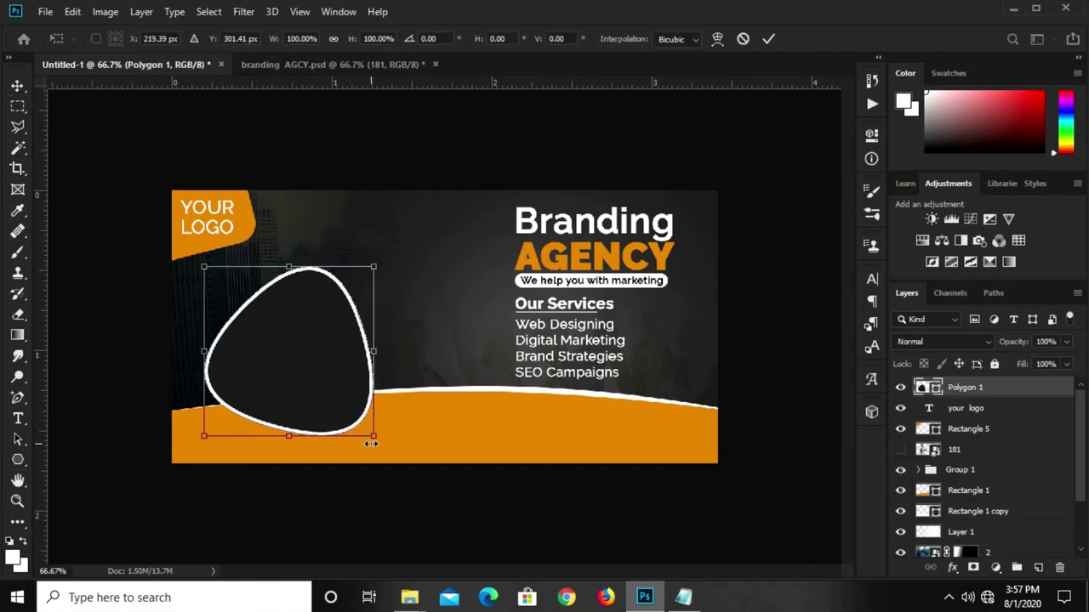
drag(377, 437, 379, 443)
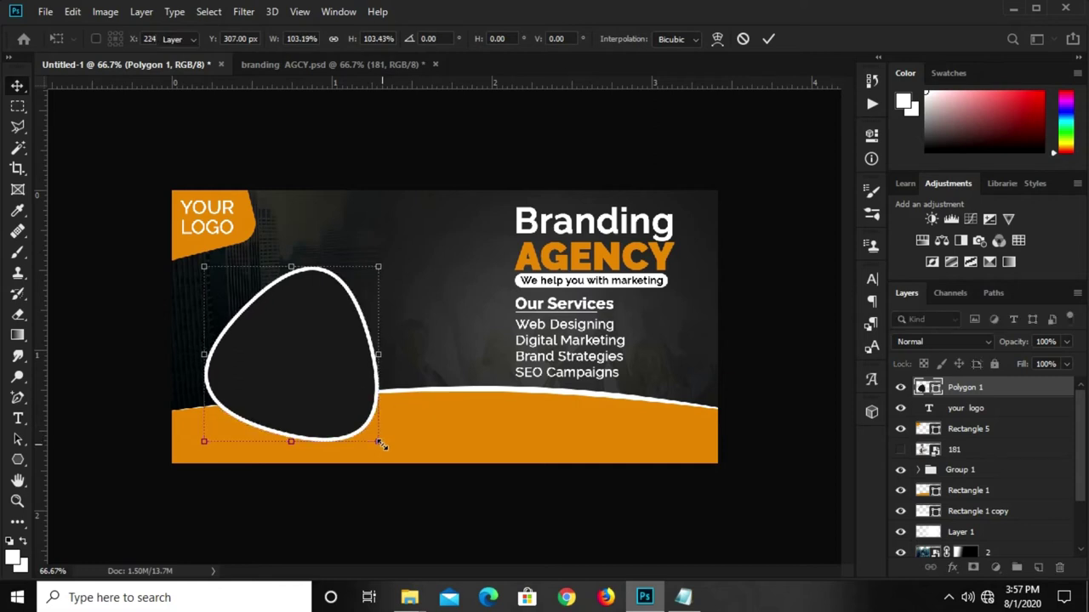
key(Return)
click(451, 160)
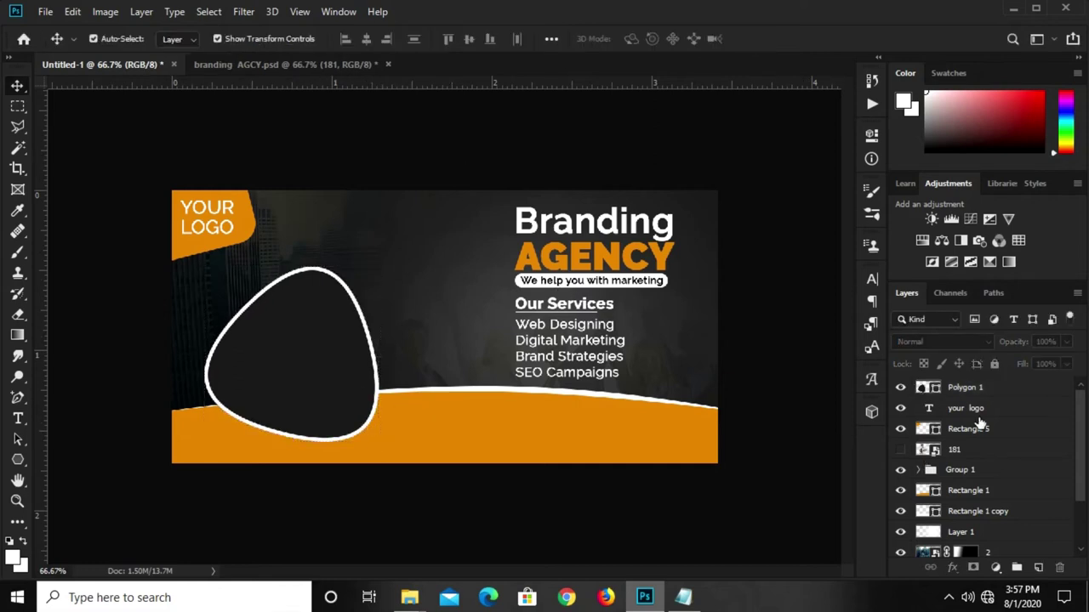
- Make the man-with-laptop layer 181 visible and place it above Polygon 1
click(901, 449)
drag(995, 455, 987, 385)
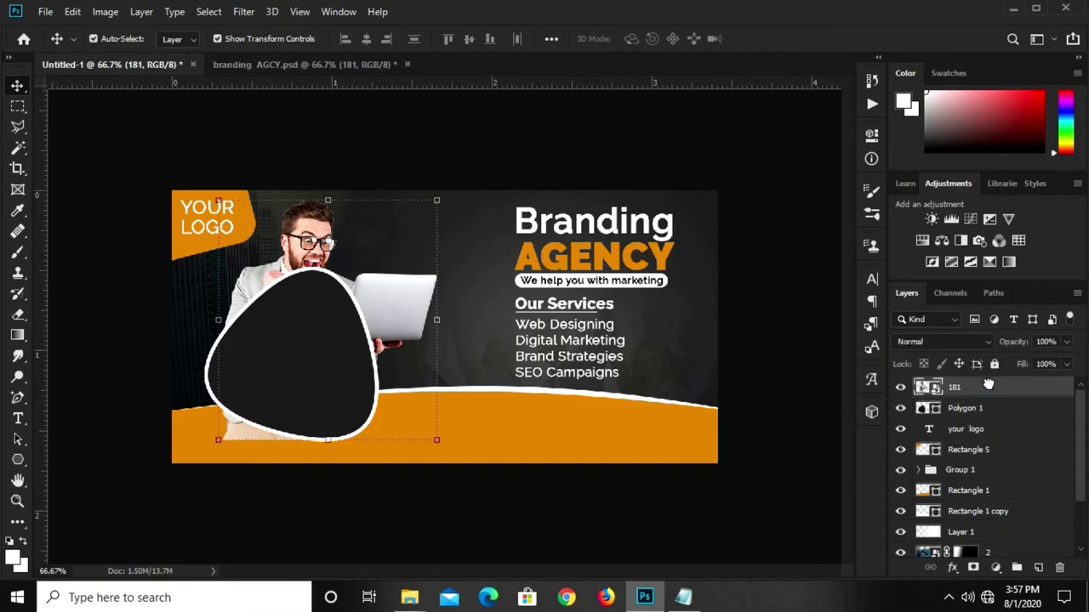
click(515, 521)
click(346, 432)
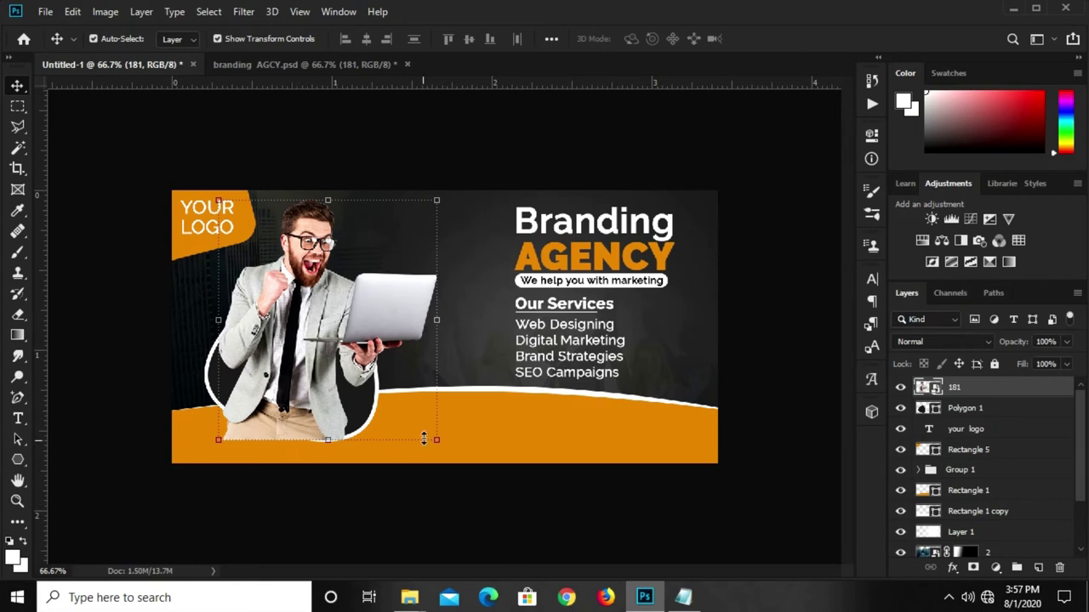
- Enlarge the man photo to about 105% and nudge it slightly down
drag(439, 438, 447, 450)
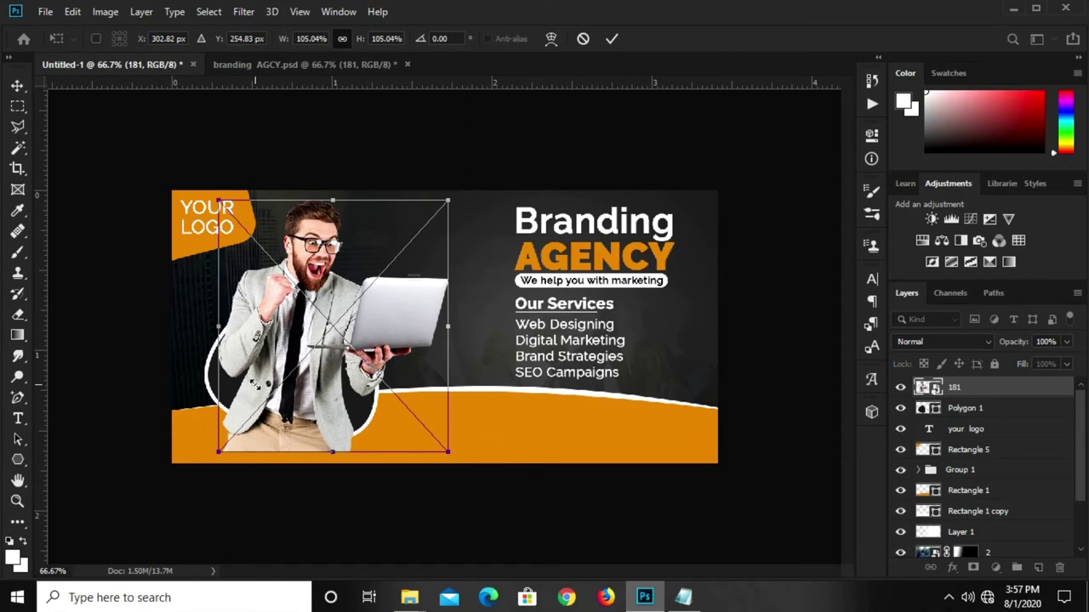
key(Return)
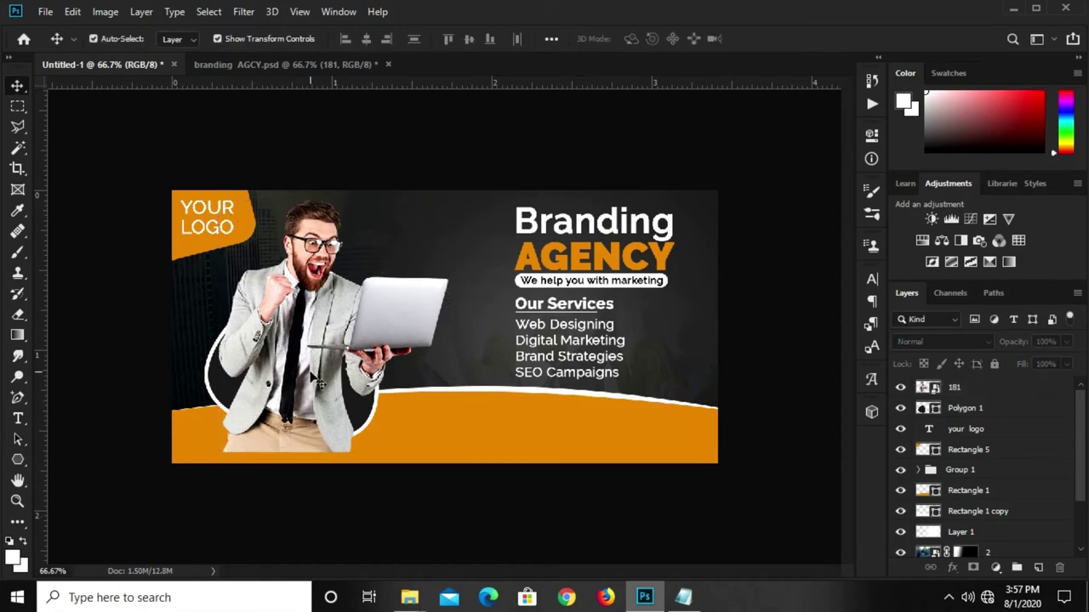
click(324, 339)
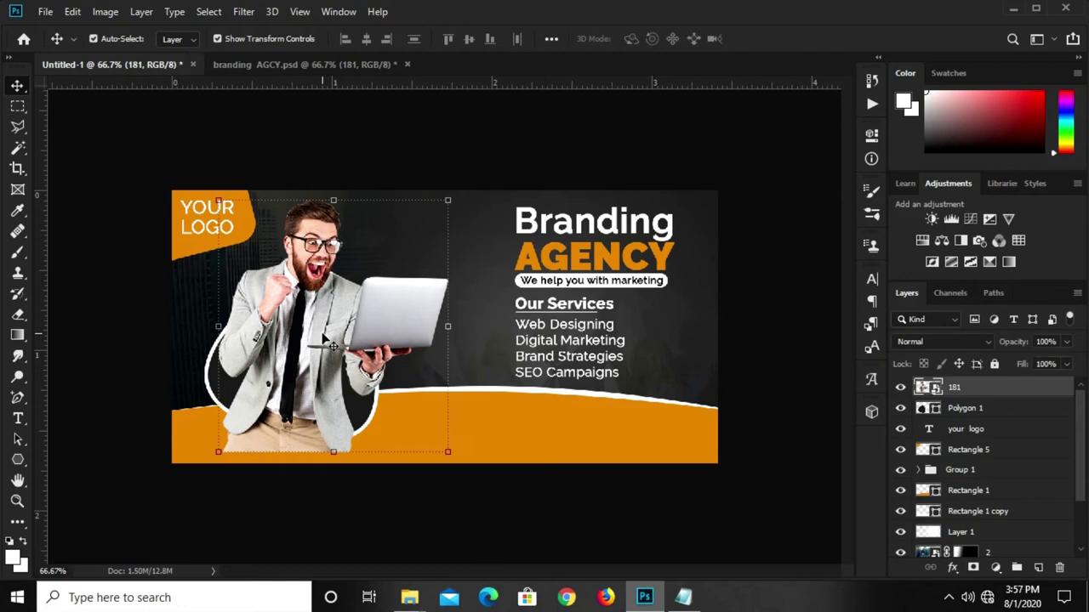
drag(324, 338, 324, 344)
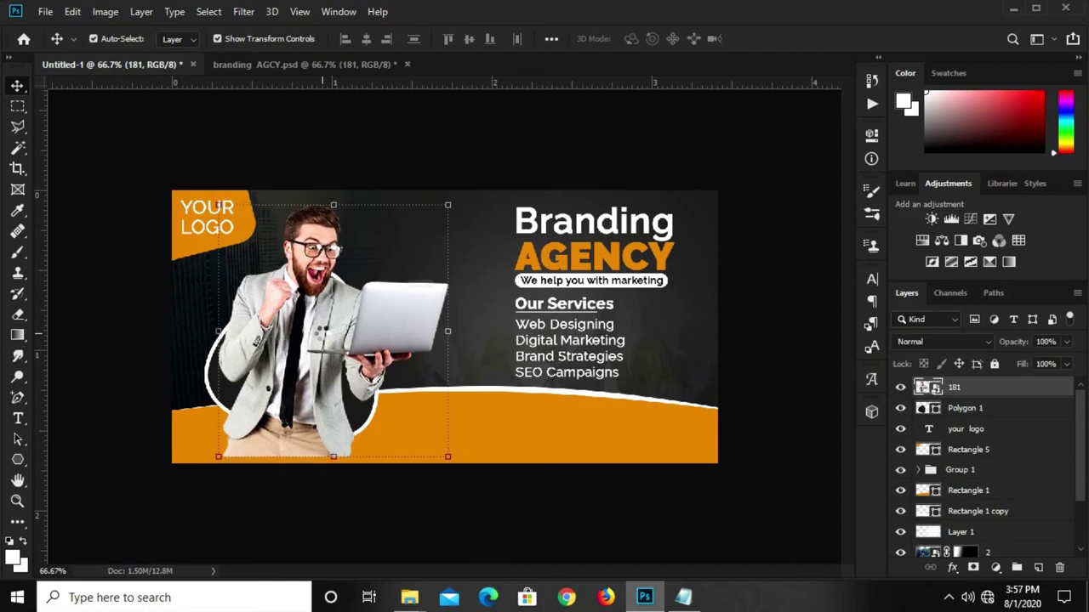
click(714, 161)
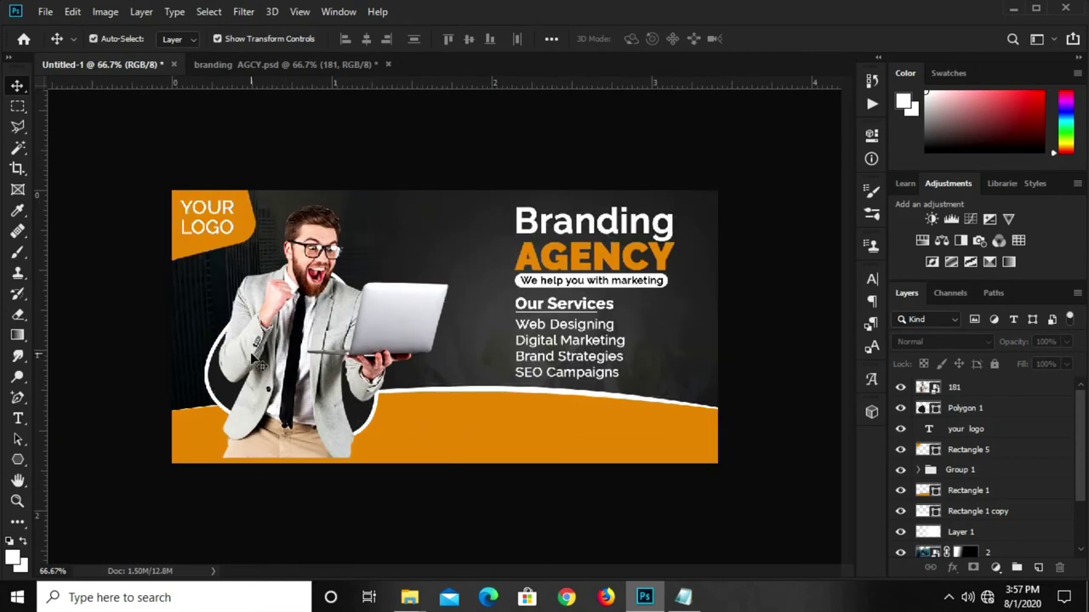
click(362, 372)
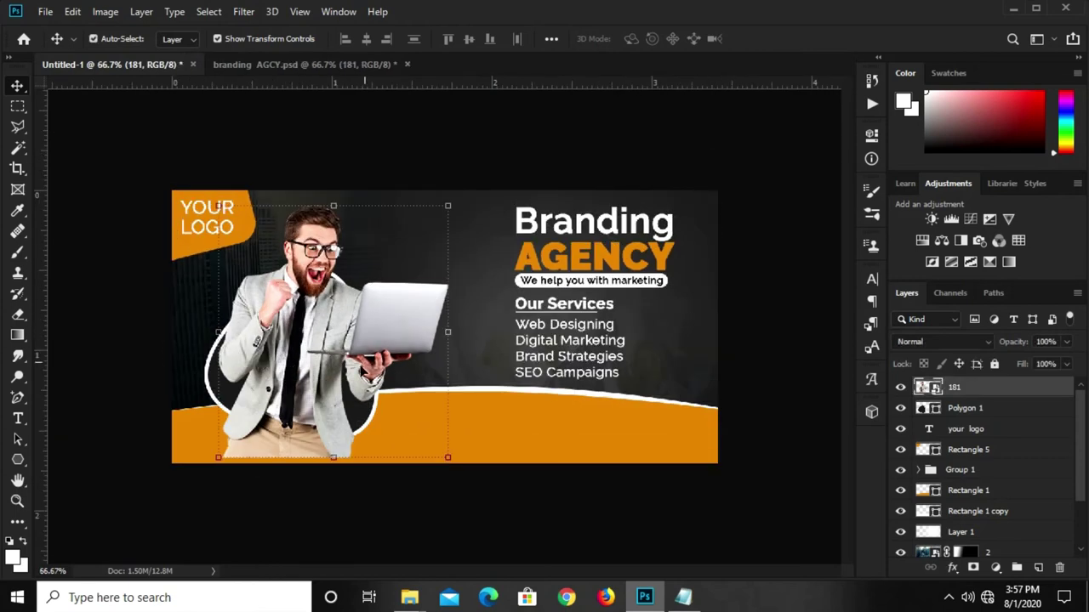
- Add a layer mask to layer 181 from the Polygon 1 triangle's shape selection
click(980, 409)
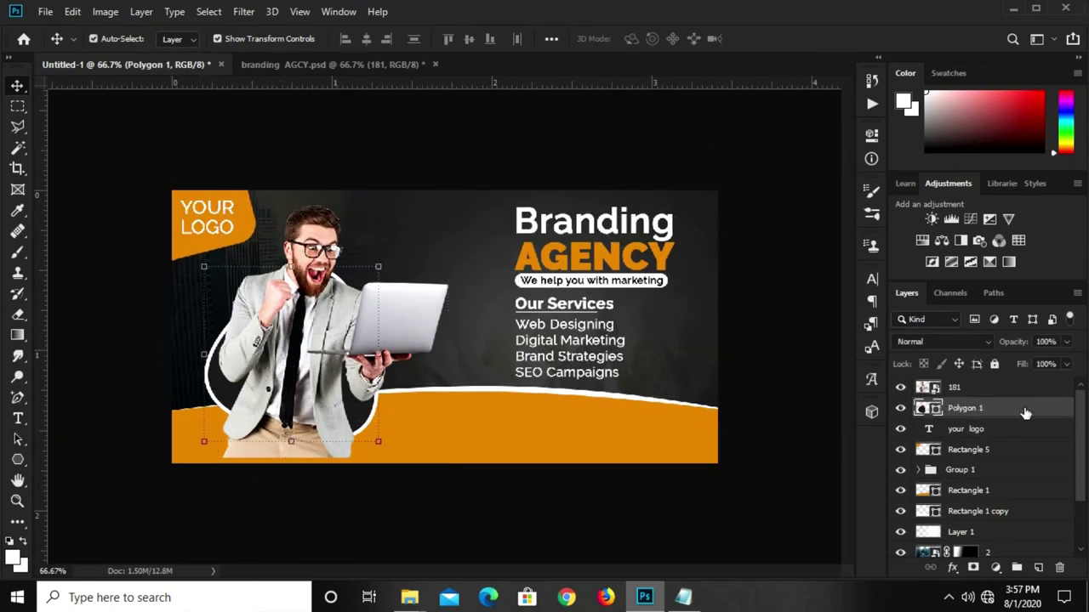
double_click(927, 408)
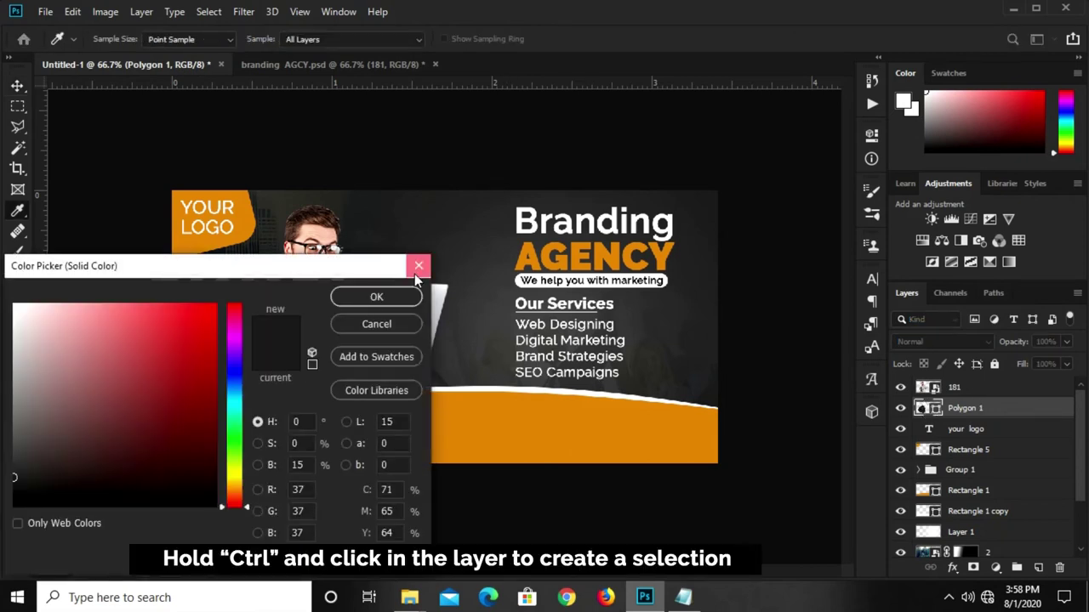
click(419, 265)
ctrl+click(927, 408)
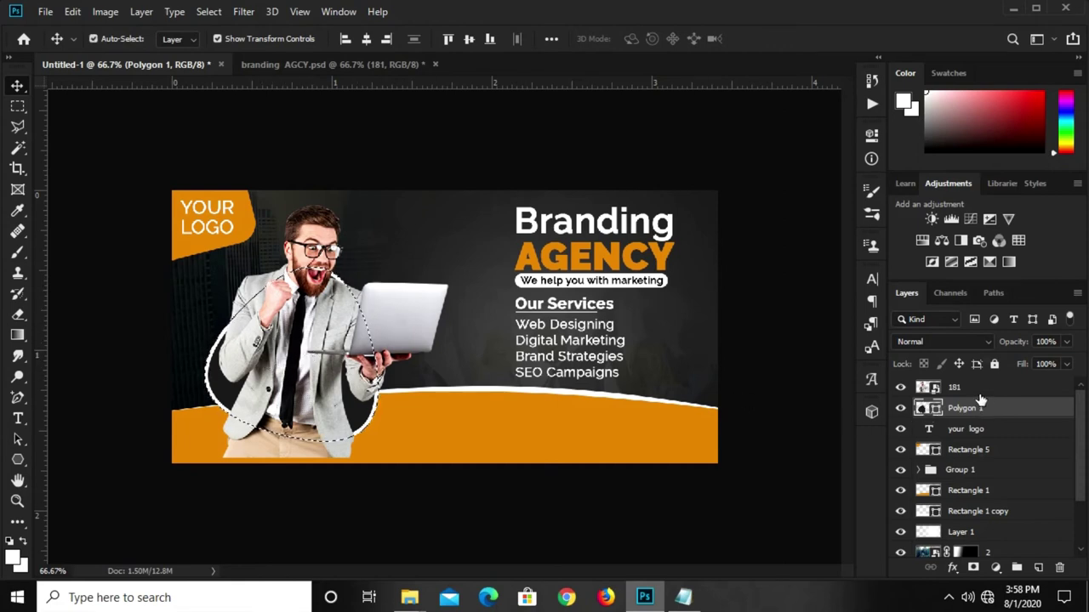
click(954, 388)
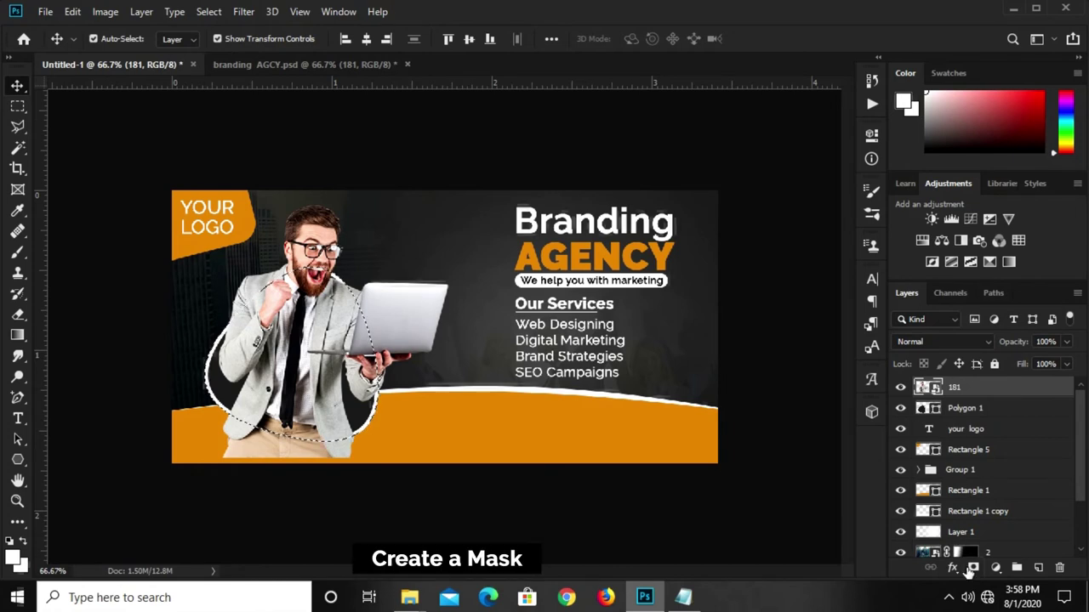
click(973, 567)
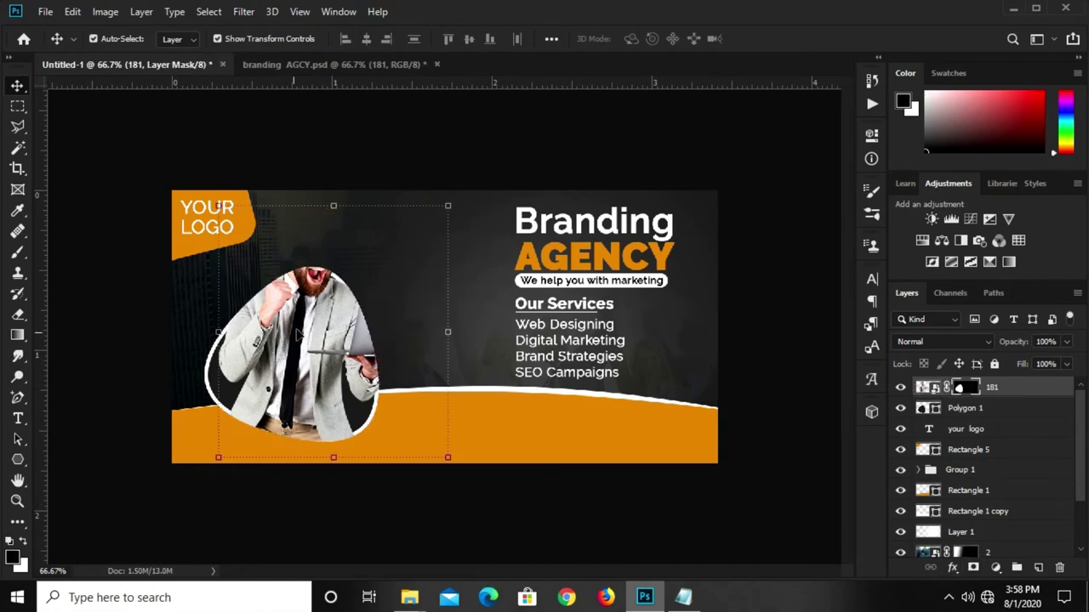
scroll(417, 315, up, 5)
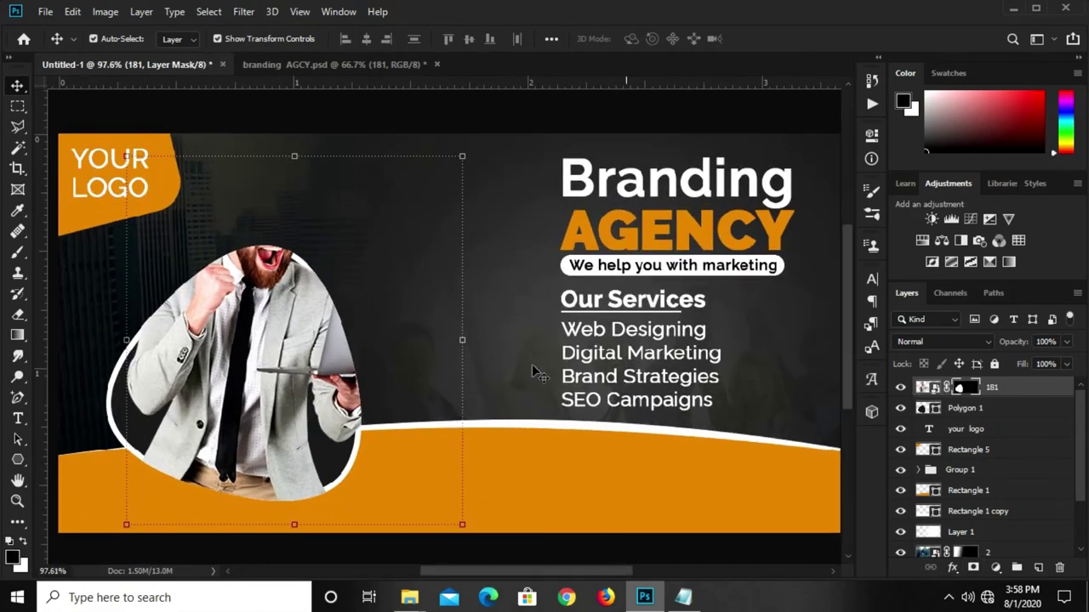
- Paint white on layer 181's mask with a size-125 brush to reveal the head beyond the outline
drag(17, 252, 68, 250)
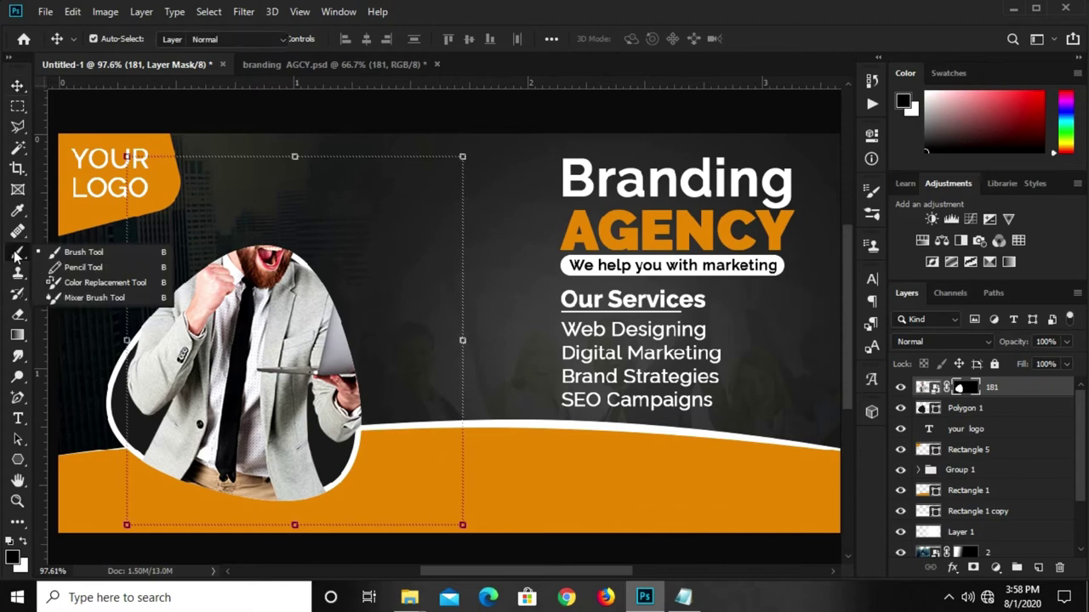
key(bracketleft)
key(bracketleft)
key(bracketleft)
key(bracketleft)
key(bracketleft)
key(bracketleft)
key(bracketleft)
key(bracketleft)
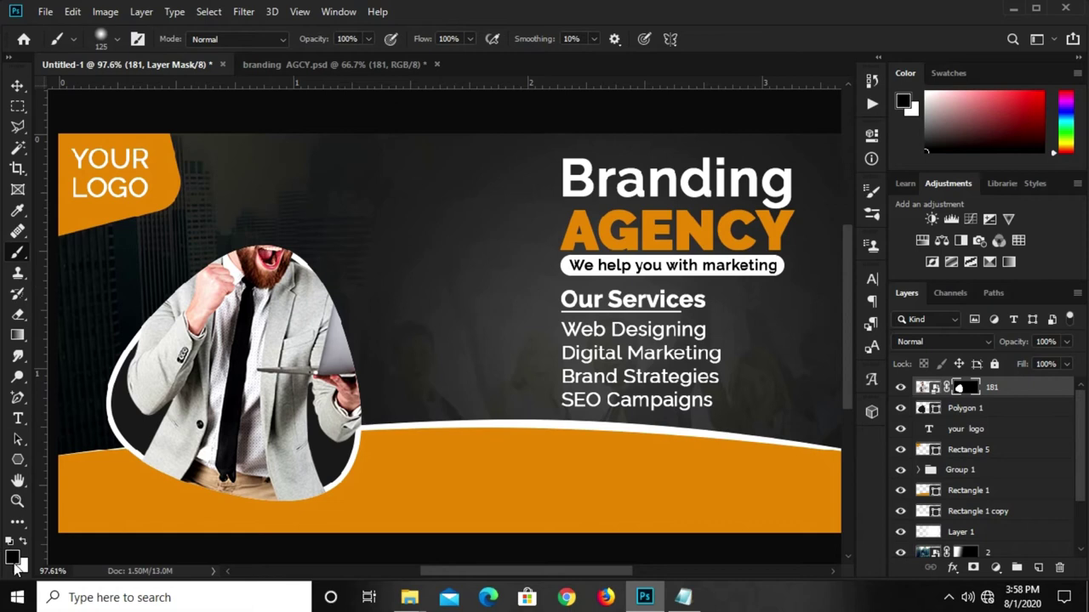
key(x)
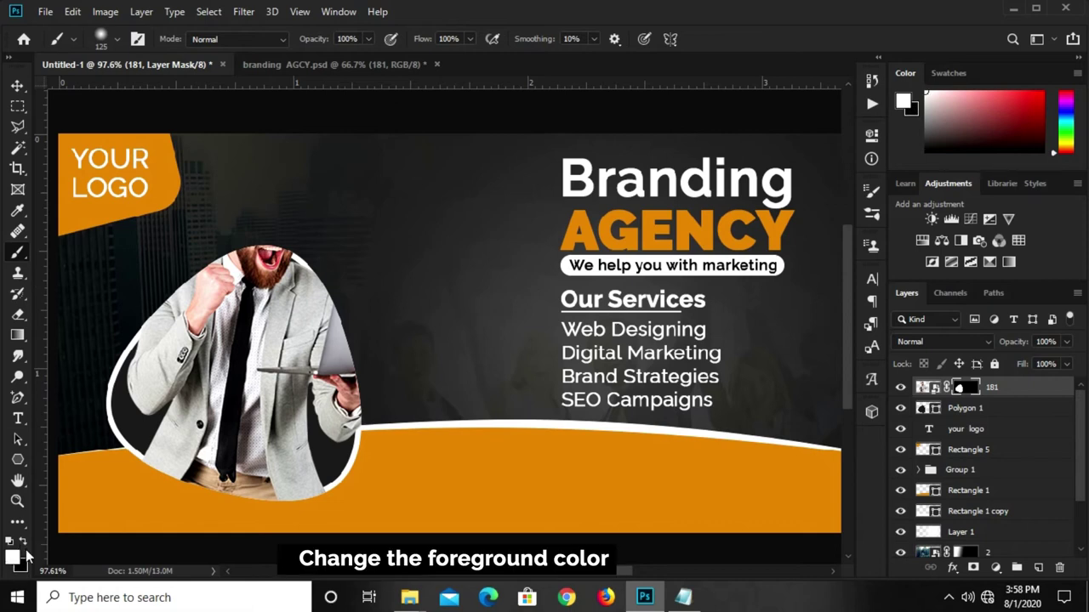
mouse_move(235, 244)
mouse_down()
mouse_move(145, 299)
mouse_move(308, 194)
mouse_move(308, 251)
mouse_move(341, 302)
mouse_move(404, 321)
mouse_move(364, 399)
mouse_move(451, 266)
mouse_move(462, 280)
mouse_move(437, 348)
mouse_move(415, 366)
mouse_move(375, 277)
mouse_up()
key(bracketleft)
key(bracketleft)
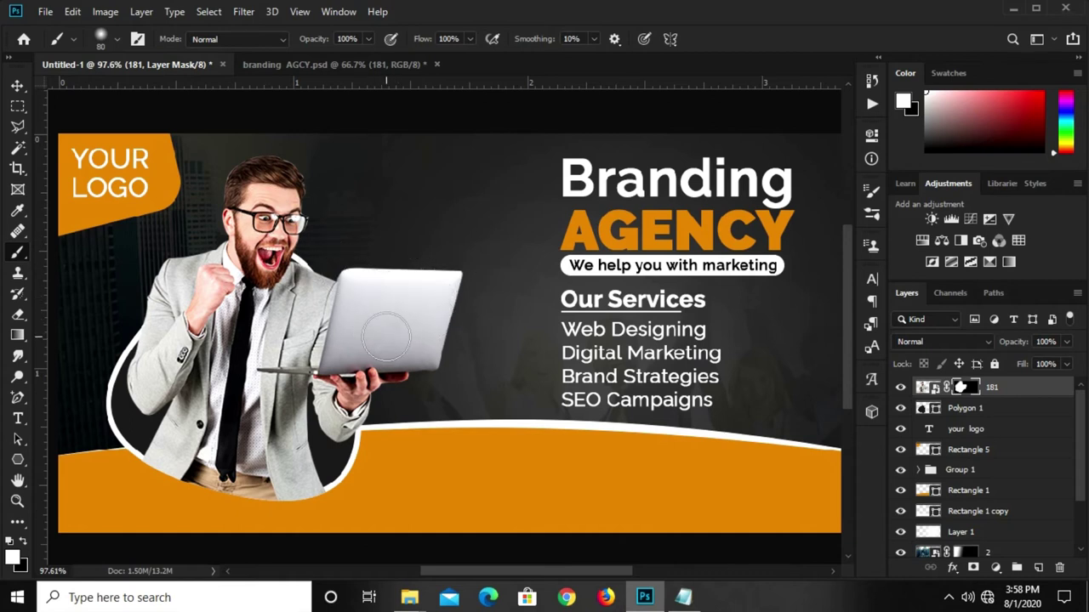
- Duplicate the Polygon 1 frame as 'Polygon 1 copy' and stack it above the 181 photo layer
scroll(389, 292, down, 1)
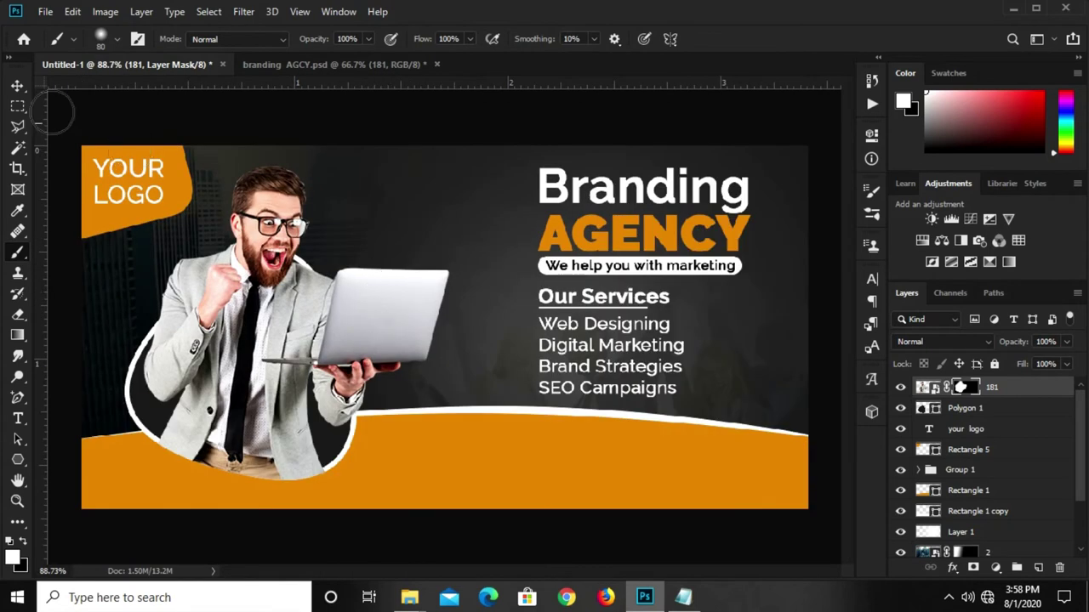
click(17, 85)
click(319, 124)
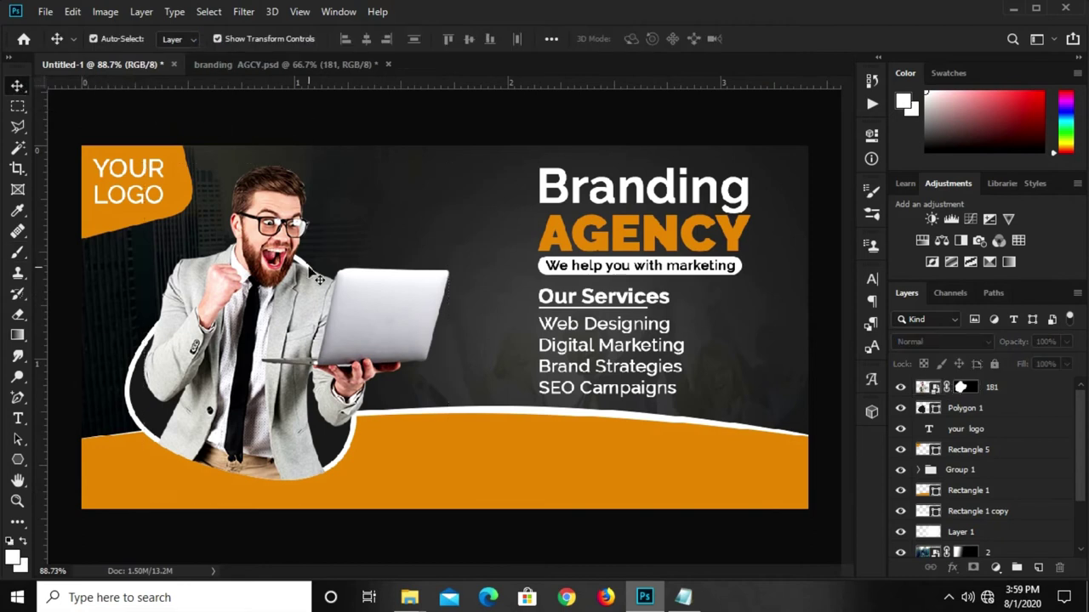
click(974, 412)
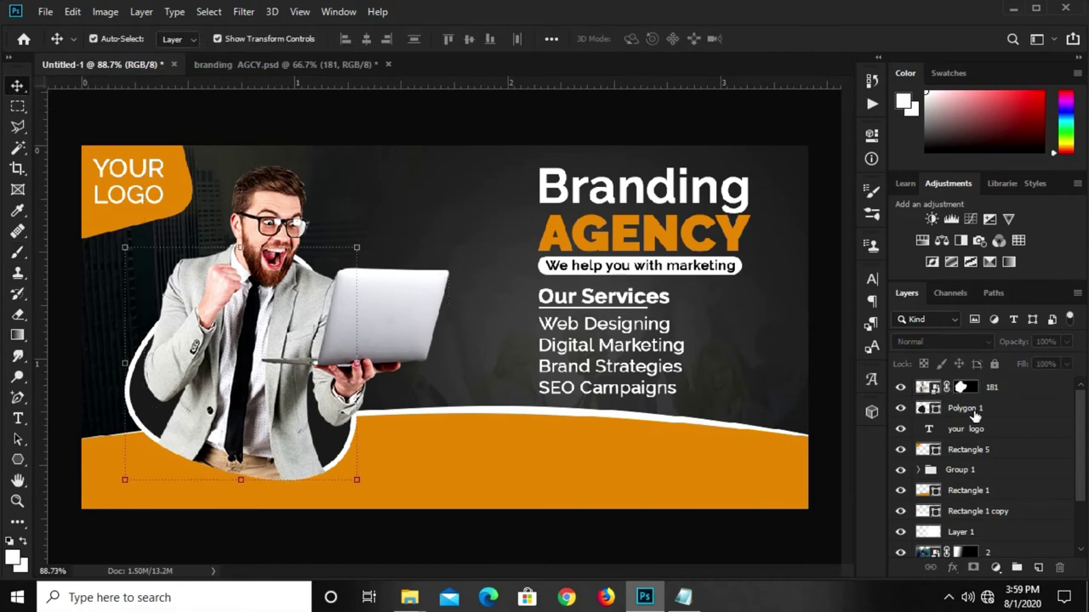
key(ctrl+j)
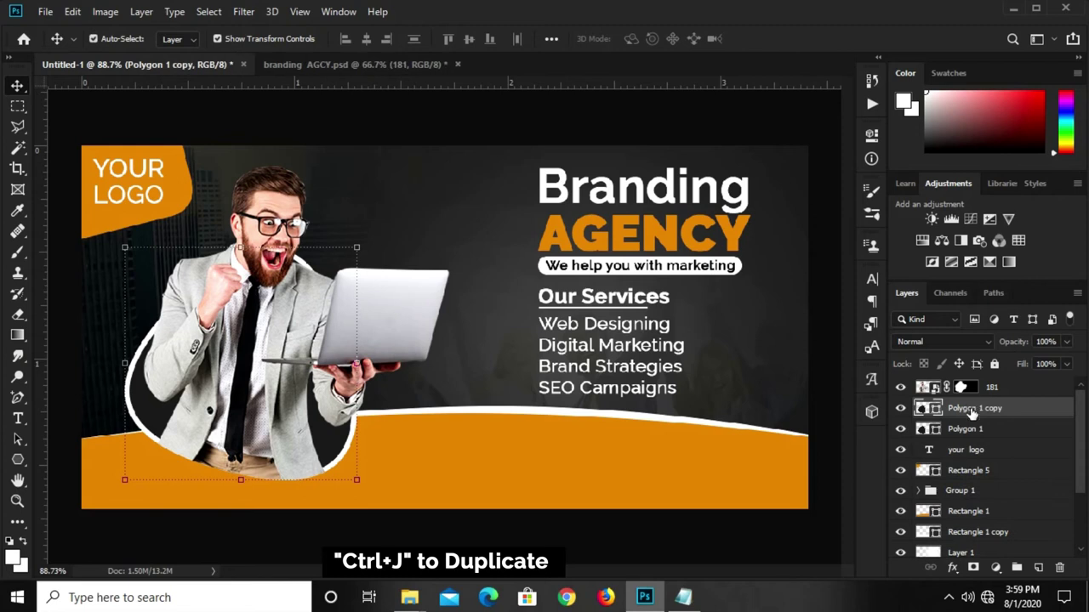
double_click(980, 409)
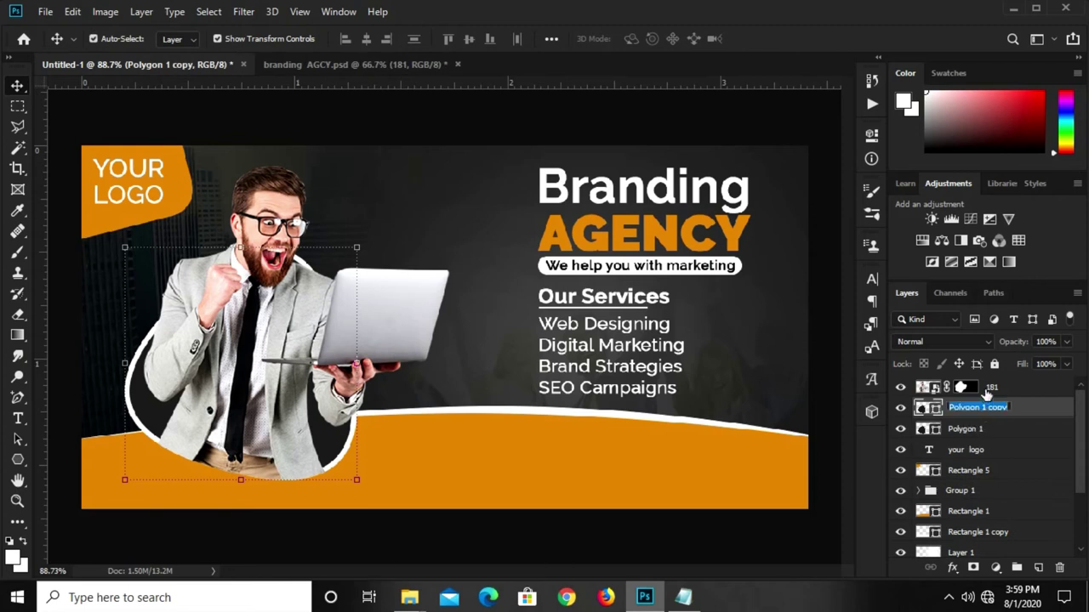
key(Return)
drag(1019, 413, 1016, 385)
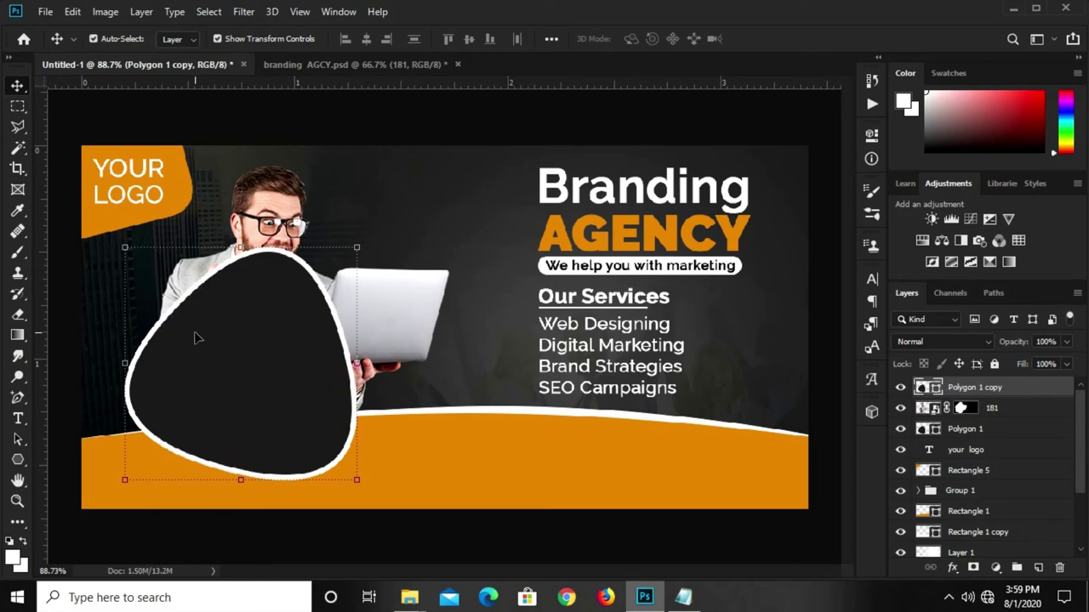
- Set the Polygon 1 copy fill to No Color and add a layer mask to it
click(24, 458)
click(174, 39)
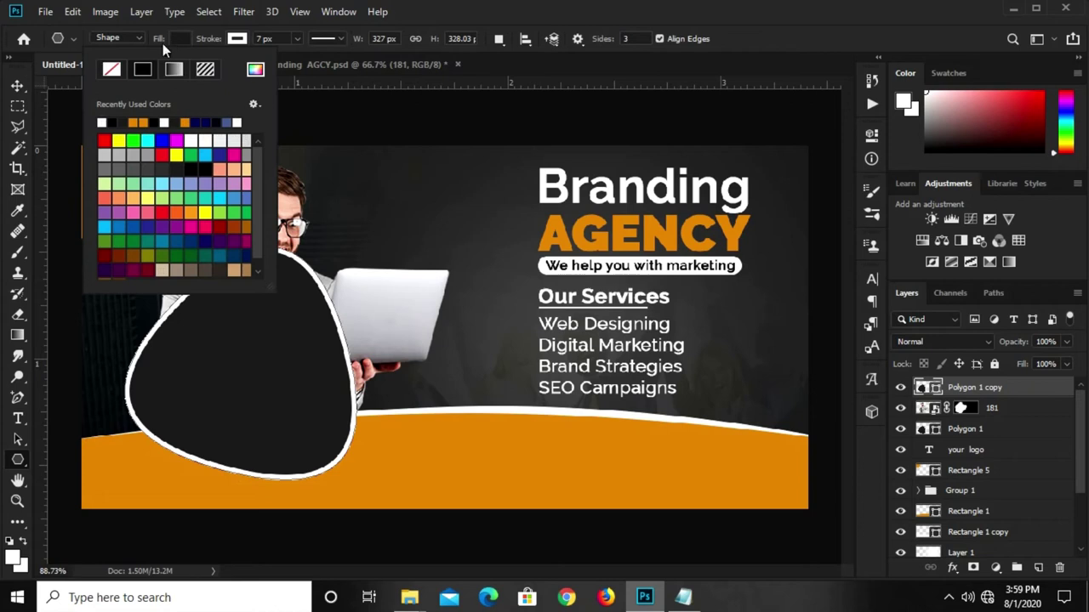
click(110, 70)
click(736, 50)
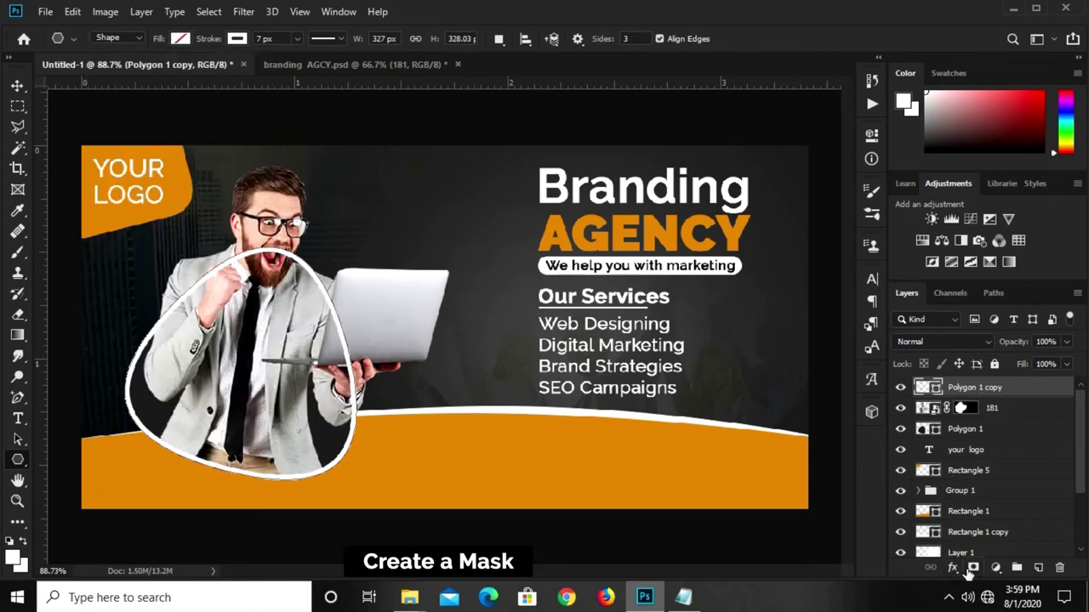
click(973, 567)
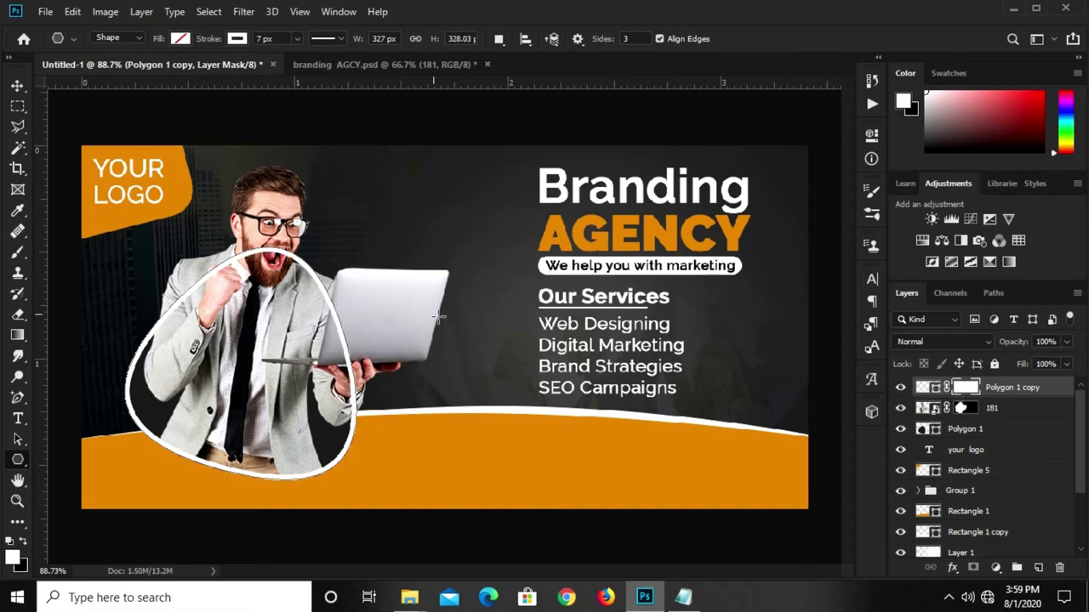
- Draw a Polygonal Lasso selection around the man's head and laptop
scroll(211, 305, up, 1)
click(19, 127)
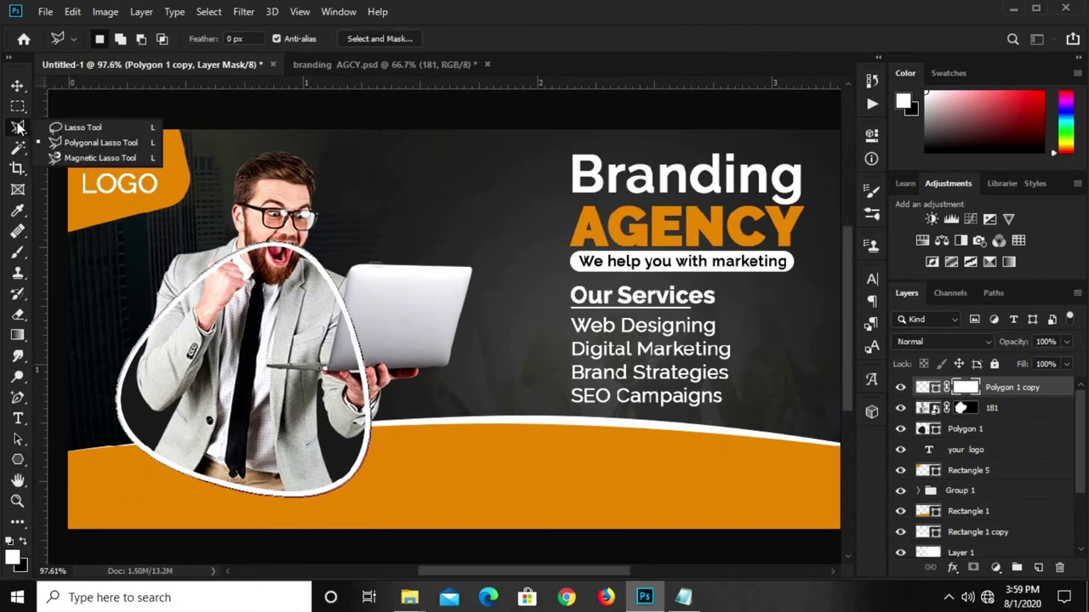
click(100, 144)
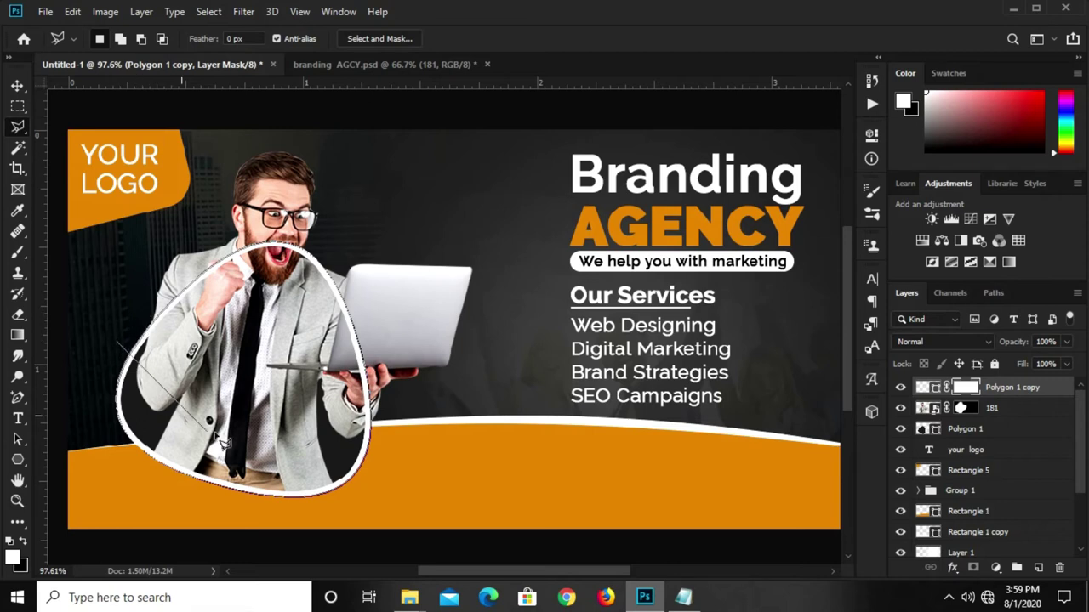
click(247, 442)
click(472, 462)
click(441, 245)
click(234, 195)
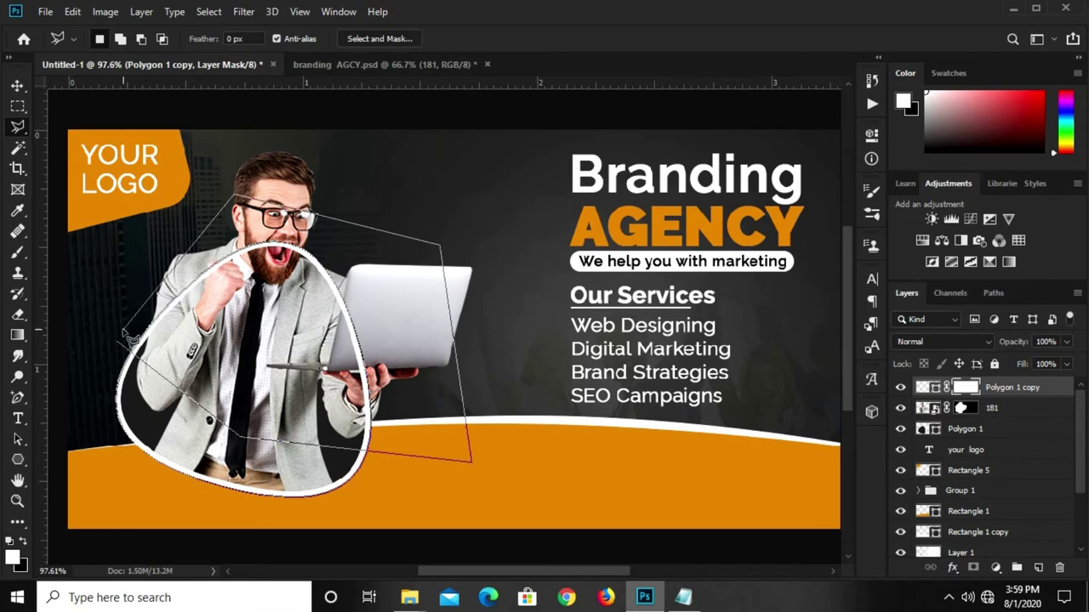
click(125, 337)
- Fill the selection on the Polygon 1 copy mask with black #000000, then deselect
right_click(251, 334)
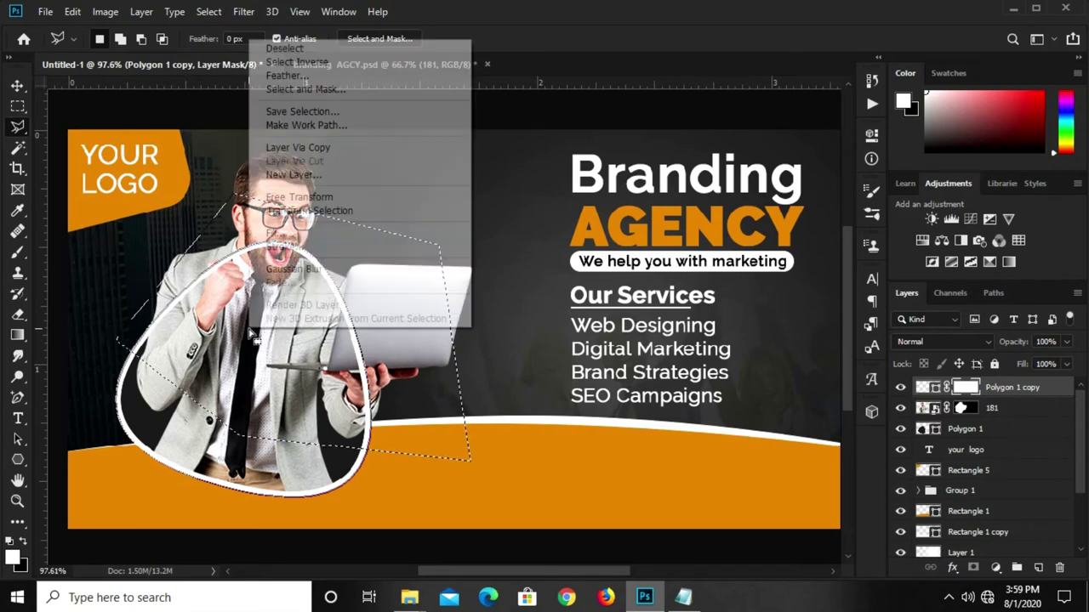
click(281, 231)
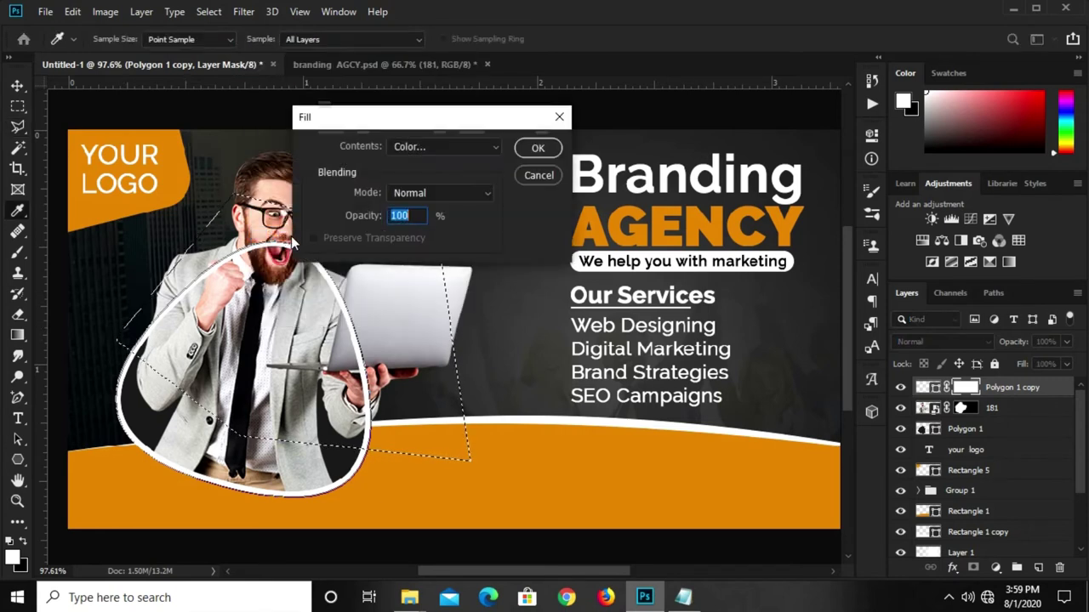
click(442, 147)
click(417, 189)
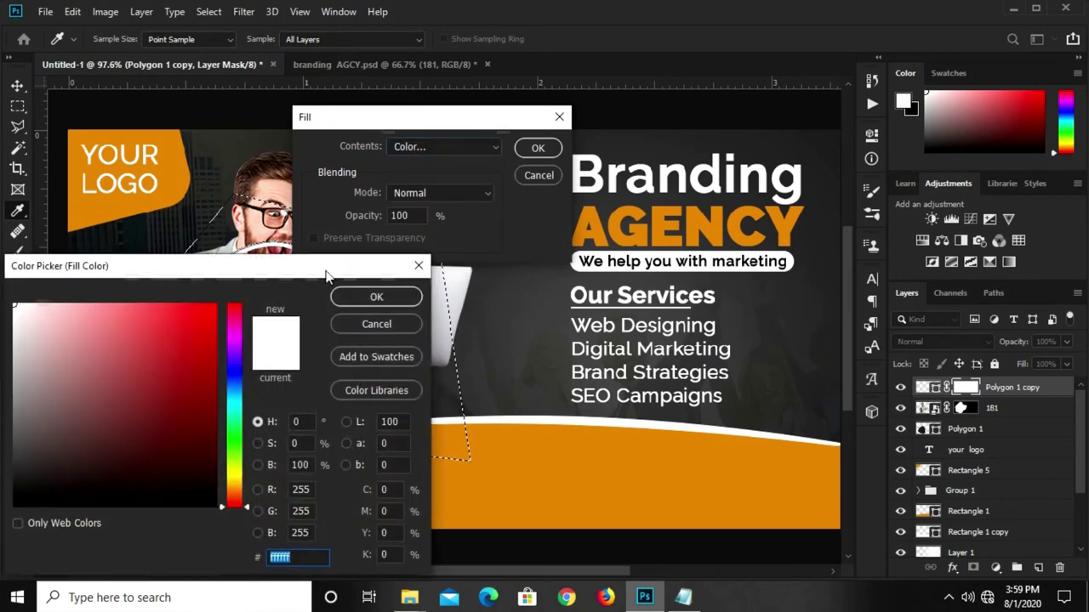
text(000000)
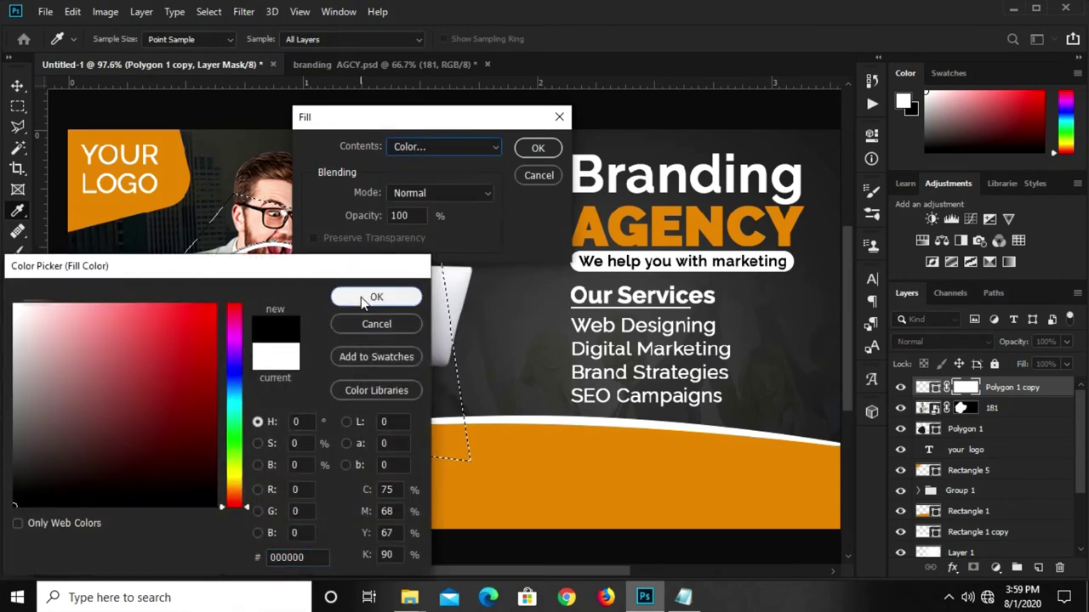
click(364, 304)
click(537, 147)
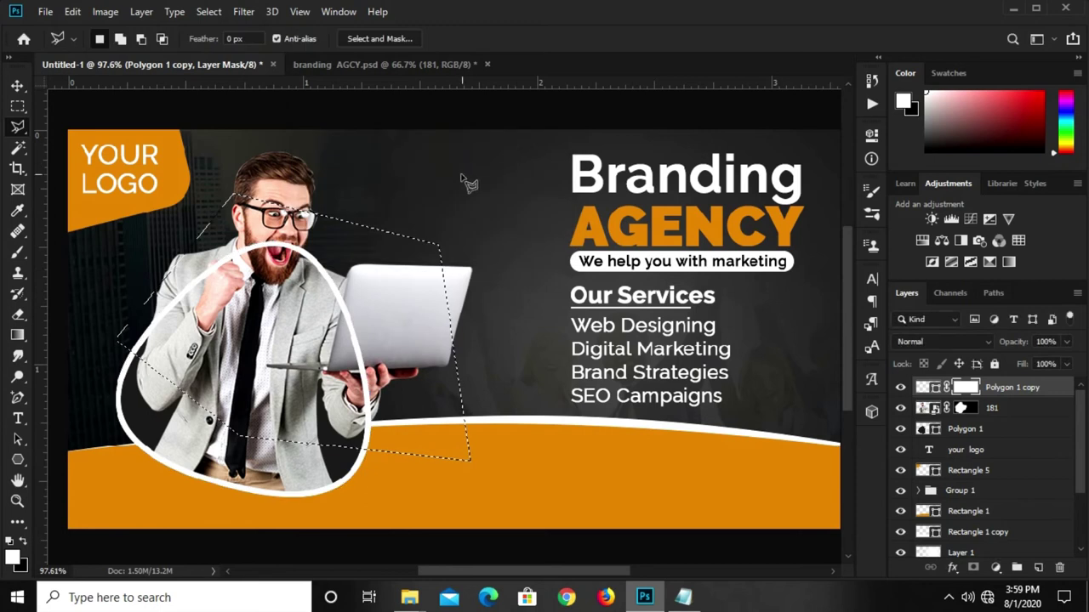
key(ctrl+d)
key(ctrl+minus)
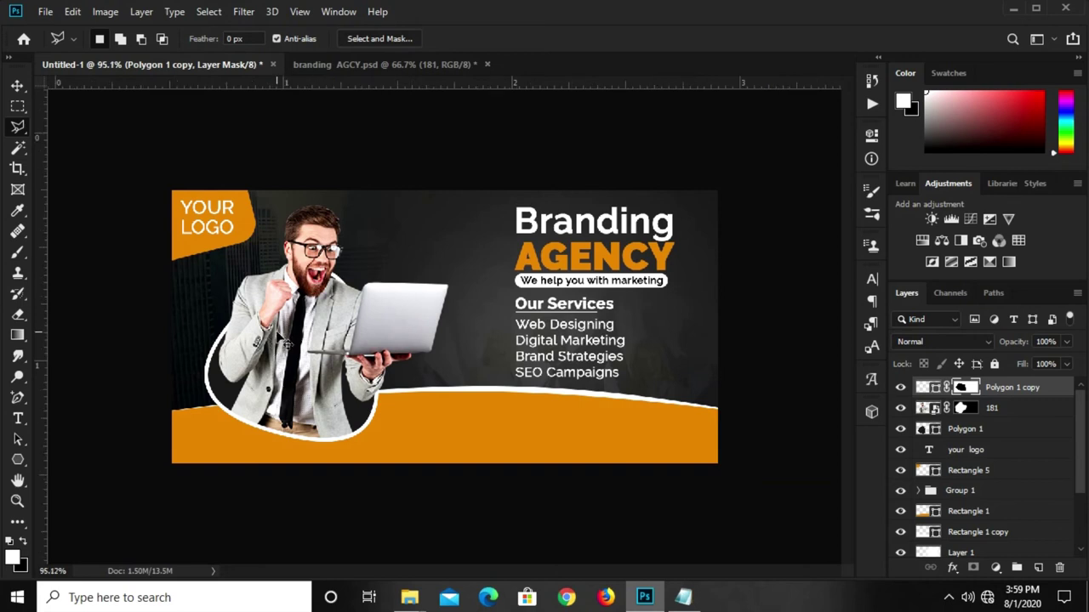
scroll(285, 343, up, 2)
- In branding AGCY.psd, hide the 181 layer and copy the globe image
key(v)
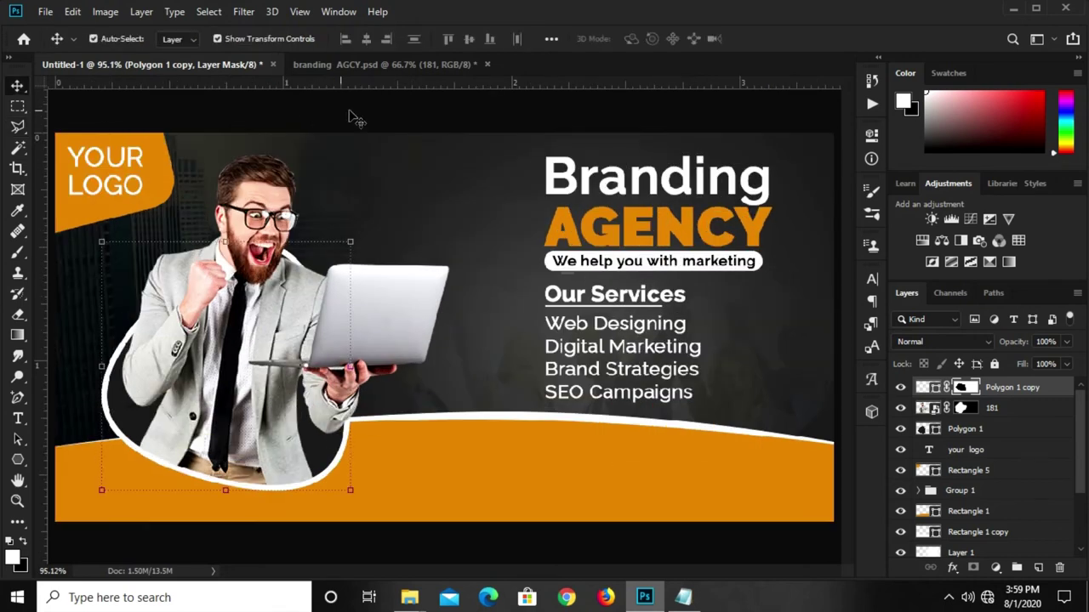
click(405, 119)
click(285, 64)
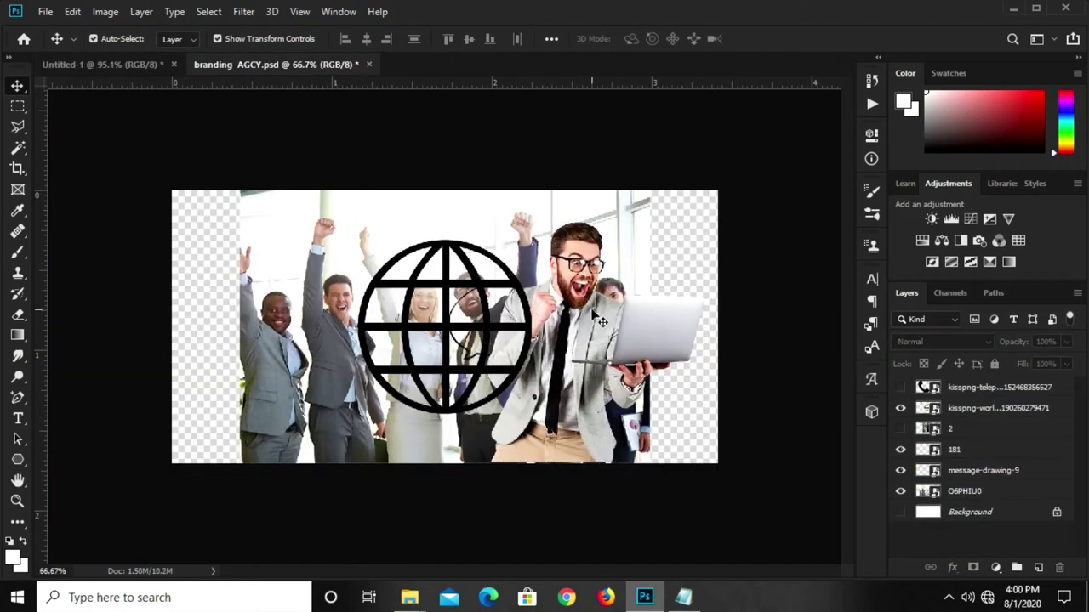
click(900, 449)
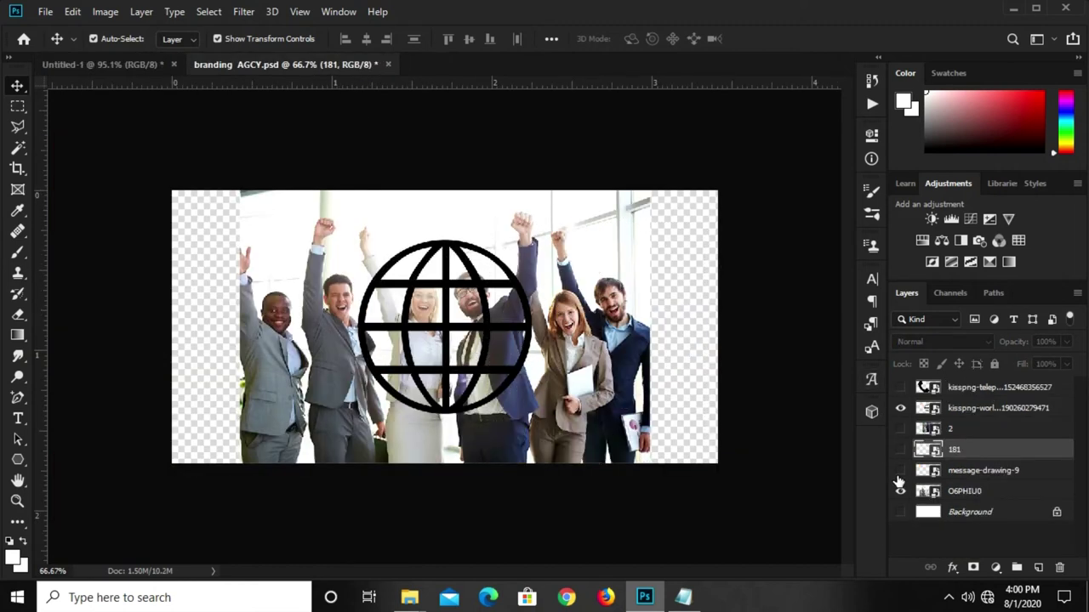
drag(412, 250, 323, 275)
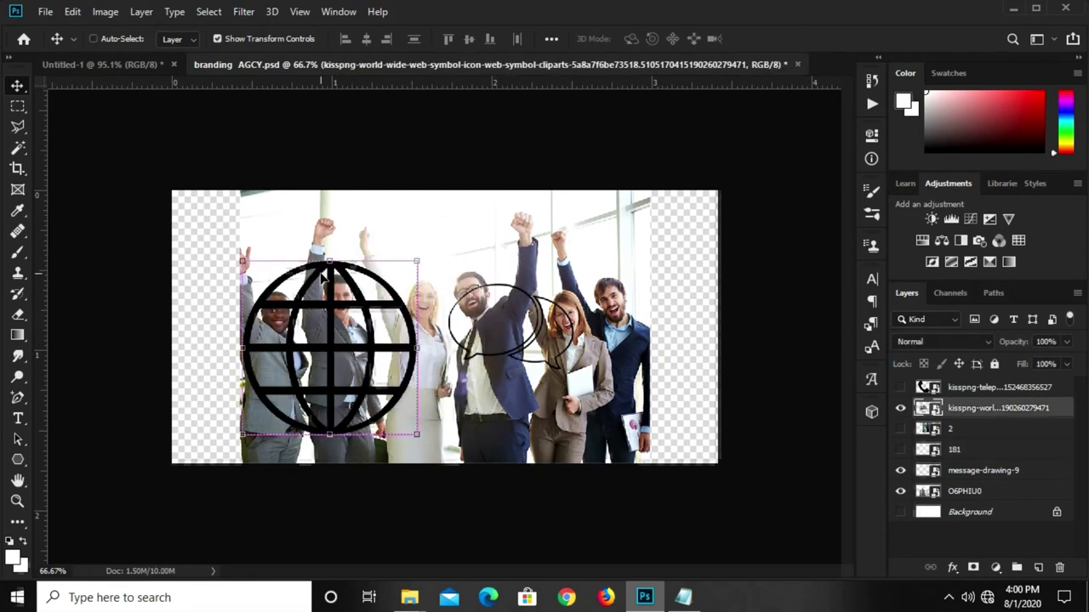
key(ctrl+h)
- Paste the globe into Untitled-1, shrink it to a small icon, and centre it on the orange band
key(ctrl+Tab)
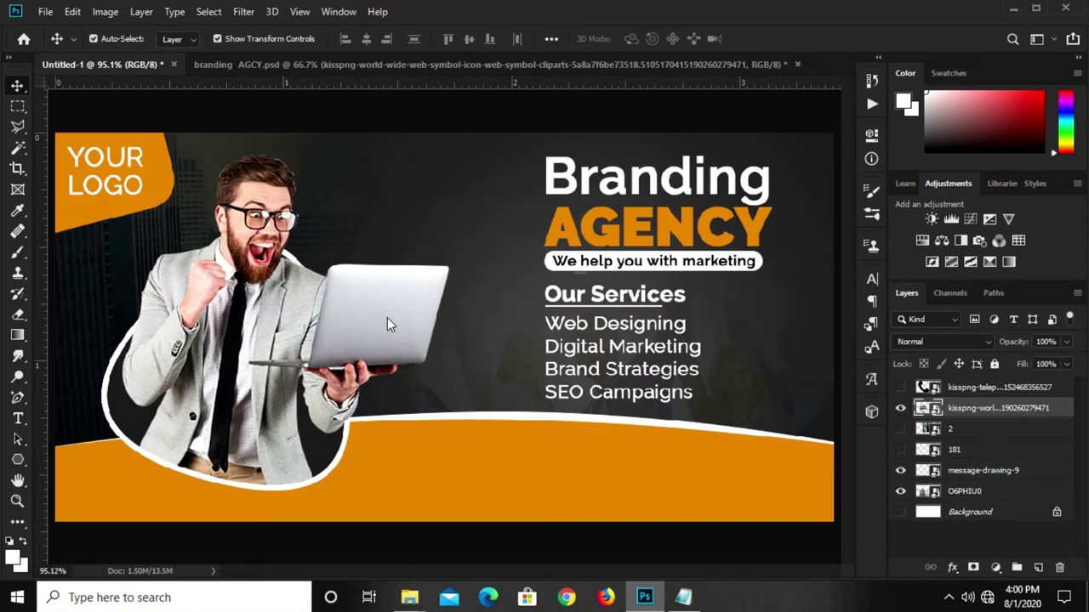
key(ctrl+v)
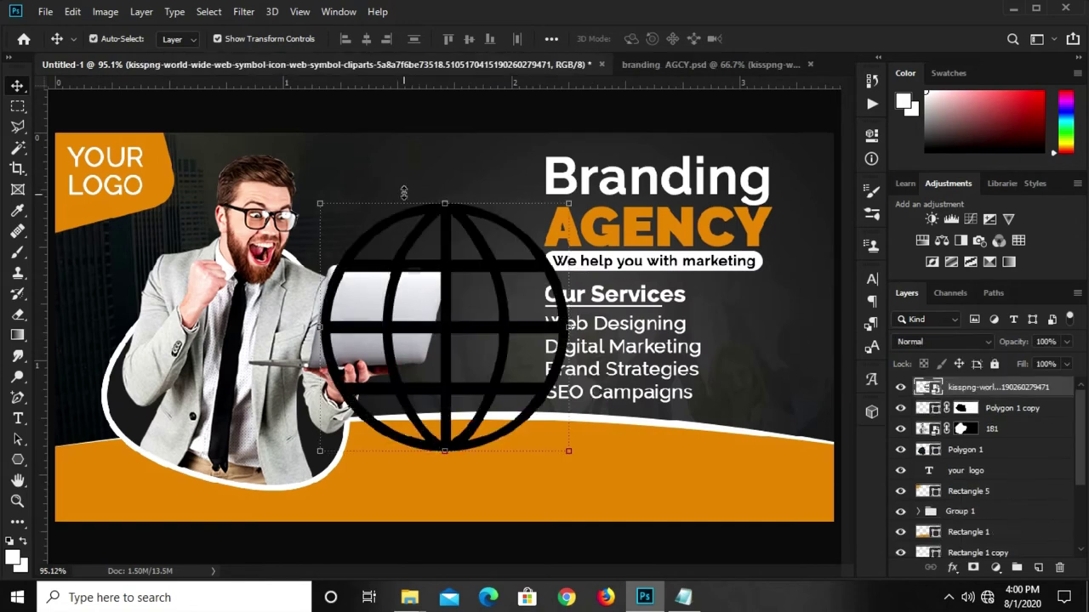
key(ctrl+t)
mouse_move(444, 136)
mouse_down()
mouse_move(445, 506)
mouse_move(559, 476)
mouse_up()
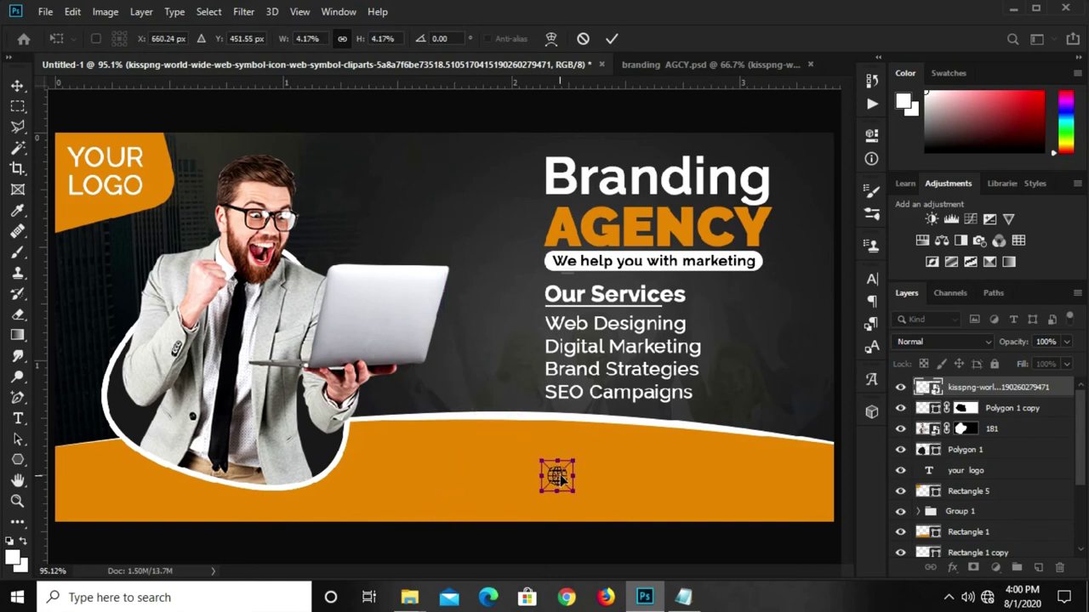
key(Return)
drag(555, 489, 549, 492)
- Nudge the orange band layers Rectangle 1 and Rectangle 1 copy slightly down
click(639, 124)
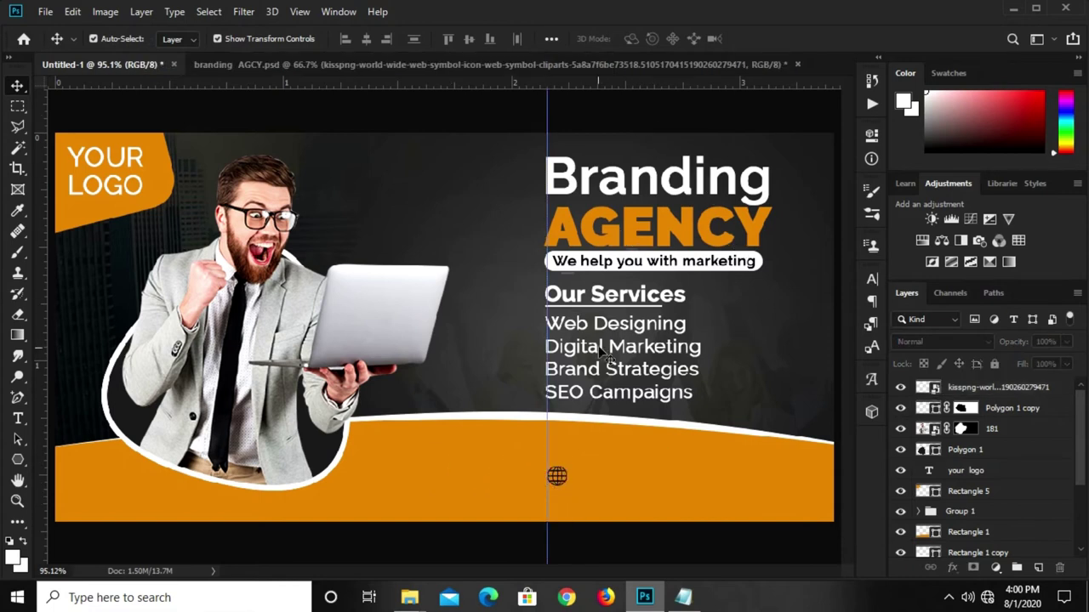
click(562, 478)
scroll(564, 479, up, 1)
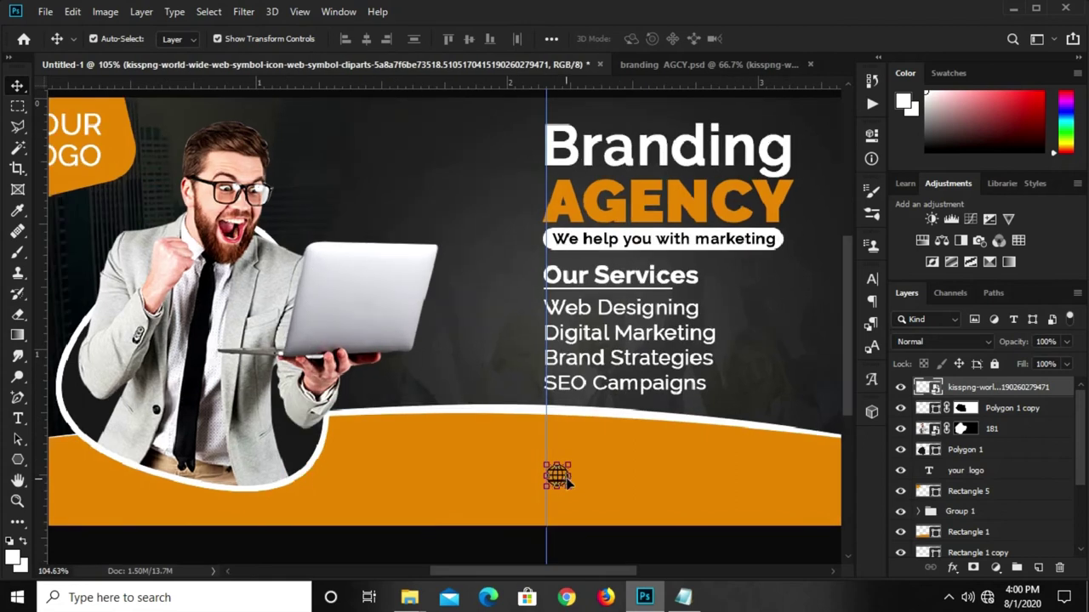
click(634, 460)
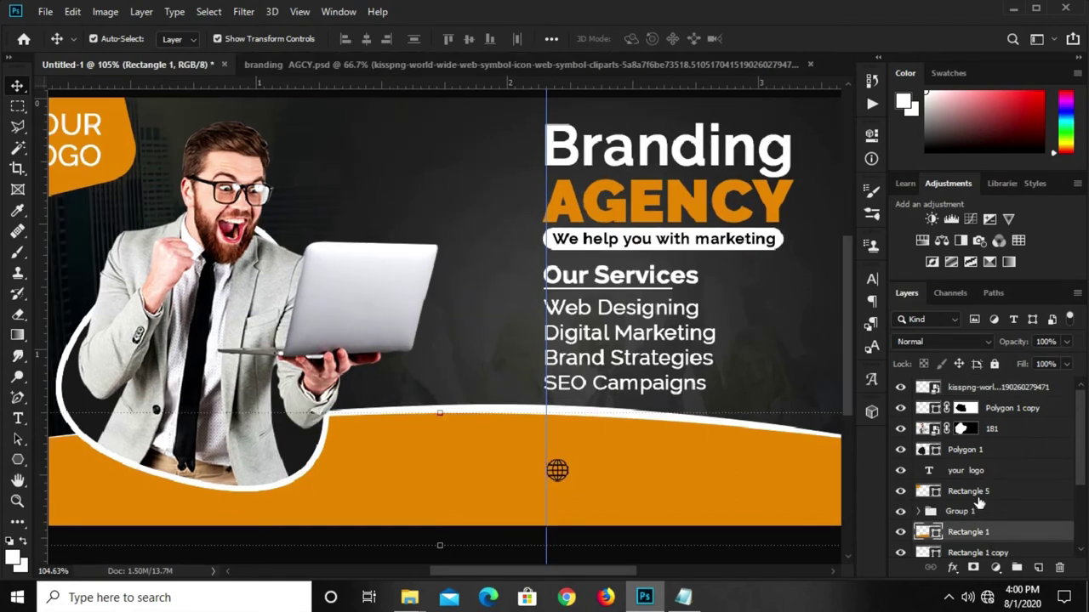
scroll(983, 522, down, 1)
shift+click(981, 532)
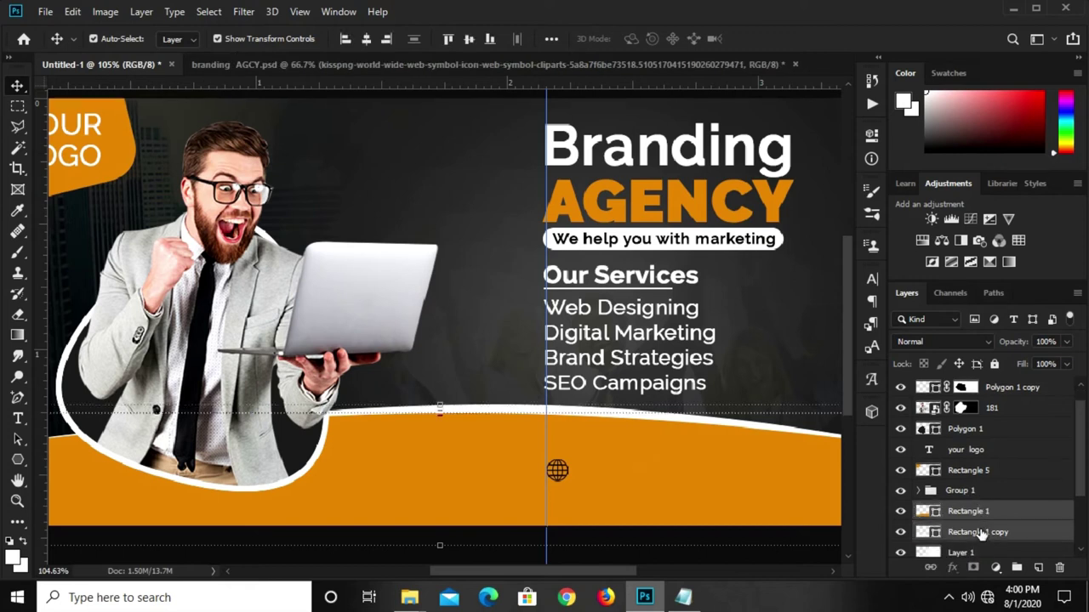
key(Down)
key(Down)
key(Down)
key(Down)
key(Down)
key(Down)
key(Down)
key(Down)
key(Down)
key(Down)
key(Down)
- Move the Our Services heading, Rectangle 3 and the service list down slightly
click(619, 282)
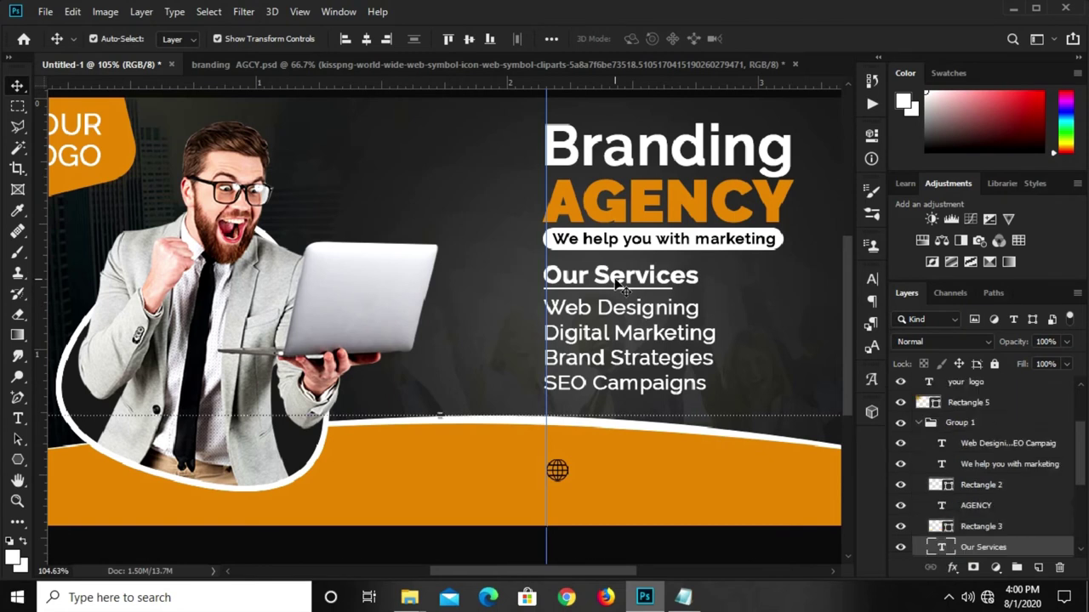
scroll(619, 282, up, 1)
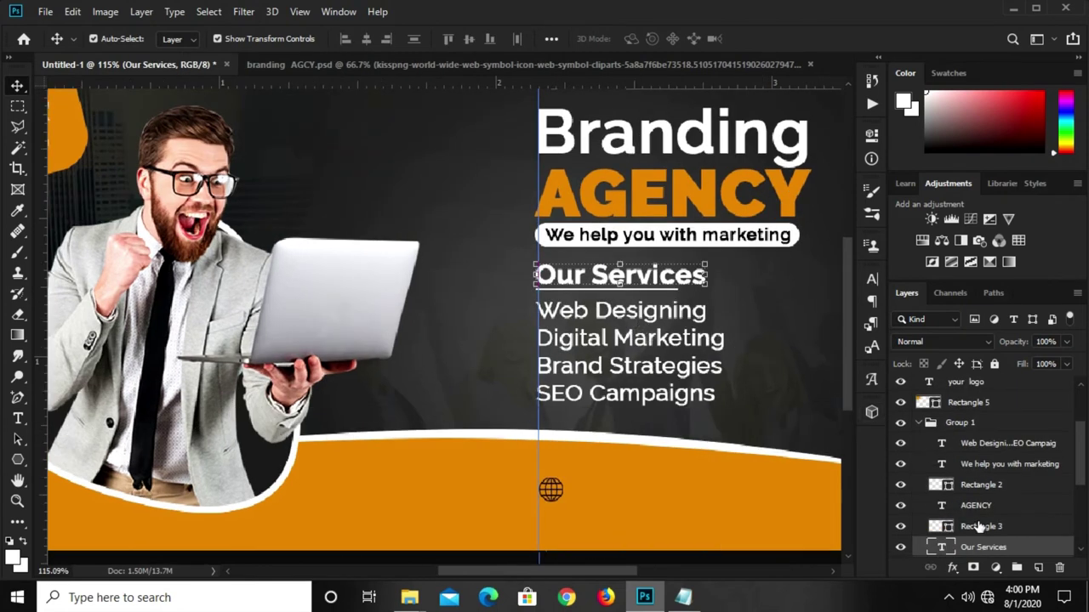
shift+click(981, 528)
shift+click(654, 344)
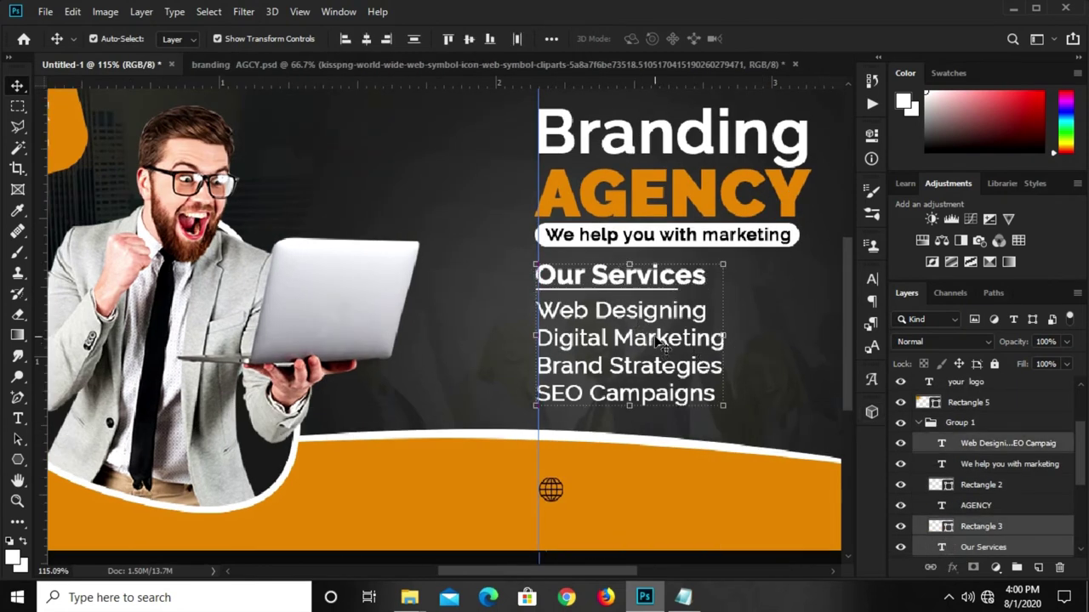
key(Down)
key(Down)
key(Down)
key(Down)
key(Down)
key(Down)
key(Down)
key(Down)
key(Up)
- Fit the banner on screen and slightly adjust the globe icon's position
key(ctrl+0)
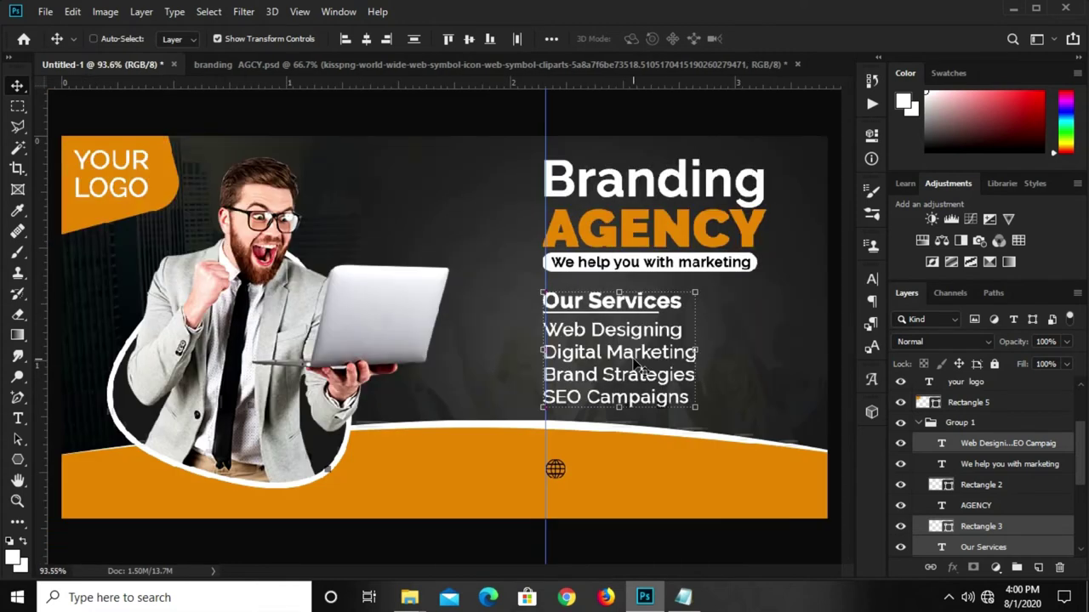
click(749, 336)
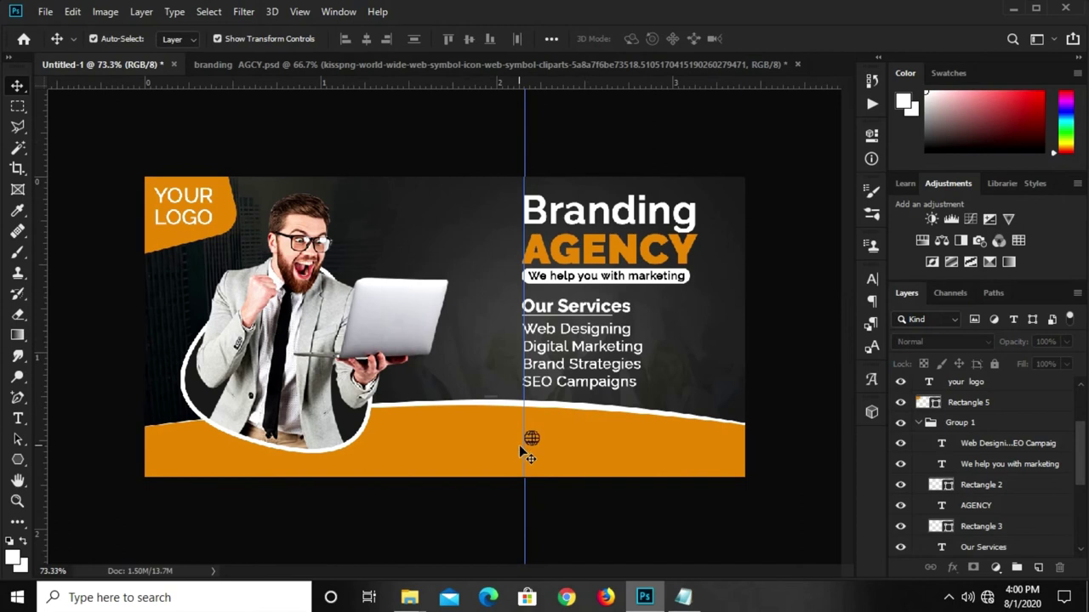
drag(531, 446, 526, 440)
key(ctrl+plus)
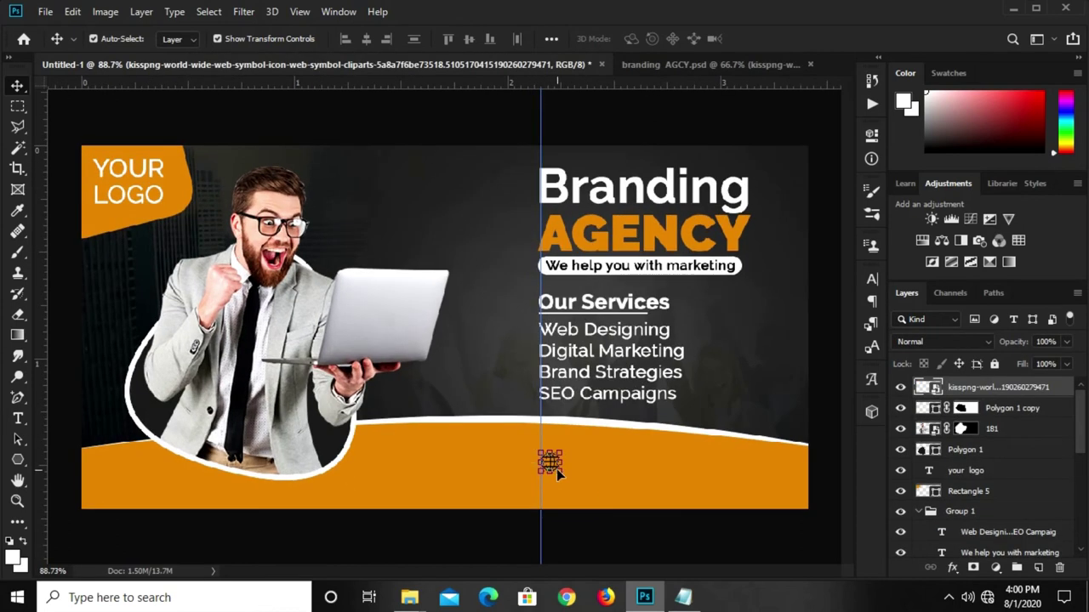
click(651, 550)
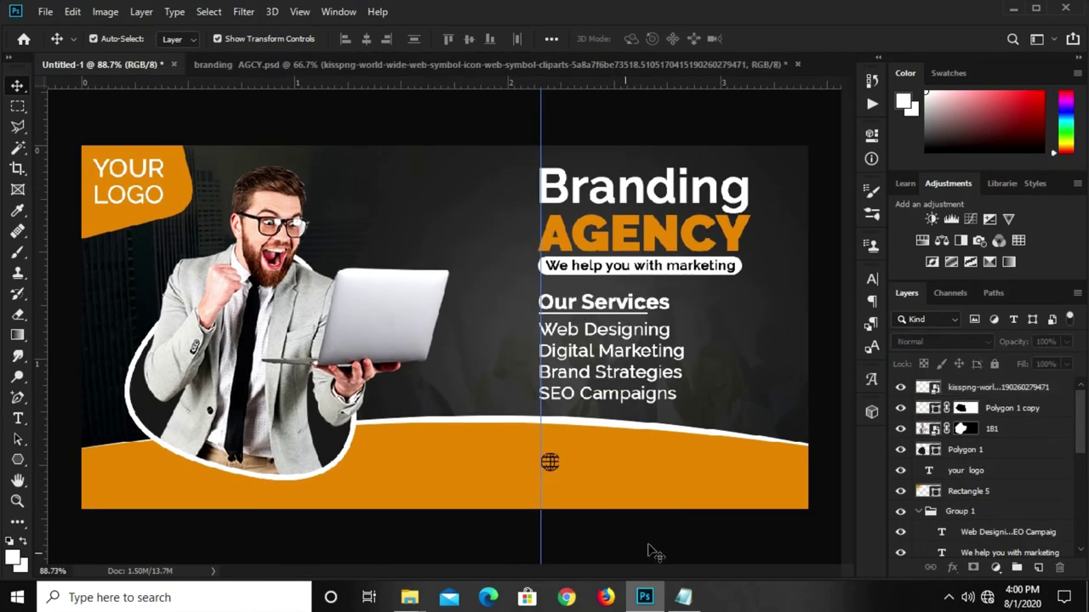
- Show the telephone icon in branding AGCY.psd and drag it into the banner
click(470, 66)
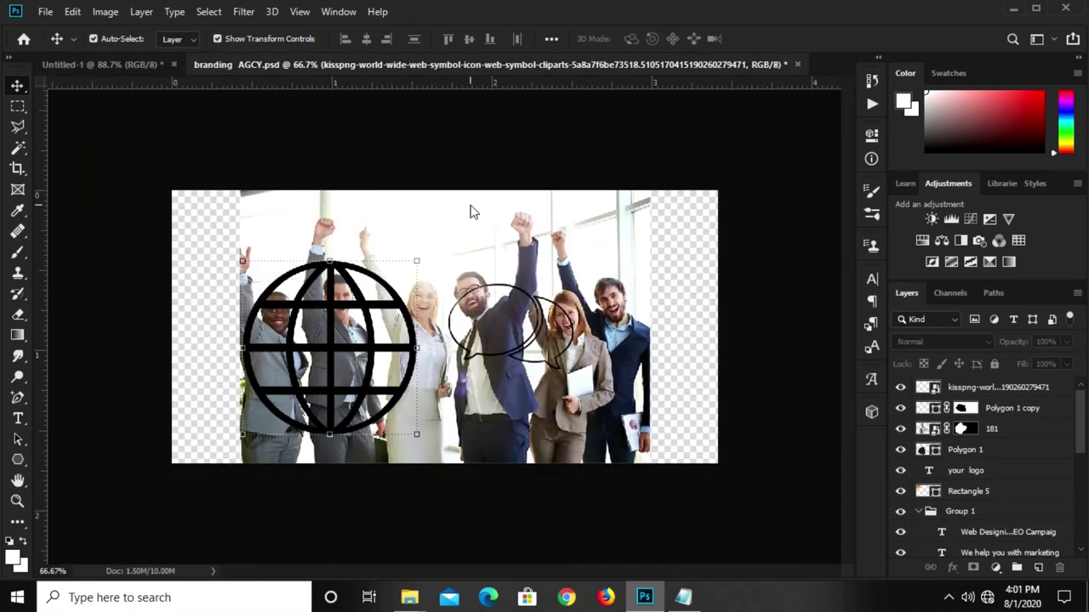
click(900, 390)
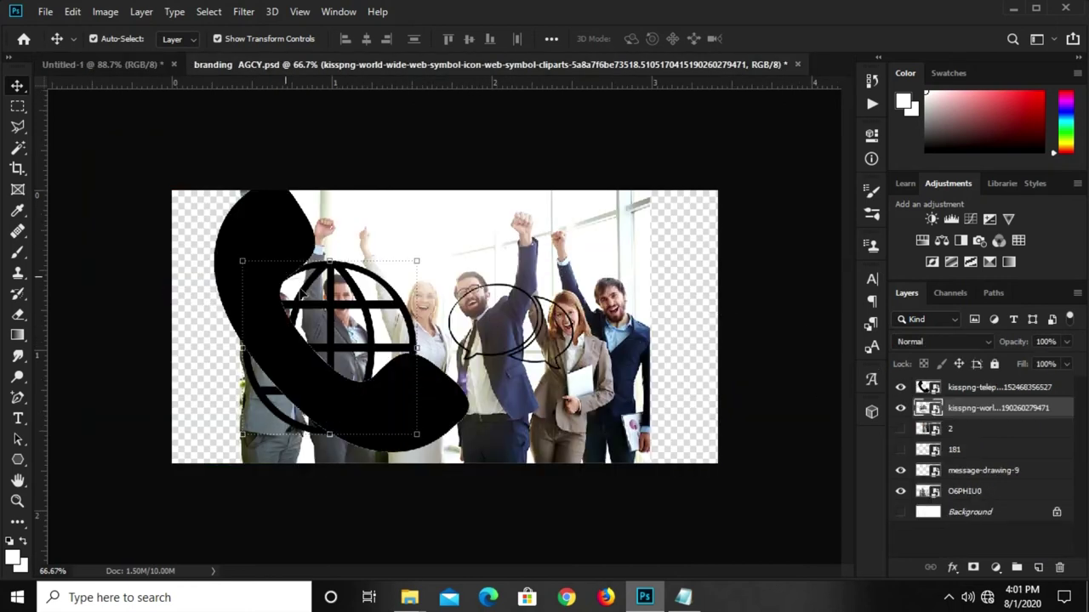
ctrl+click(242, 213)
mouse_move(252, 214)
mouse_down()
mouse_move(481, 331)
mouse_move(546, 403)
mouse_up()
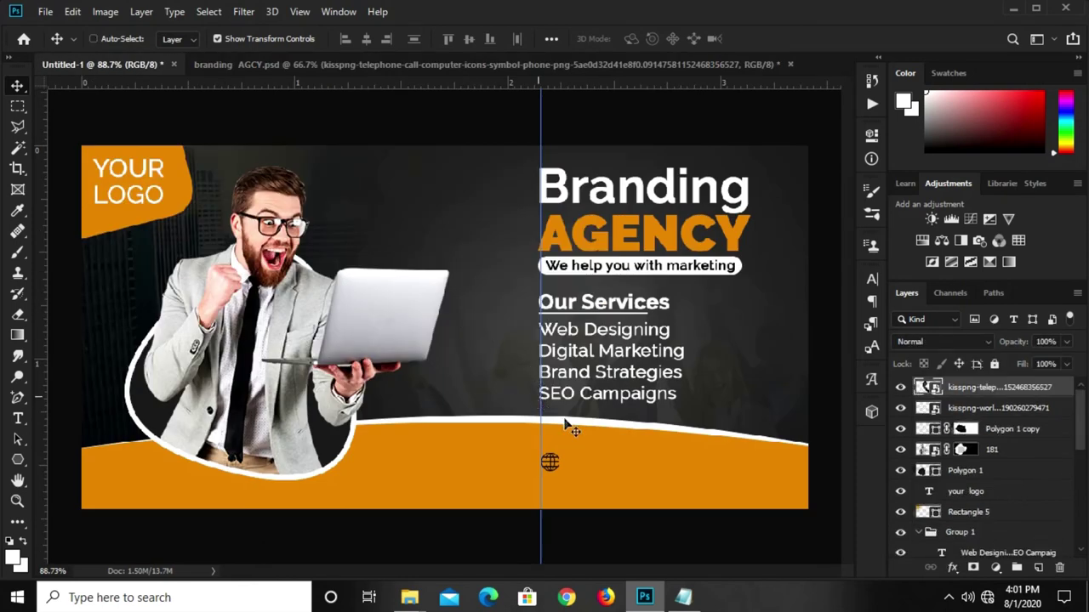
- Scale the phone icon down to a small size
key(ctrl+t)
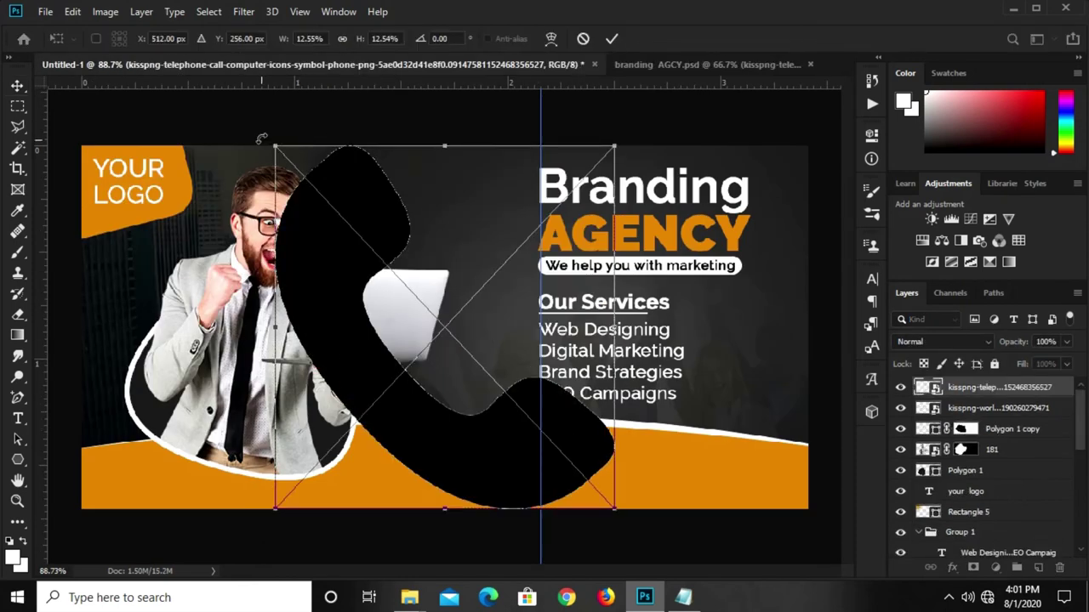
drag(270, 137, 586, 473)
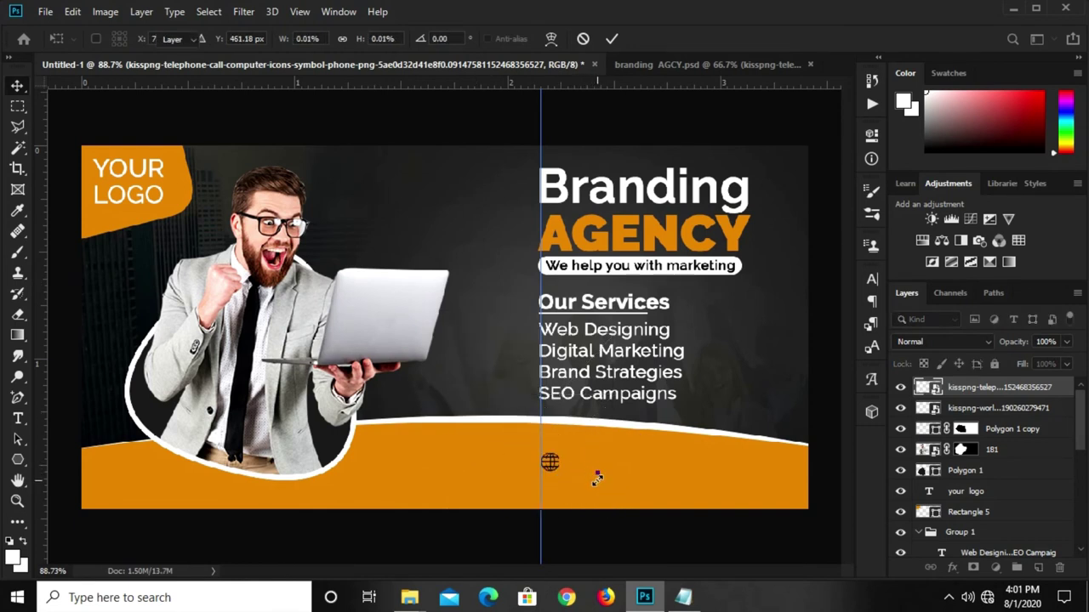
key(Escape)
mouse_move(274, 147)
mouse_down()
mouse_move(513, 425)
mouse_move(559, 450)
mouse_move(522, 359)
mouse_move(583, 411)
mouse_up()
scroll(558, 450, up, 3)
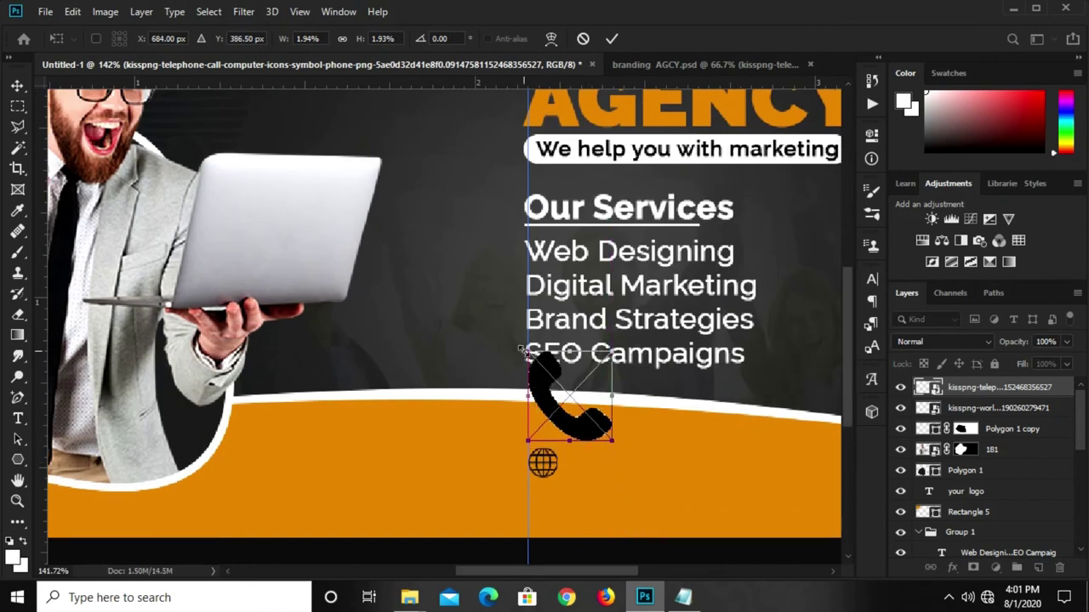
key(Return)
click(544, 463)
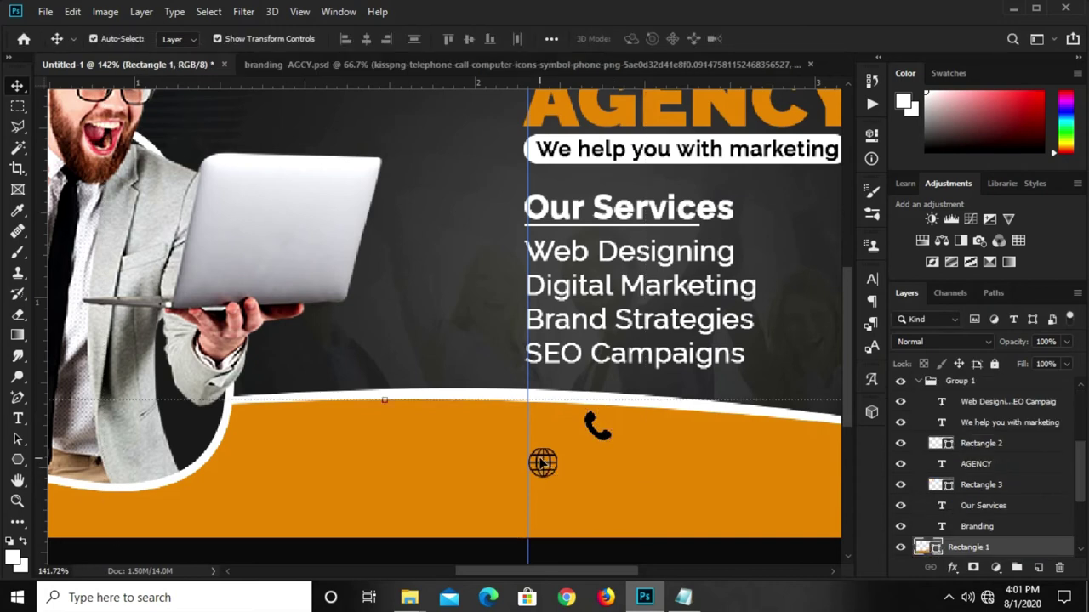
- Add guides at the globe's edges and place the phone icon just above the globe
drag(49, 437, 563, 490)
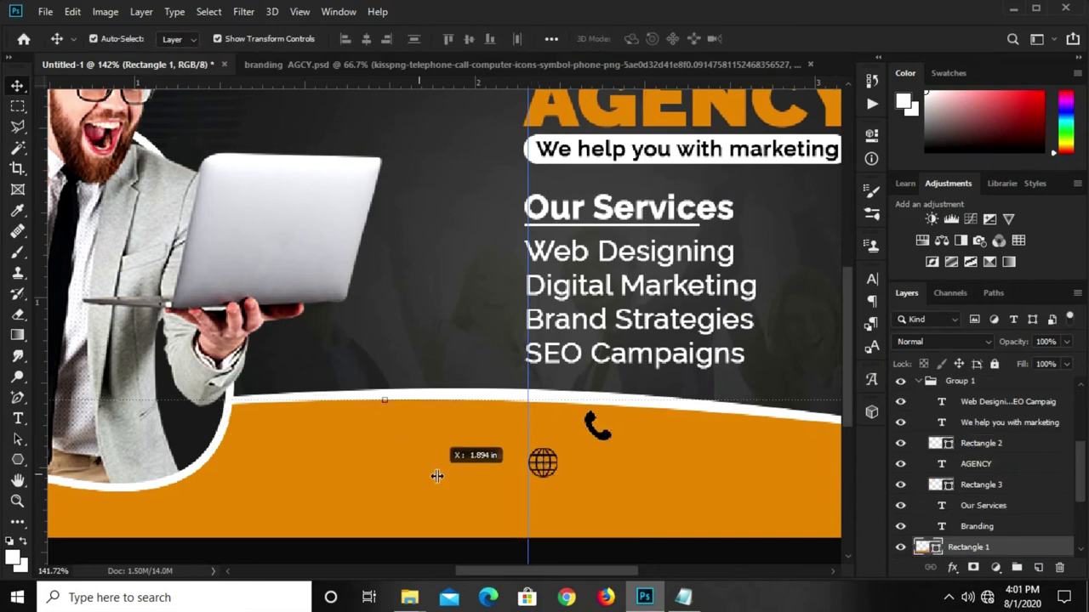
mouse_move(563, 491)
mouse_down()
mouse_move(555, 494)
mouse_move(556, 478)
mouse_up()
click(542, 470)
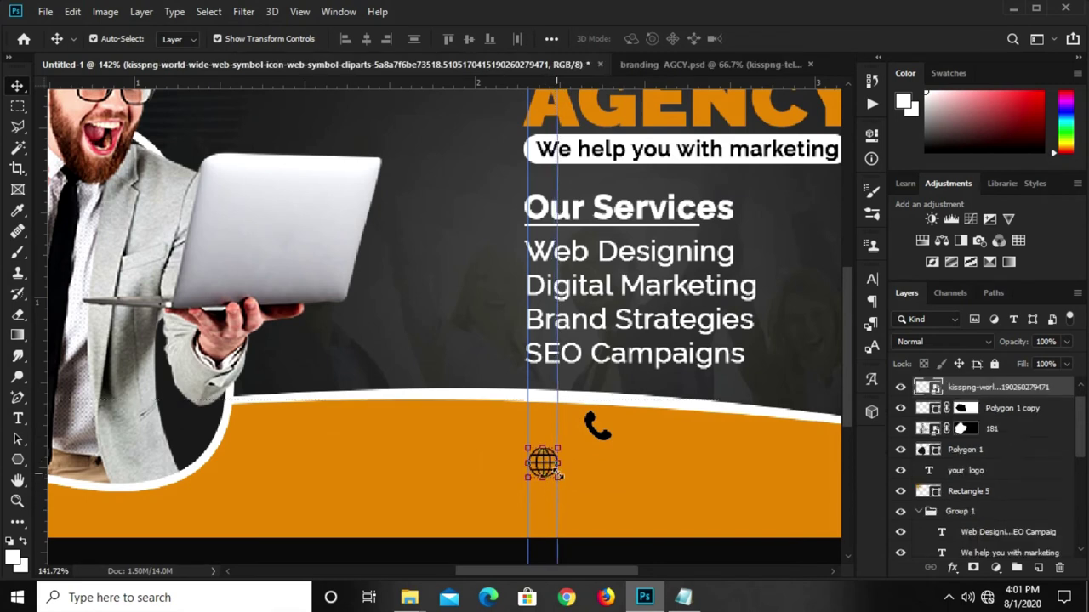
drag(602, 432, 539, 423)
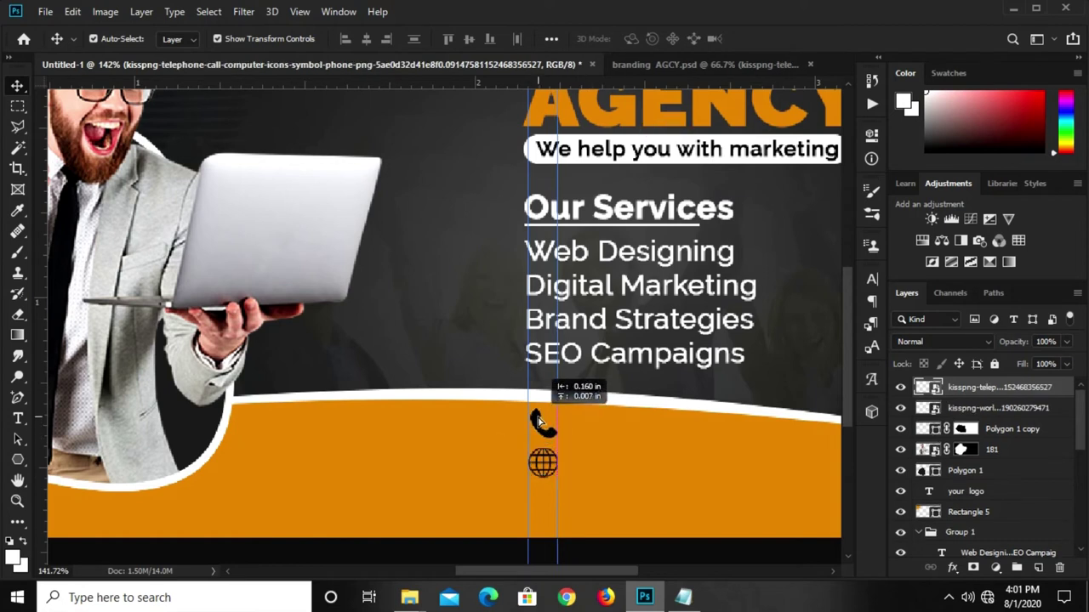
- Enlarge the phone icon slightly, then move the phone and globe icons down together
scroll(560, 439, up, 3)
key(ctrl+t)
drag(559, 437, 563, 441)
key(Left)
key(Left)
key(Up)
key(Up)
key(Return)
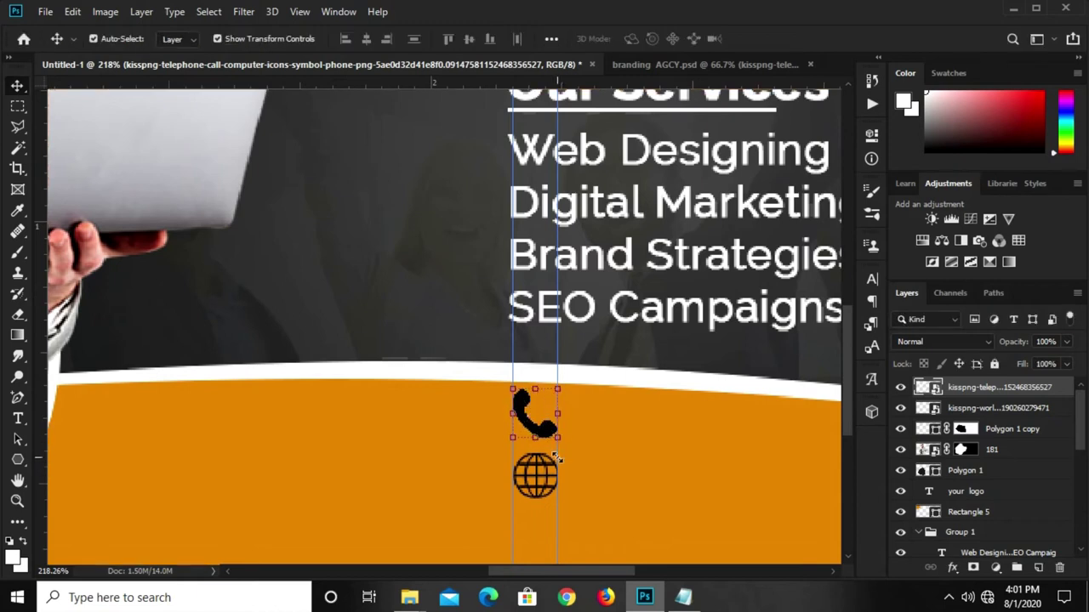
shift+click(539, 498)
drag(547, 505, 547, 530)
- Raise the phone icon slightly to align it directly above the globe
scroll(563, 443, down, 1)
scroll(562, 443, down, 5)
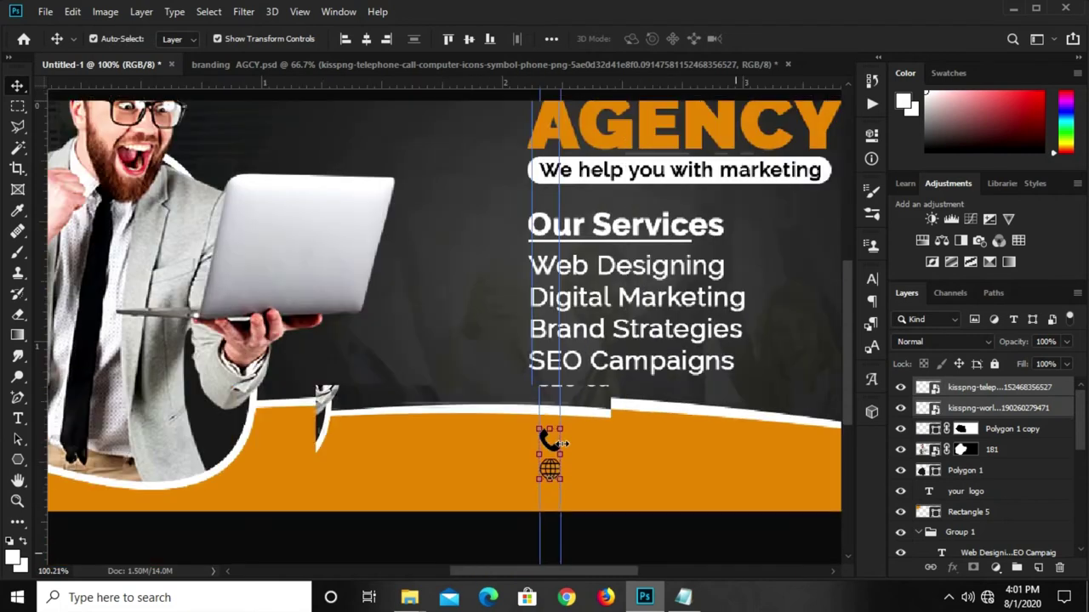
click(593, 534)
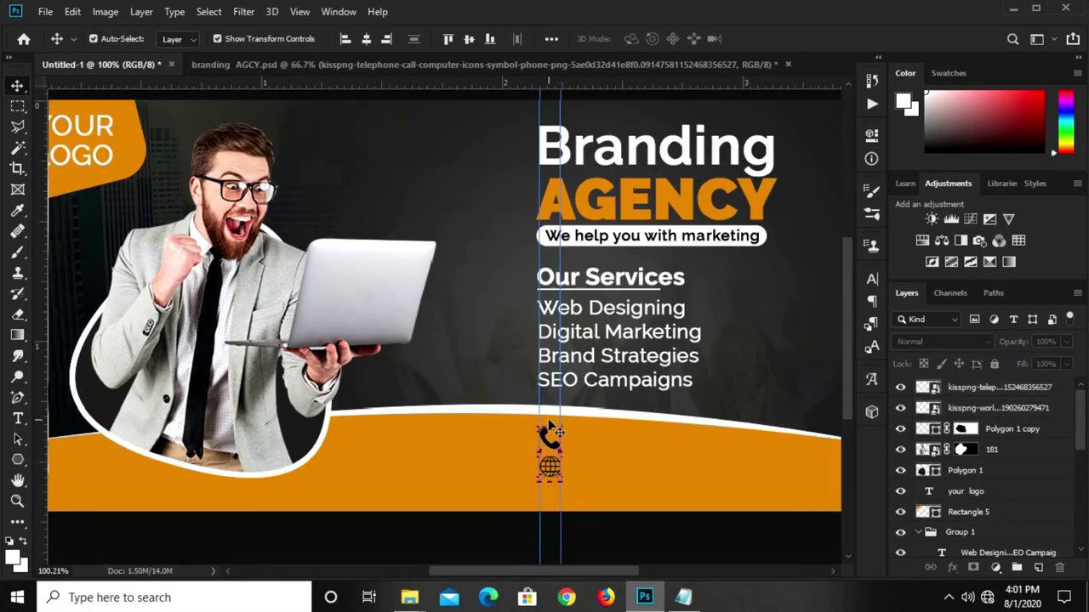
click(592, 534)
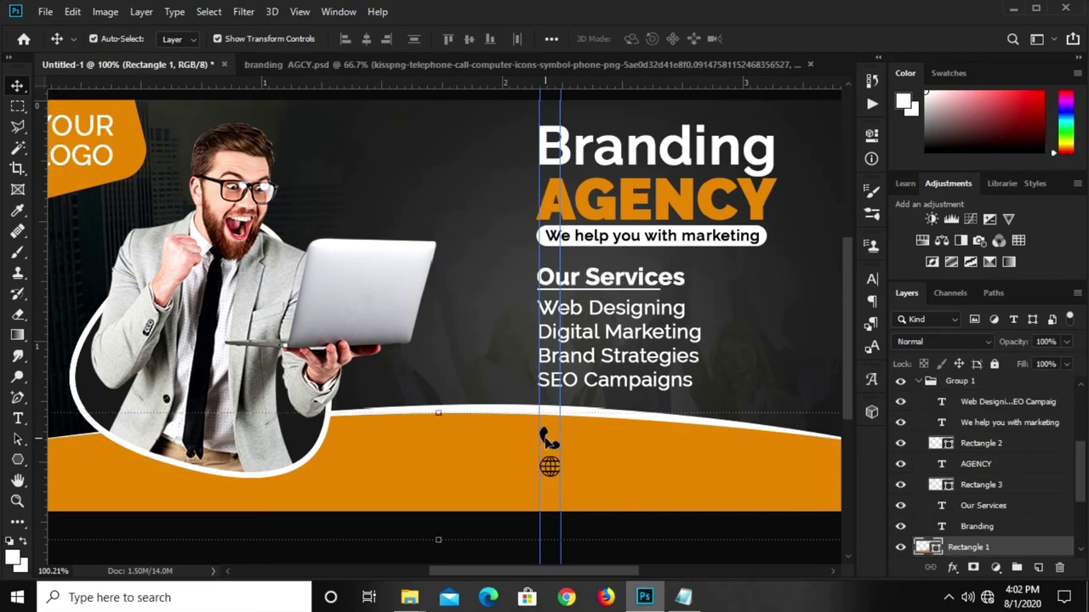
click(549, 439)
drag(549, 439, 551, 437)
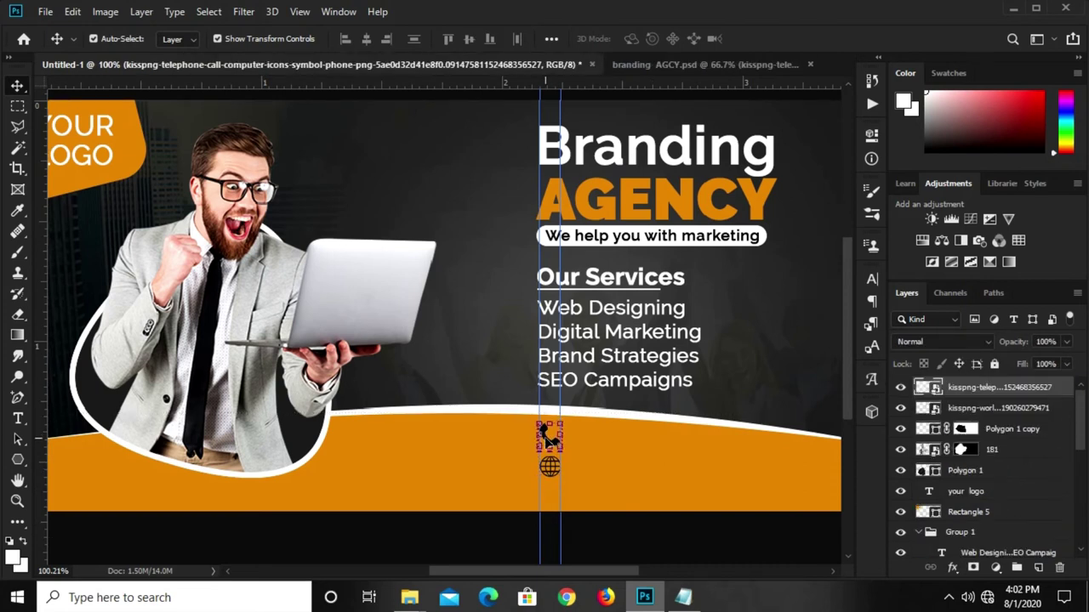
click(621, 534)
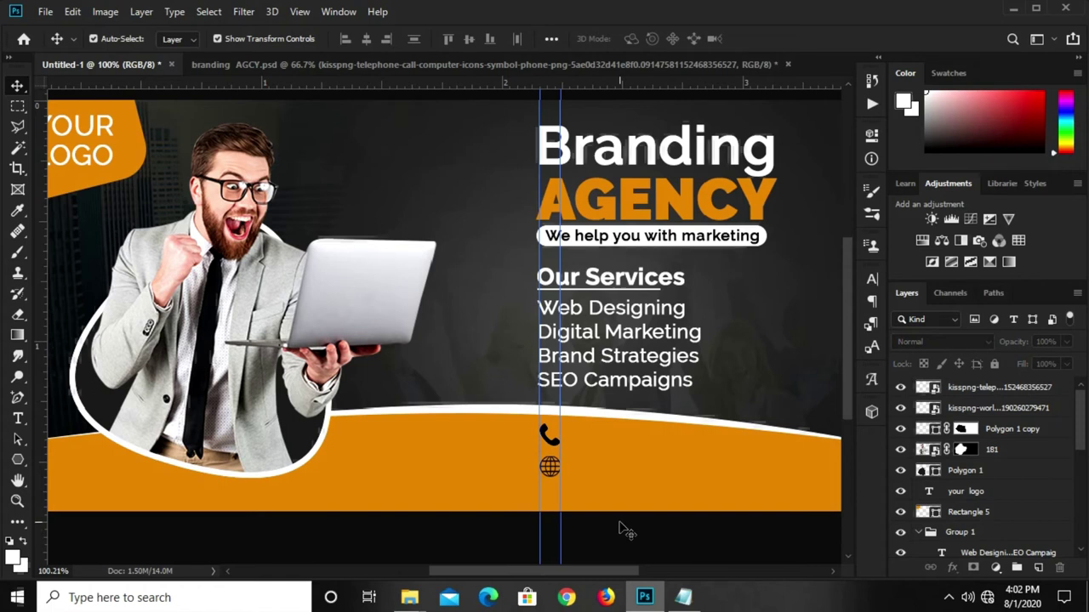
- Copy the phone number from Notepad and paste it as a text line beside the phone icon
click(683, 597)
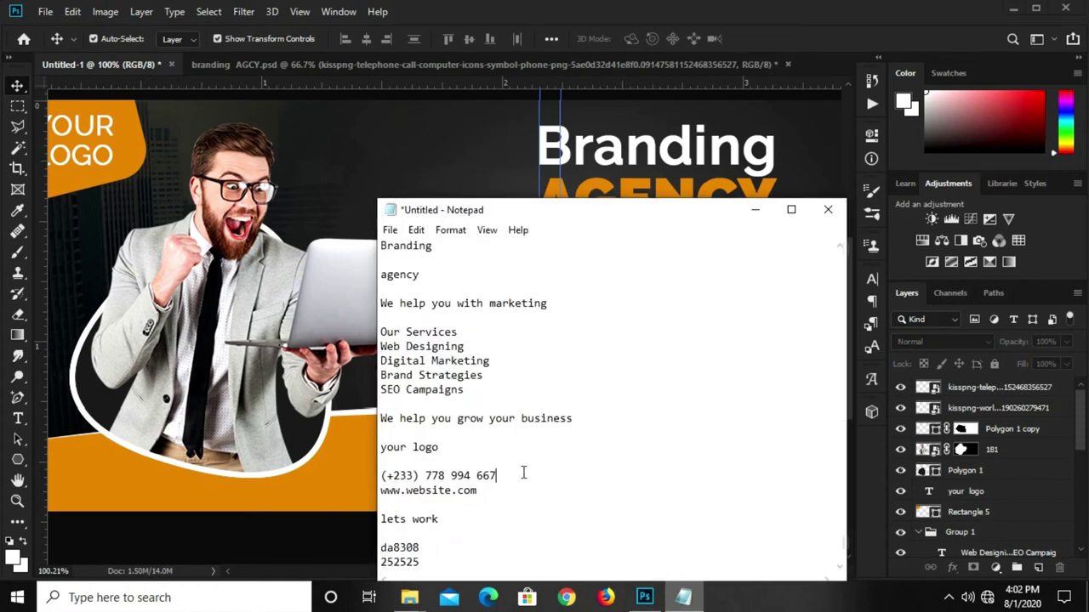
drag(496, 477, 380, 476)
right_click(397, 476)
click(488, 283)
click(324, 498)
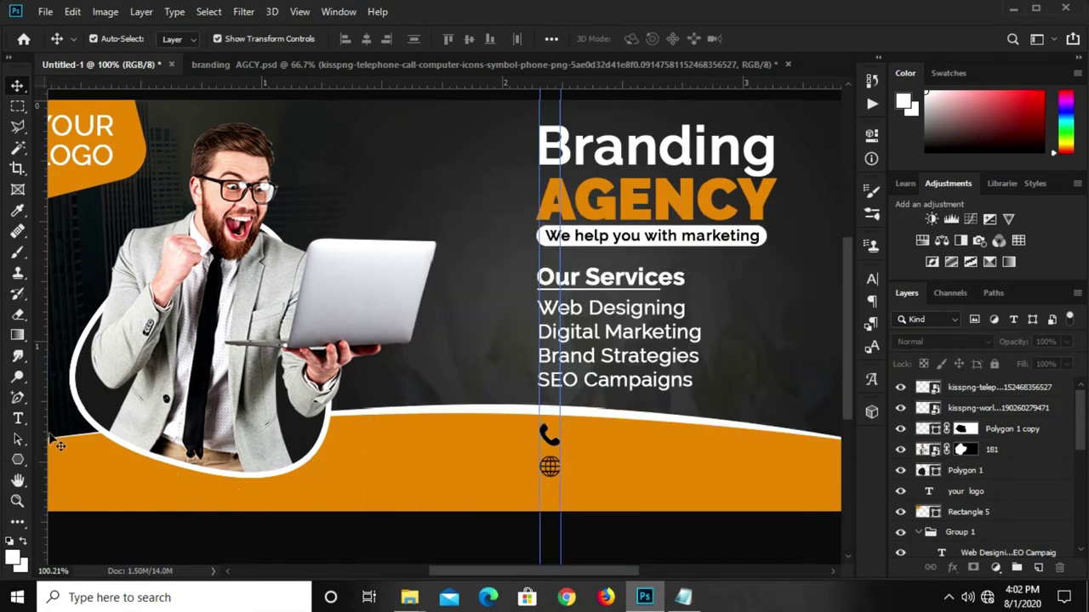
click(17, 419)
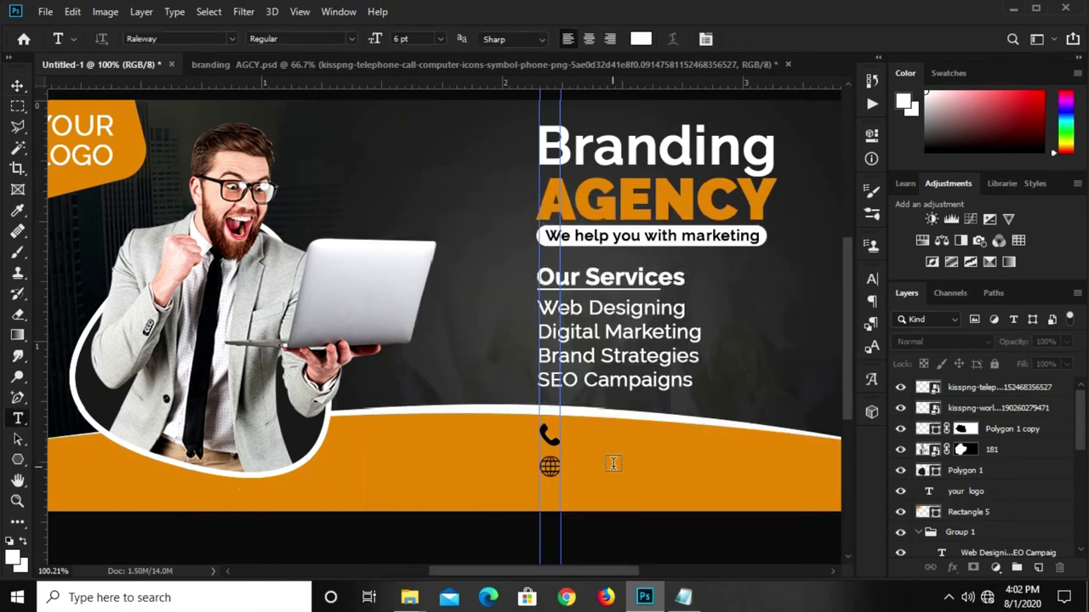
click(571, 432)
key(ctrl+v)
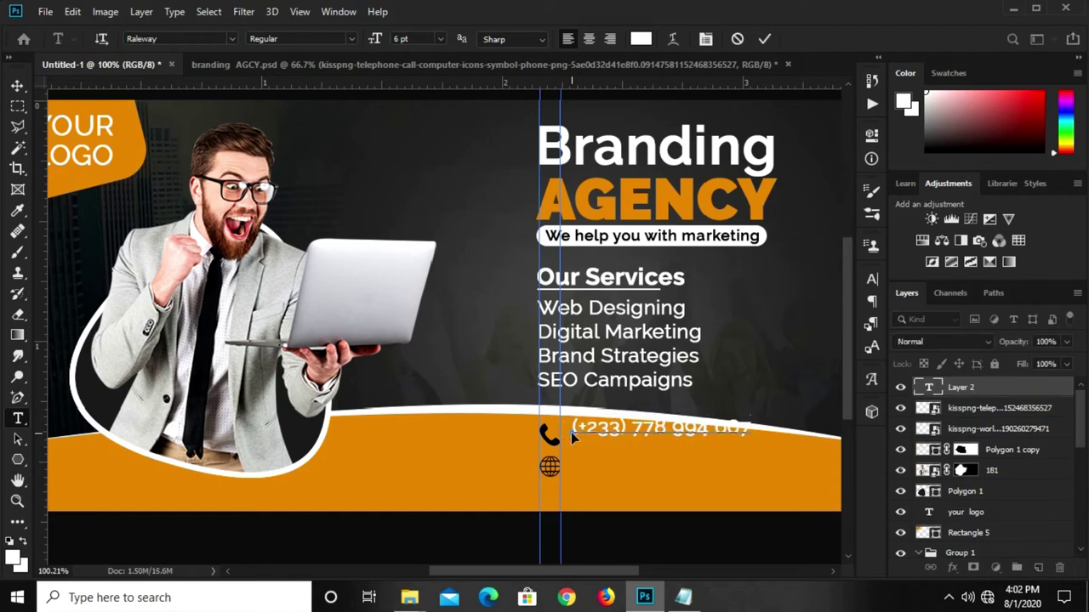
click(763, 43)
- Align the phone number with the icon and duplicate the line beside the globe
key(v)
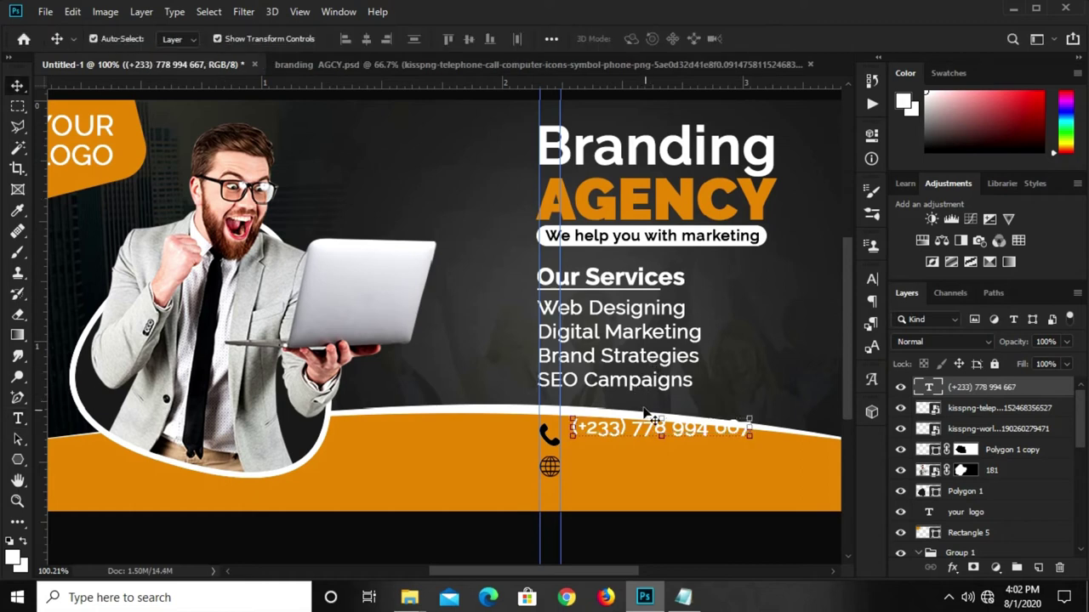
drag(700, 427, 697, 441)
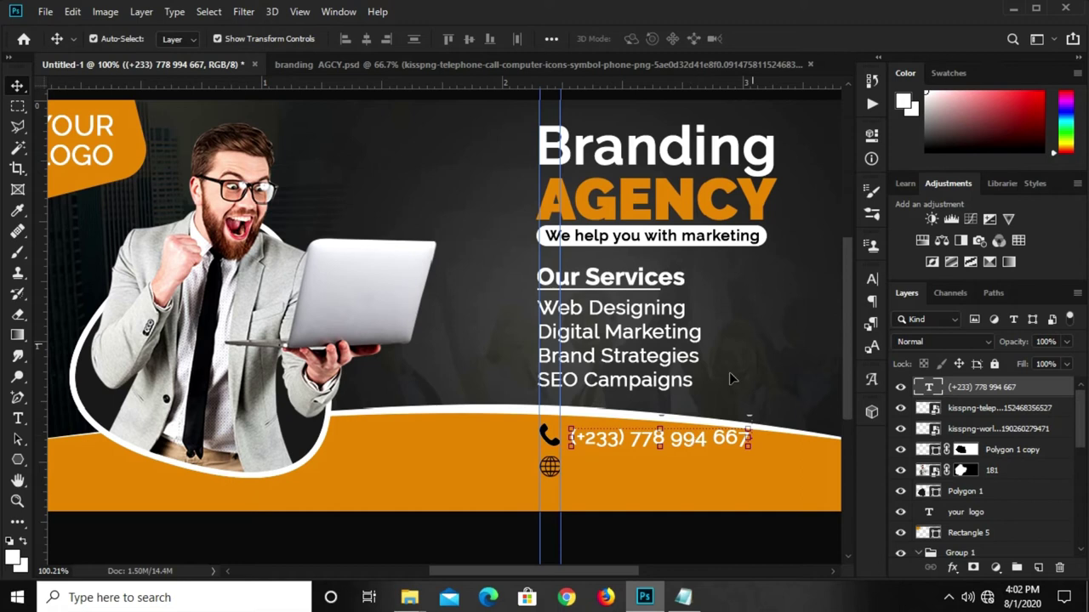
click(868, 284)
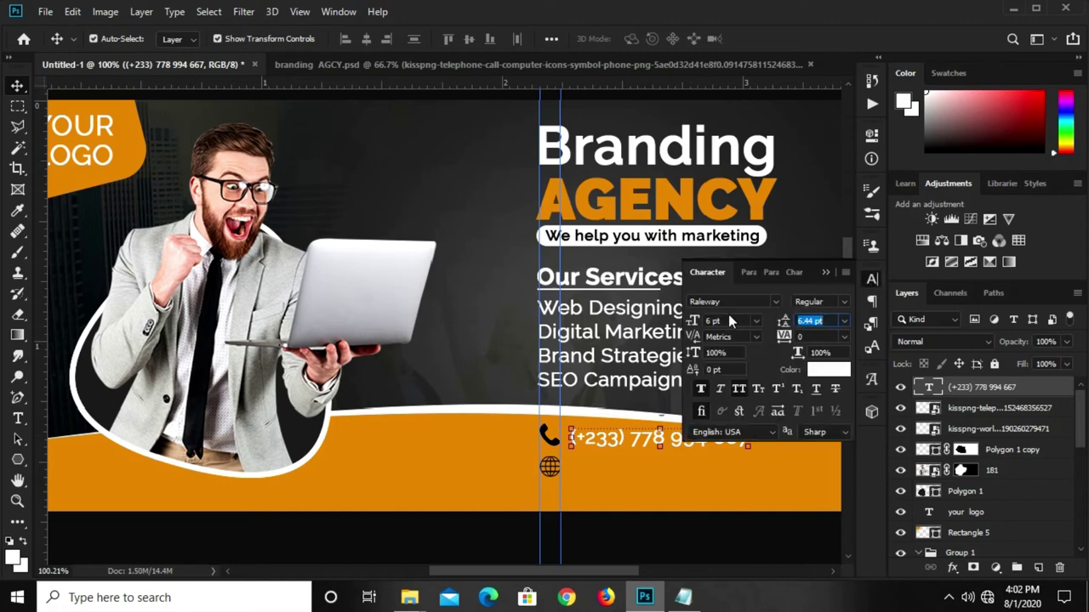
click(734, 321)
click(825, 273)
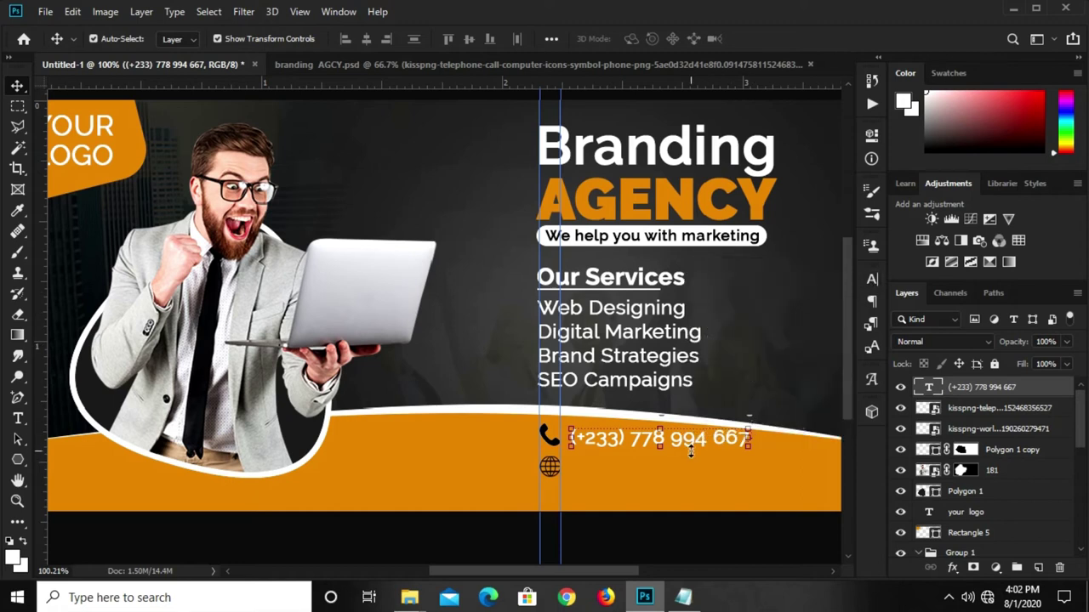
scroll(690, 443, up, 1)
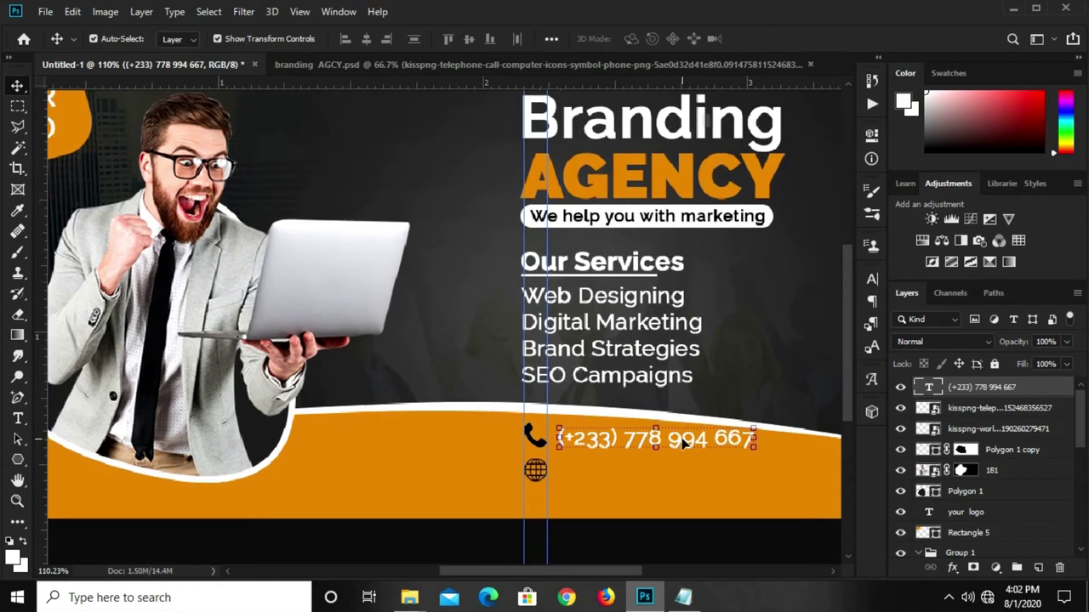
drag(680, 447, 676, 473)
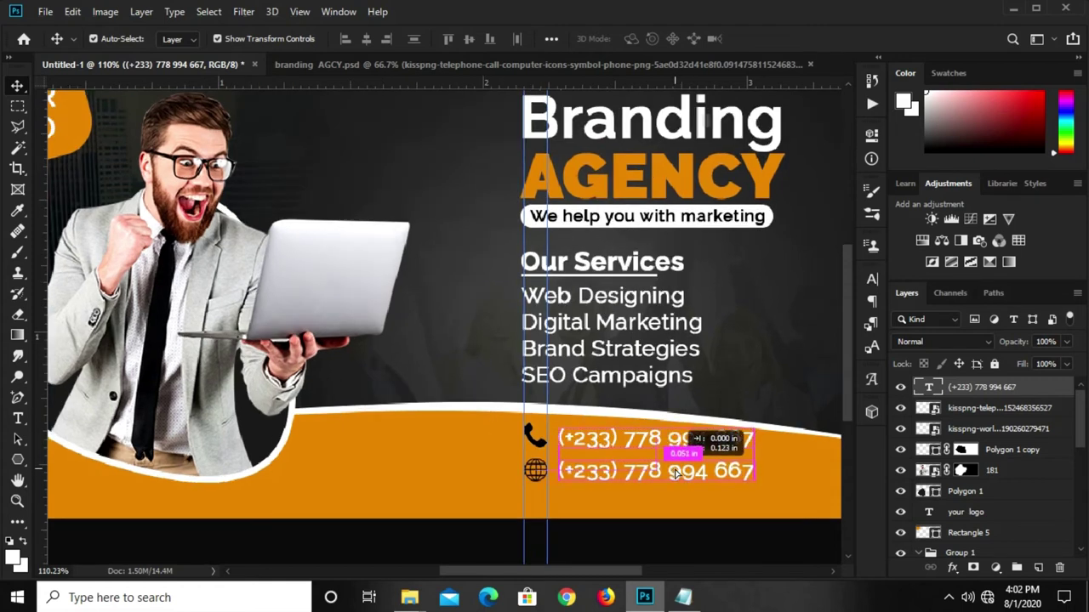
click(683, 597)
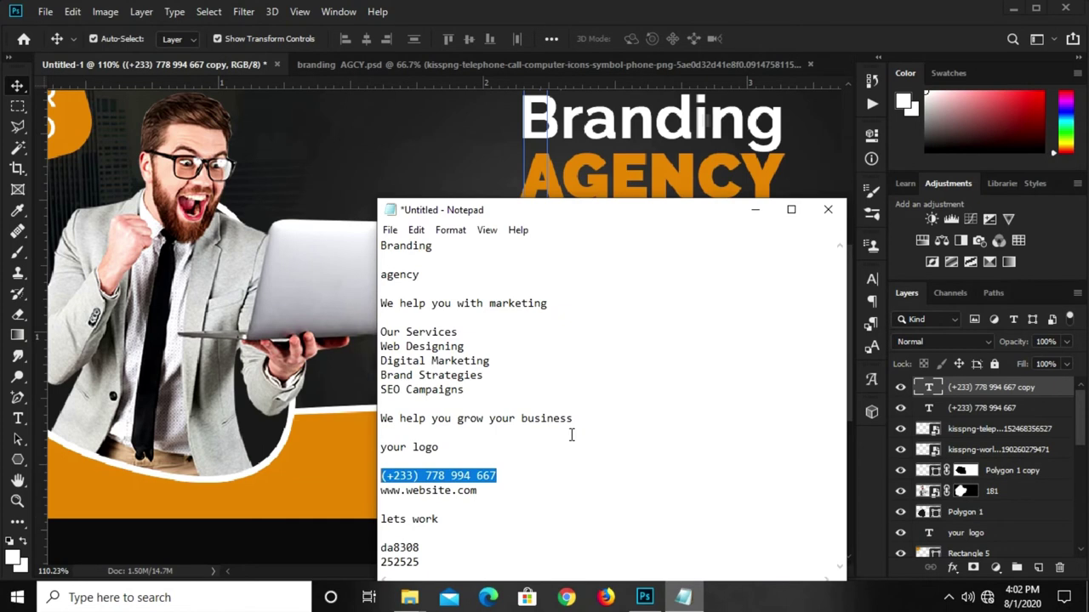
drag(475, 494, 402, 497)
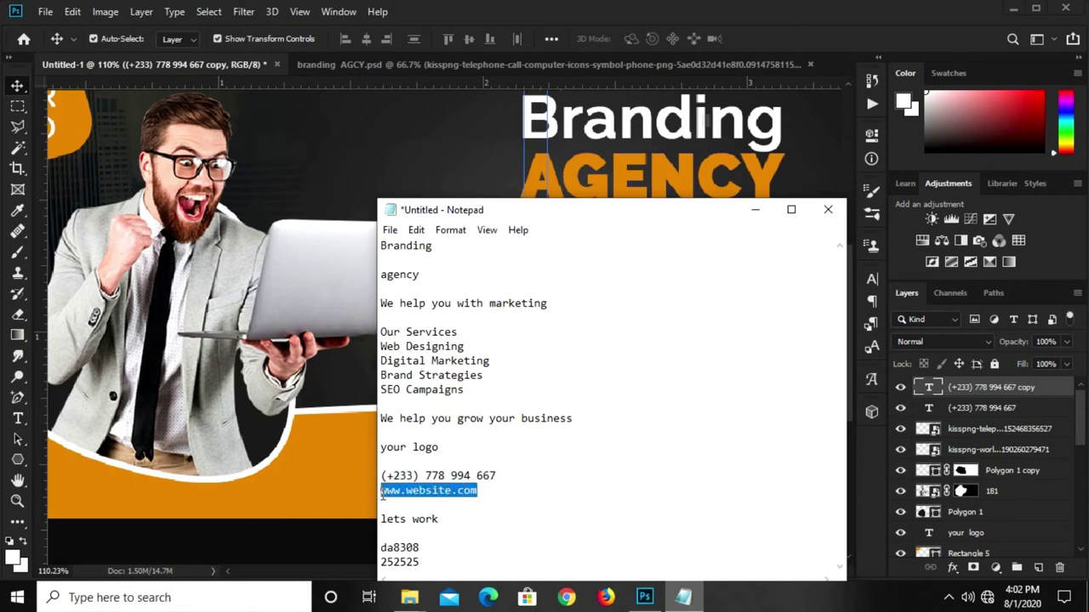
right_click(382, 494)
click(416, 302)
click(308, 455)
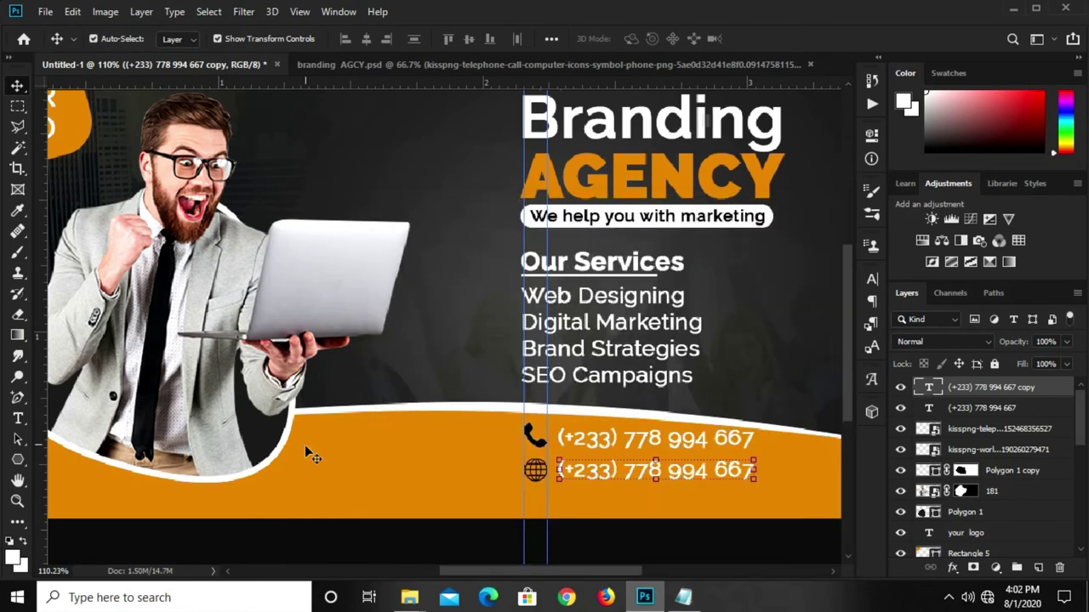
click(17, 419)
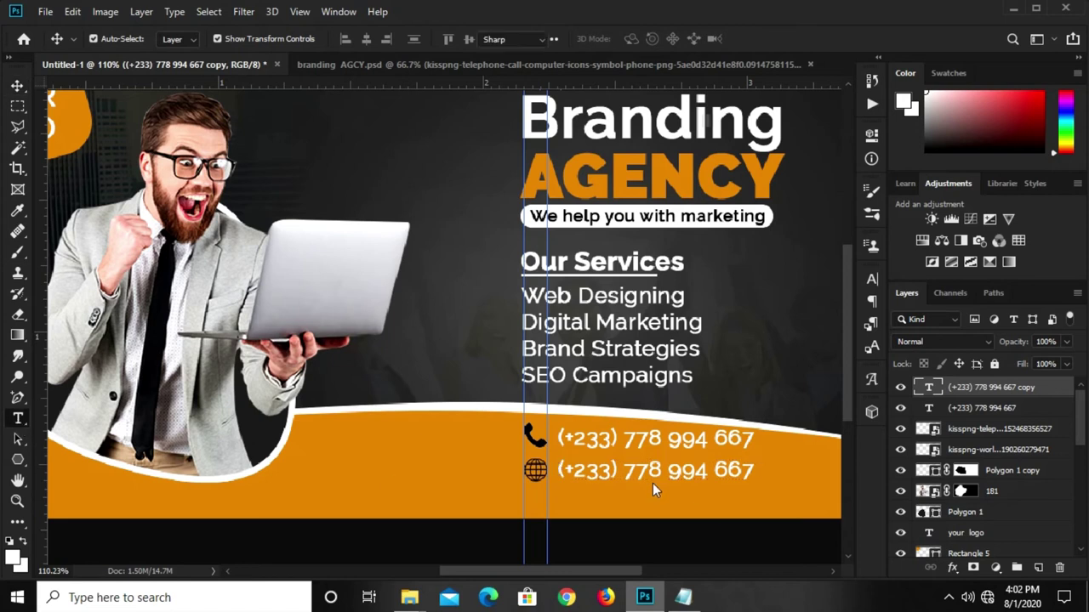
click(630, 470)
key(ctrl+a)
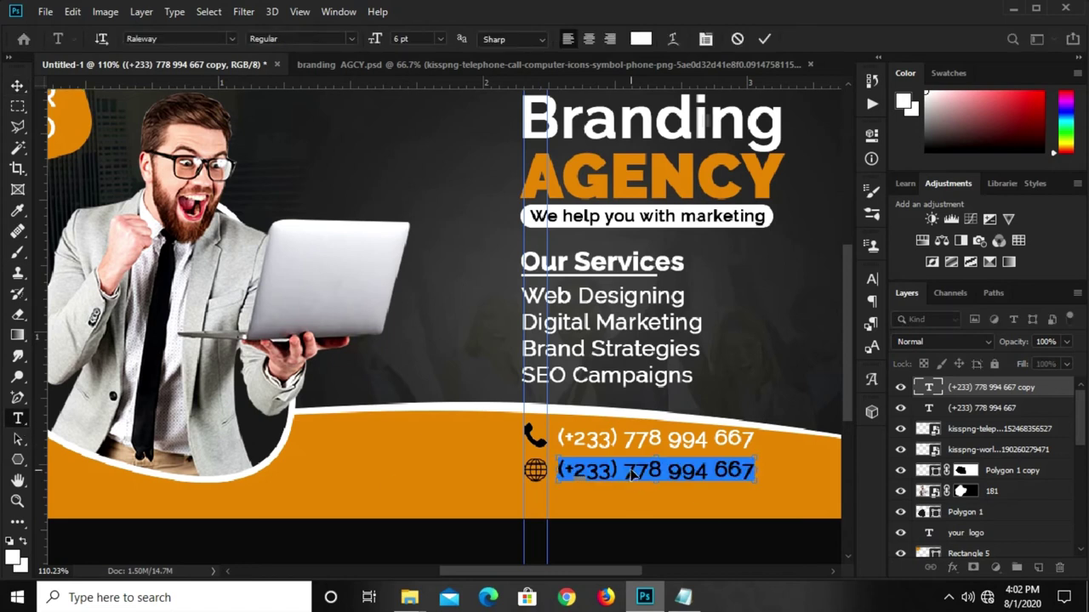
text(WWW.WEBSITE.COM)
click(765, 38)
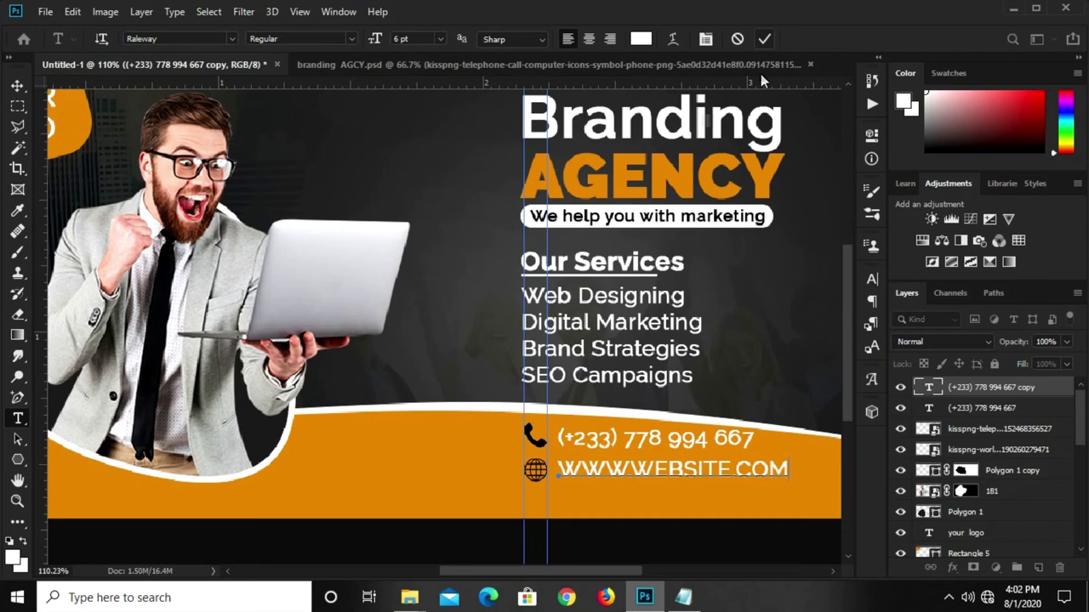
click(873, 279)
click(739, 389)
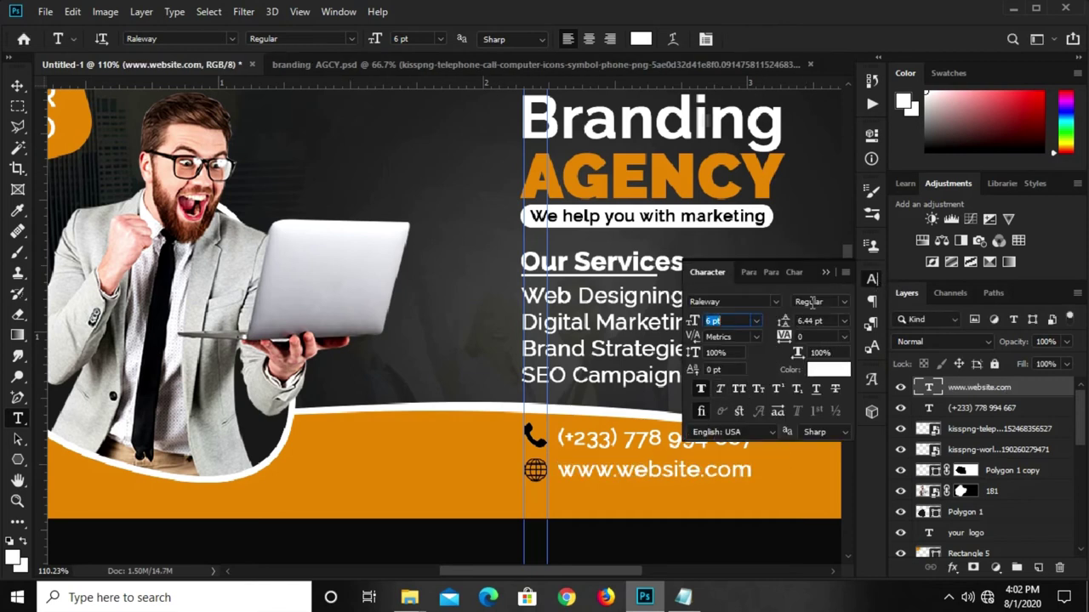
click(825, 272)
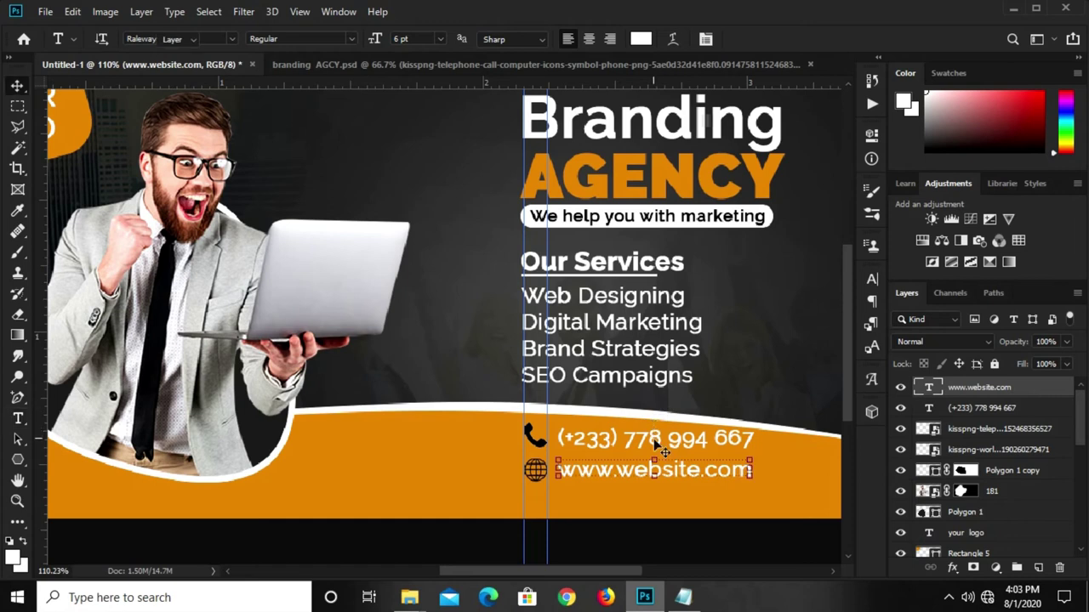
key(v)
click(532, 473)
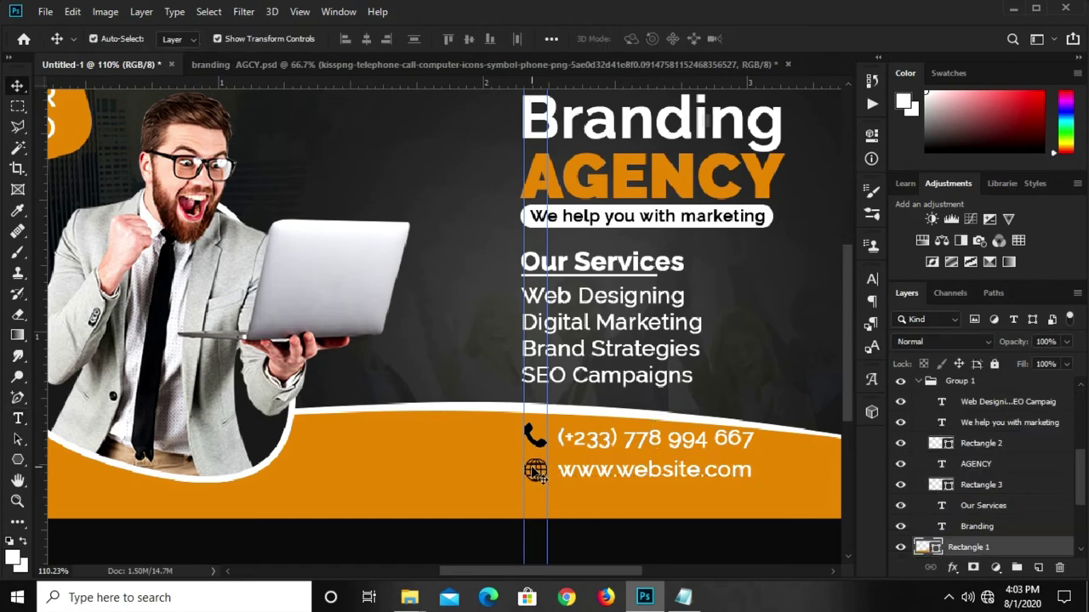
- Select the telephone and globe layers and group them as Group 2
shift+click(538, 453)
right_click(537, 444)
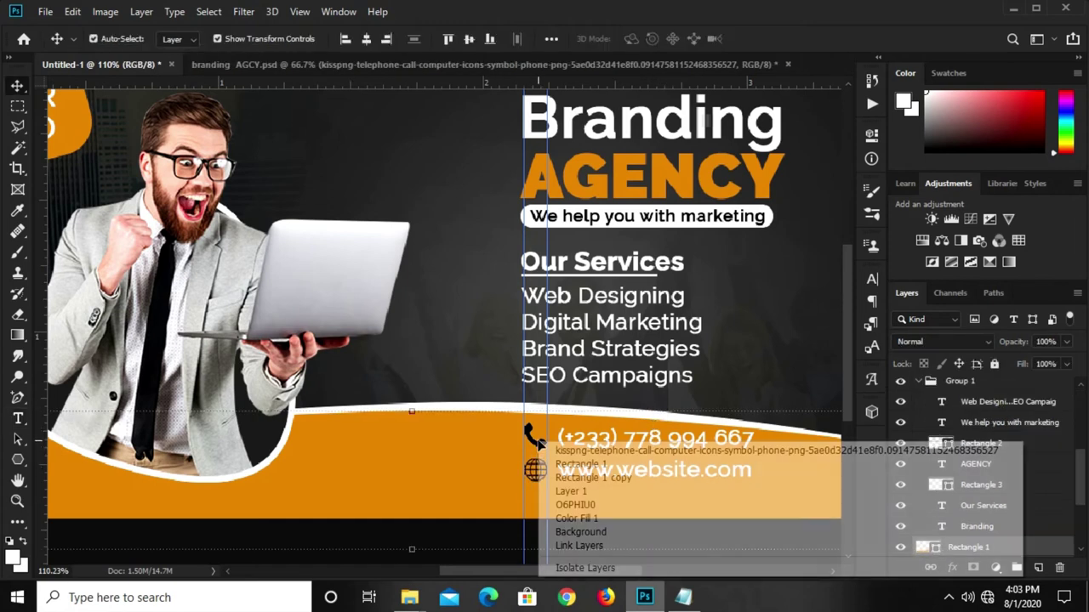
click(563, 453)
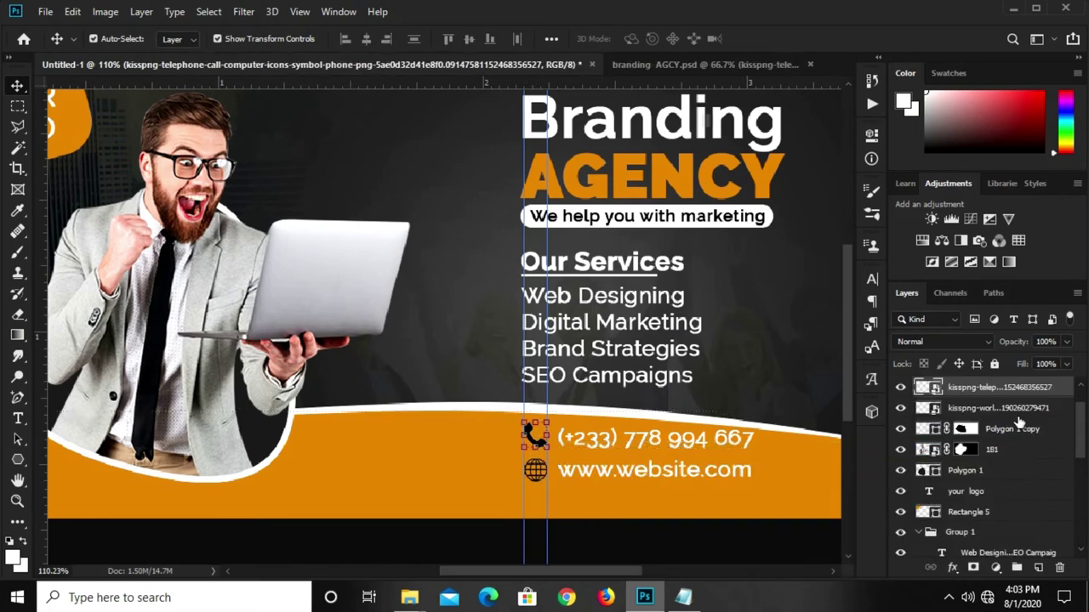
scroll(989, 414, up, 2)
ctrl+click(989, 451)
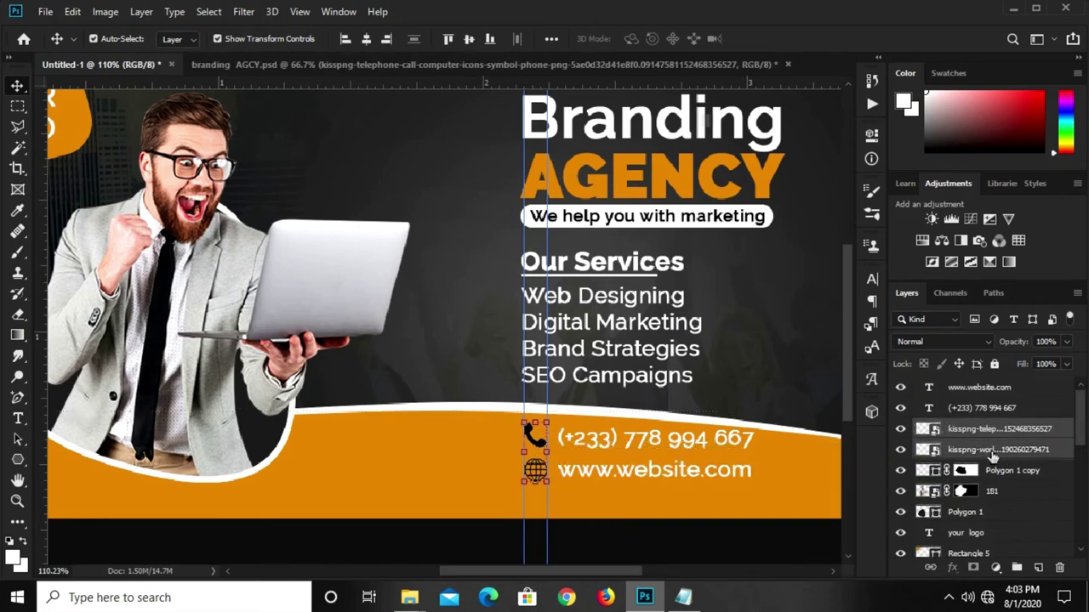
key(ctrl+g)
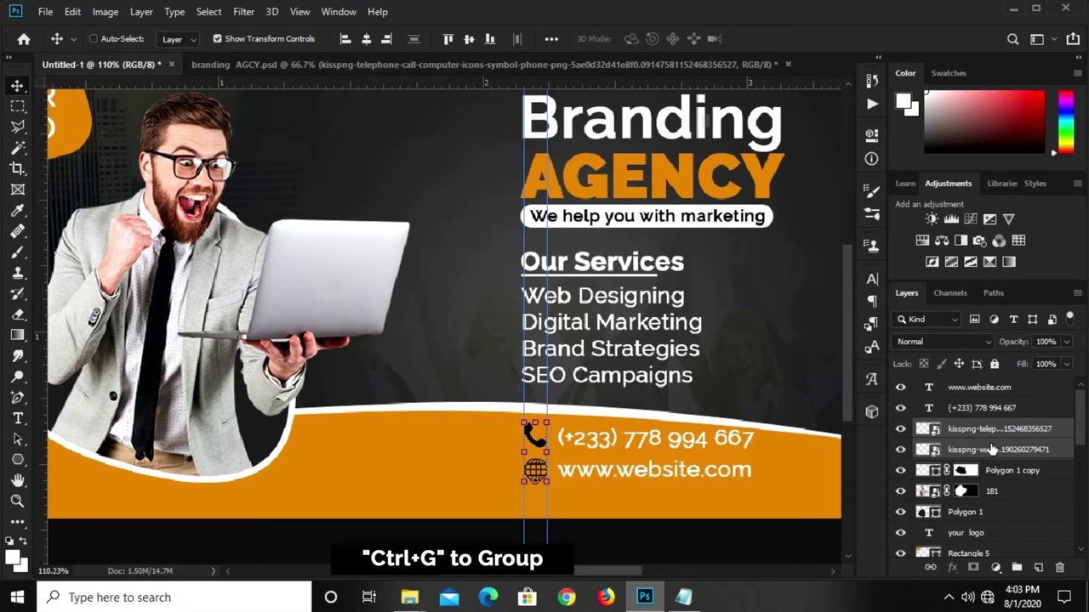
click(900, 429)
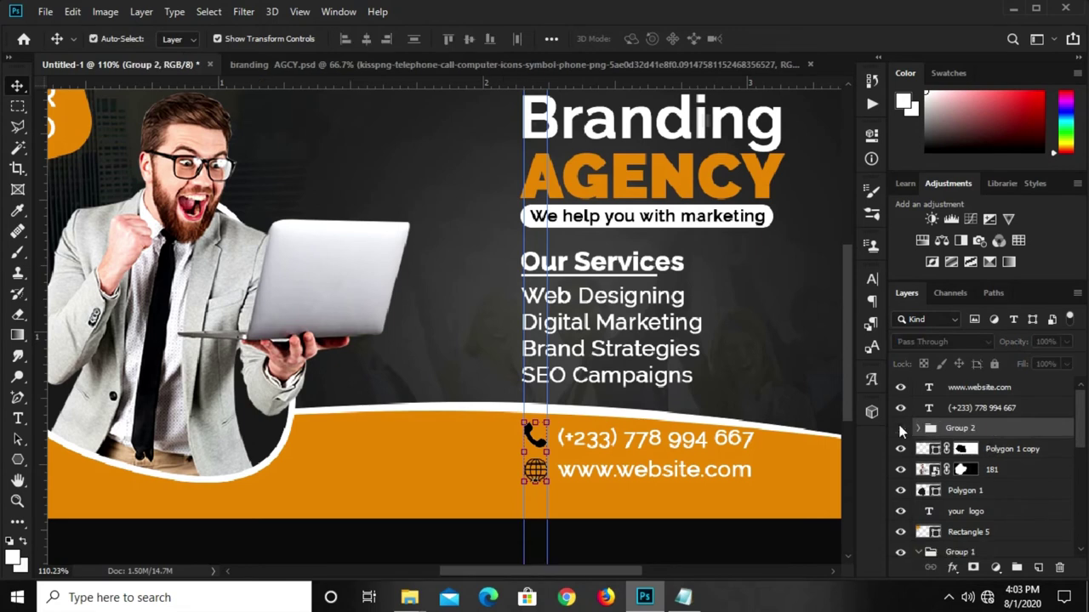
click(900, 429)
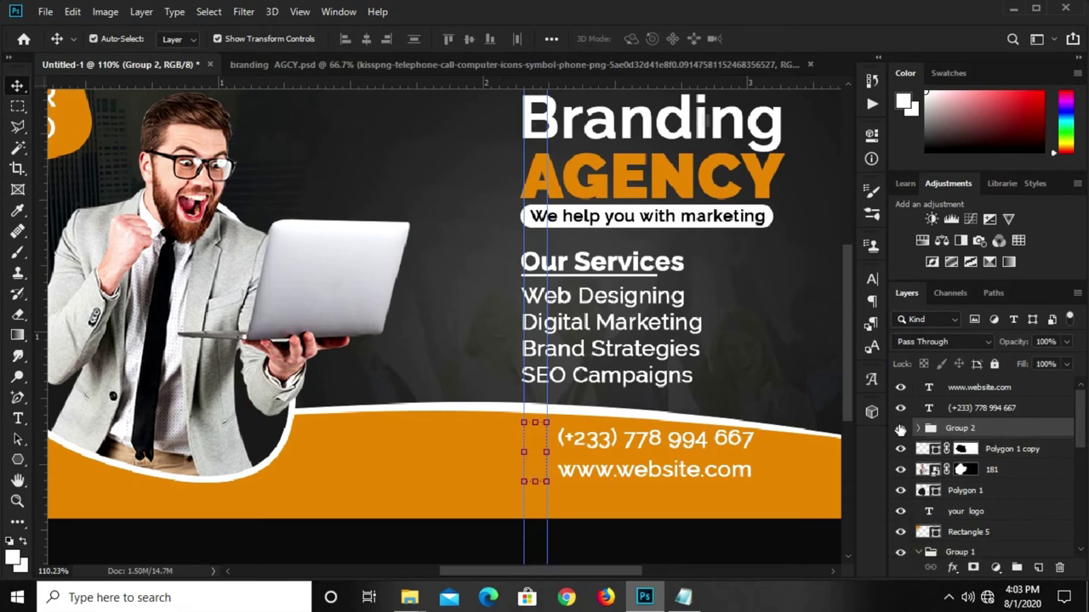
- Add a white Color Overlay effect to Group 2
click(952, 568)
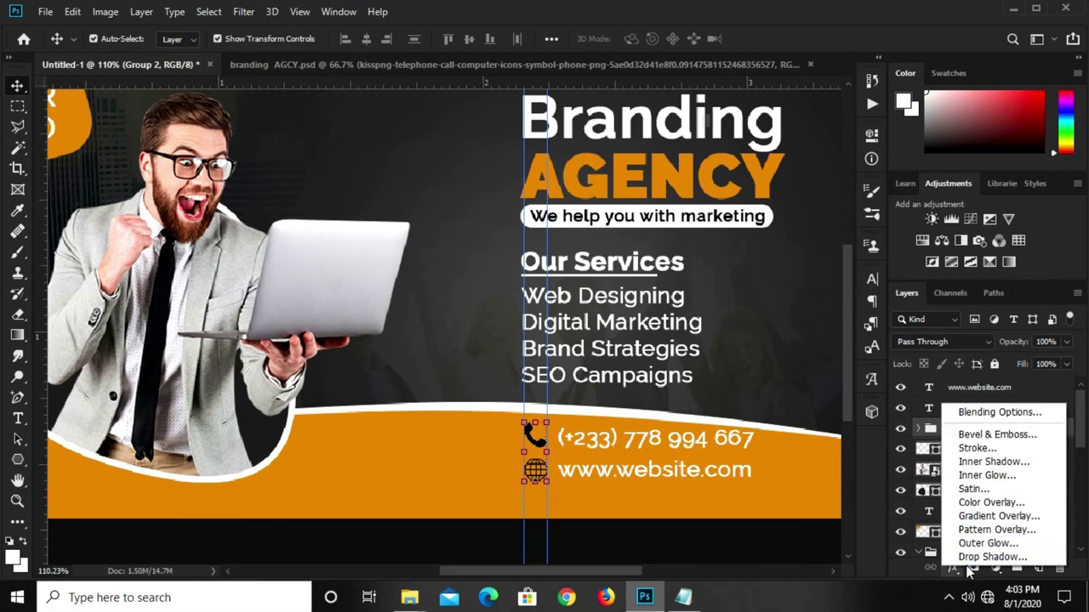
click(991, 502)
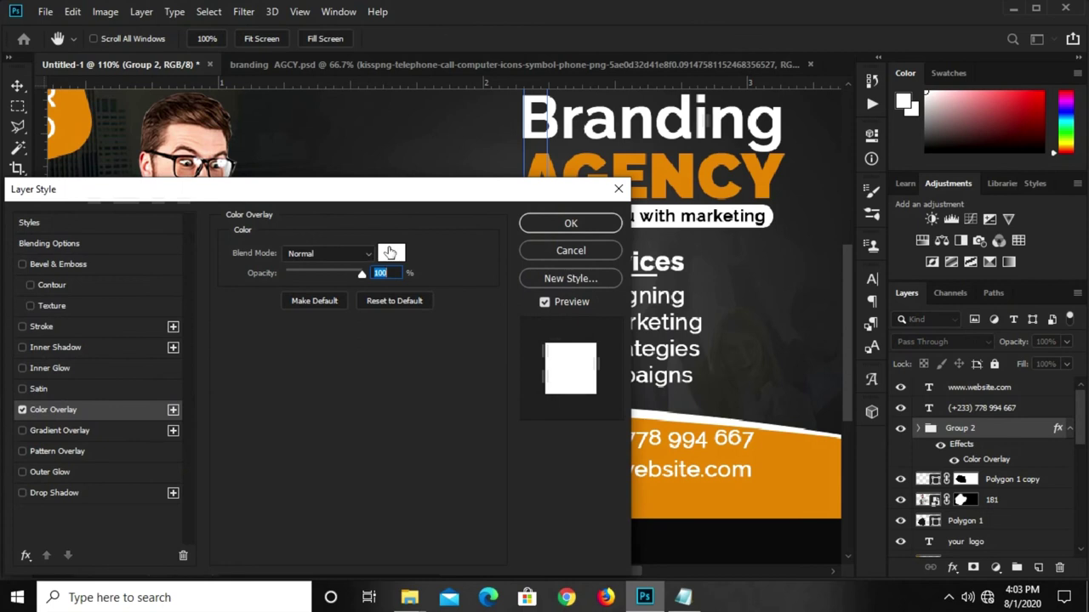
click(390, 252)
click(391, 296)
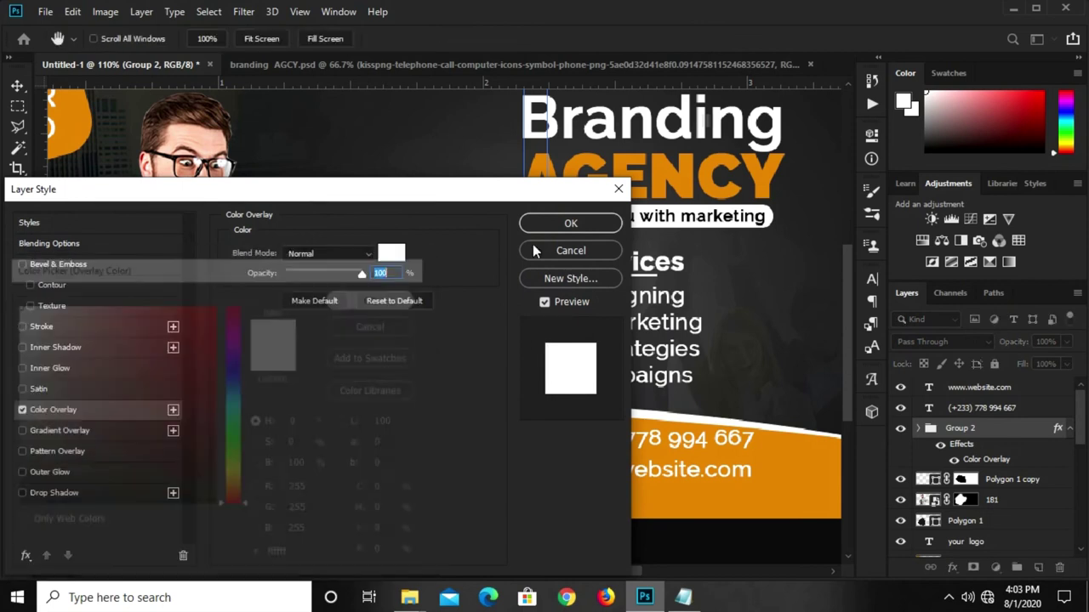
click(570, 223)
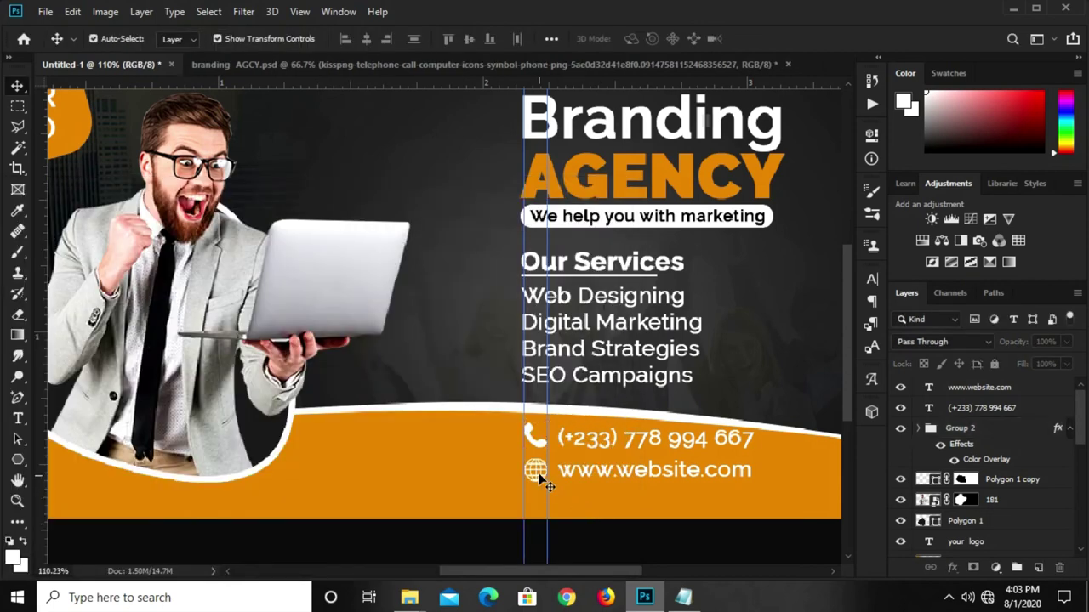
click(980, 434)
- Group the contact icons with the phone and website text layers into Group 3
shift+click(987, 389)
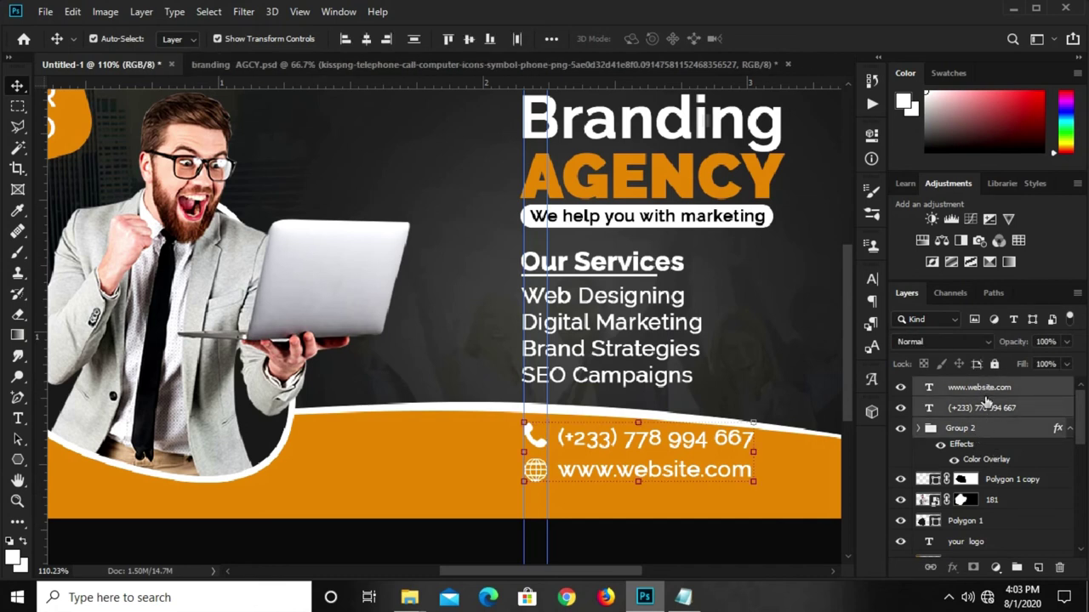
key(ctrl+g)
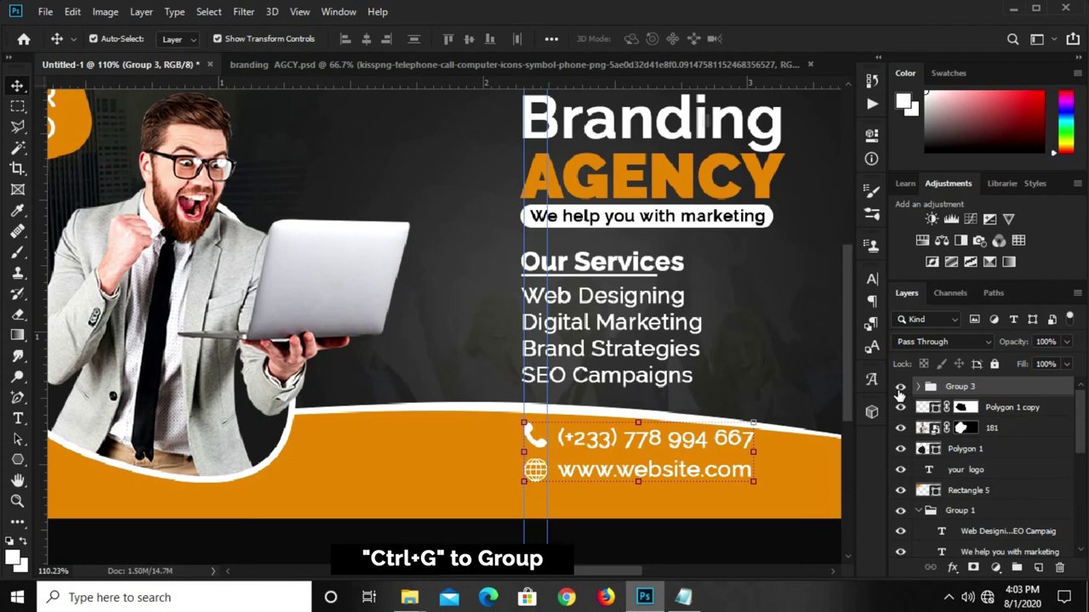
click(900, 387)
click(900, 389)
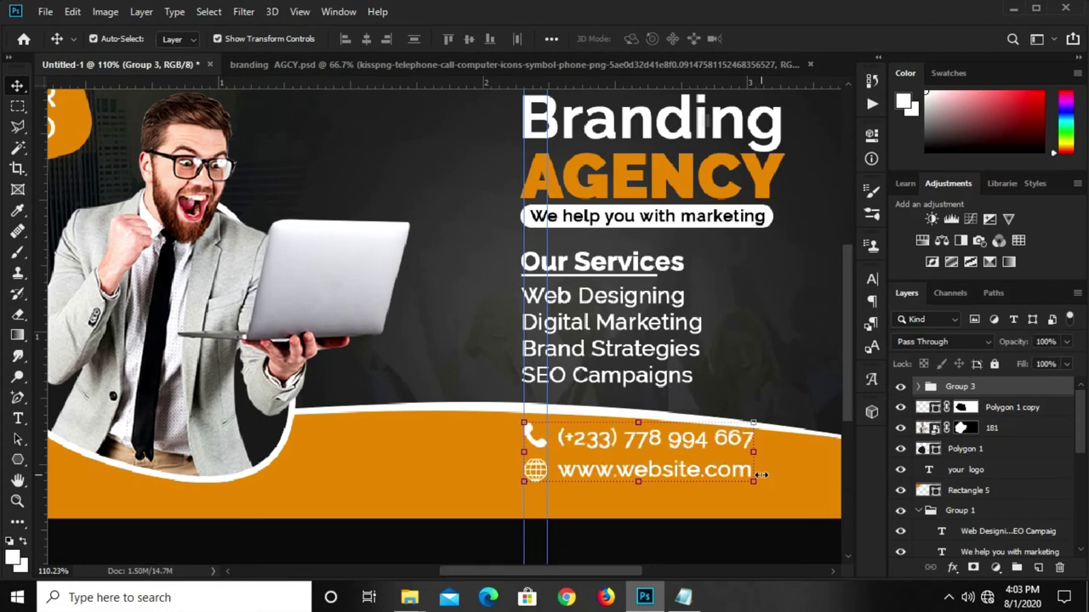
- Scale the contact block down to about 88% from its top-right corner, nudged up slightly
drag(753, 422, 731, 428)
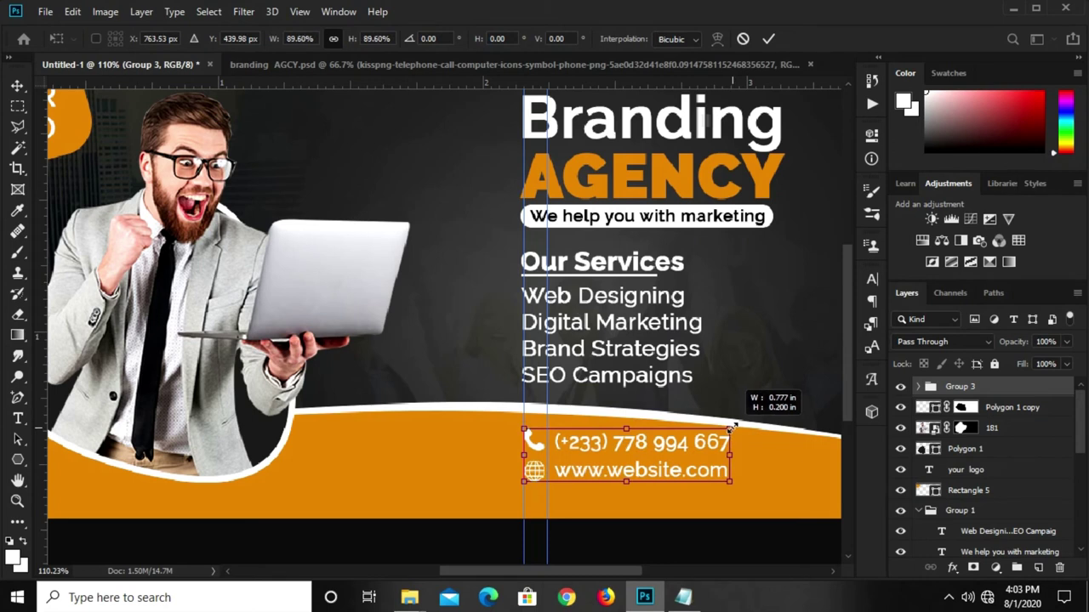
drag(731, 428, 726, 429)
key(Up)
key(Up)
key(Up)
key(Up)
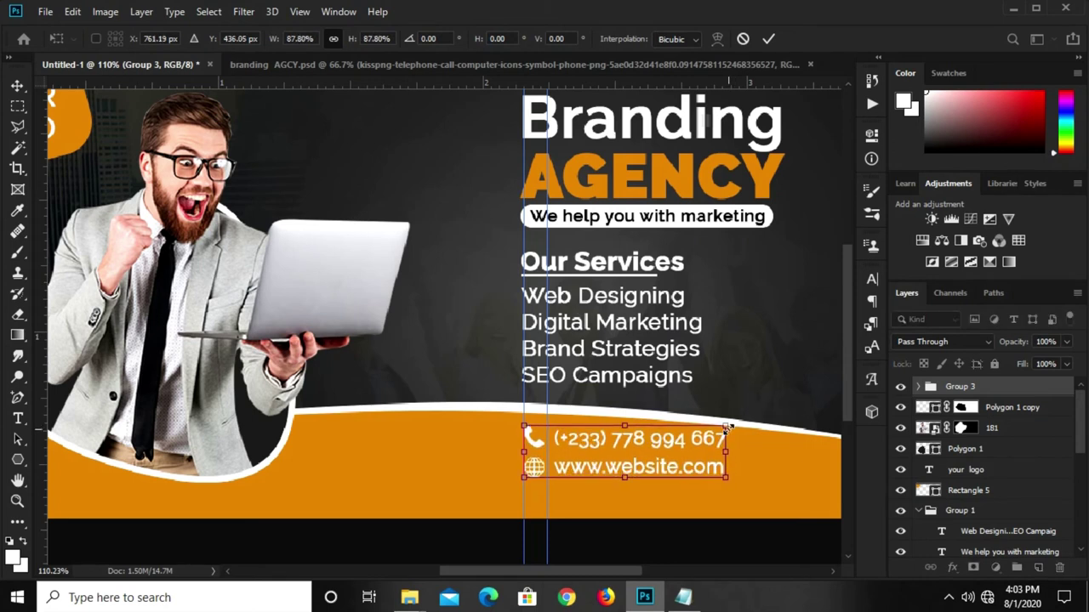
key(Return)
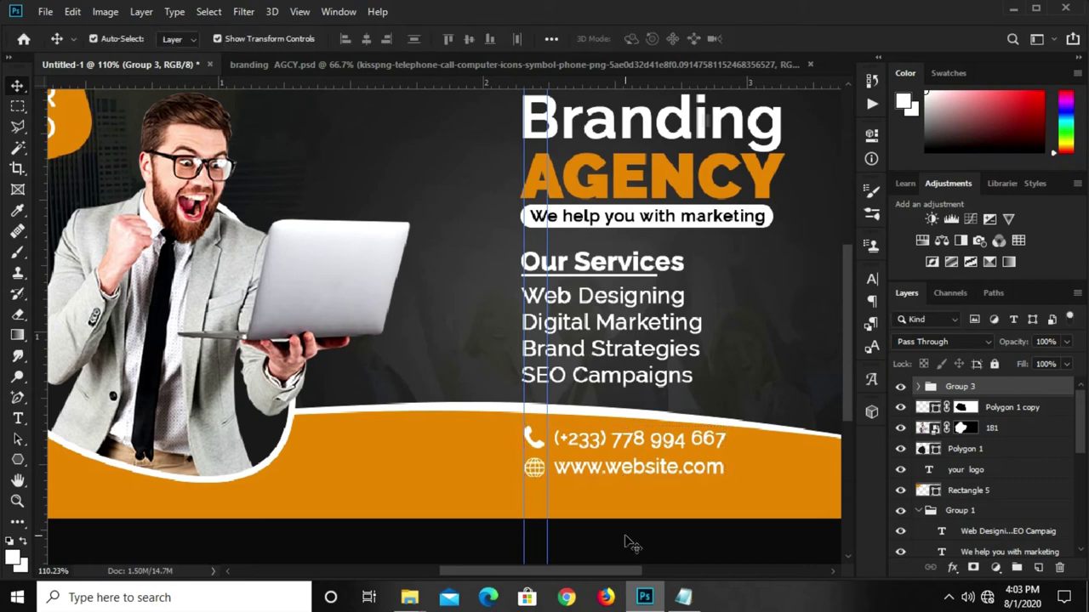
click(629, 540)
- Draw a black rectangle bar with 12 px rounded corners near the bottom of the banner
click(18, 464)
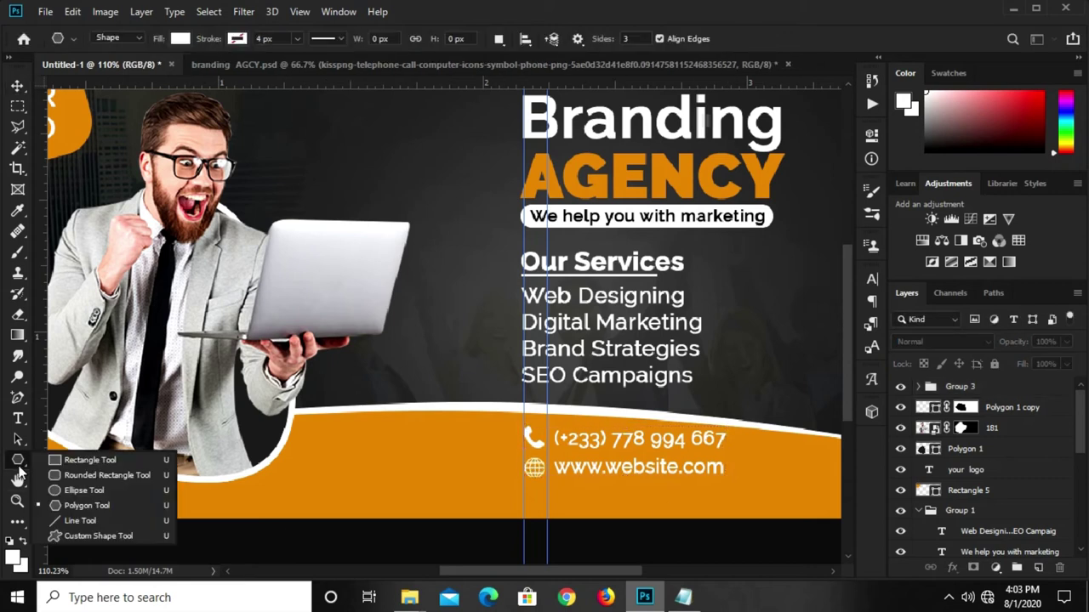
click(71, 460)
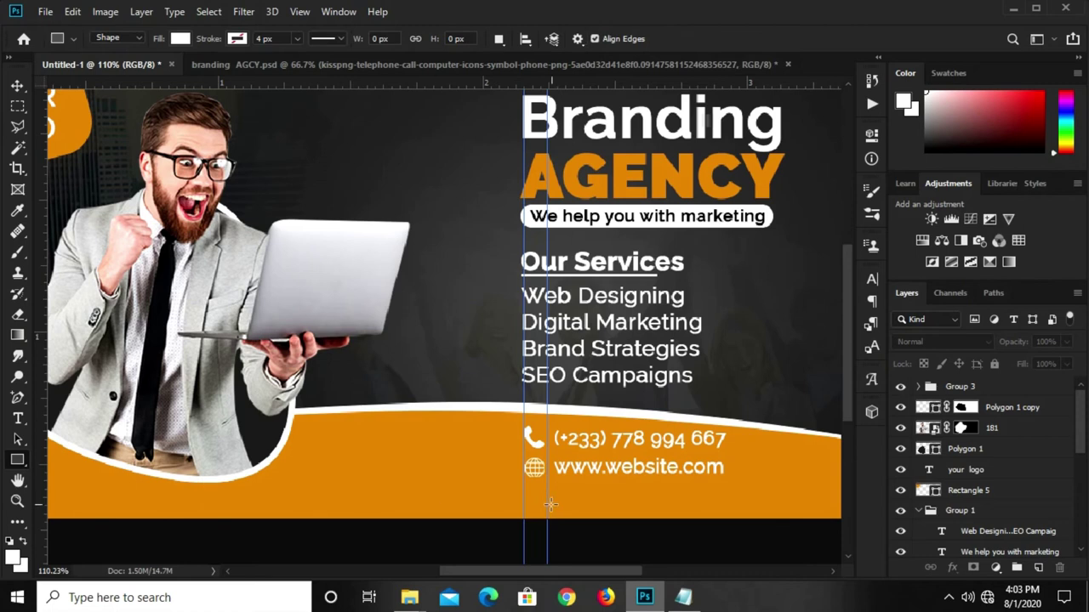
drag(522, 486, 676, 506)
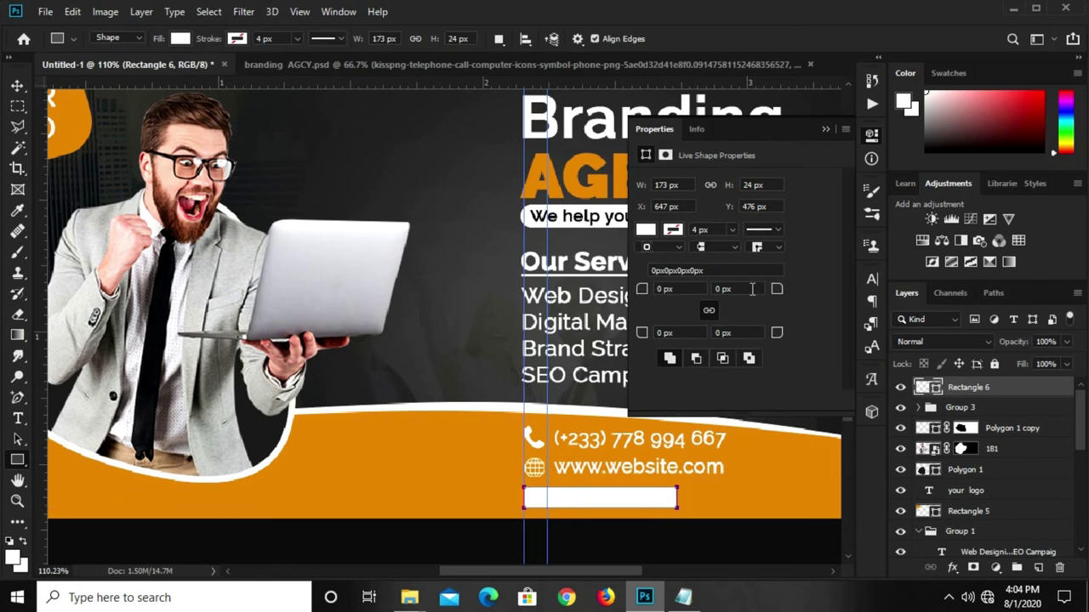
click(723, 289)
text(12)
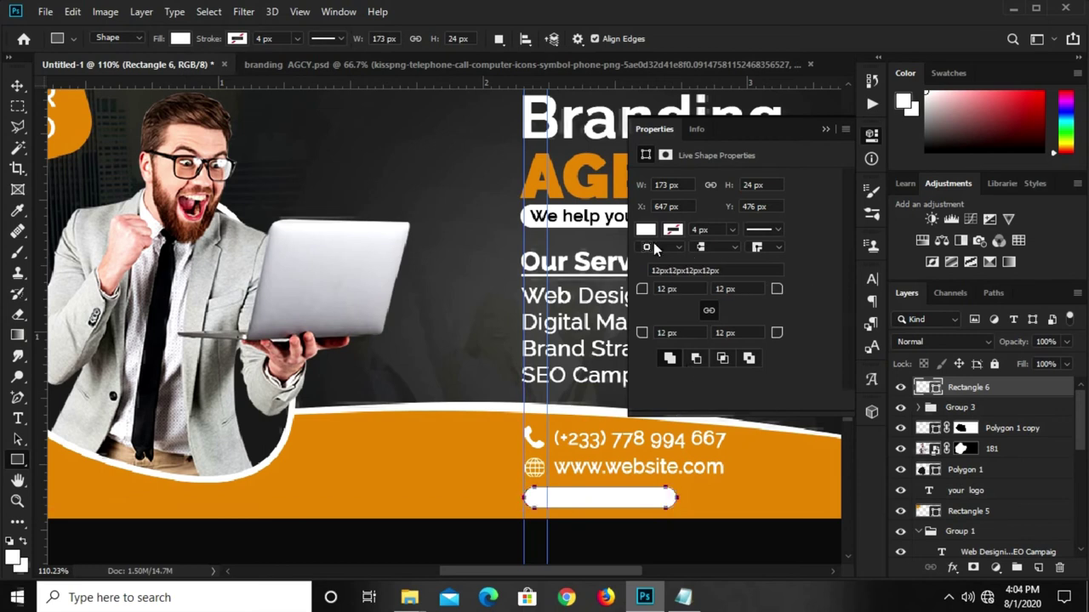
click(646, 230)
click(657, 314)
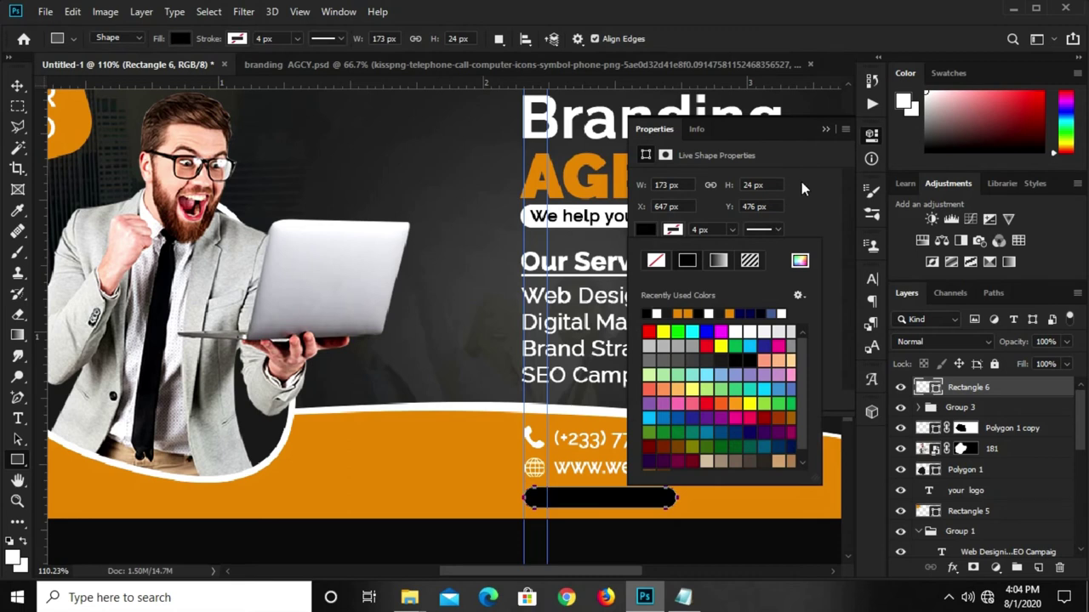
click(802, 182)
click(824, 130)
- Nudge the orange wave shapes and the phone and website group up slightly
key(v)
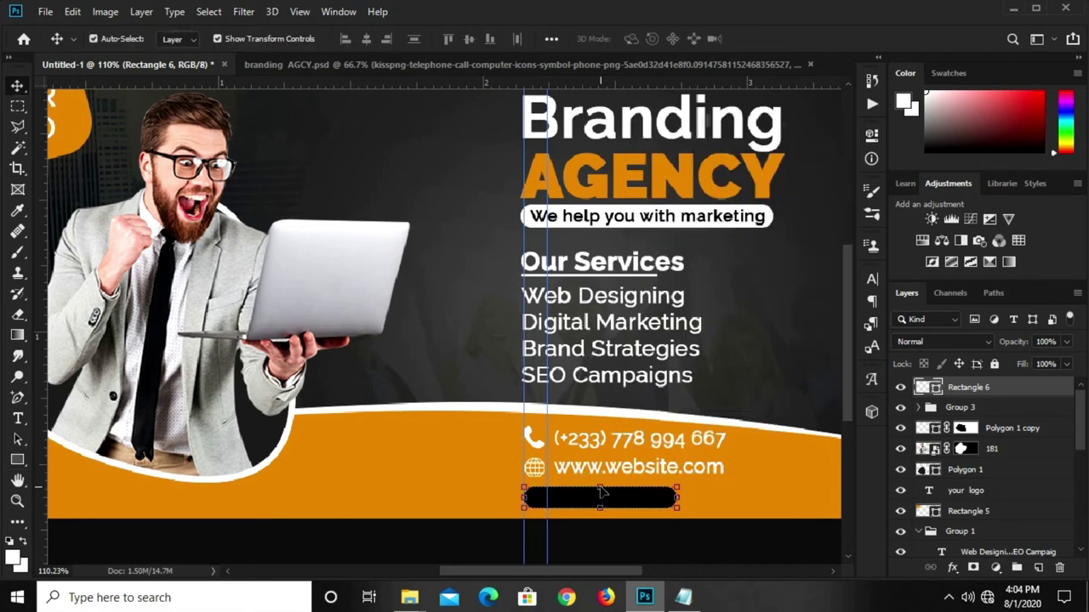
key(ctrl+t)
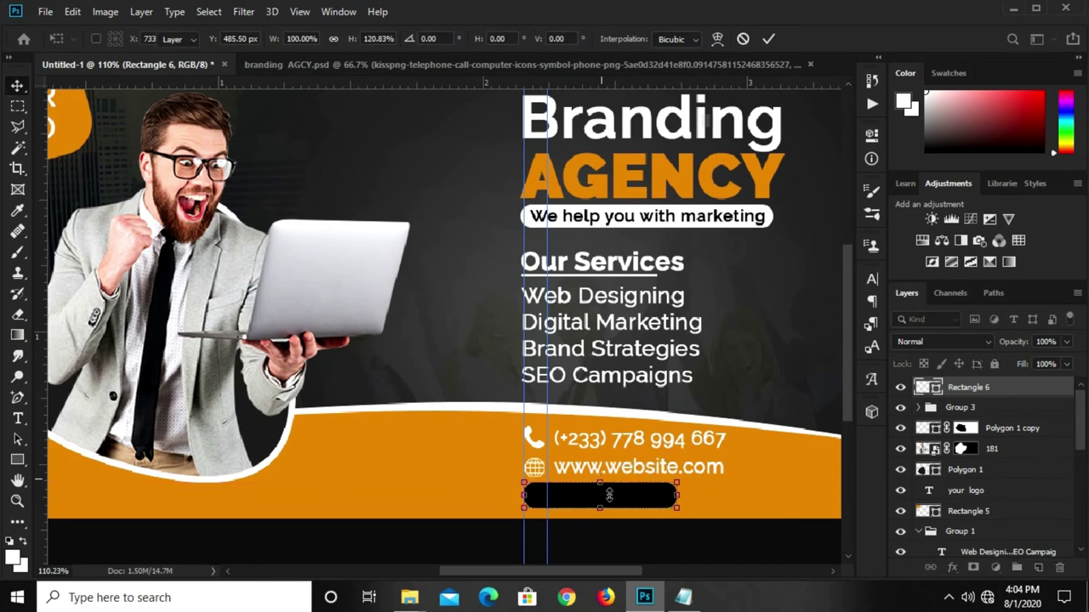
key(Return)
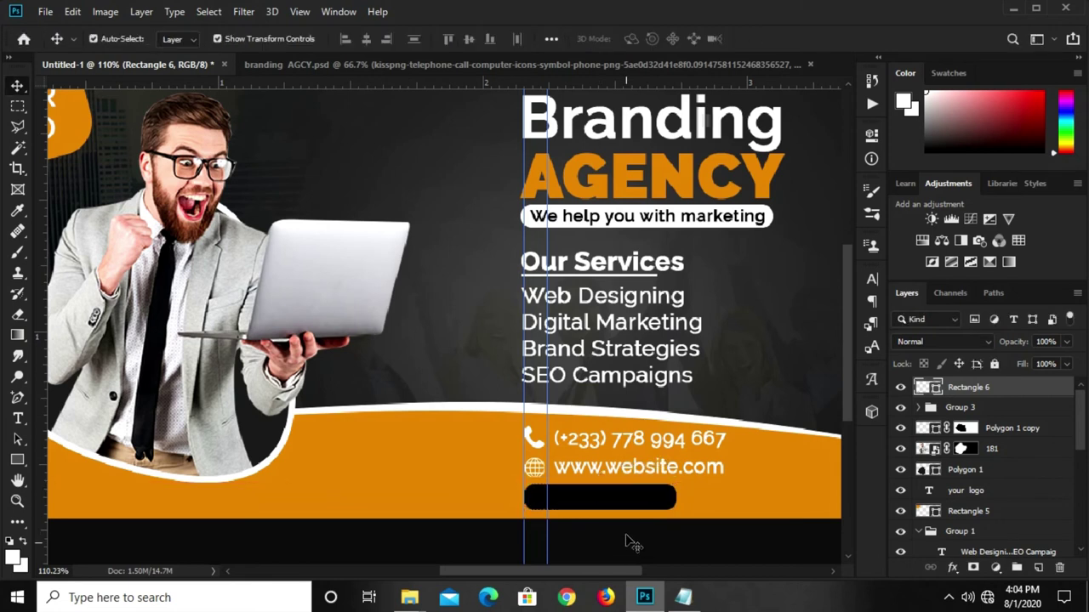
click(986, 408)
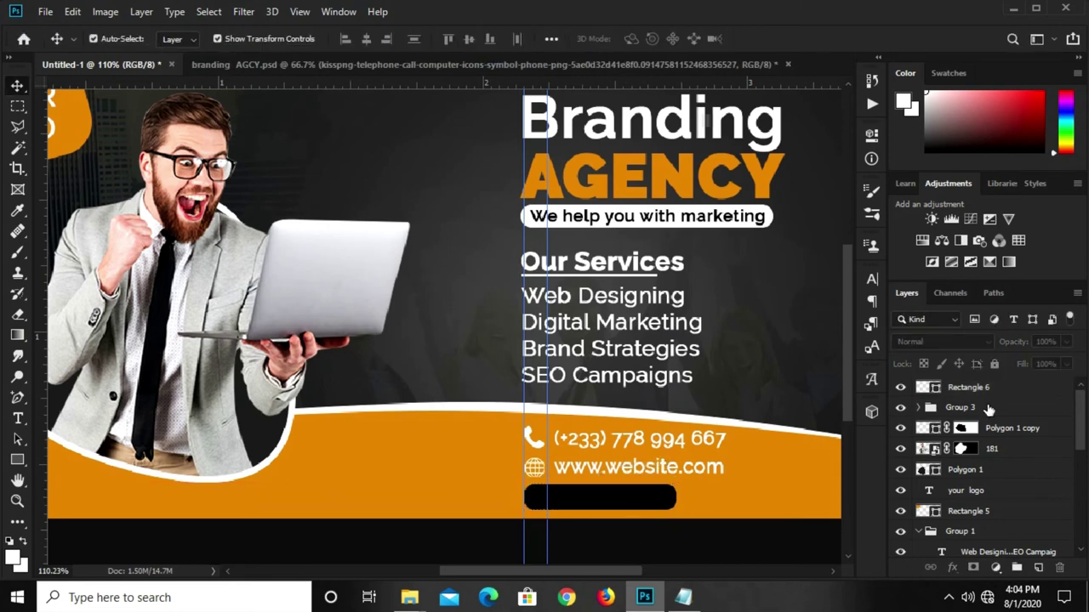
click(749, 553)
scroll(994, 531, down, 1)
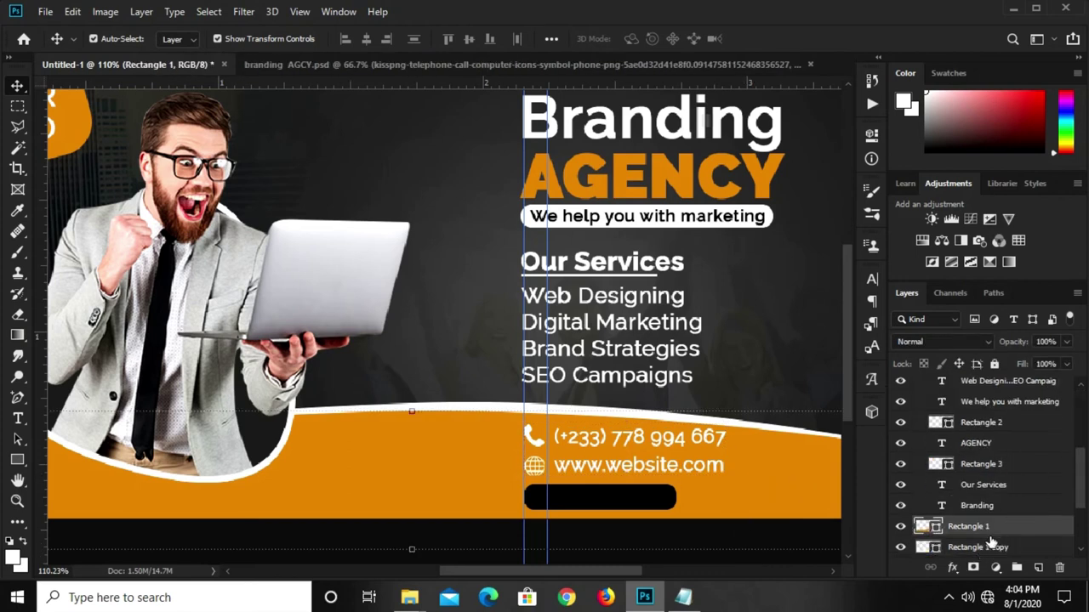
shift+click(990, 547)
key(Up)
key(Up)
key(Up)
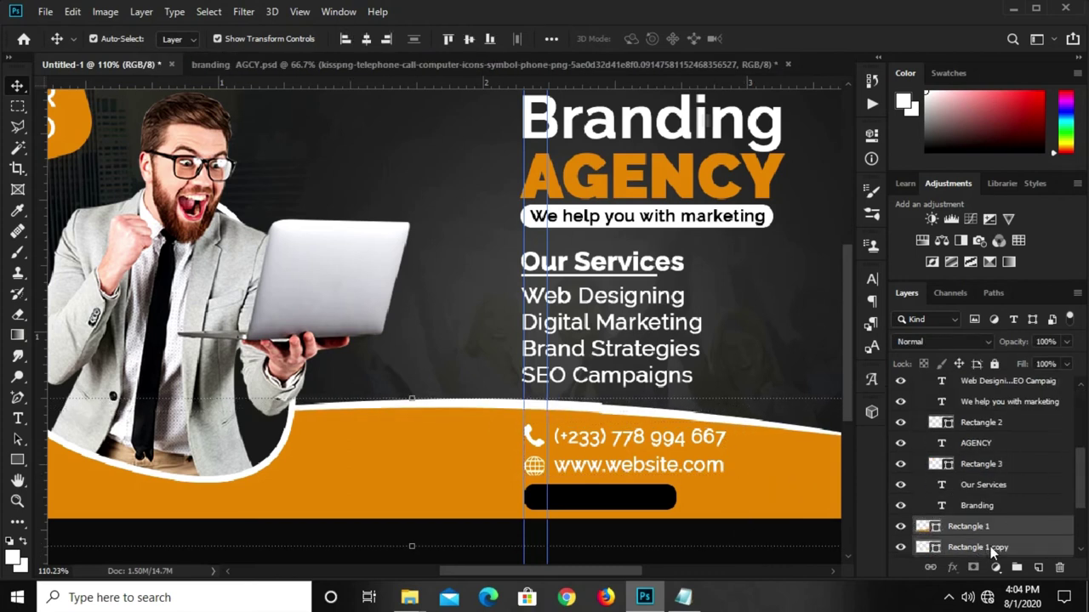
scroll(957, 447, up, 4)
scroll(957, 446, up, 4)
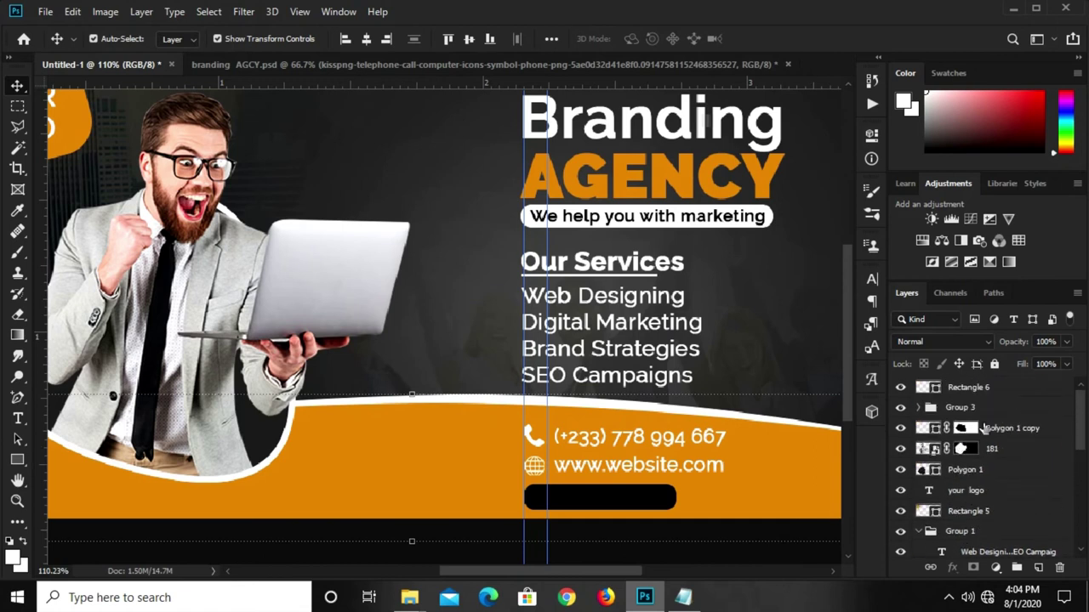
click(1002, 408)
key(Up)
key(Up)
key(Up)
key(Up)
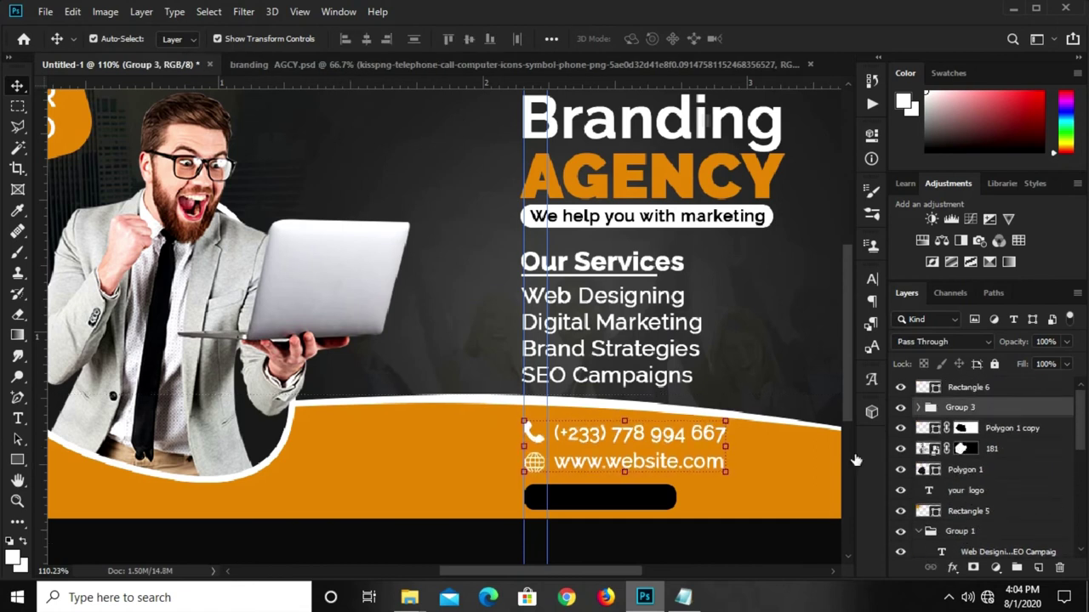
- Copy the words 'lets work' from the Notepad notes
click(705, 551)
click(683, 598)
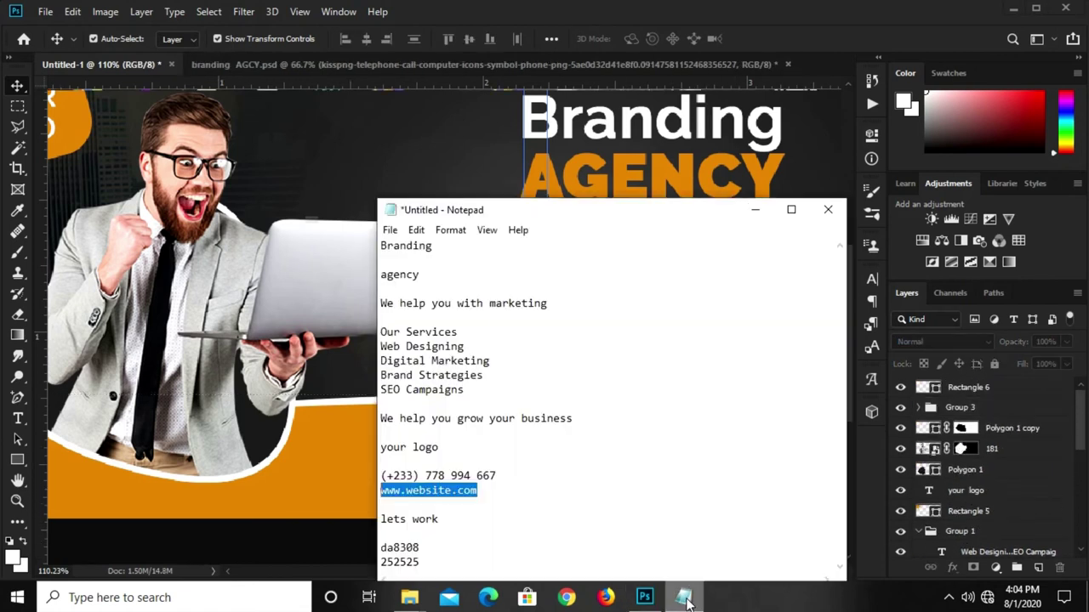
drag(440, 518, 381, 521)
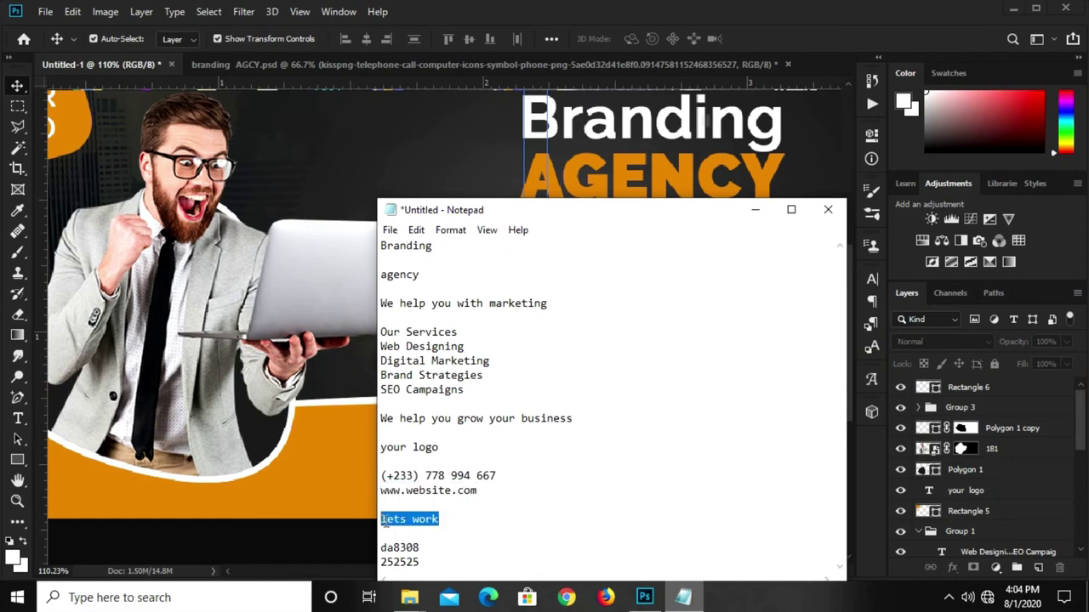
right_click(384, 520)
click(445, 332)
click(302, 532)
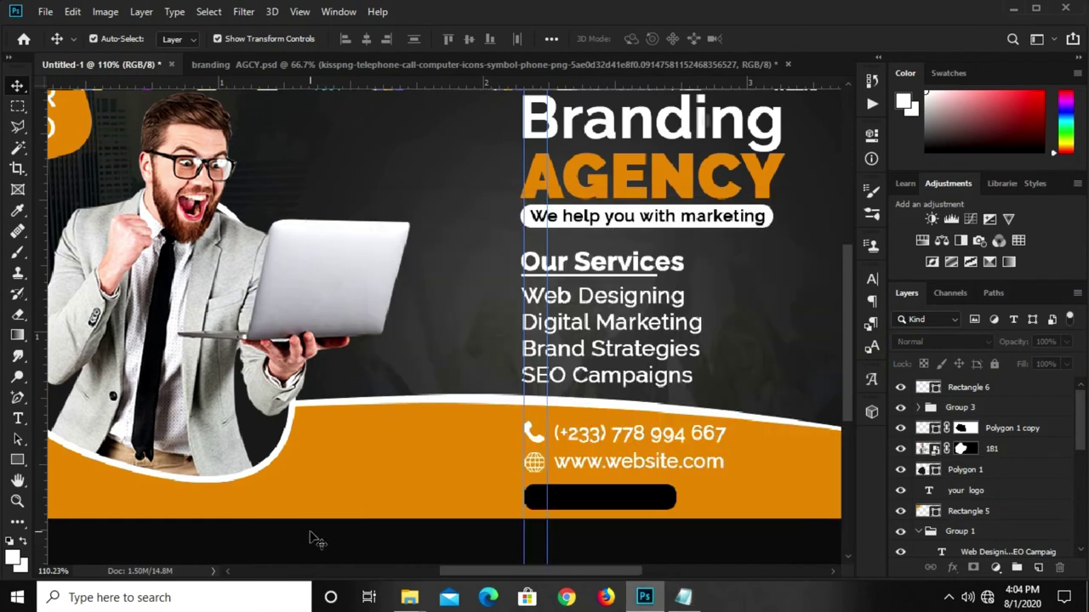
- Paste 'lets work' as a new text layer in All Caps and move it onto the black bar
click(17, 417)
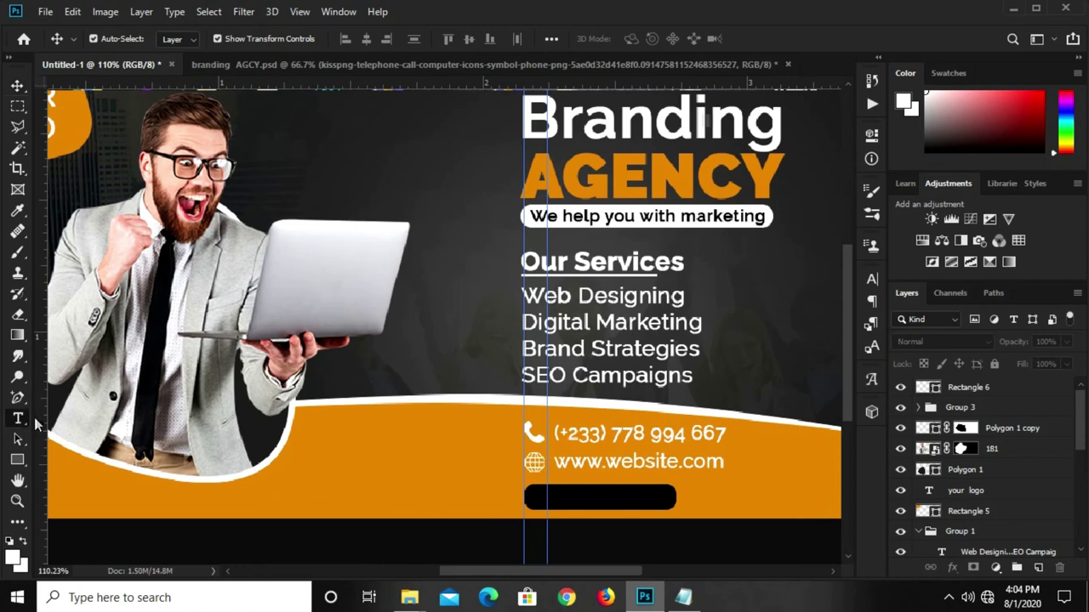
click(353, 477)
key(ctrl+v)
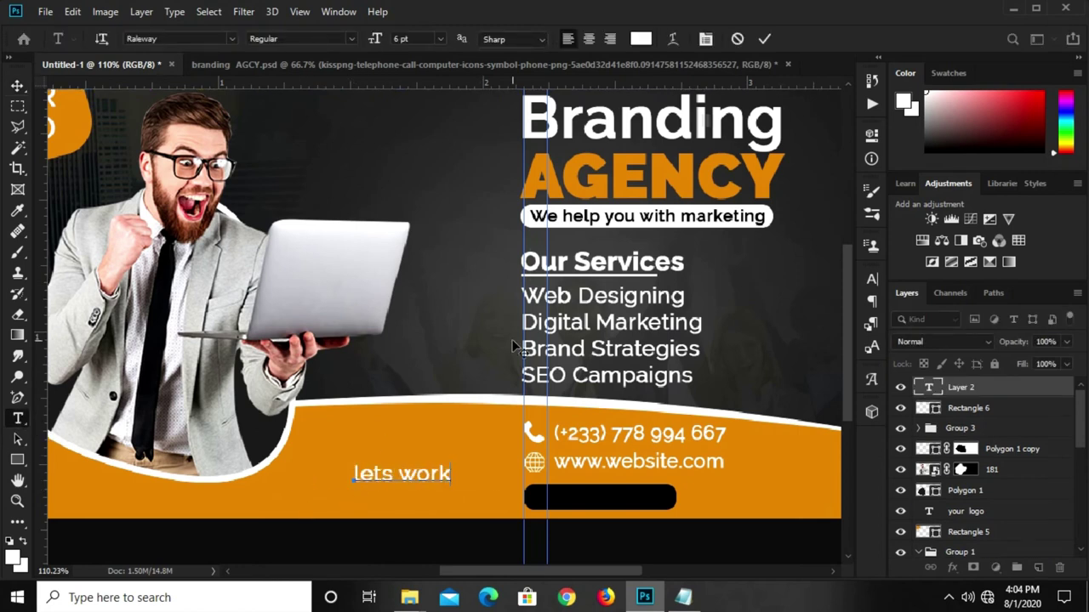
click(762, 40)
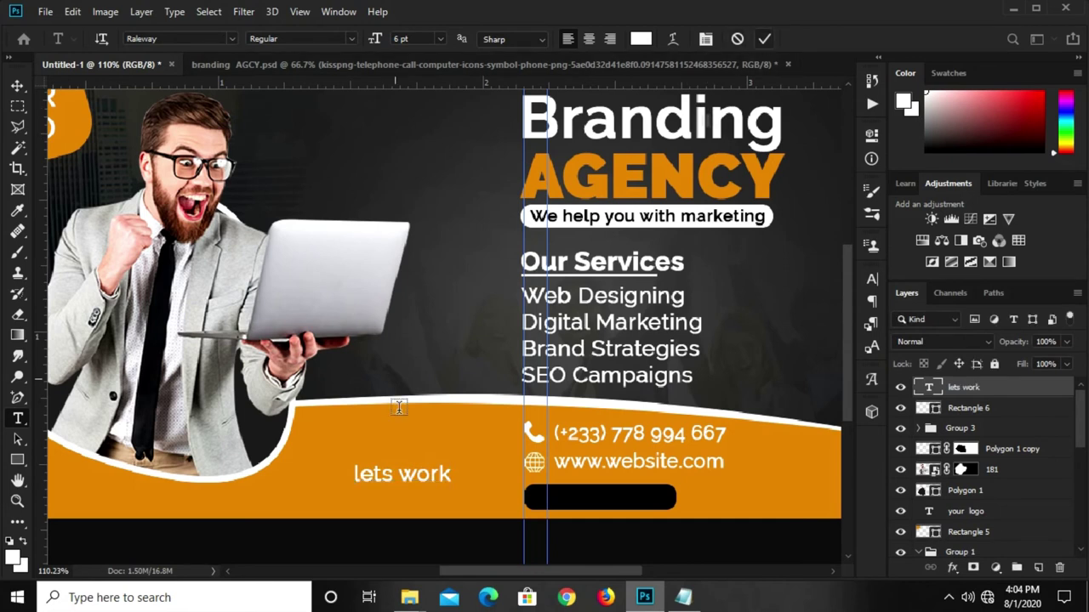
key(v)
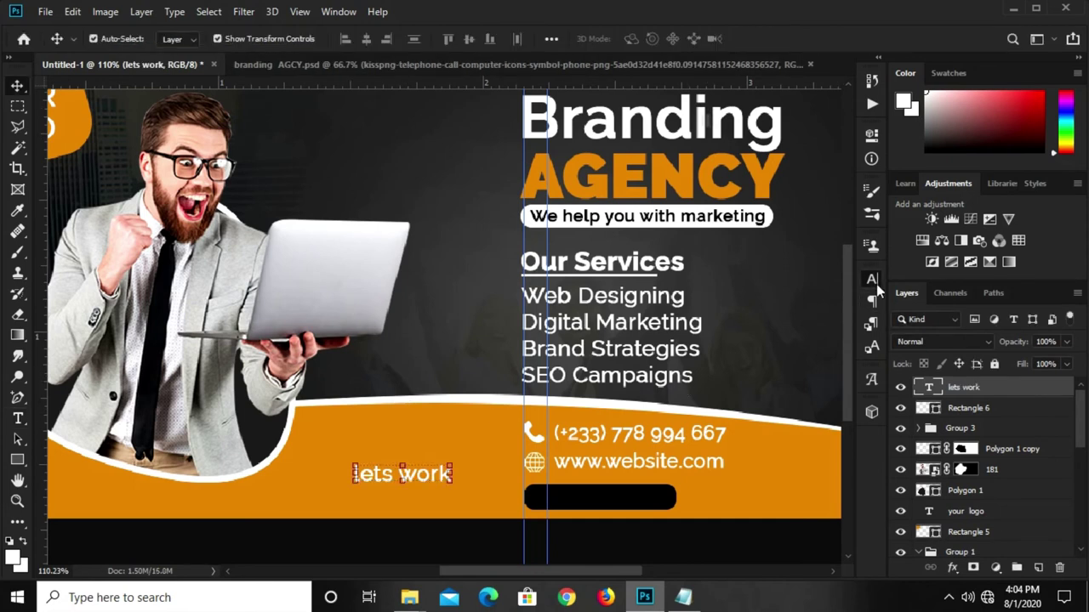
click(872, 281)
click(739, 389)
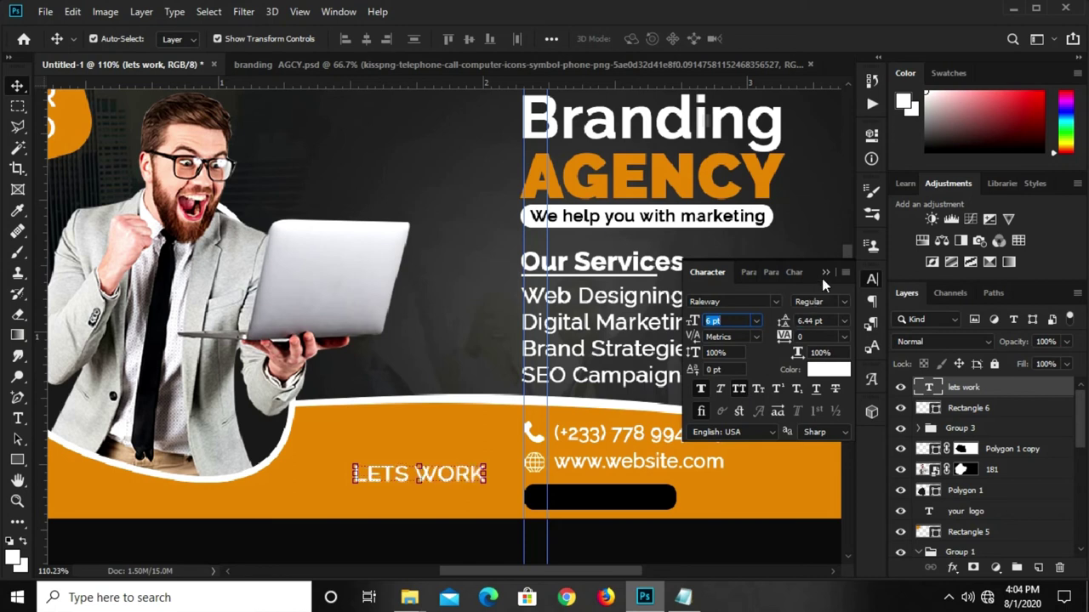
drag(457, 481, 628, 510)
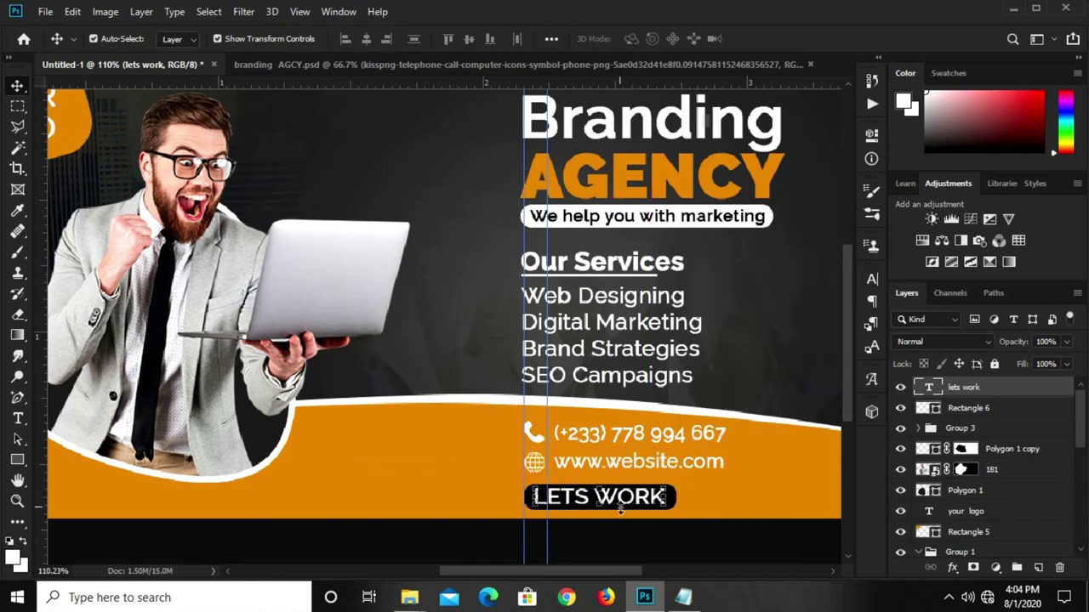
click(621, 546)
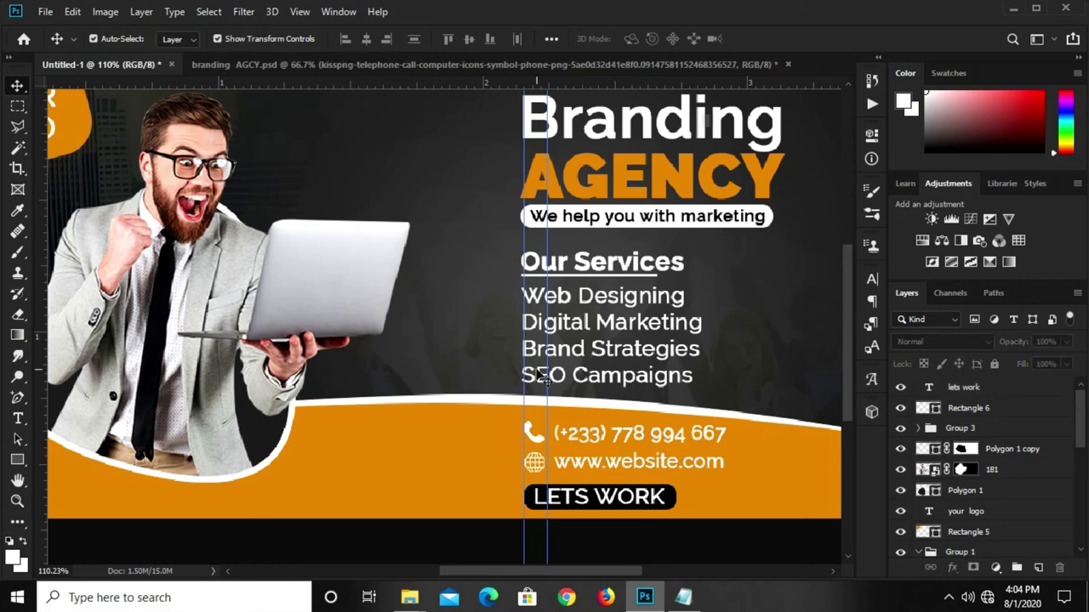
- Clear all guides from the banner and zoom out to see it whole
scroll(578, 347, down, 1)
scroll(580, 347, down, 1)
click(300, 11)
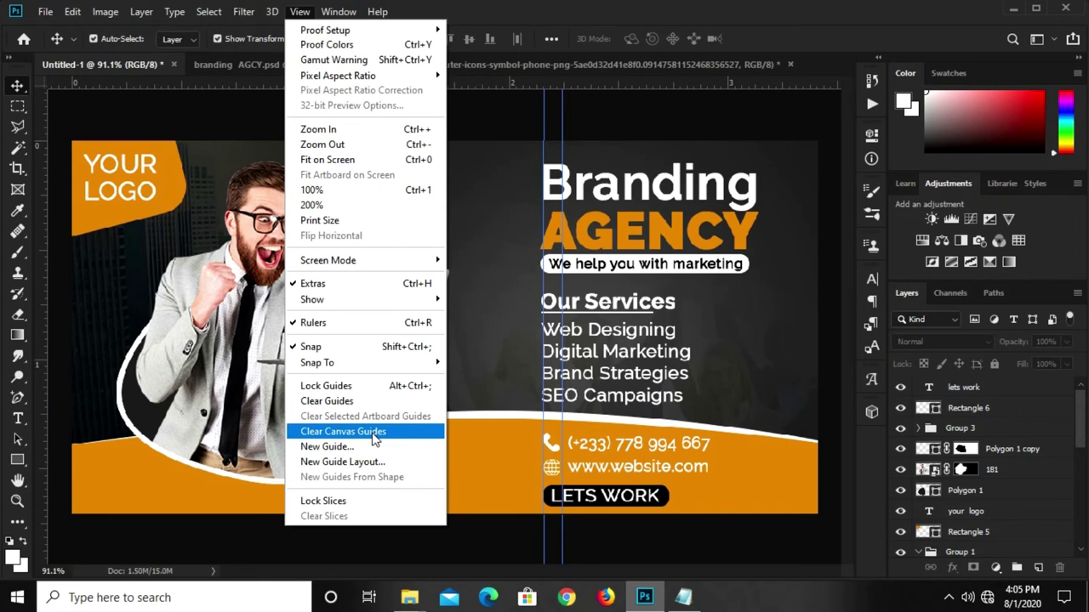
click(371, 402)
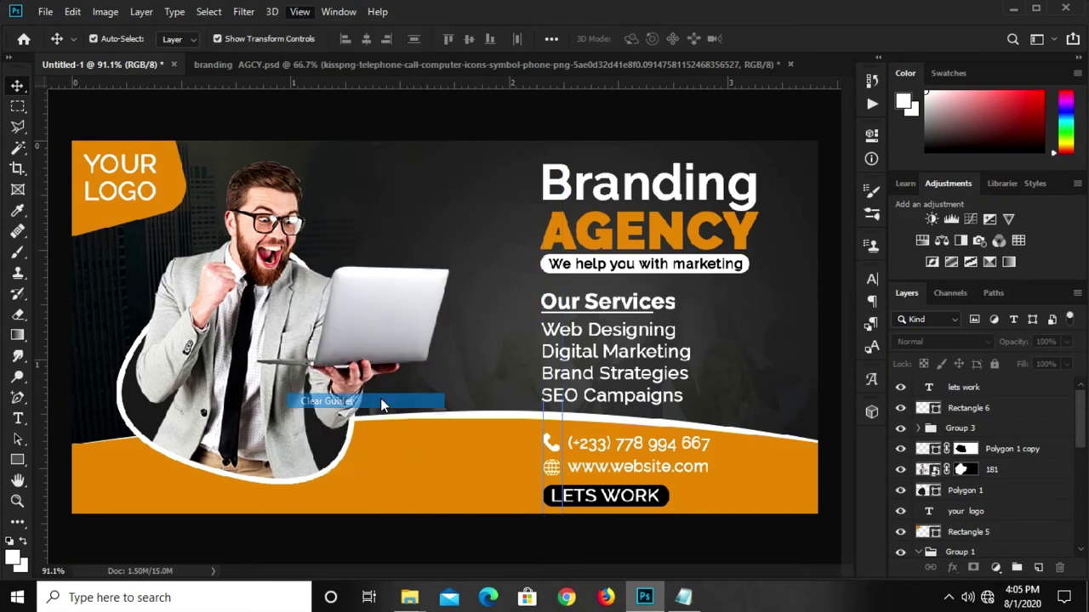
click(662, 502)
scroll(659, 502, up, 2)
scroll(660, 501, up, 1)
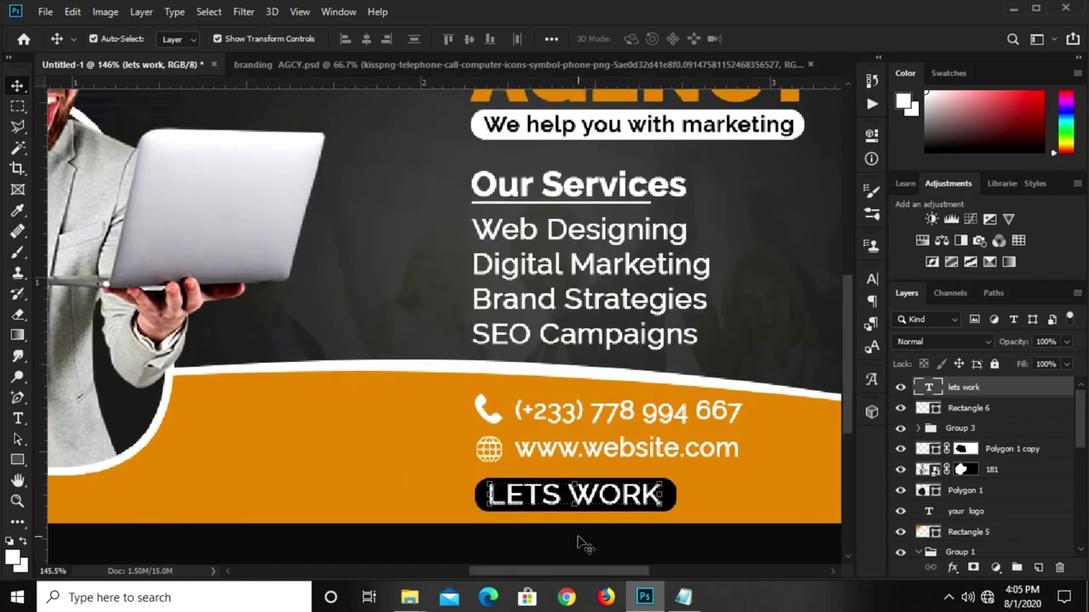
click(585, 545)
key(ctrl+minus)
key(ctrl+minus)
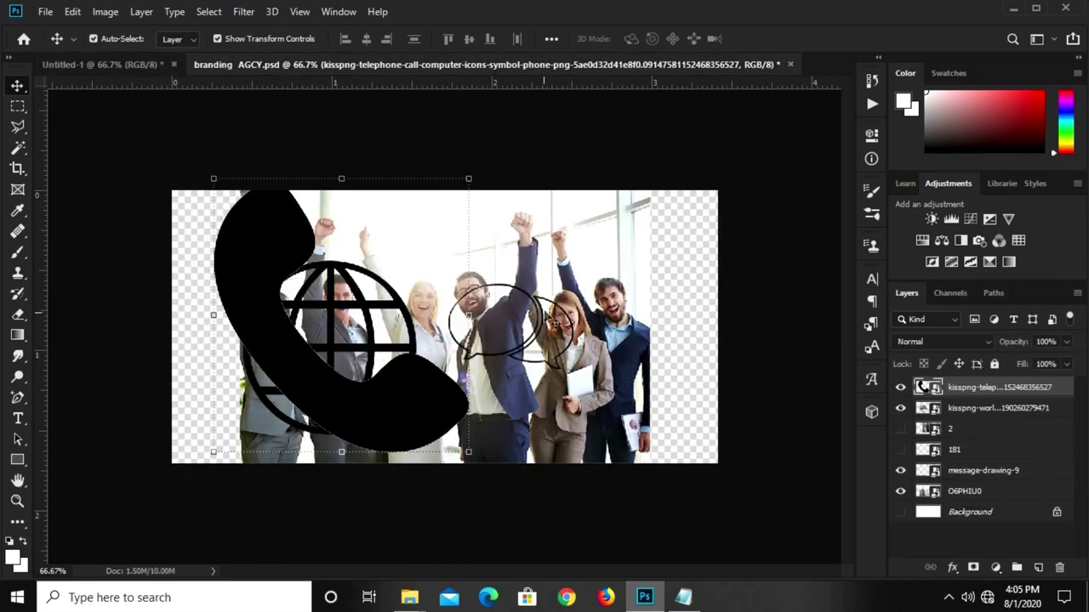
- Hide the people photo and paste the message-drawing-9 speech bubbles into the Untitled-1 banner
click(553, 344)
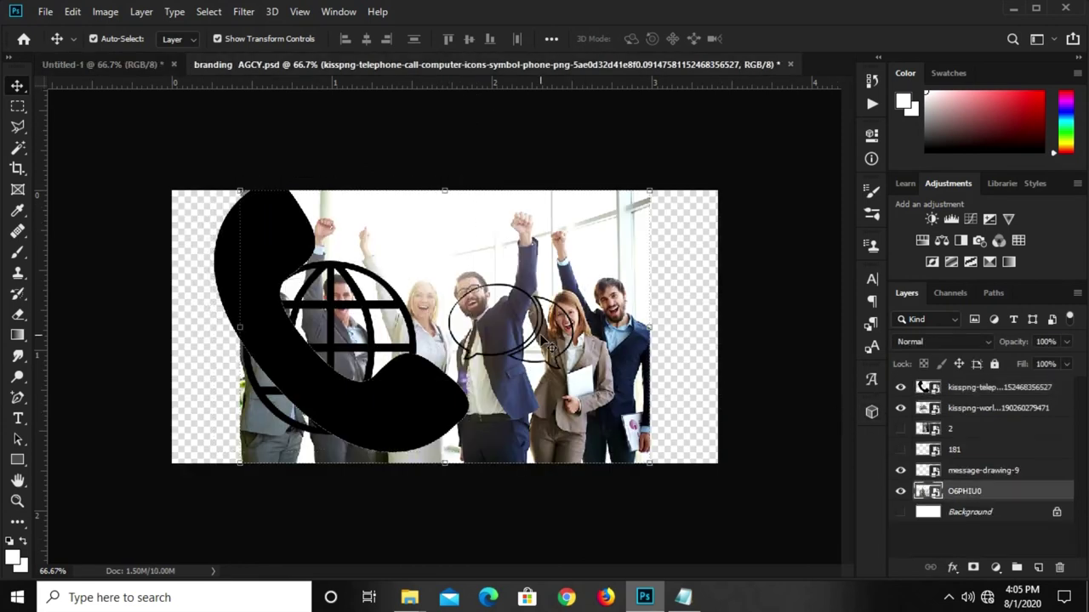
click(898, 491)
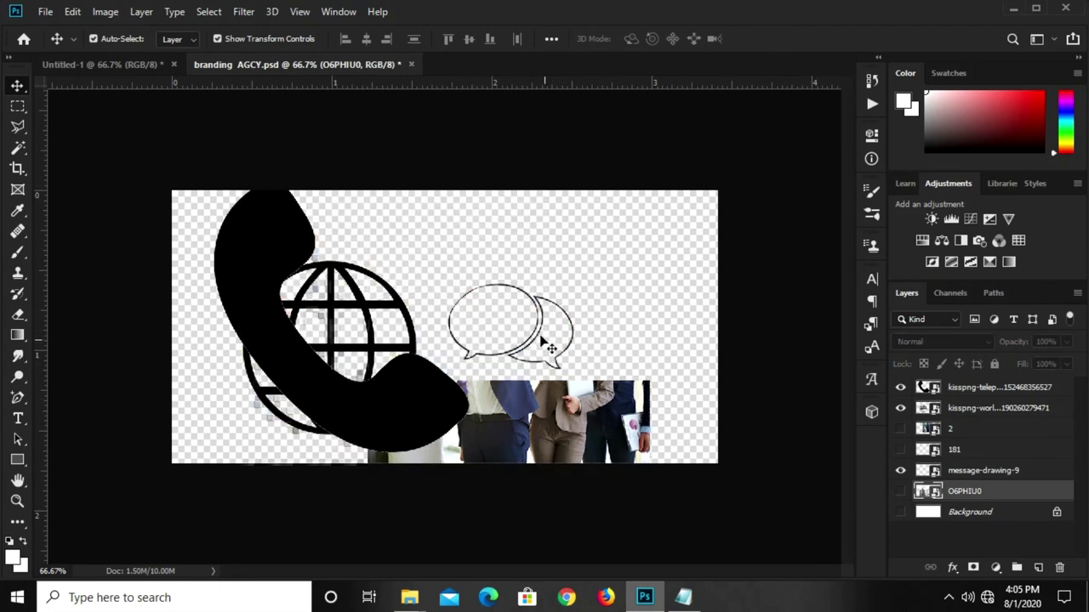
click(535, 336)
right_click(536, 334)
click(533, 301)
click(100, 64)
key(ctrl+v)
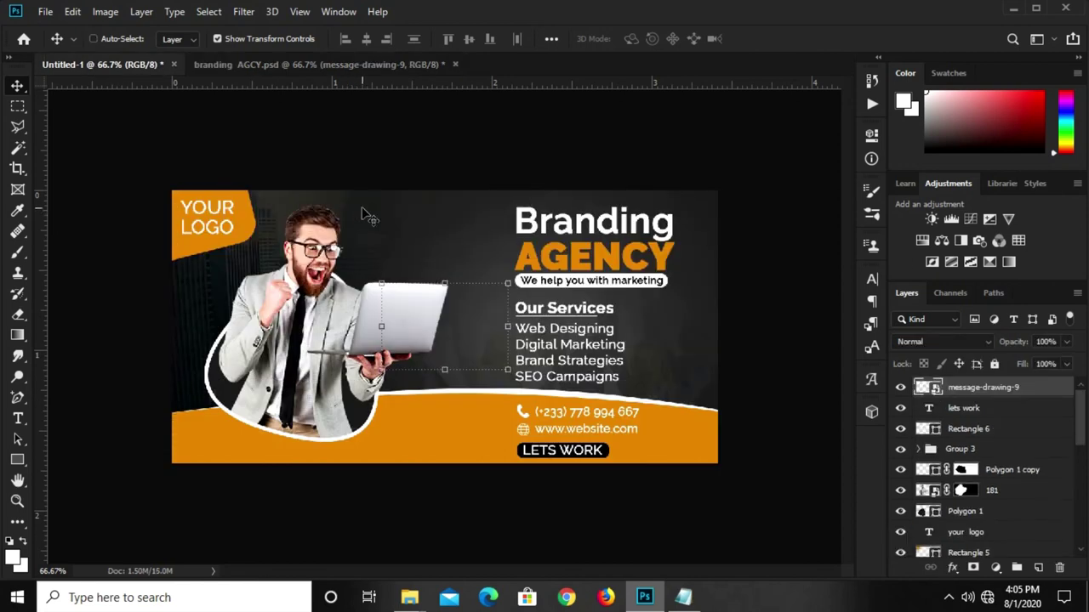
- Position the speech bubbles above the laptop and scale them to about 98.5%
key(ctrl+t)
drag(441, 327, 418, 238)
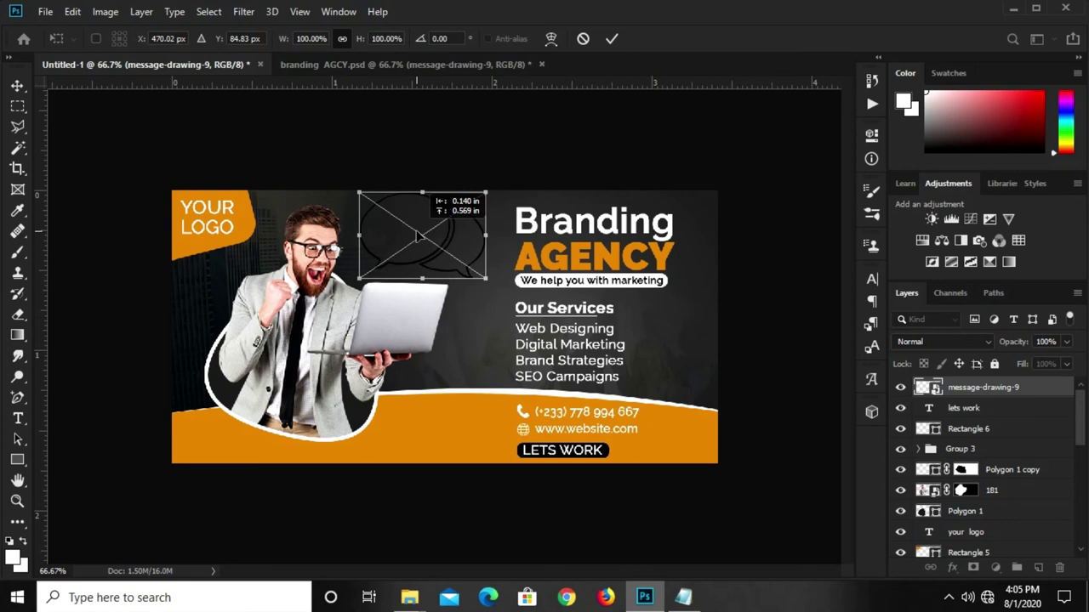
drag(417, 237, 409, 241)
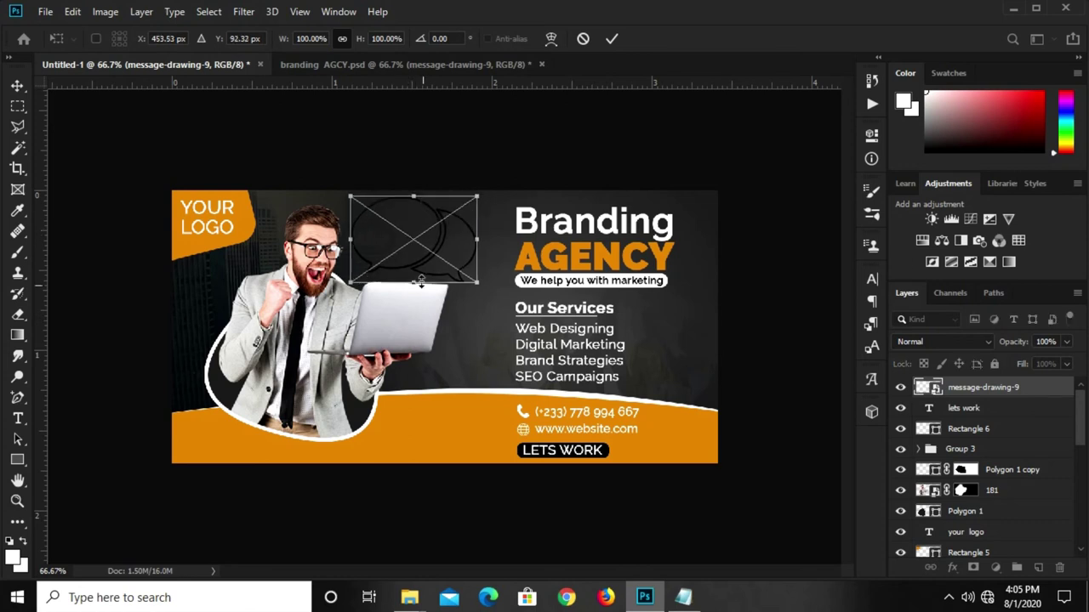
mouse_move(414, 284)
mouse_down()
mouse_move(489, 295)
mouse_move(478, 289)
mouse_up()
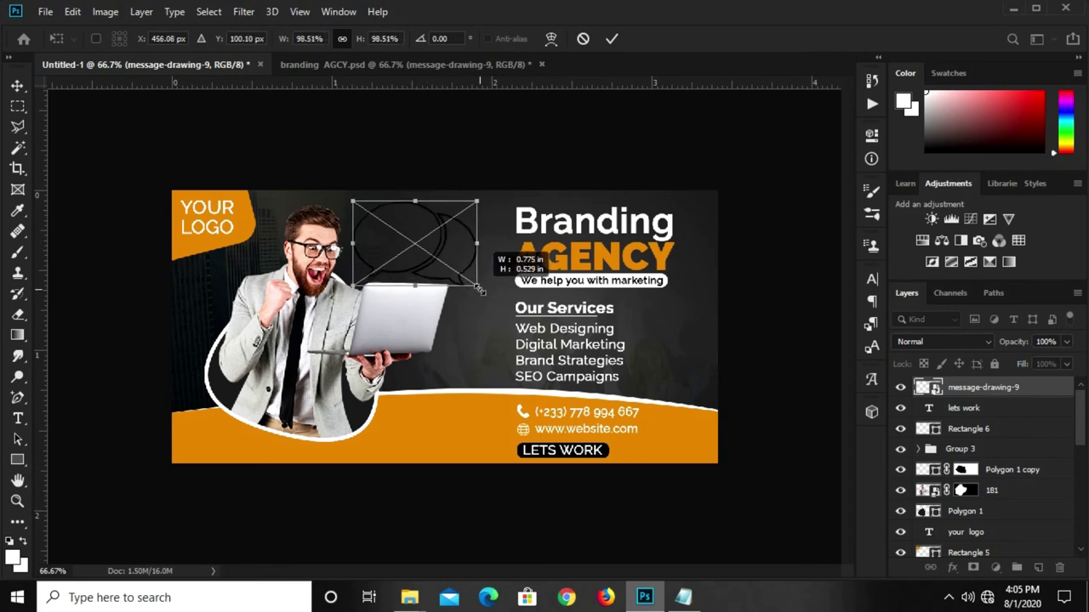
drag(479, 290, 479, 290)
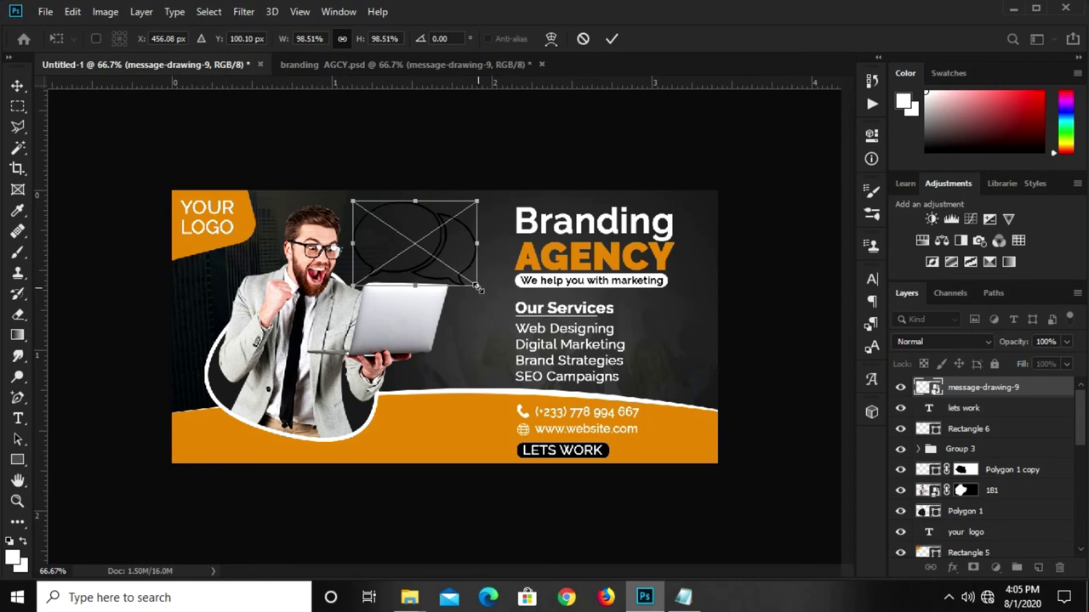
key(Return)
- Group 181, Polygon 1 and Polygon 1 copy into Group 4 and nudge it down
click(281, 340)
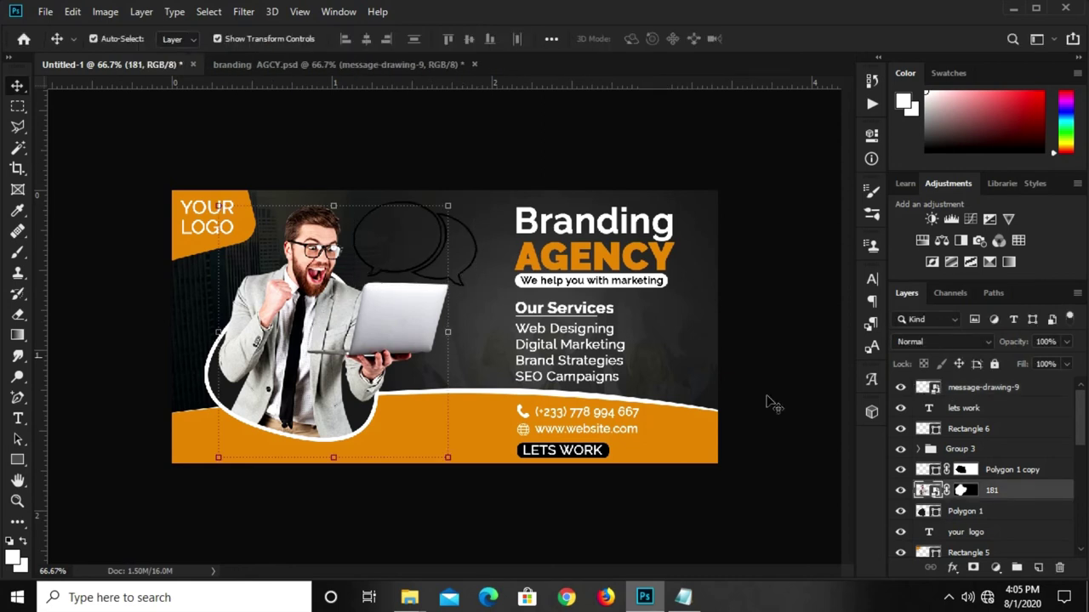
click(1003, 513)
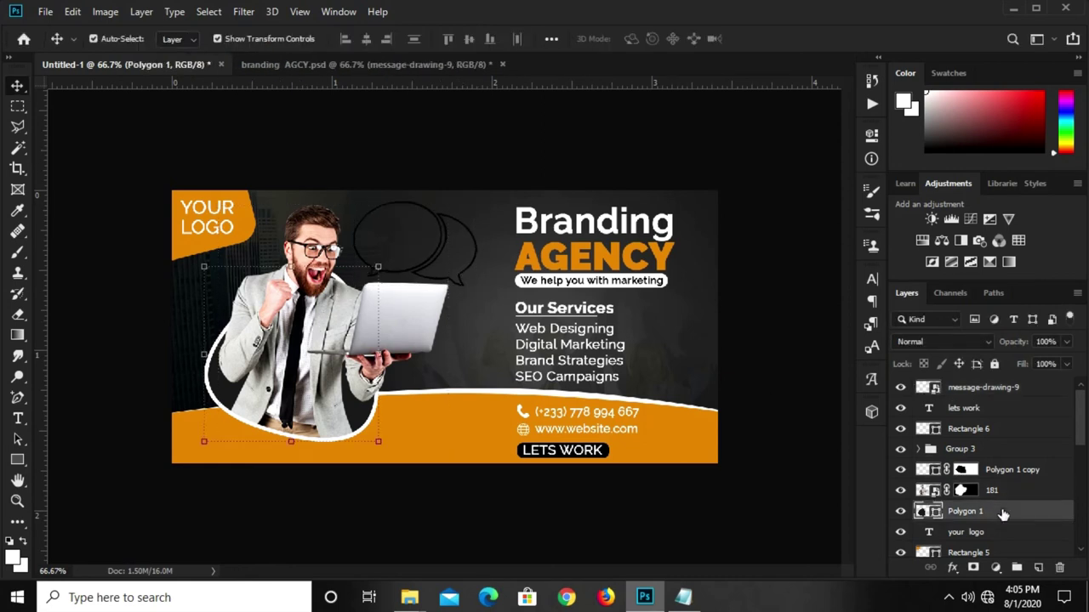
shift+click(1010, 473)
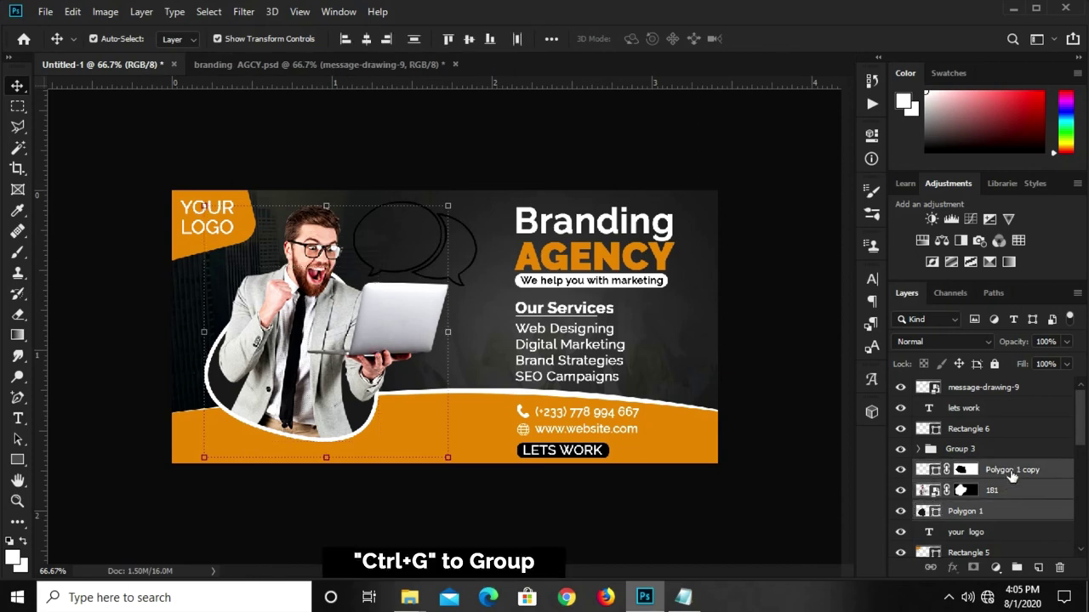
key(ctrl+g)
click(901, 475)
key(Down)
key(Down)
key(Down)
key(Down)
key(Down)
key(Down)
key(Down)
key(Down)
key(Down)
key(Down)
key(Down)
key(Down)
key(Down)
key(Down)
key(Down)
key(Down)
key(Down)
key(Down)
- Enlarge the message-drawing-9 speech bubble to about 107% and nudge it slightly right
click(437, 252)
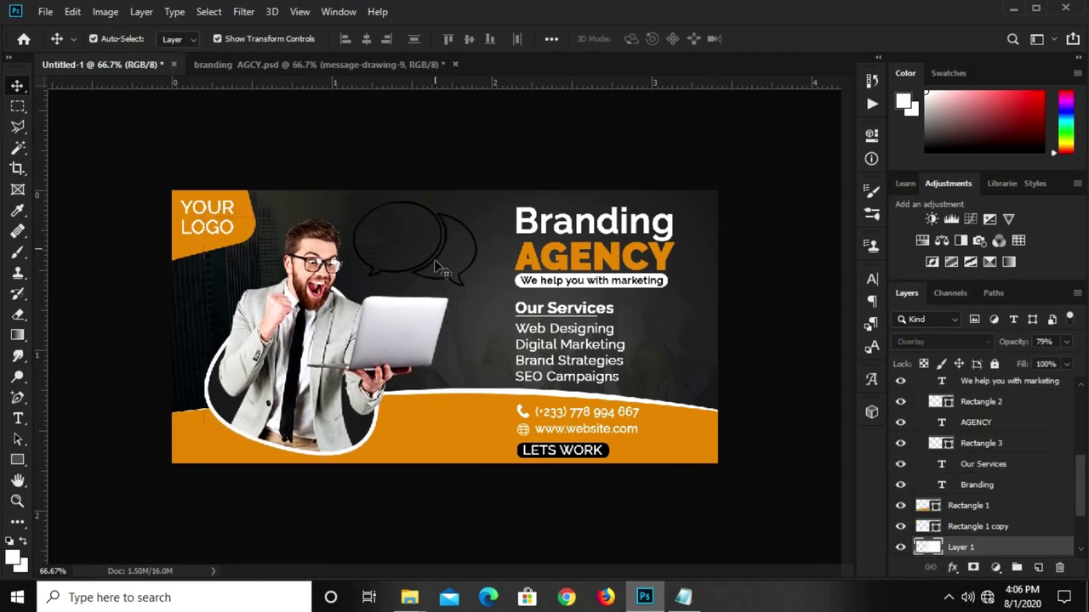
click(426, 260)
drag(414, 287, 416, 294)
drag(431, 252, 431, 257)
key(Right)
key(Right)
key(Right)
key(Right)
key(Right)
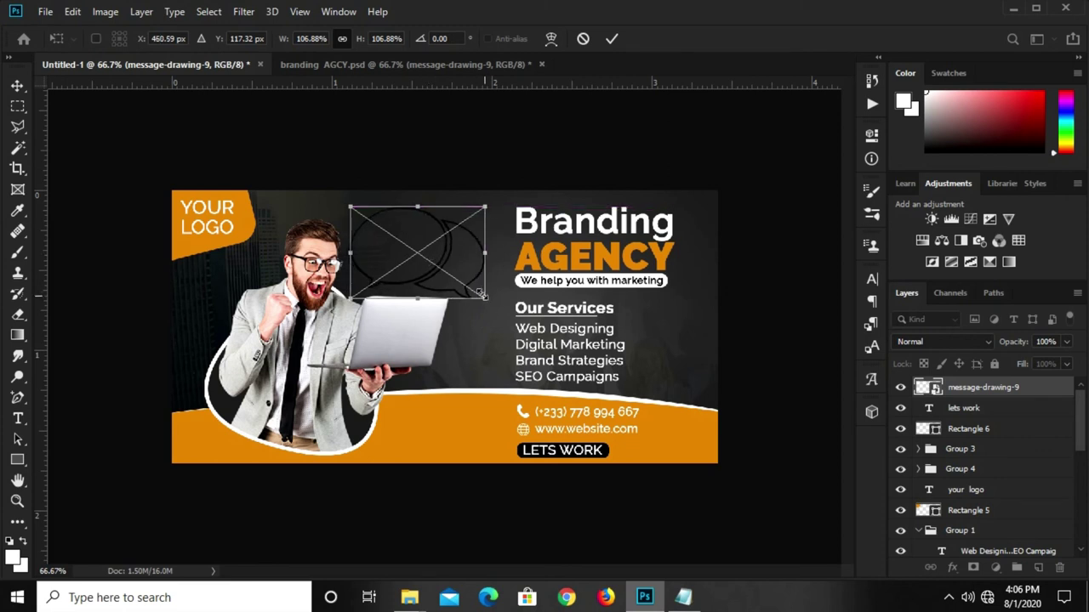
drag(483, 293, 478, 291)
key(Return)
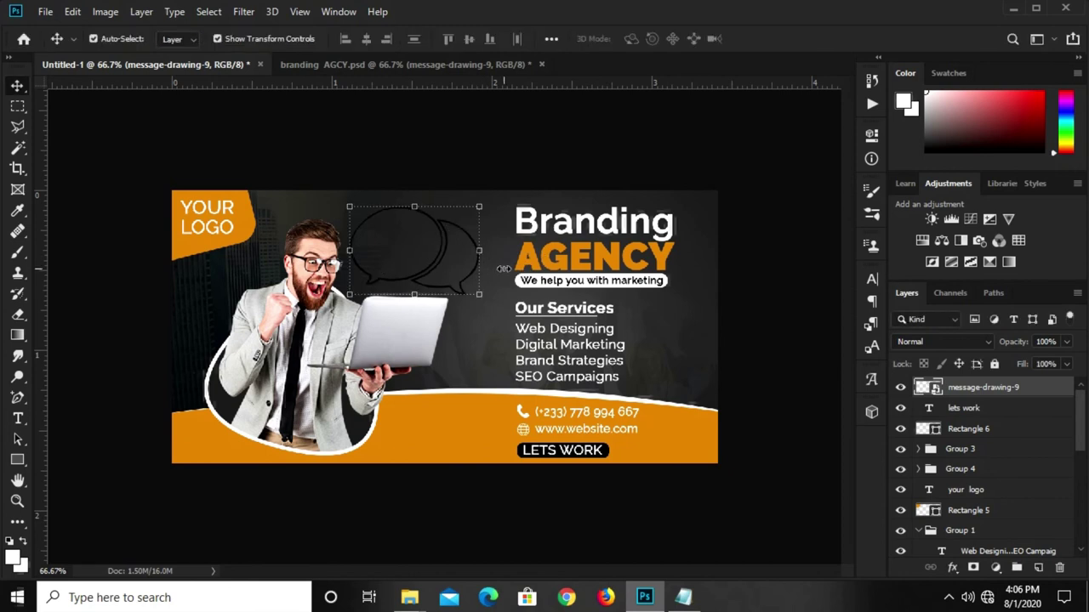
click(953, 568)
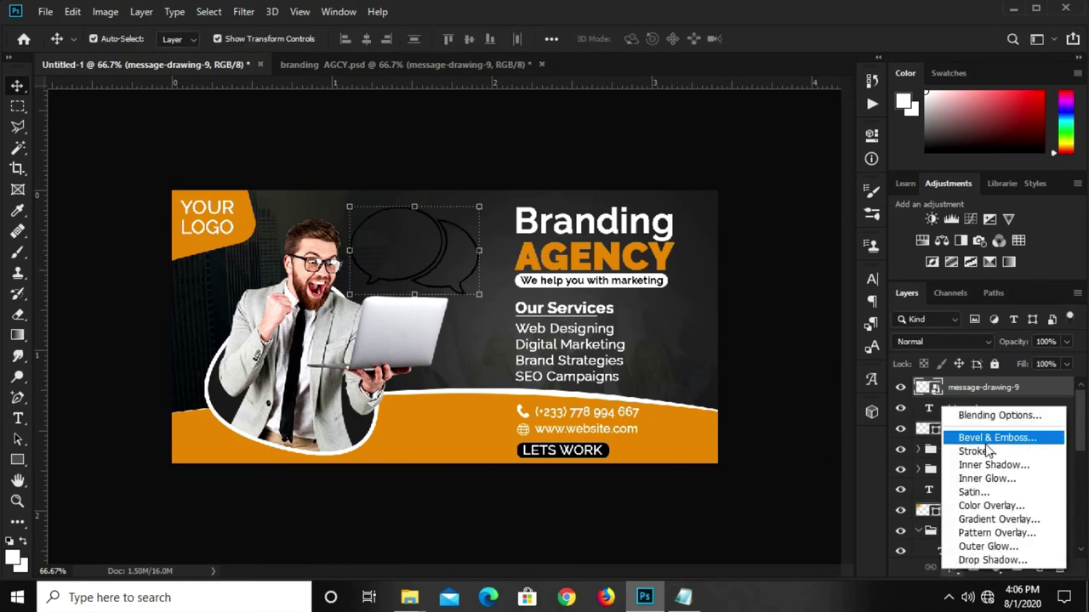
- Apply a white Color Overlay to the speech bubbles and add a new empty layer above
click(984, 507)
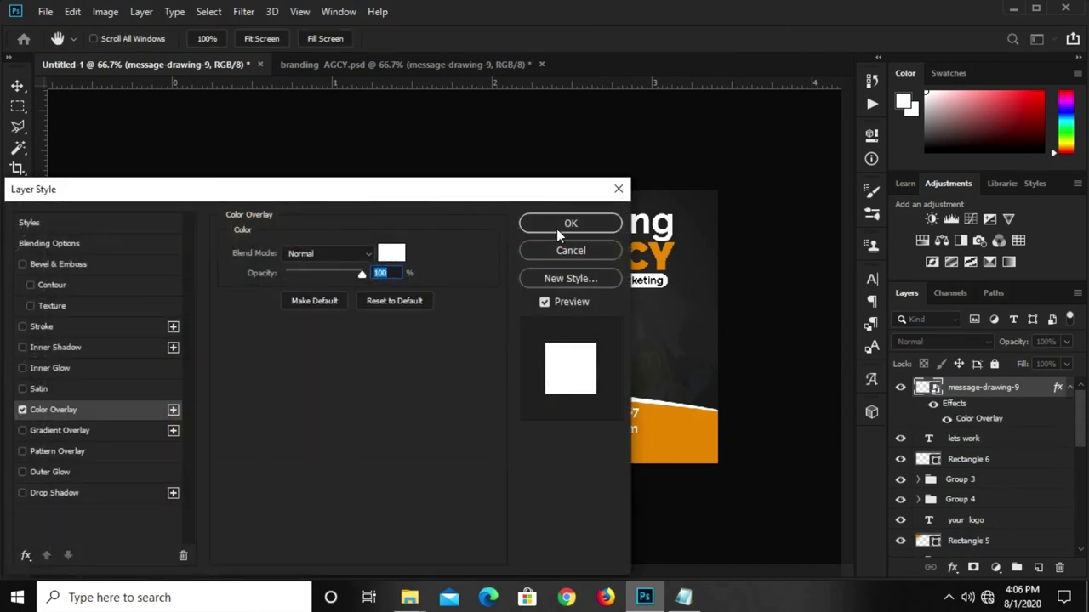
click(568, 225)
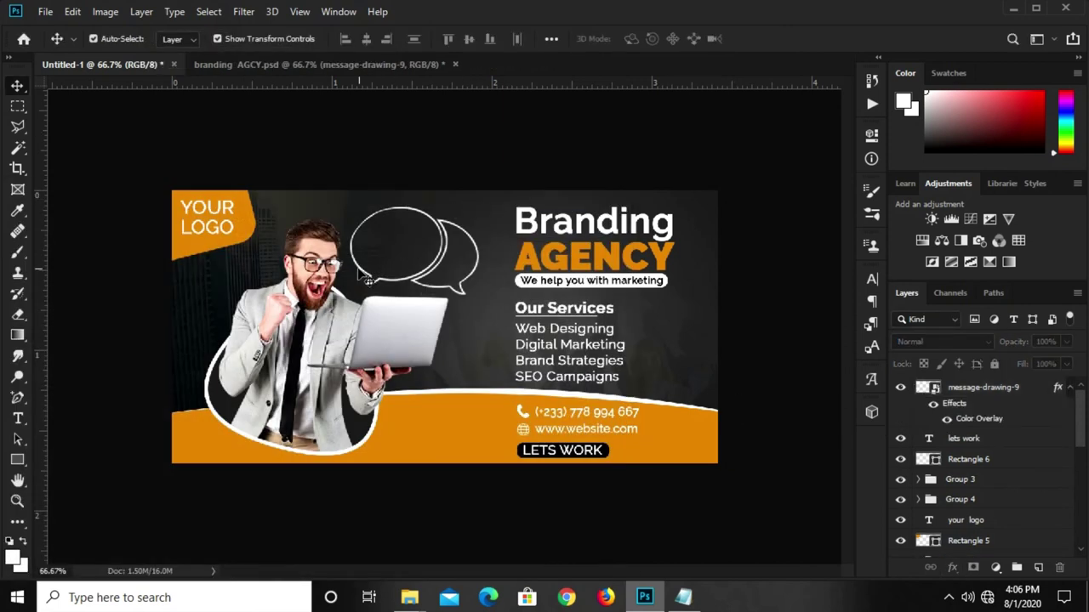
click(1038, 567)
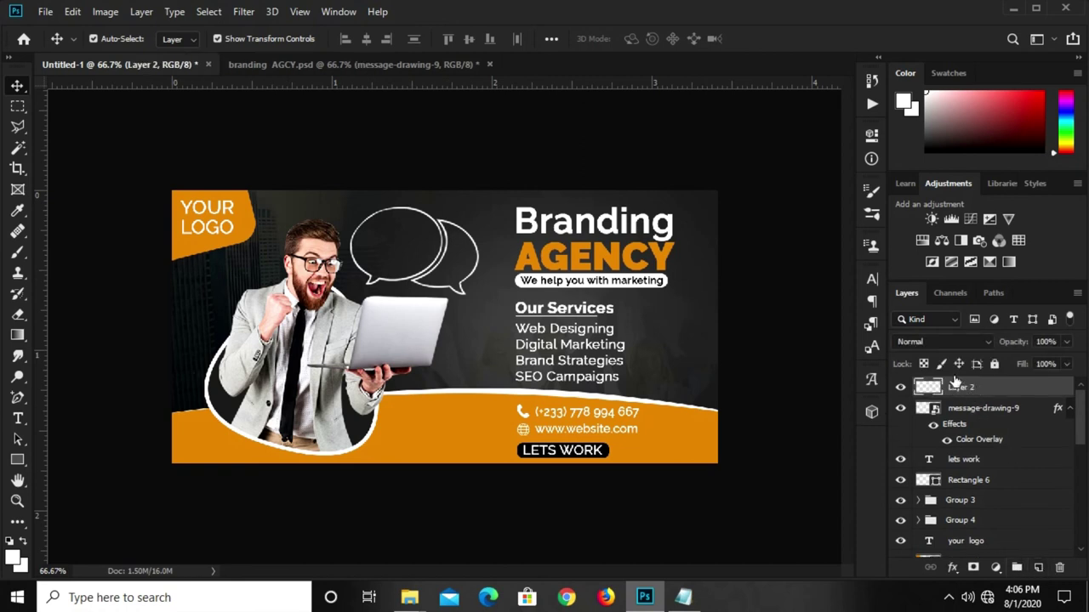
- Set up the Brush tool with the X-shaped tip at size 150
drag(17, 253, 56, 256)
click(56, 254)
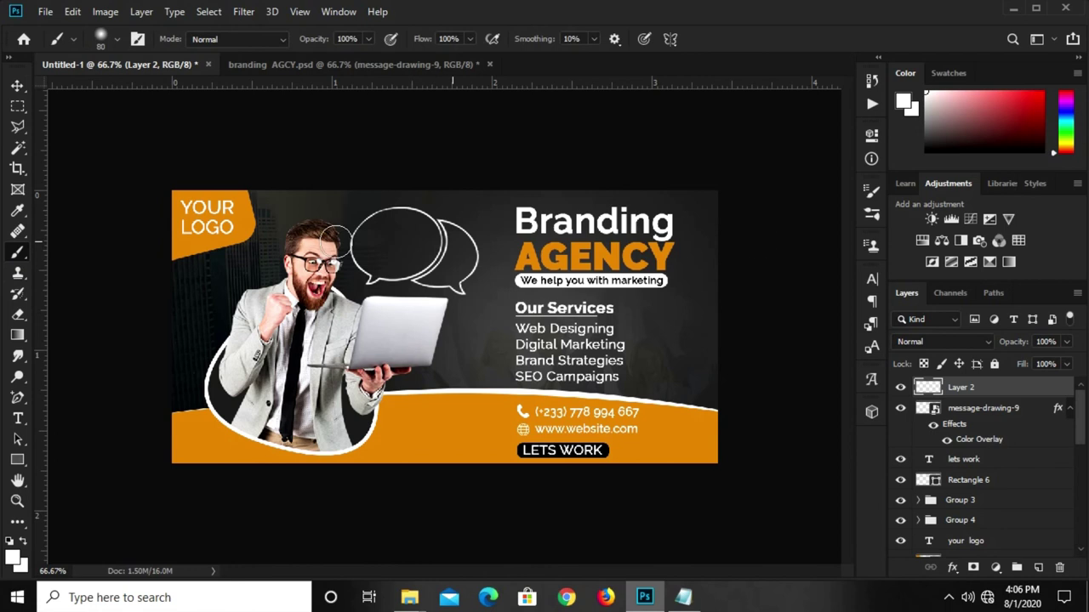
click(867, 199)
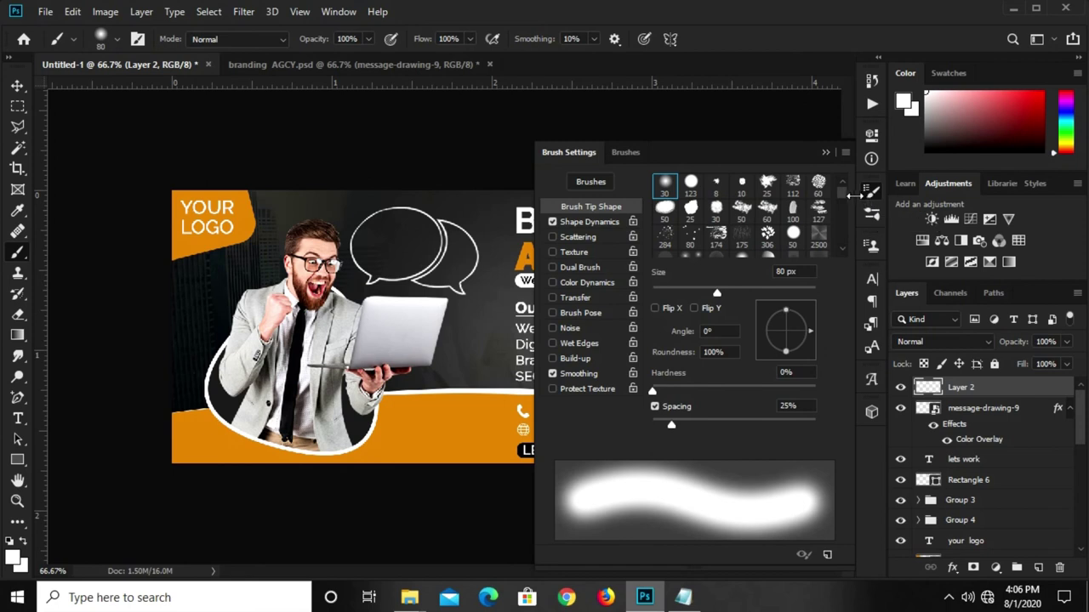
scroll(844, 211, down, 1)
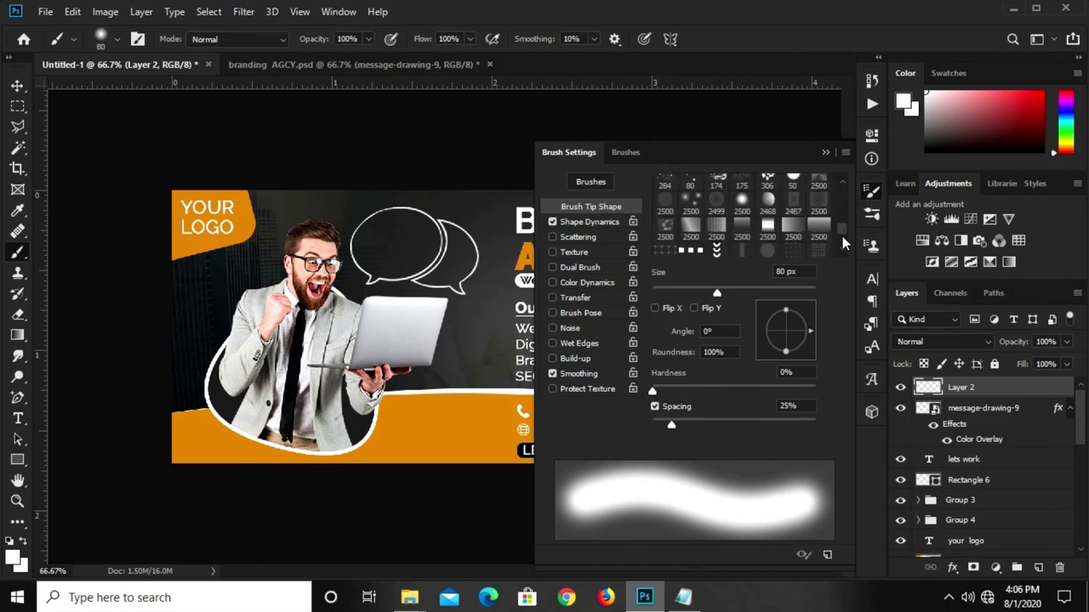
scroll(843, 244, down, 3)
drag(843, 244, 844, 226)
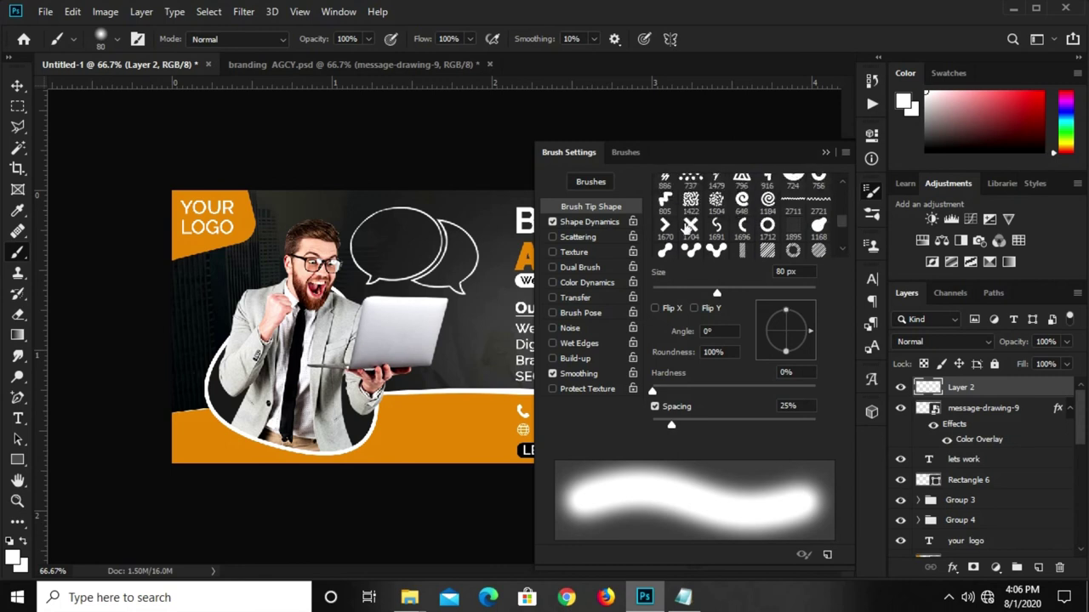
click(688, 227)
click(824, 152)
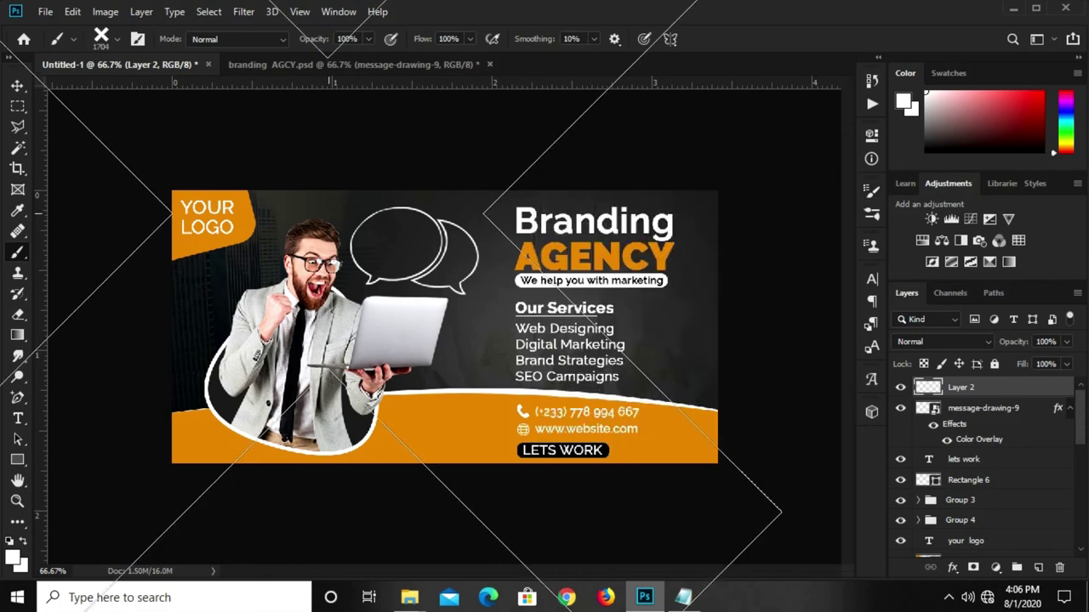
key(bracketleft)
key(bracketleft)
key(bracketleft)
key(bracketleft)
key(bracketleft)
key(bracketleft)
key(bracketleft)
key(bracketleft)
key(bracketleft)
key(bracketleft)
key(bracketleft)
key(bracketleft)
- Make white the painting colour and shrink the brush for smaller X marks
click(12, 557)
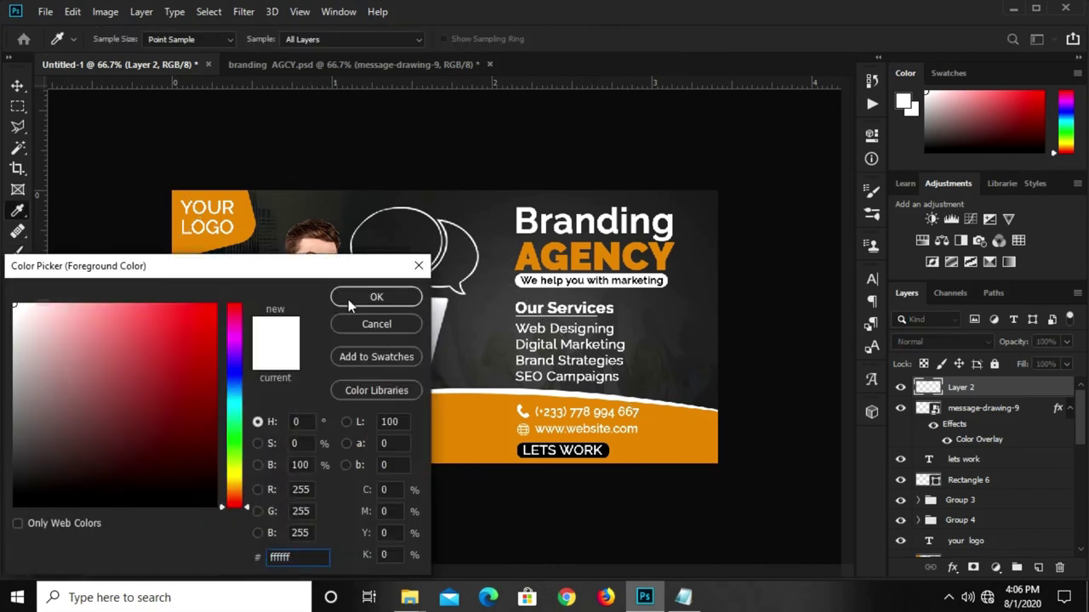
click(351, 301)
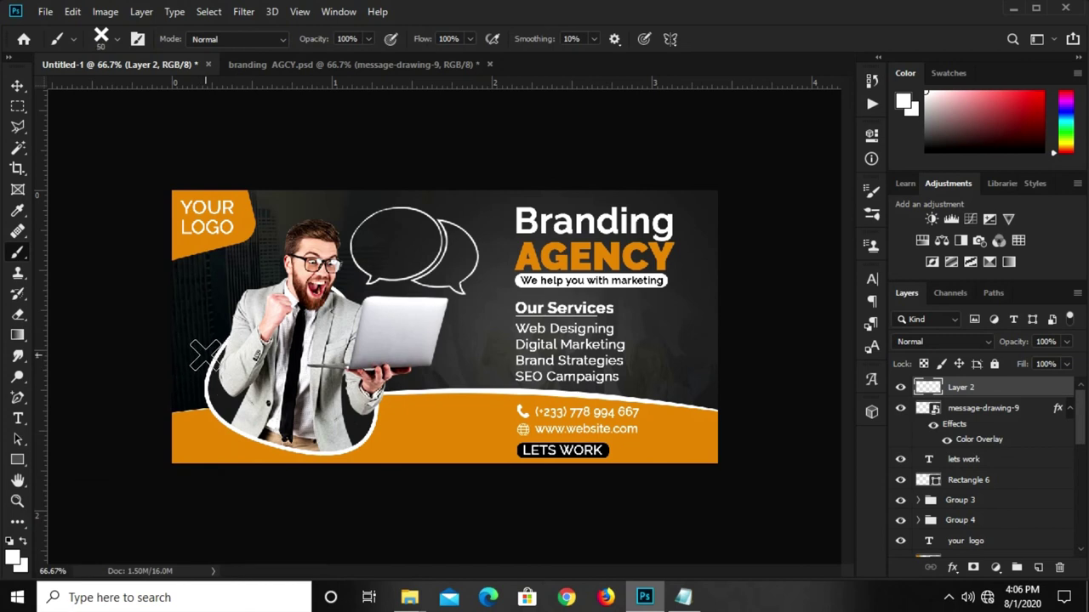
scroll(223, 315, up, 1)
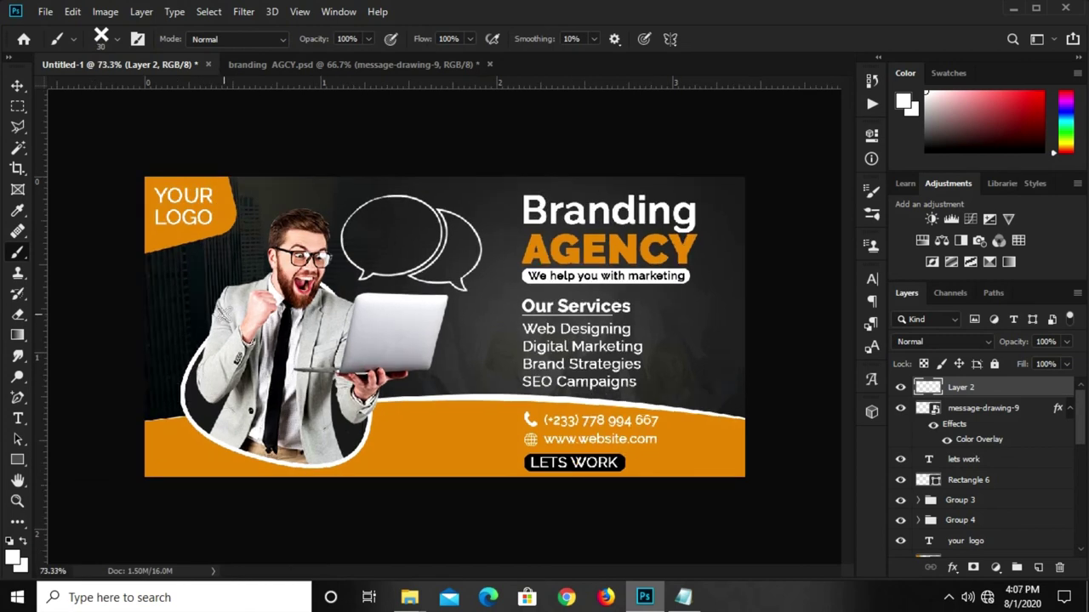
scroll(223, 317, up, 1)
key(bracketleft)
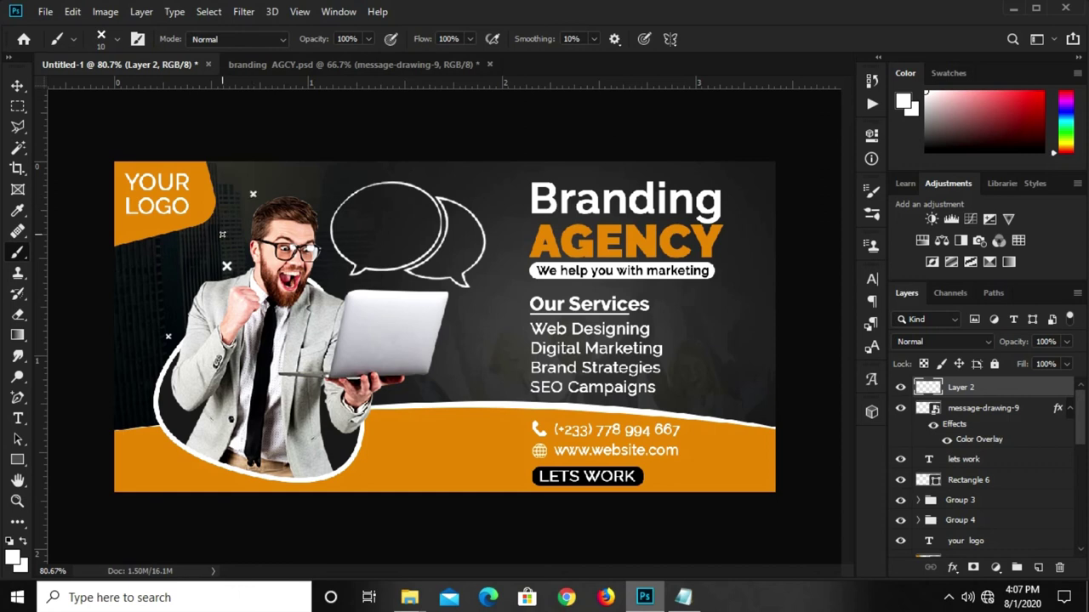
click(17, 86)
- Draw a small 12 px circle near the man's head
click(311, 122)
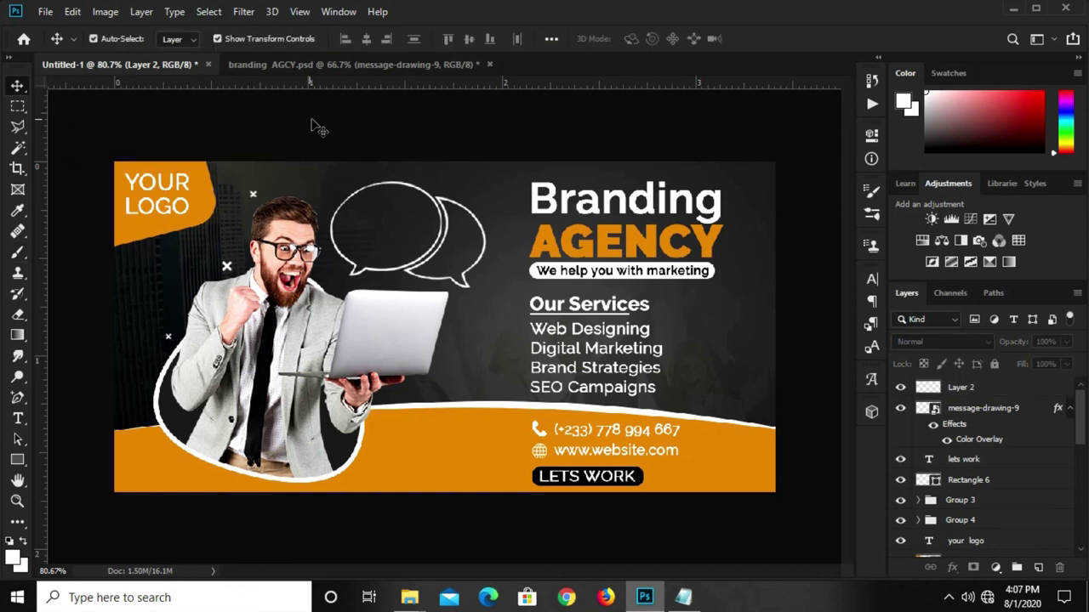
drag(22, 460, 71, 486)
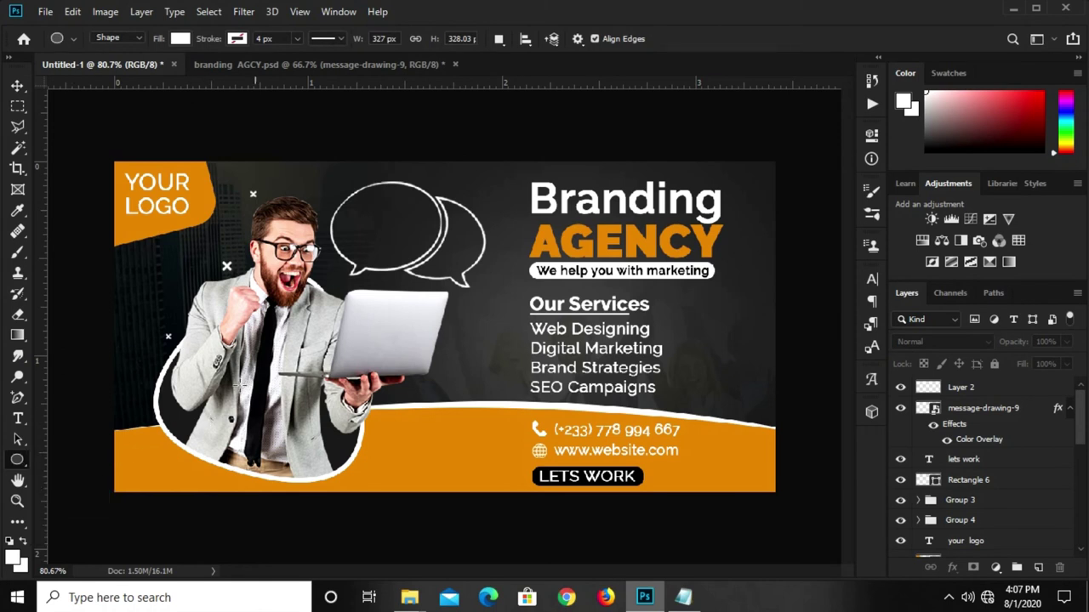
scroll(322, 267, up, 1)
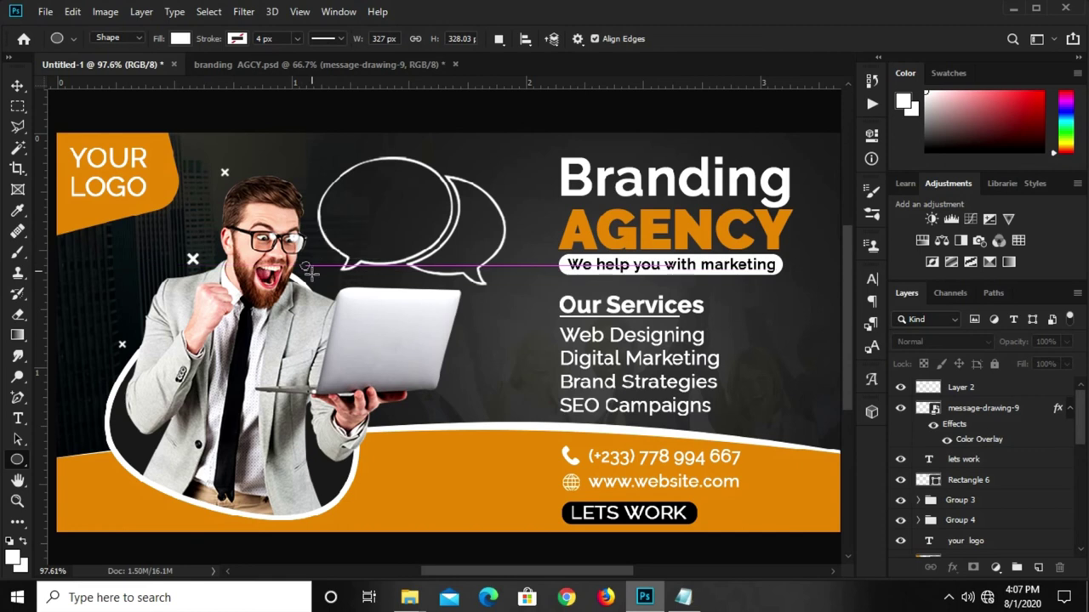
drag(303, 262, 313, 267)
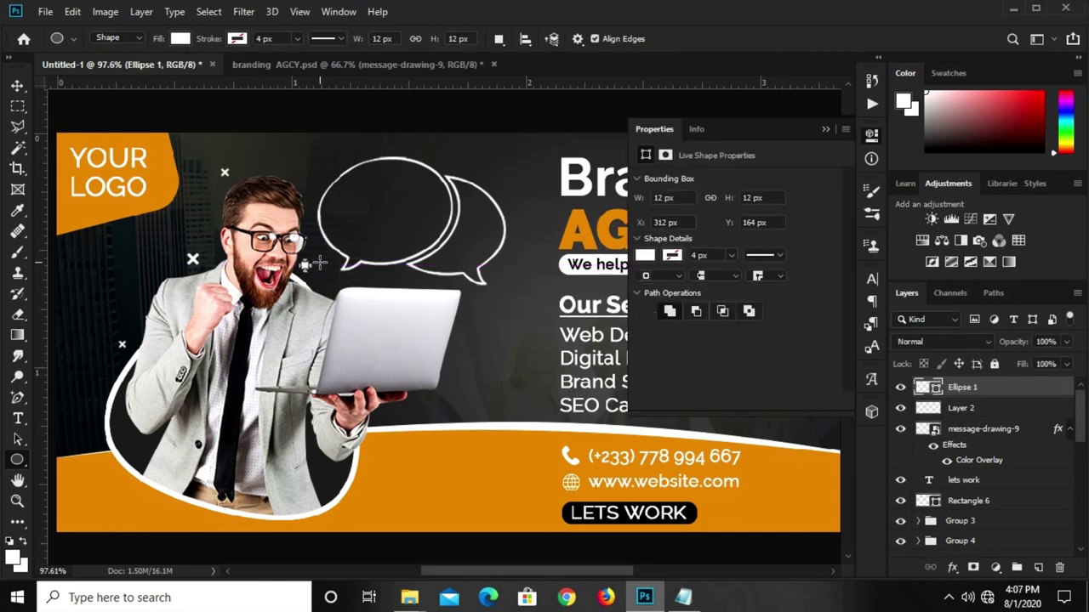
key(v)
click(825, 129)
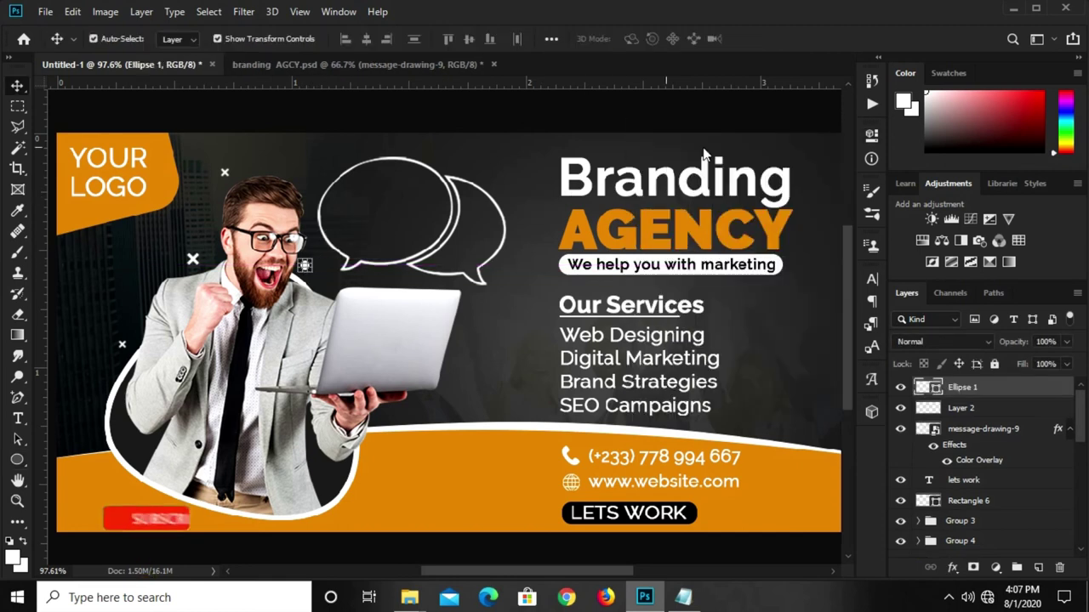
click(456, 127)
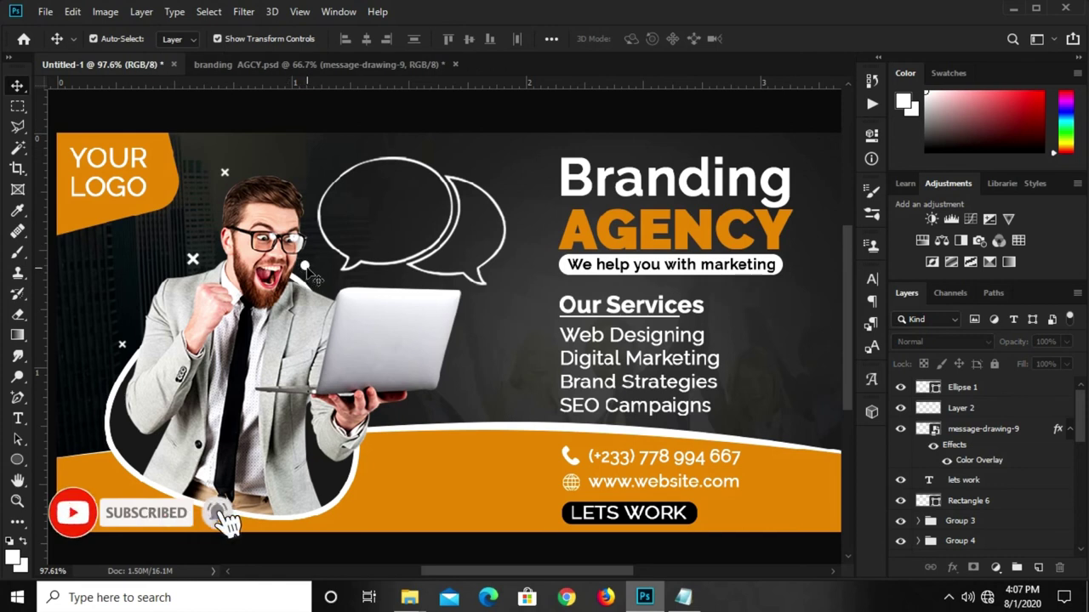
- Duplicate the circle twice, placing the copies up and down-right to form a trail
click(305, 268)
key(ctrl+j)
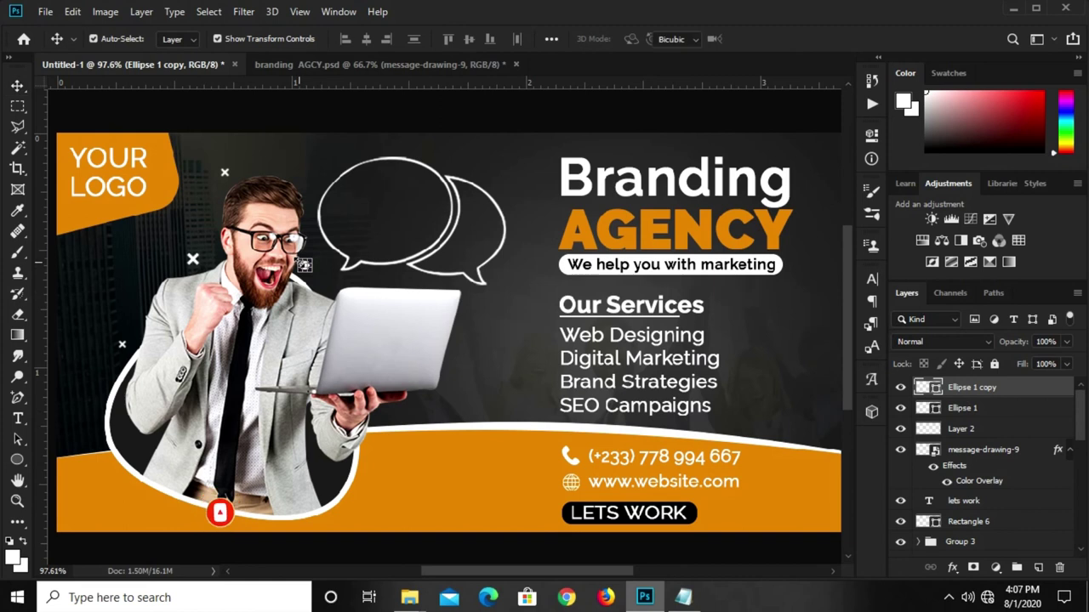
key(ctrl+t)
drag(304, 265, 312, 255)
key(Return)
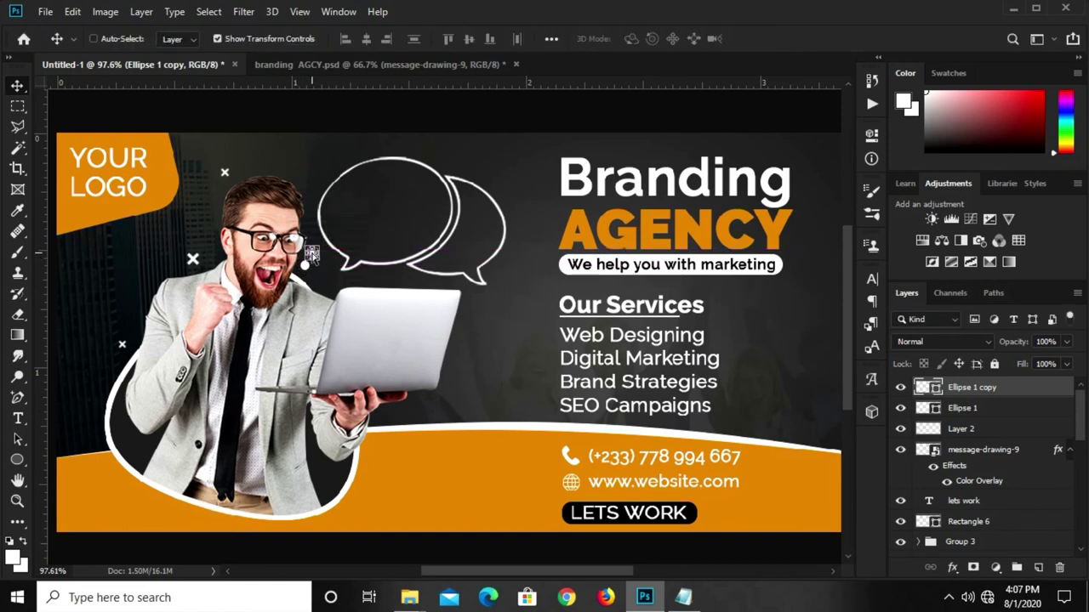
key(ctrl+j)
drag(312, 256, 324, 286)
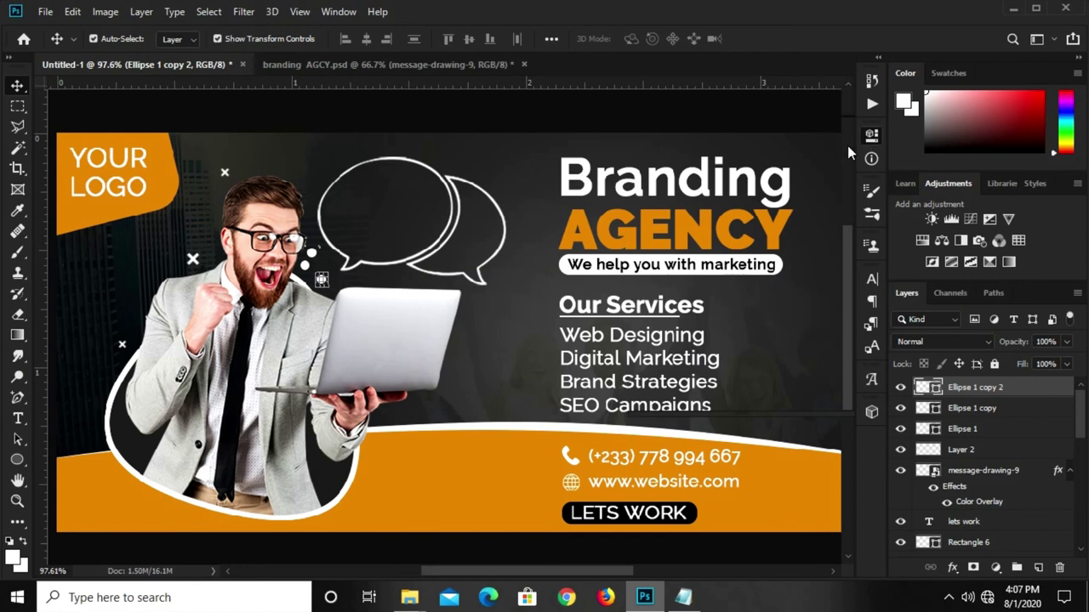
- Give the circle a white stroke and fit the whole banner in view
click(871, 134)
click(672, 255)
click(672, 256)
click(646, 338)
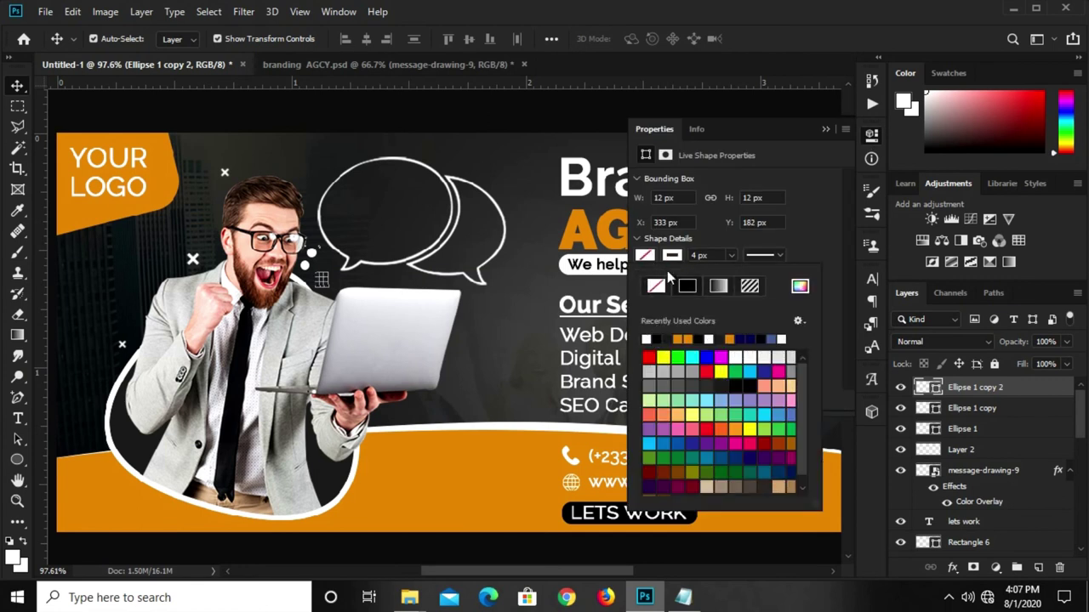
click(717, 257)
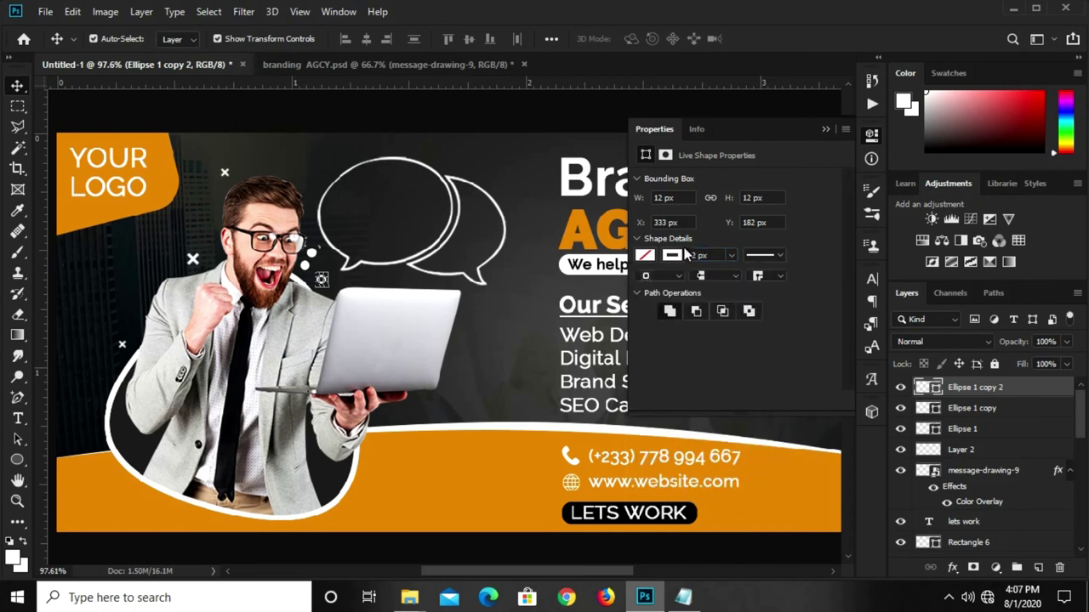
click(825, 130)
click(637, 122)
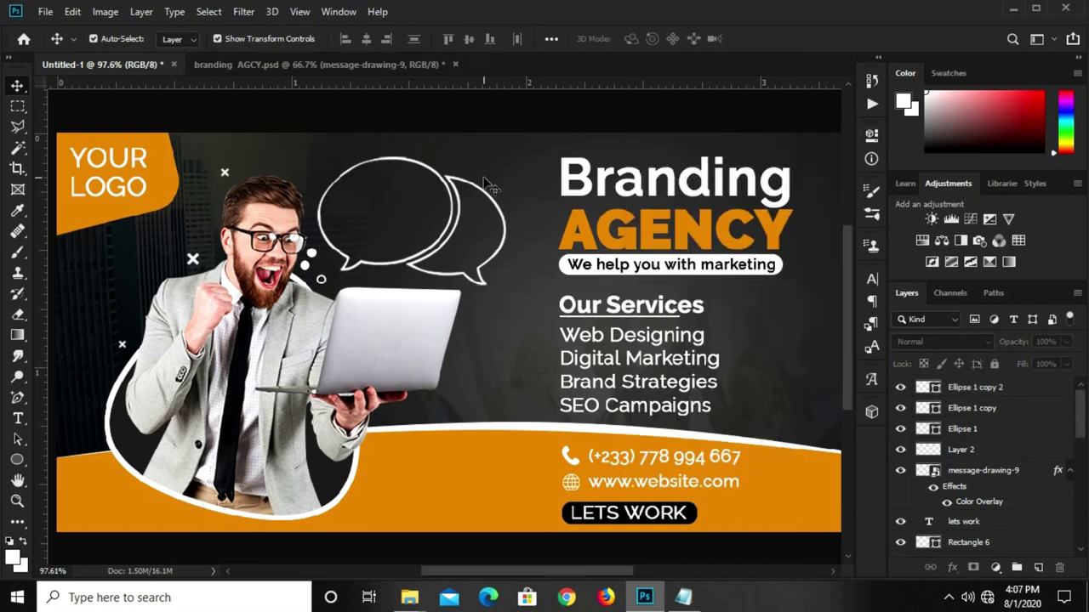
key(ctrl+minus)
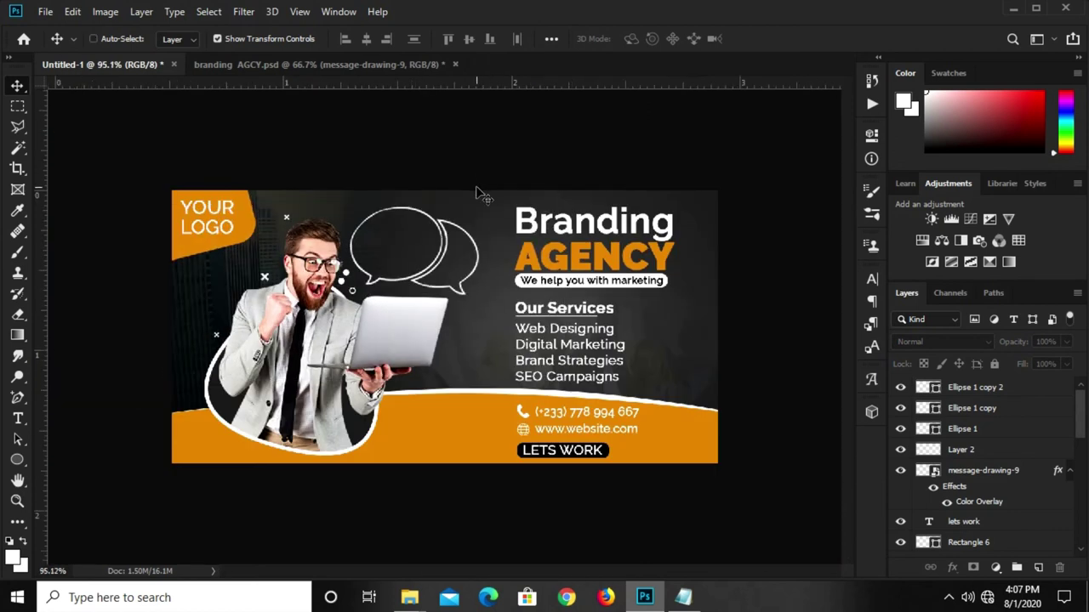
- Copy the phrase 'We help you' from the Notepad notes
key(ctrl+0)
click(683, 597)
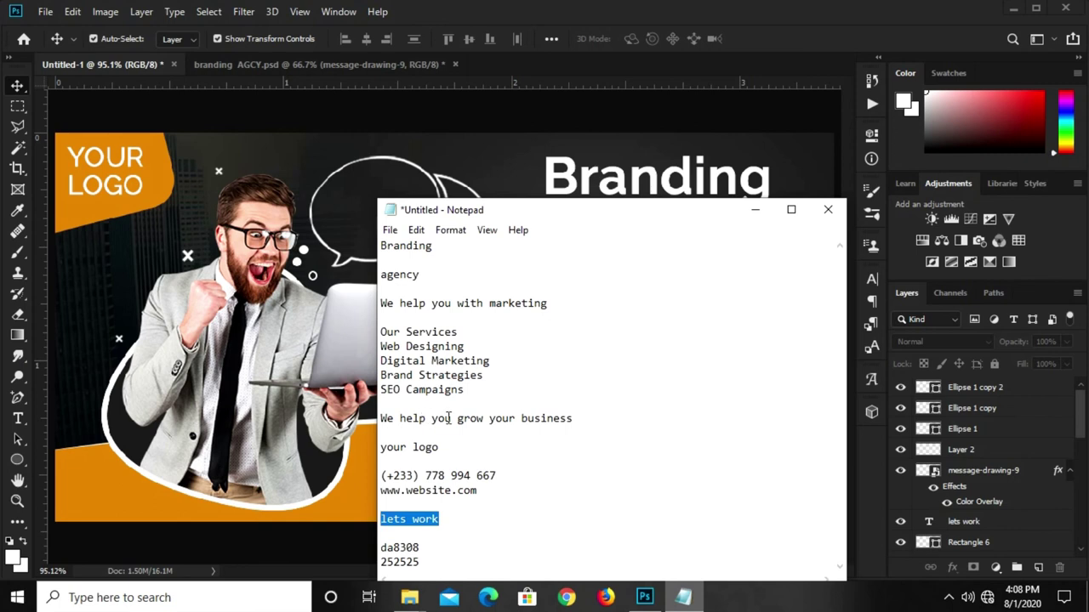
drag(448, 417, 385, 418)
right_click(389, 412)
click(452, 417)
drag(452, 418, 393, 419)
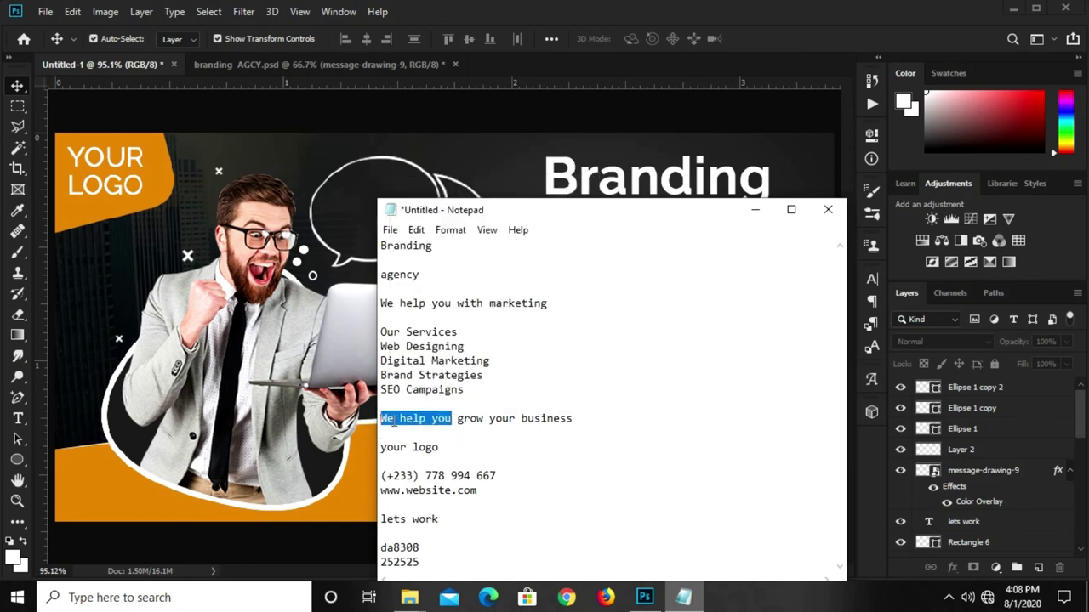
right_click(393, 421)
click(433, 226)
click(439, 123)
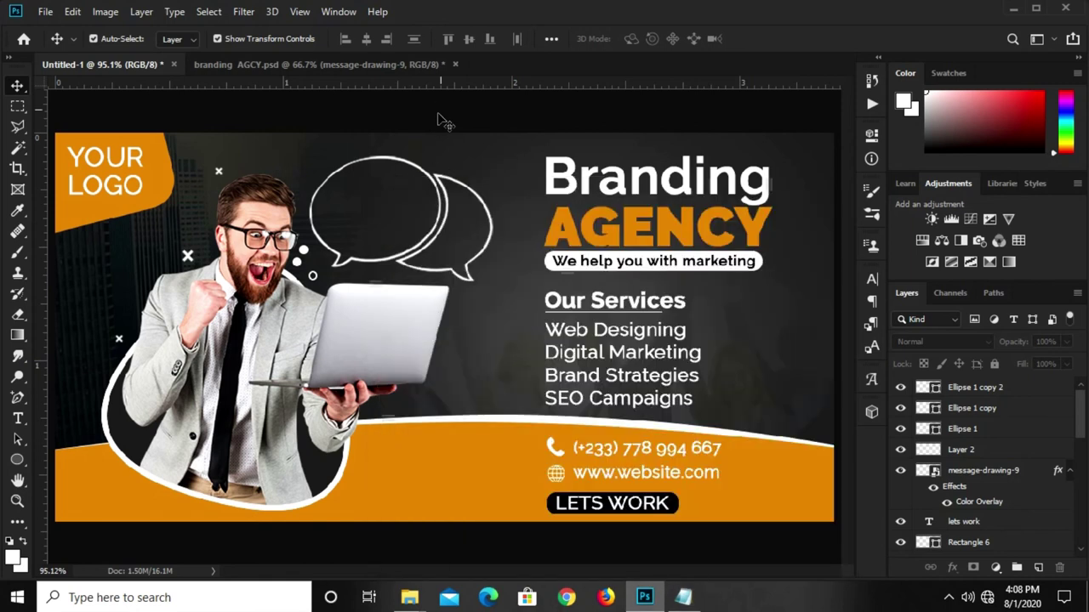
- Add a 'WE HELP YOU' text layer over the laptop
click(17, 418)
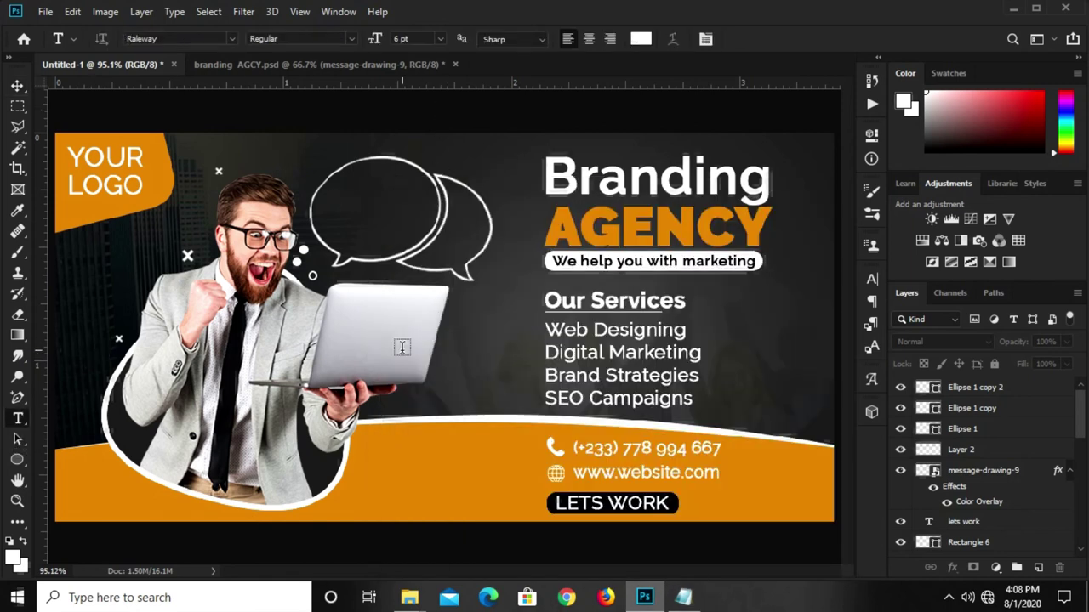
click(402, 347)
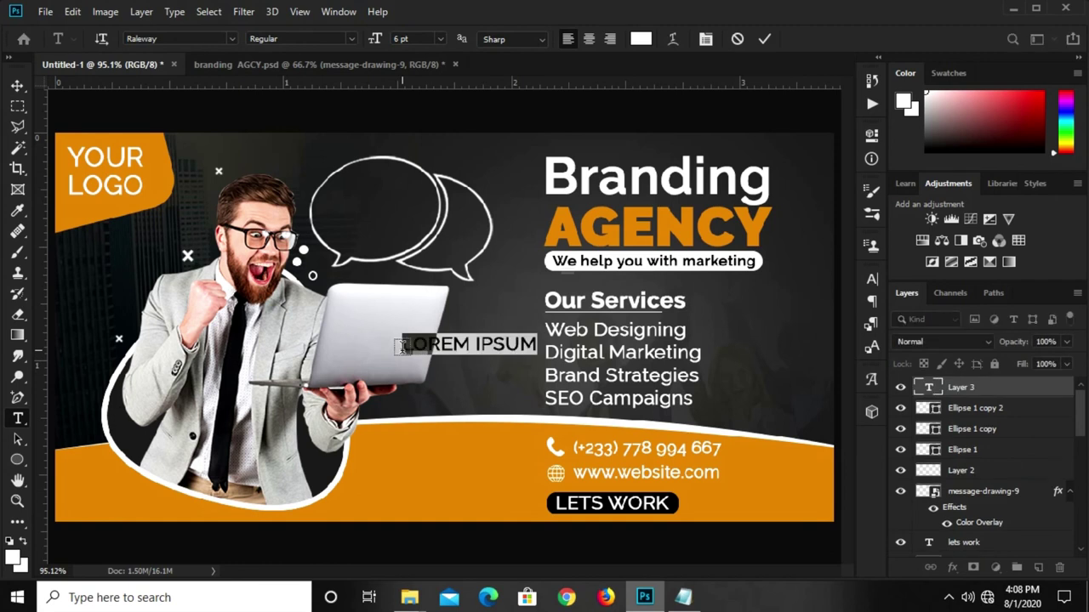
text(WE HELP YOU)
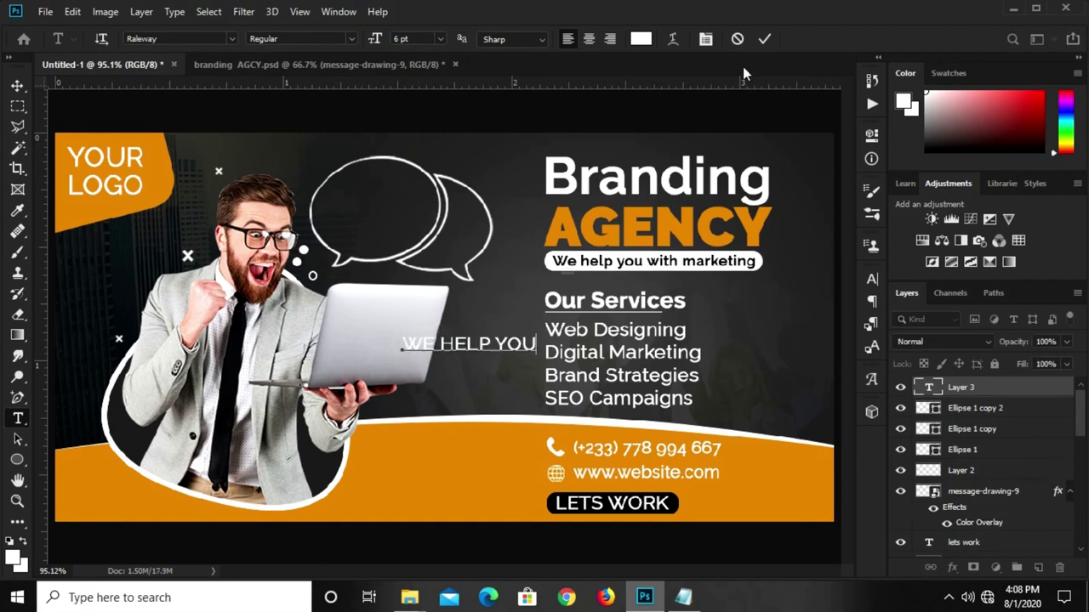
click(766, 40)
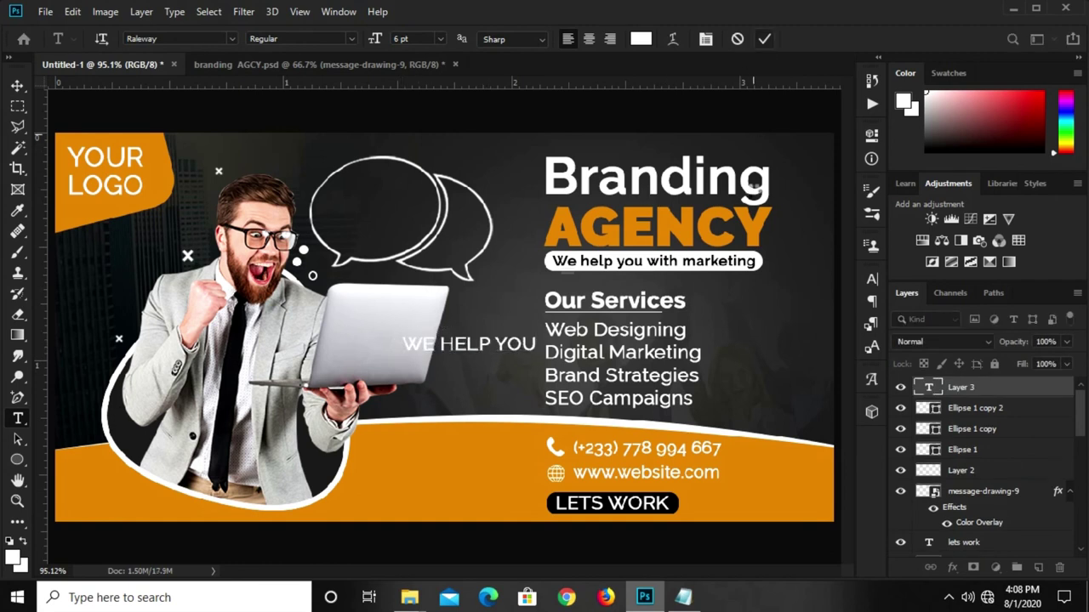
- Turn off All Caps and set the text weight to SemiBold
click(871, 278)
click(717, 321)
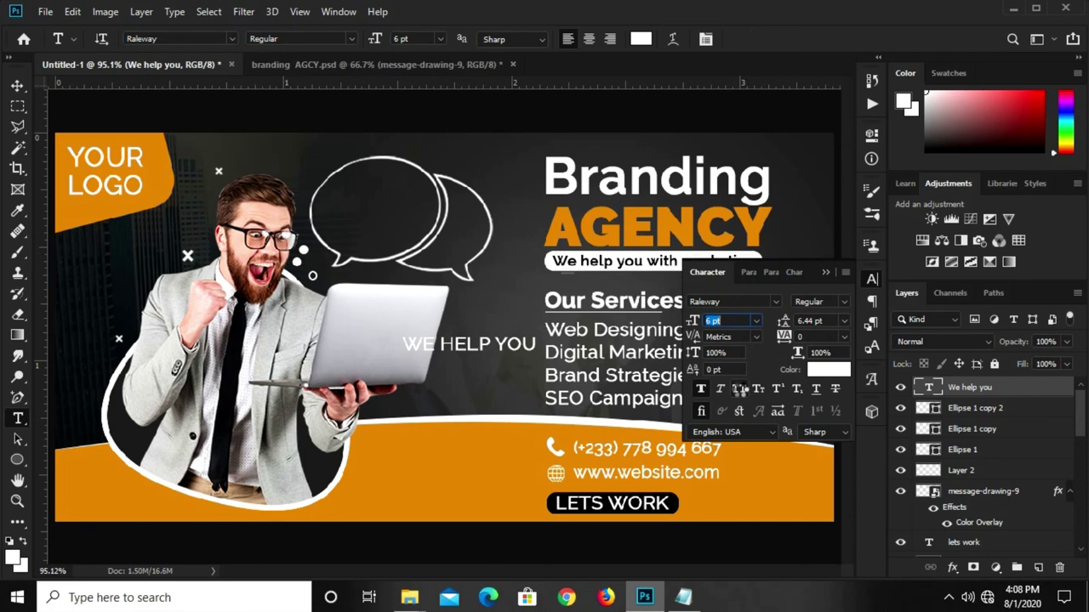
click(752, 384)
click(842, 302)
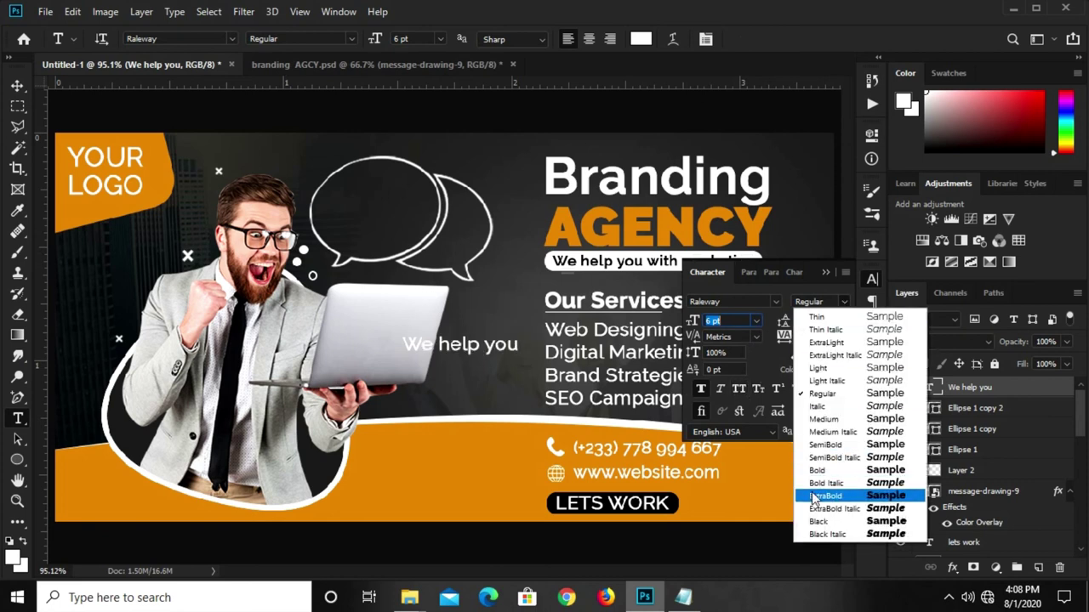
click(820, 444)
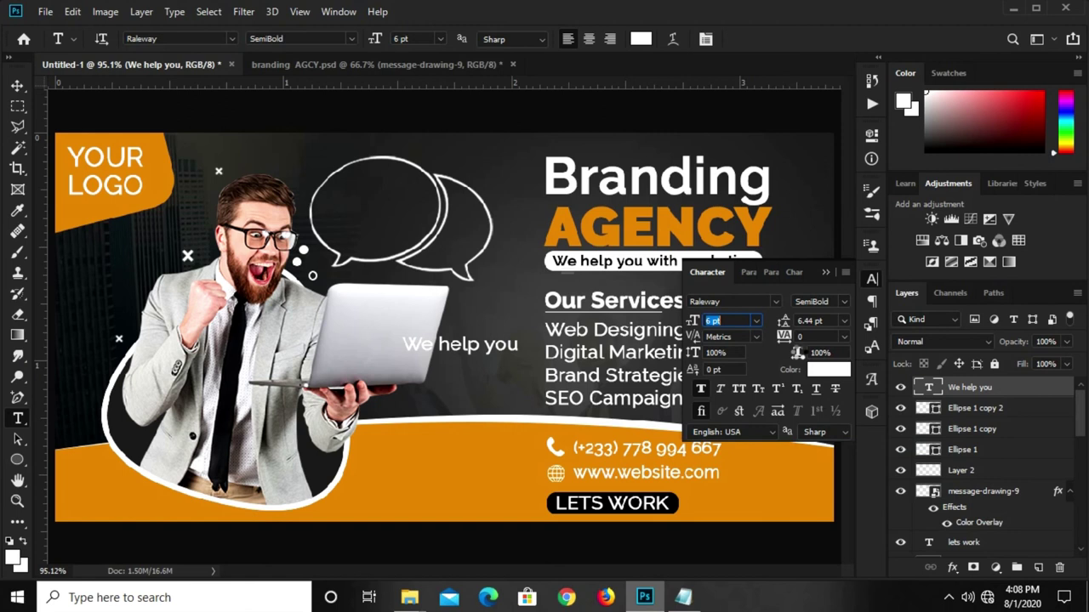
click(824, 274)
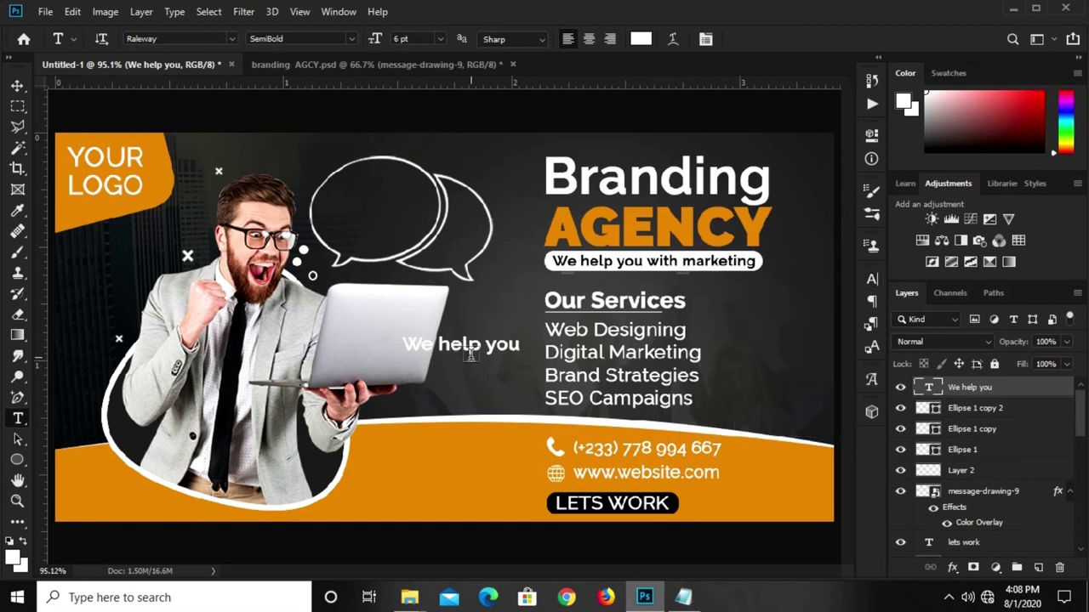
- Duplicate the 'We help you' line below itself, retype it as GROW, and scale it to about 156.6%
key(v)
mouse_move(479, 353)
mouse_down()
mouse_move(459, 333)
mouse_move(456, 352)
mouse_up()
scroll(459, 333, up, 1)
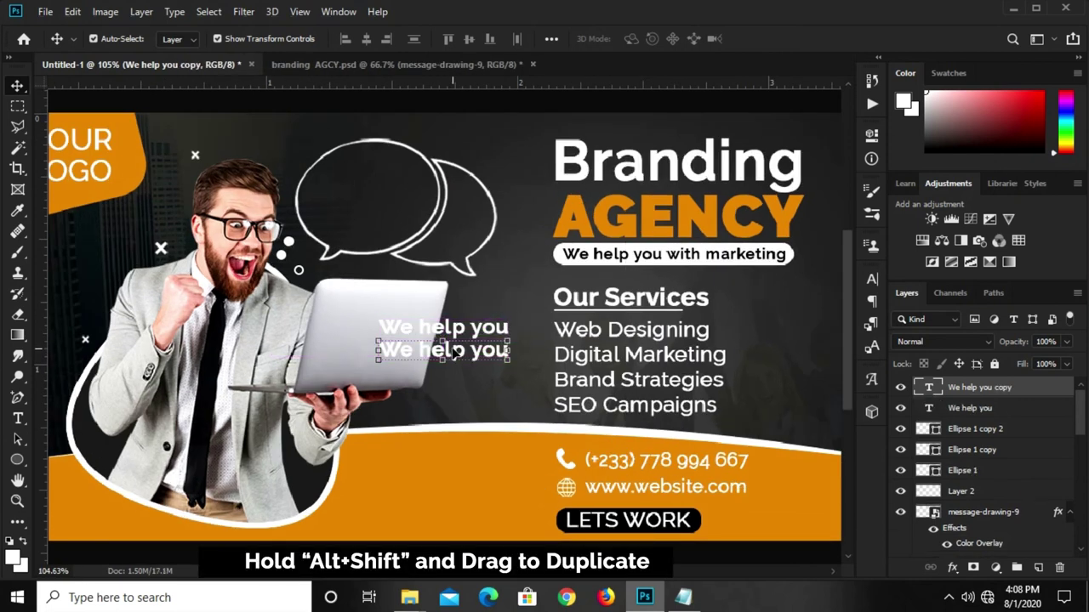
double_click(454, 351)
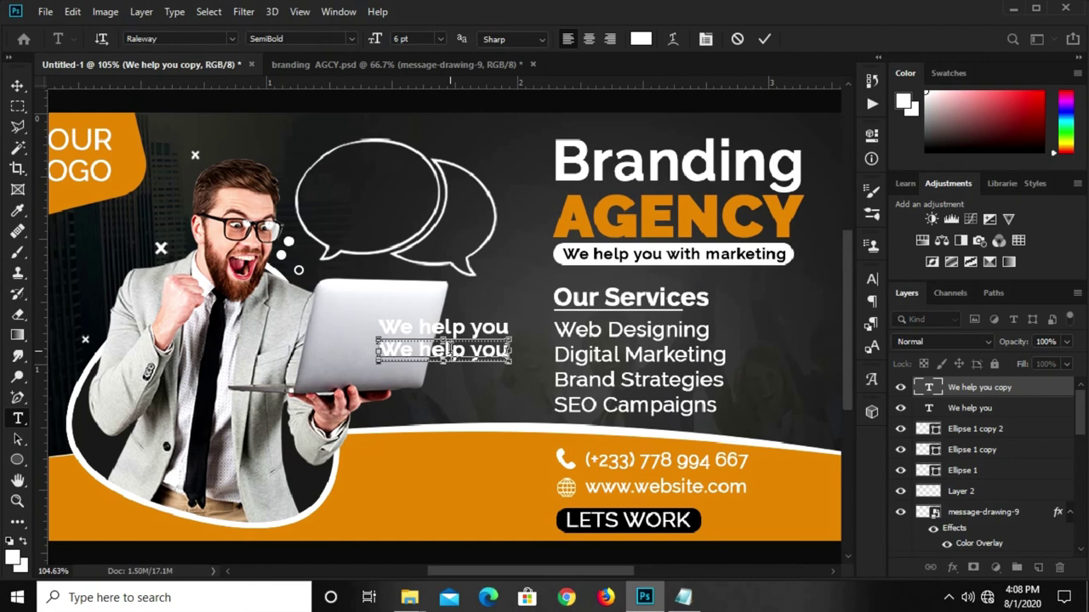
text(GROW)
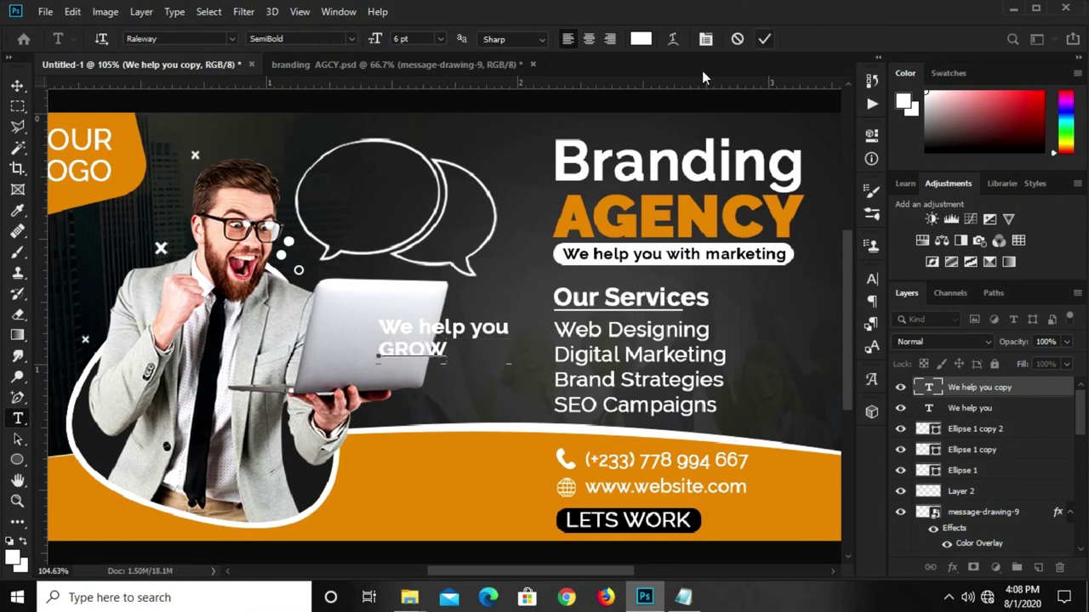
key(ctrl+Return)
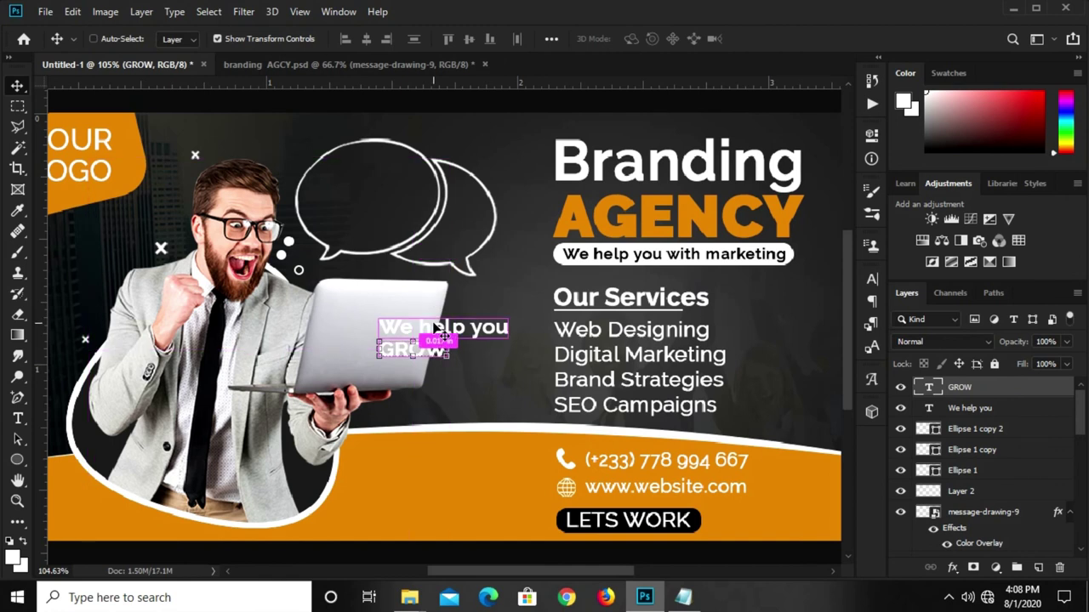
key(ctrl+t)
drag(448, 356, 484, 385)
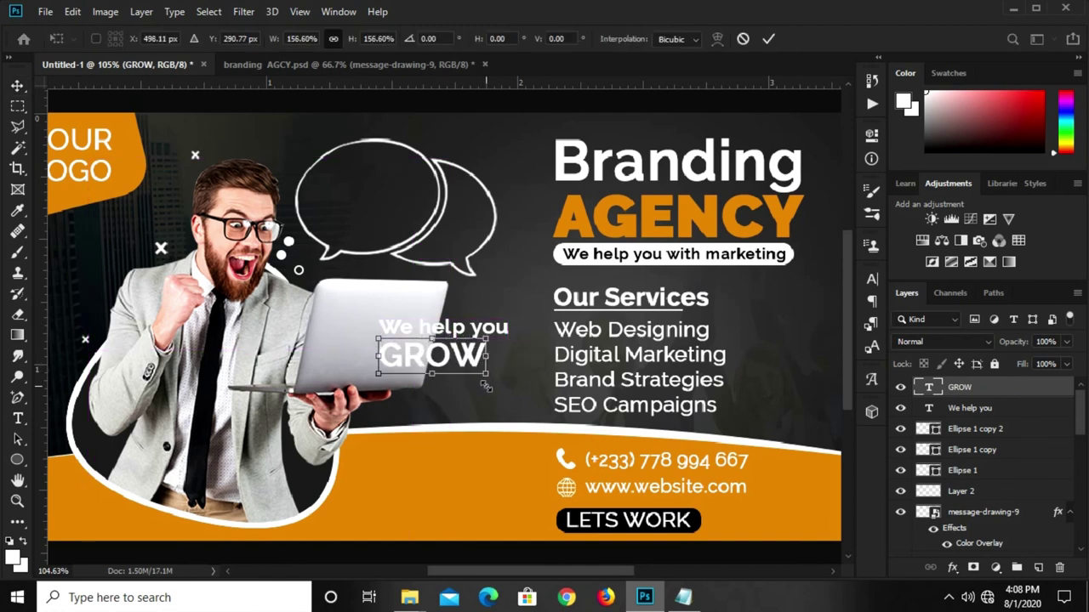
key(Return)
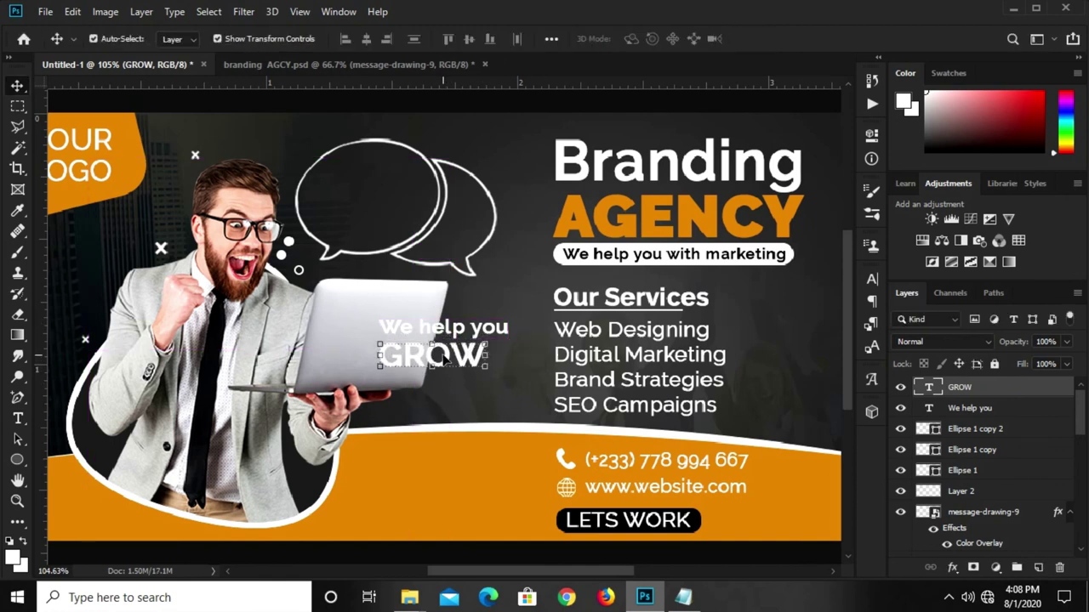
- Duplicate GROW onto the line below and retype the copy as YOUR, then copy YOUR downward
drag(448, 357, 452, 385)
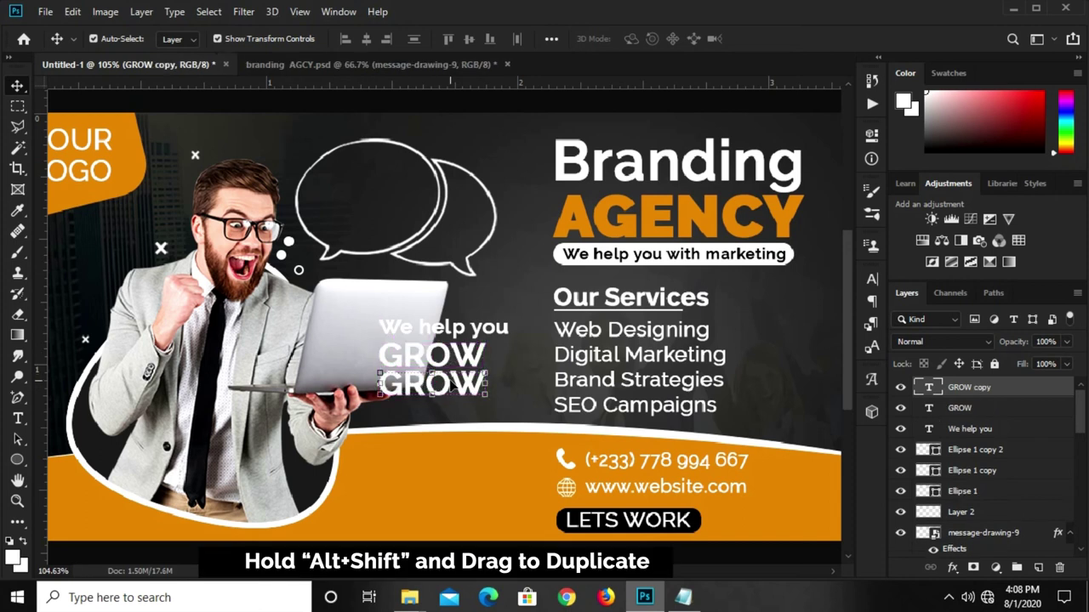
key(t)
click(452, 384)
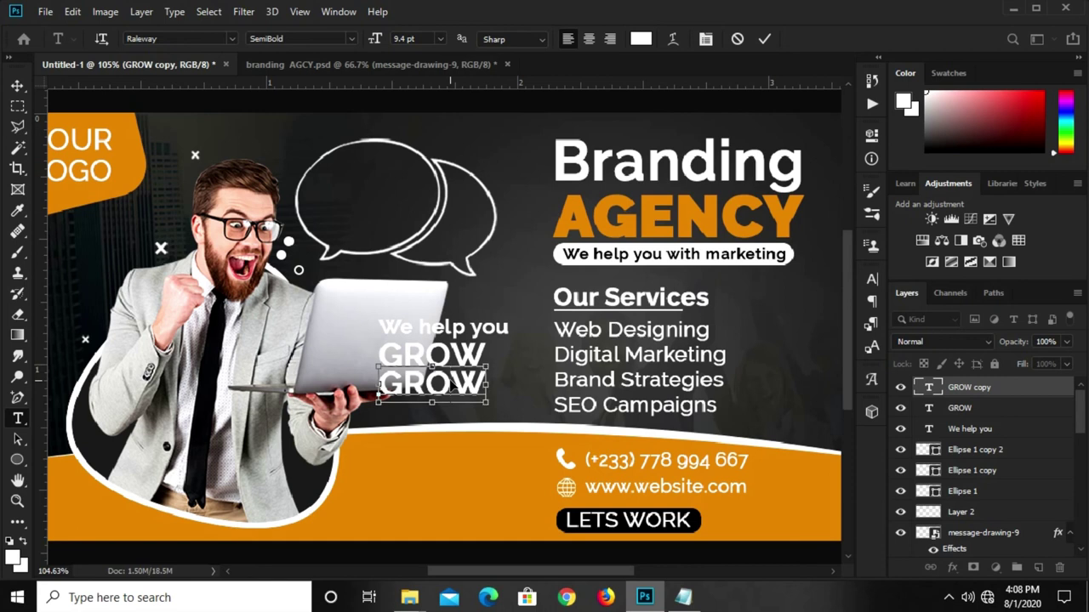
double_click(452, 384)
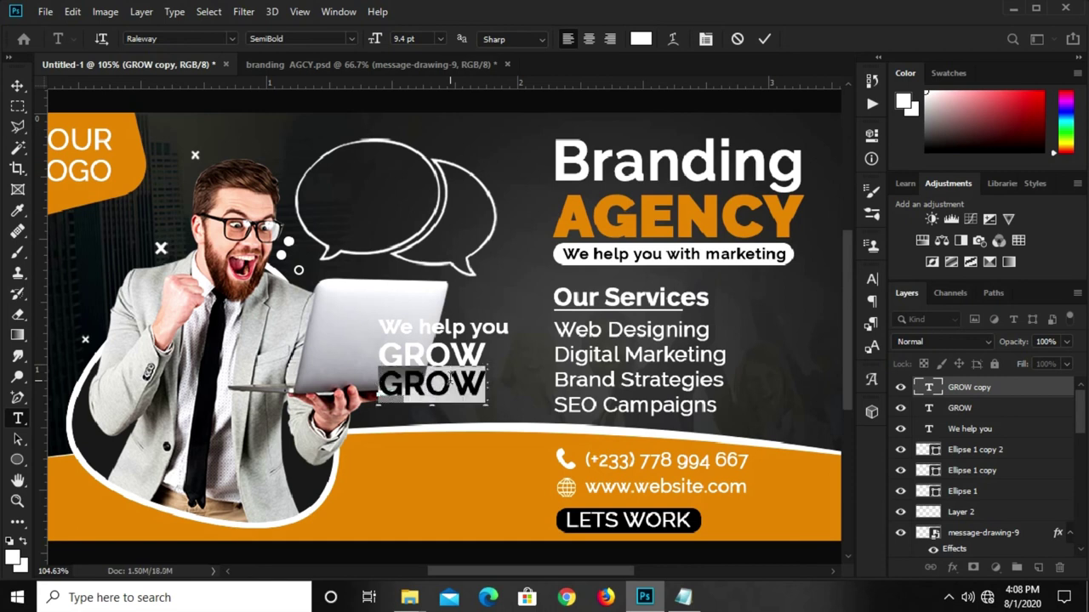
text(YOUR)
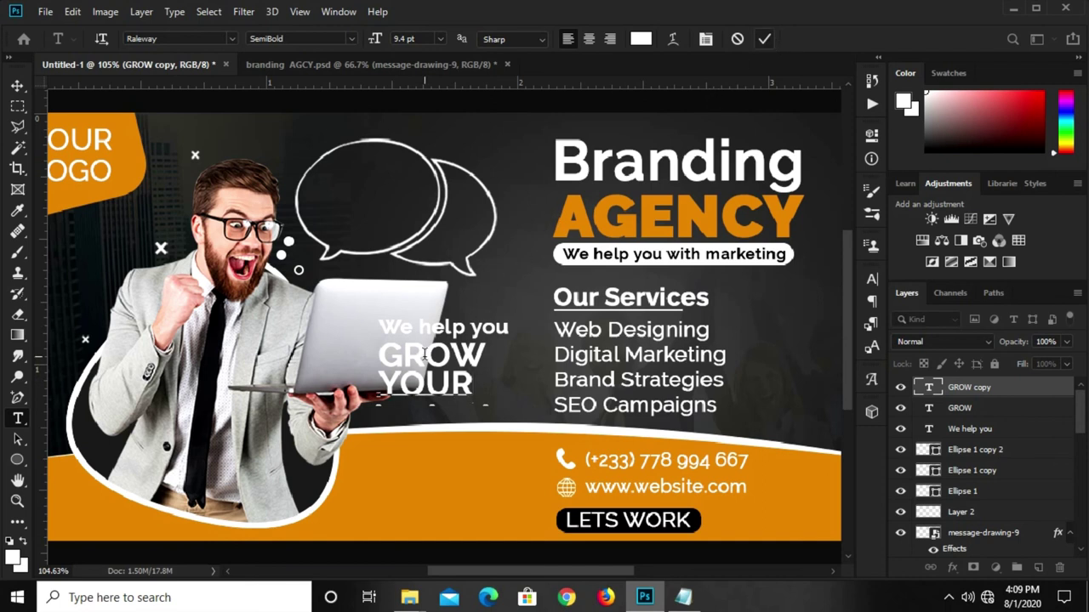
key(ctrl+Return)
key(v)
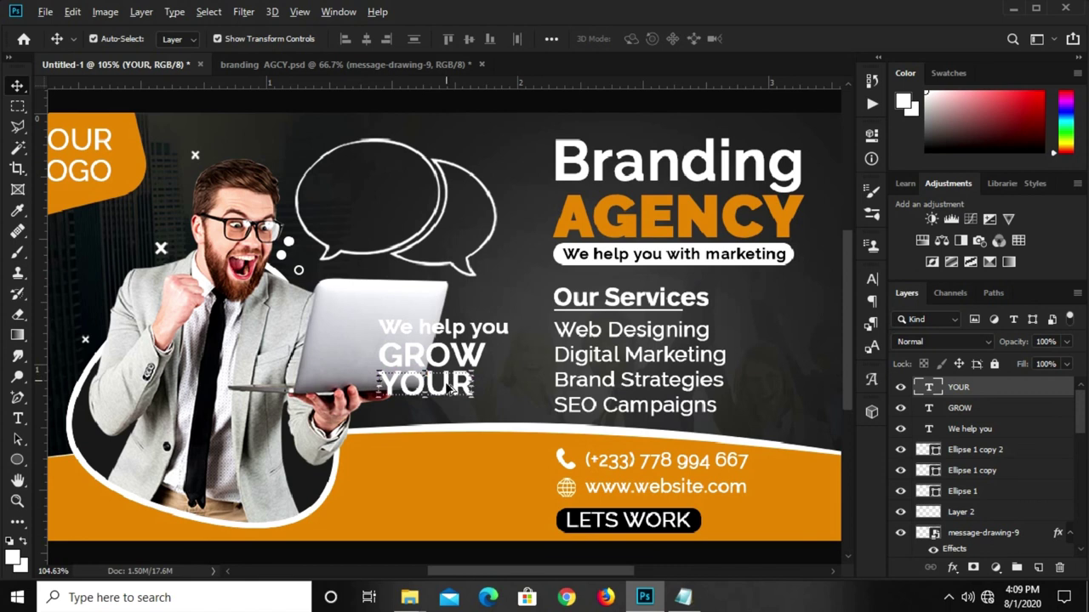
drag(450, 385, 438, 419)
- Retype the bottom copy as BUSINESS and shrink it to match the lines above
key(t)
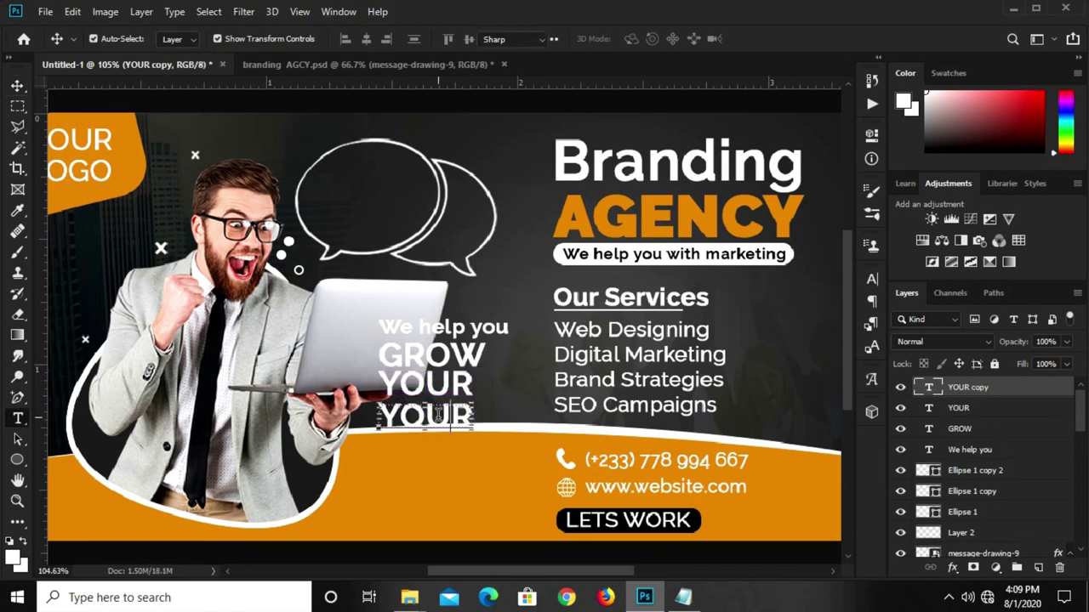
double_click(439, 418)
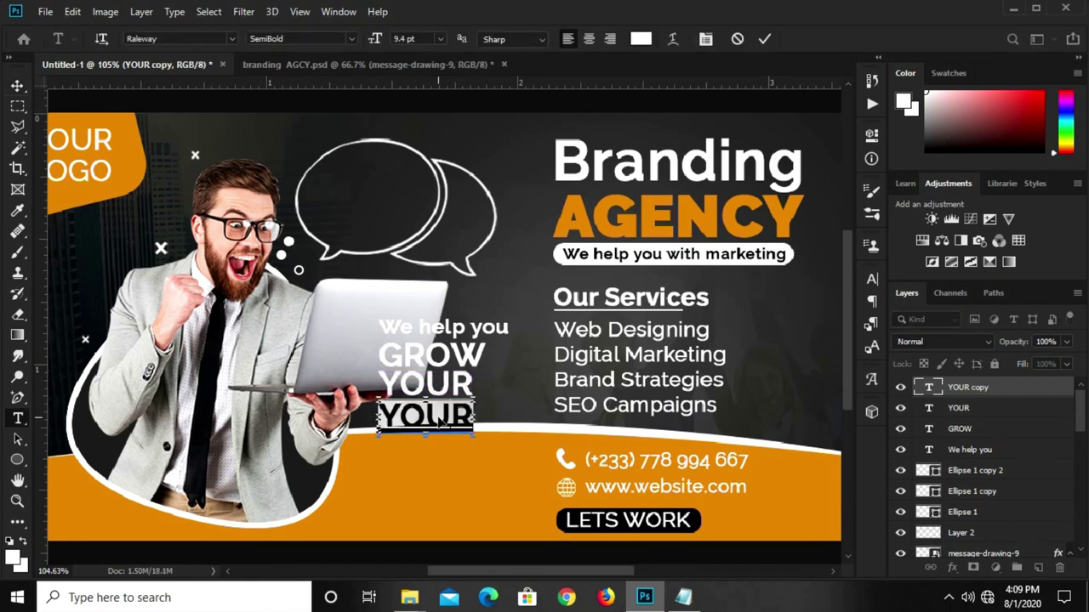
text(aBUSIN)
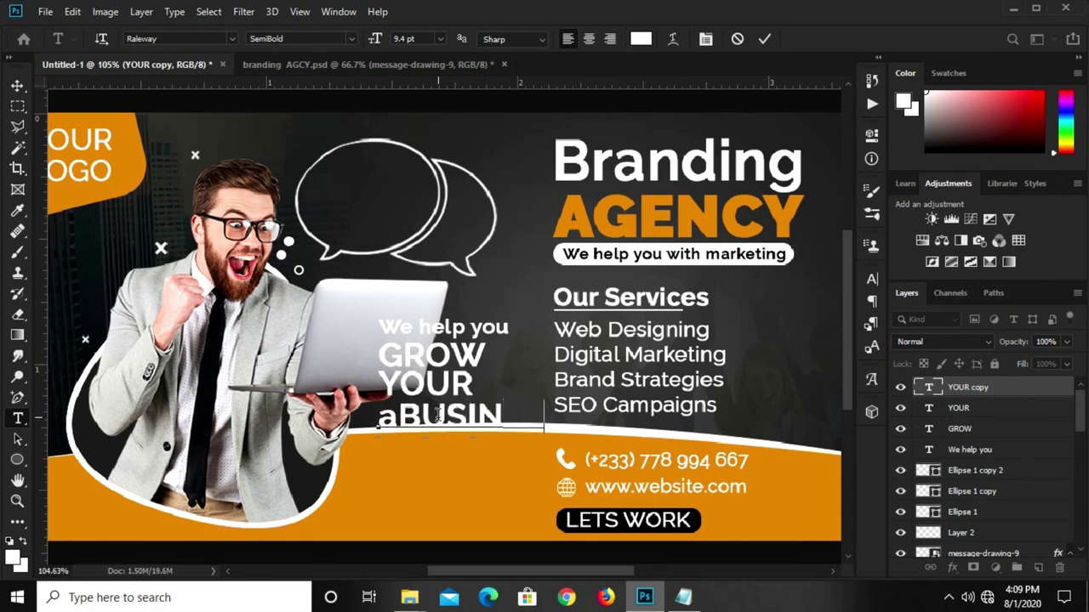
text(ESS)
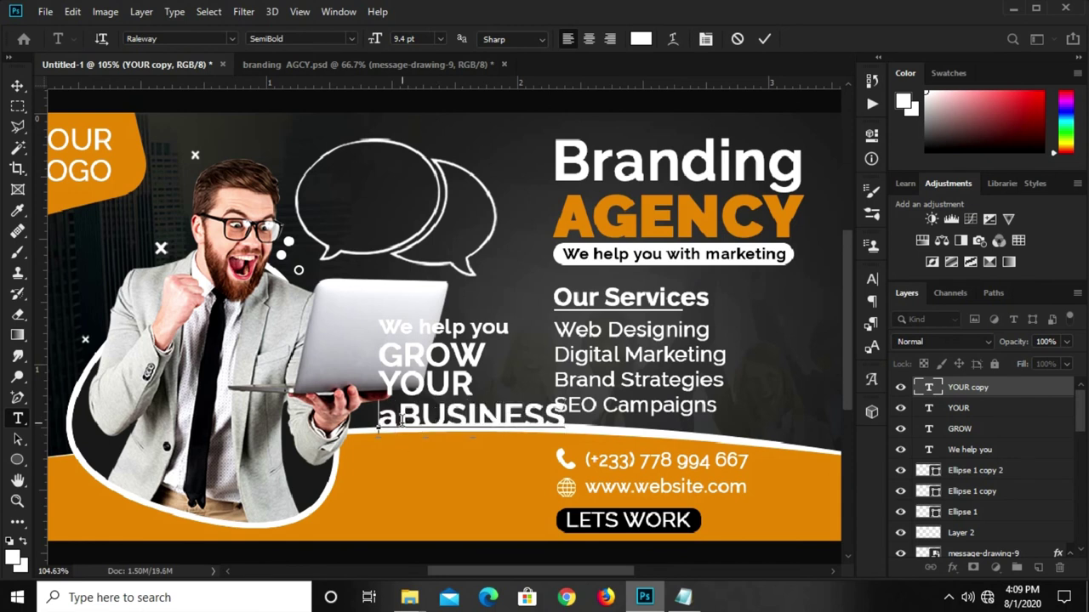
click(401, 420)
key(BackSpace)
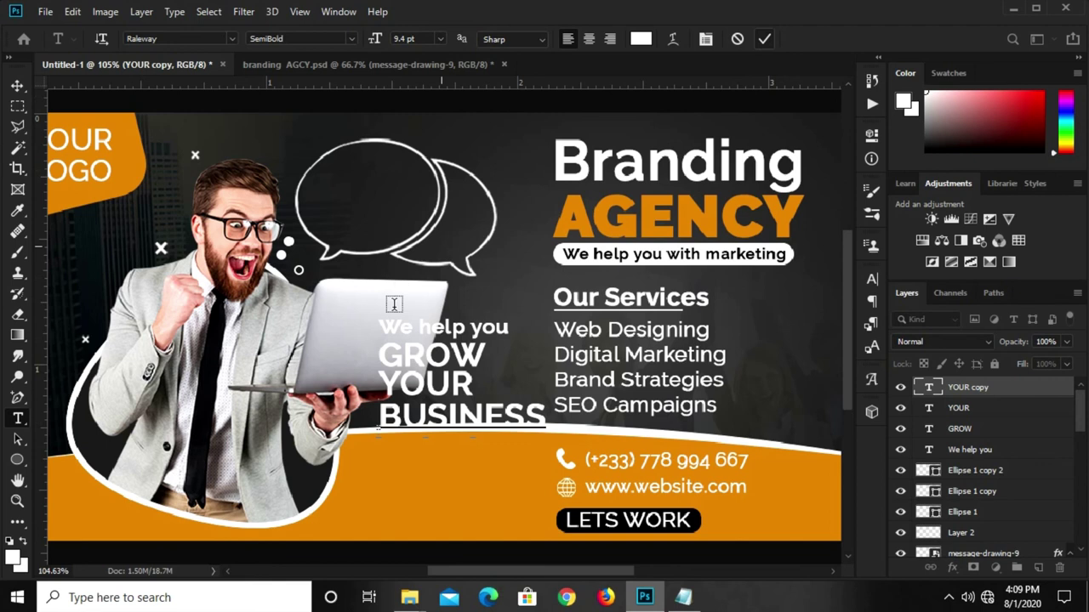
key(ctrl+Return)
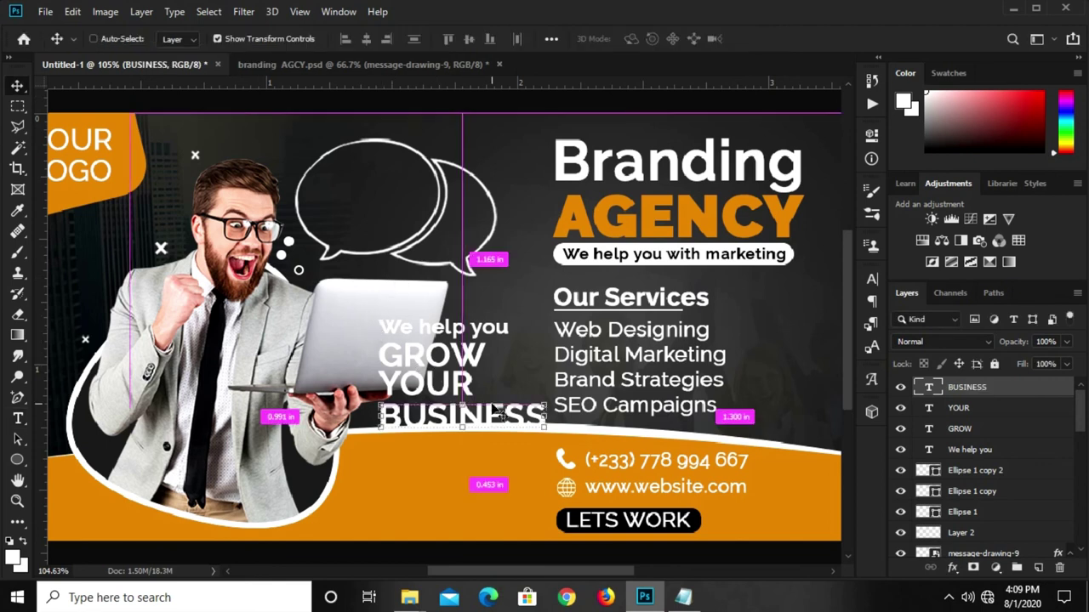
key(ctrl+t)
drag(534, 432, 480, 422)
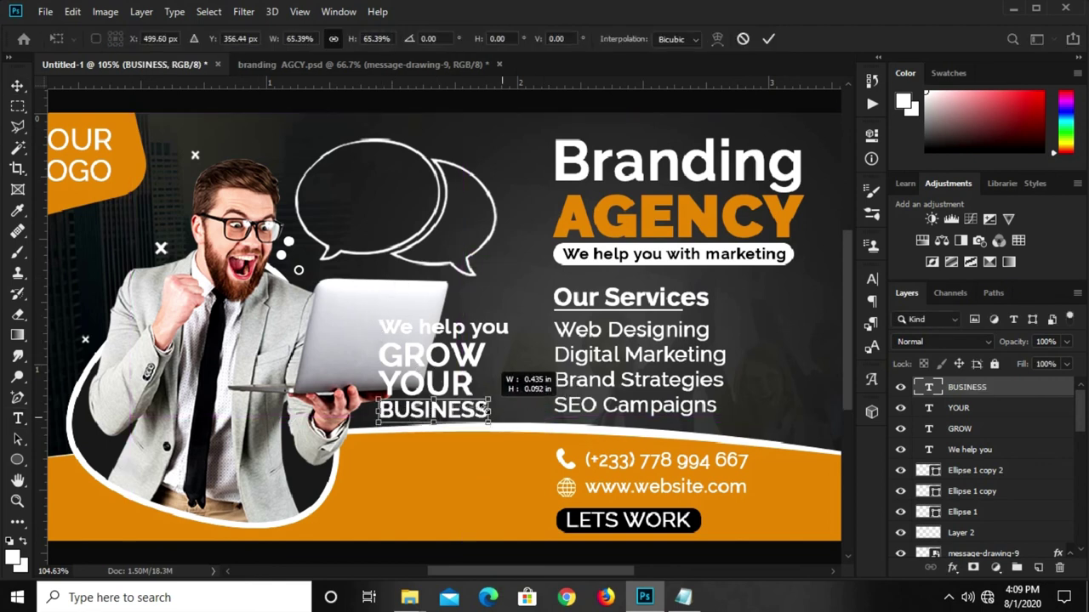
key(Return)
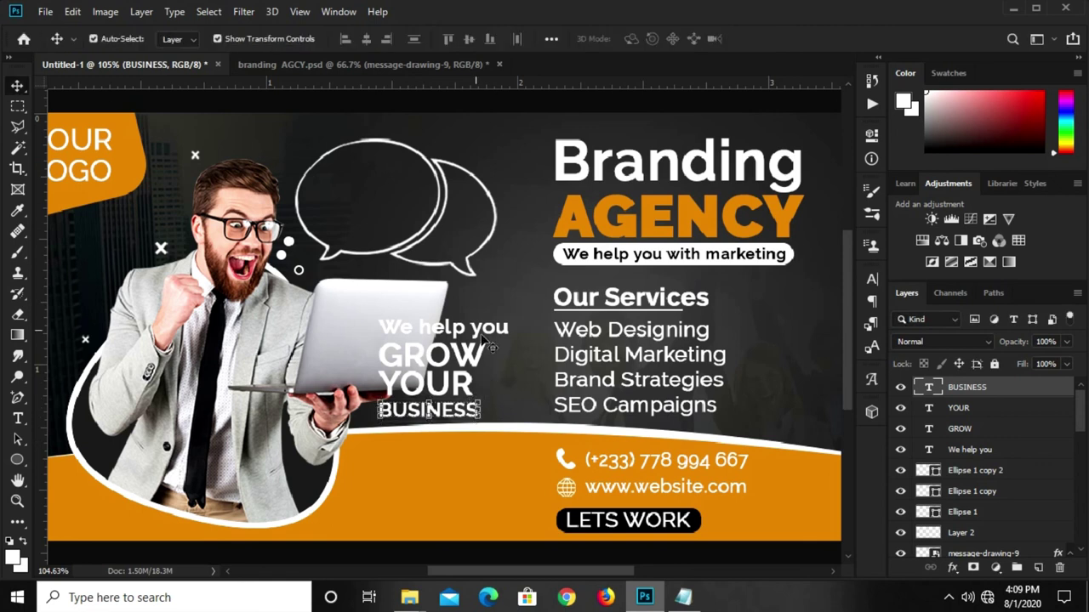
- Add left and right guides around the text block and shrink GROW to fit between them
drag(37, 361, 380, 374)
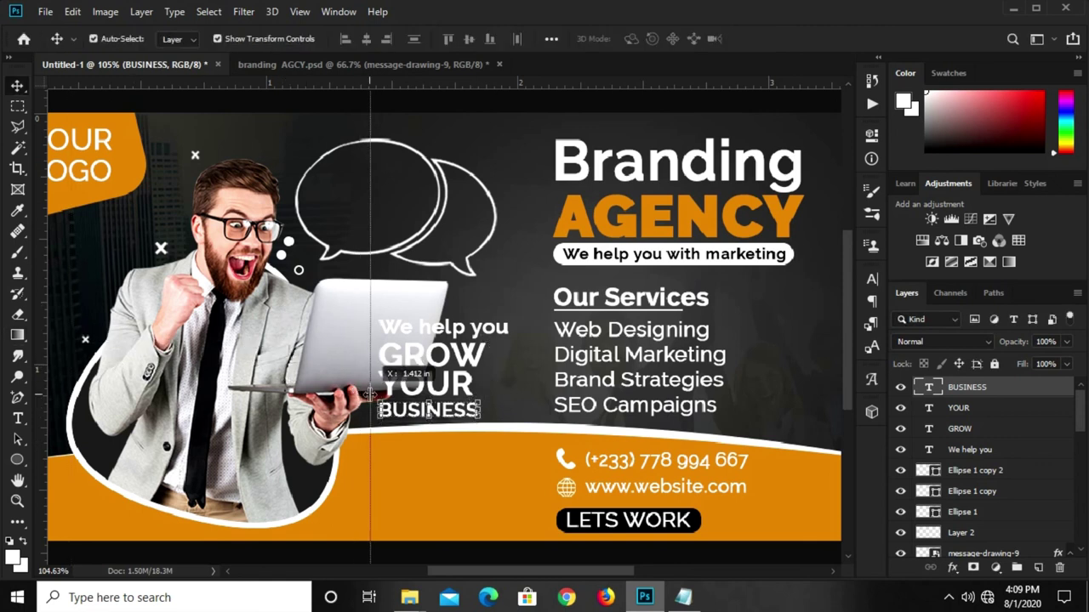
drag(38, 403, 477, 449)
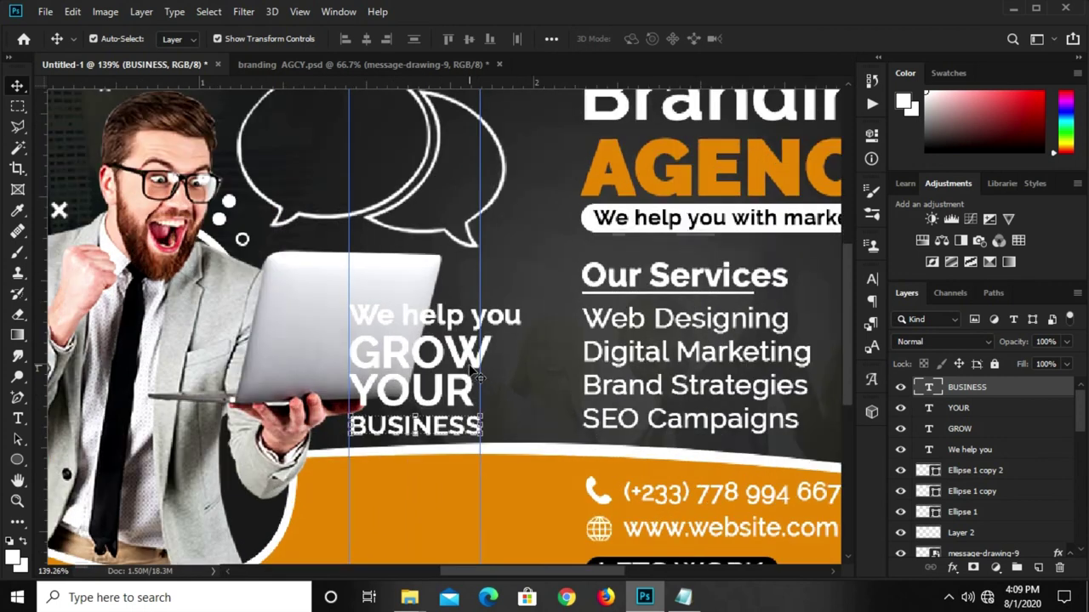
click(481, 347)
key(ctrl+t)
drag(487, 334, 479, 335)
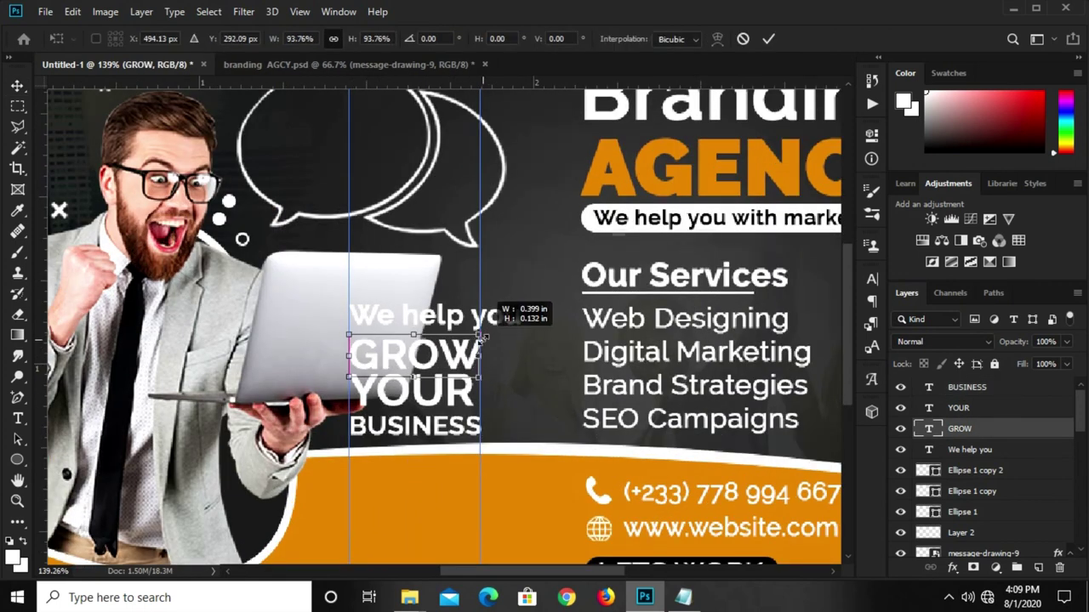
key(Return)
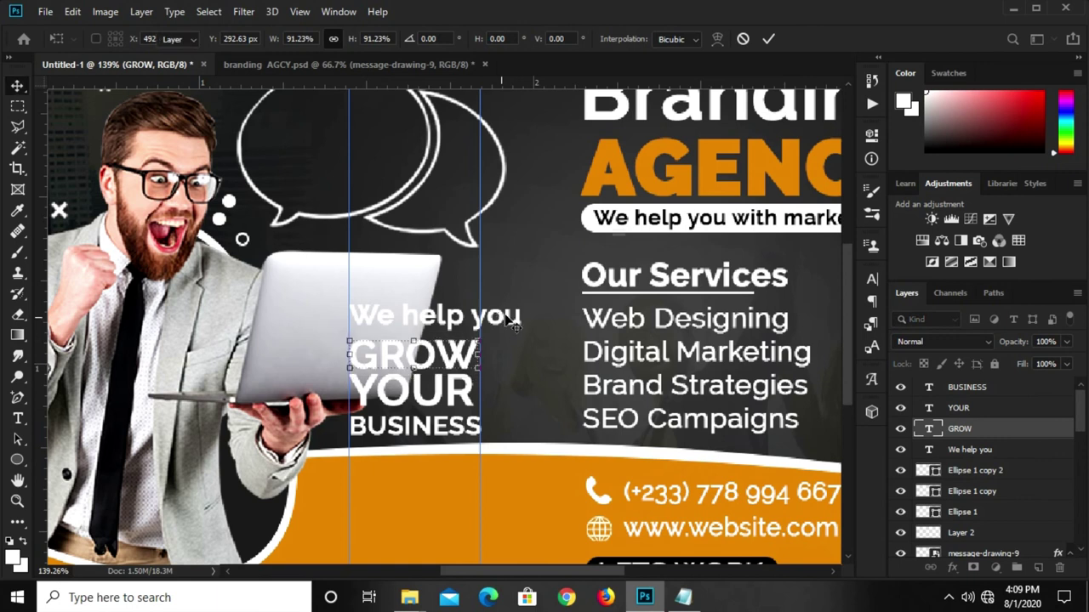
- Resize 'We help you', YOUR and GROW so each spans the two guides
click(505, 321)
key(ctrl+t)
drag(521, 303, 483, 311)
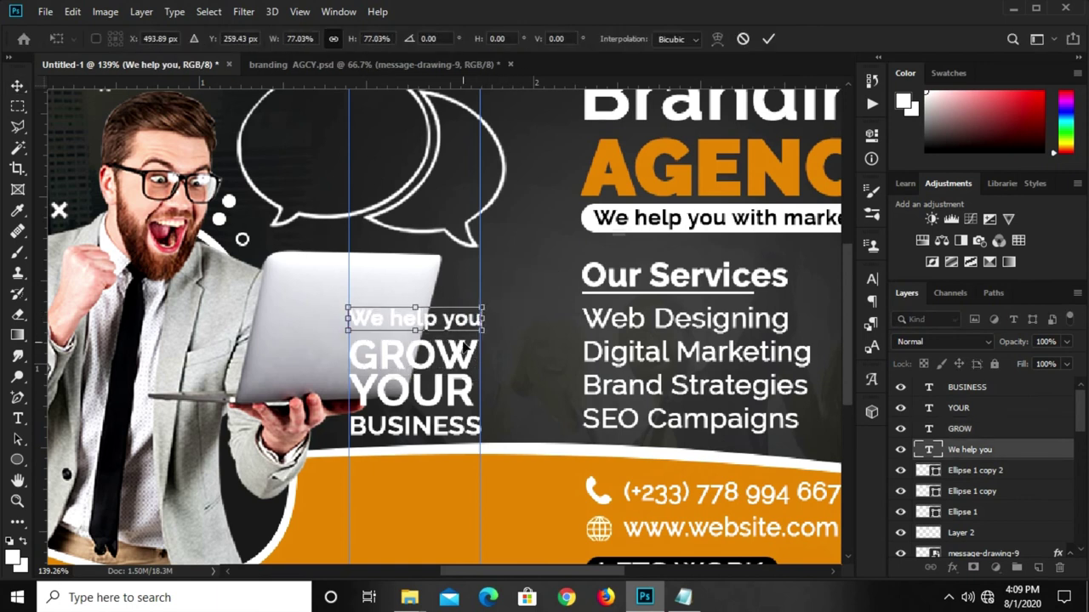
key(Return)
click(472, 400)
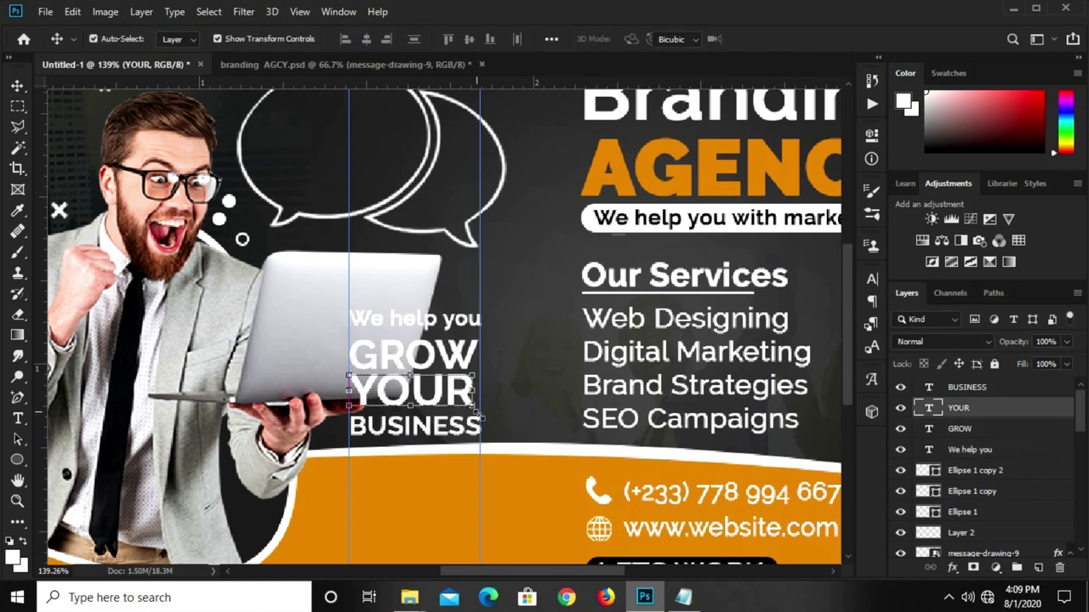
drag(474, 404, 484, 418)
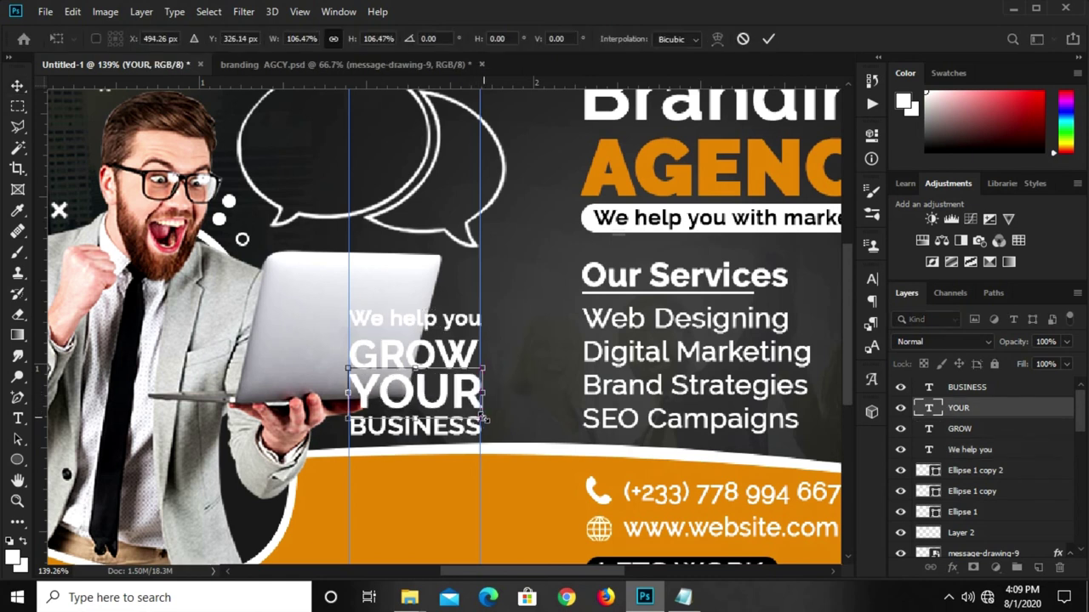
key(Return)
click(478, 362)
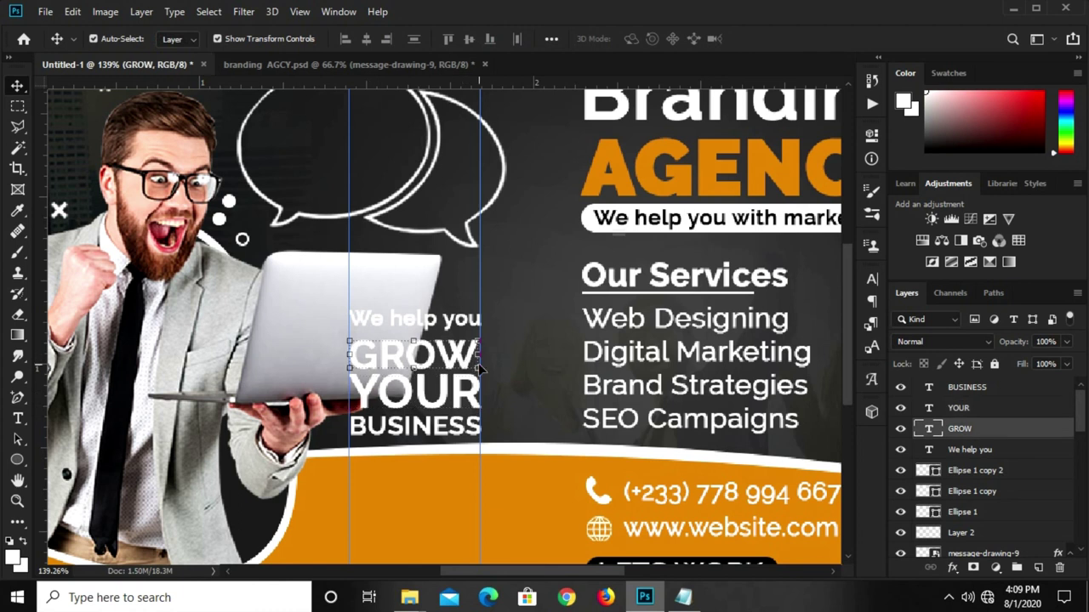
key(ctrl+t)
drag(482, 377, 492, 364)
key(Return)
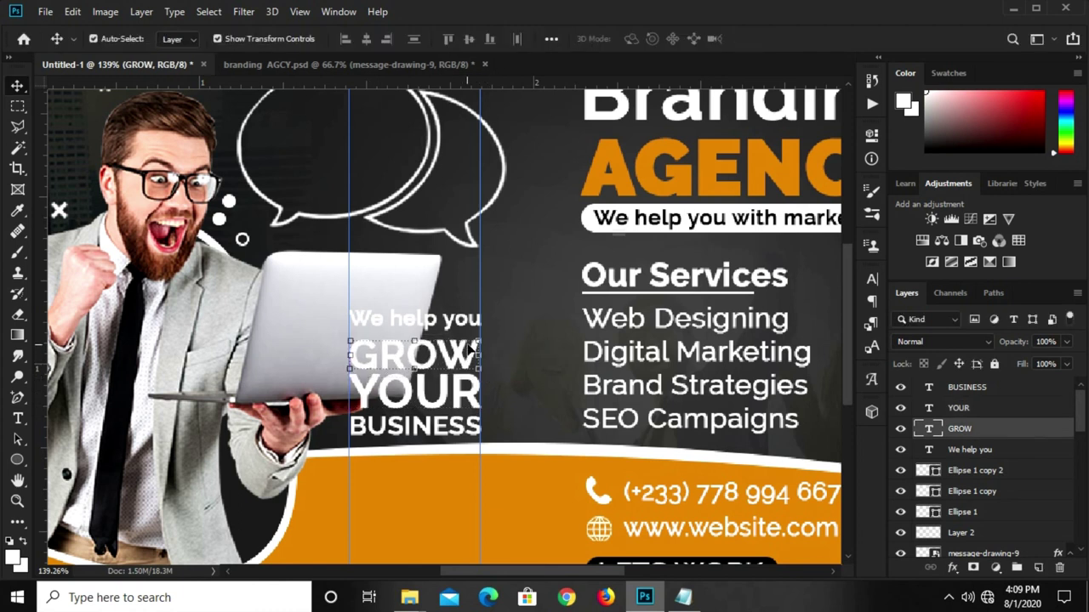
- Nudge GROW, YOUR and BUSINESS upward into a tight stack, then zoom out and deselect
scroll(470, 347, down, 1)
key(Up)
key(Up)
key(Up)
key(Up)
key(Up)
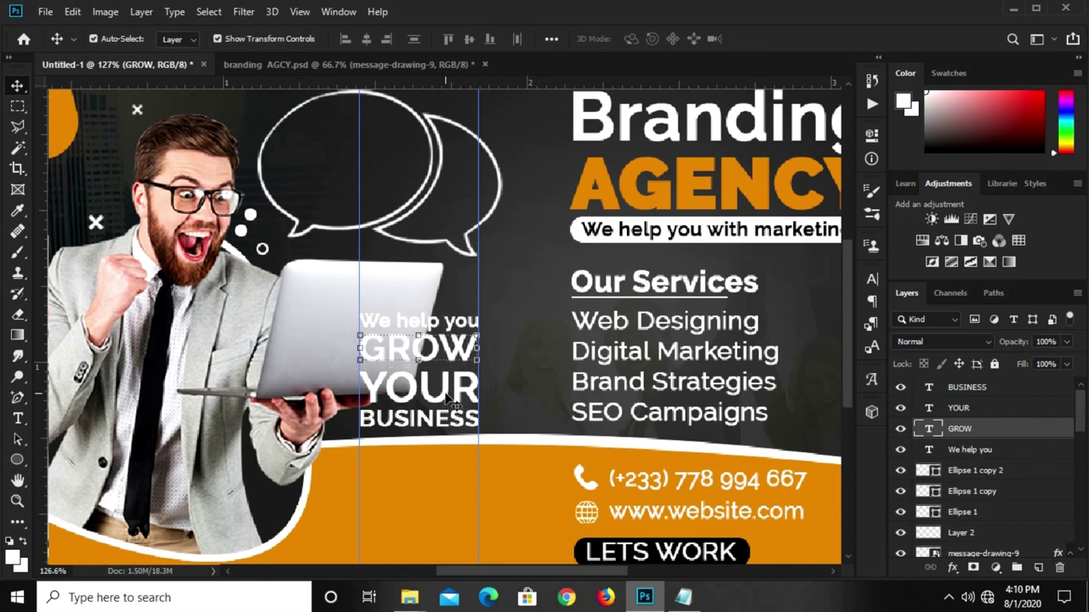
click(449, 398)
key(Up)
key(Up)
key(Up)
key(Up)
key(Up)
key(Up)
key(Down)
key(Down)
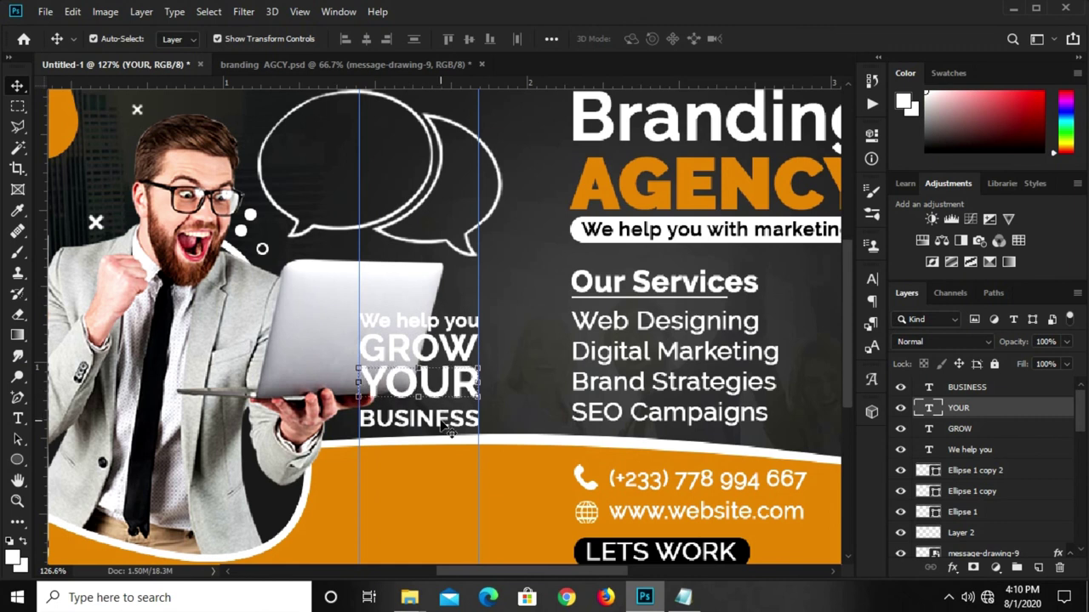
click(448, 429)
key(Up)
key(Up)
key(Up)
key(Up)
key(Up)
key(Up)
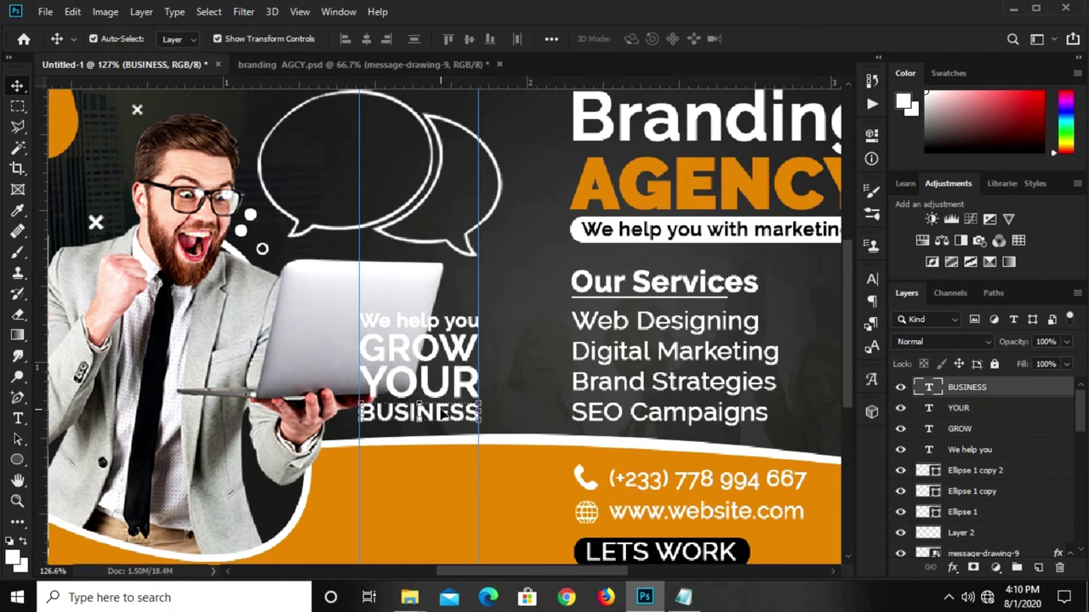
key(ctrl+minus)
key(ctrl+minus)
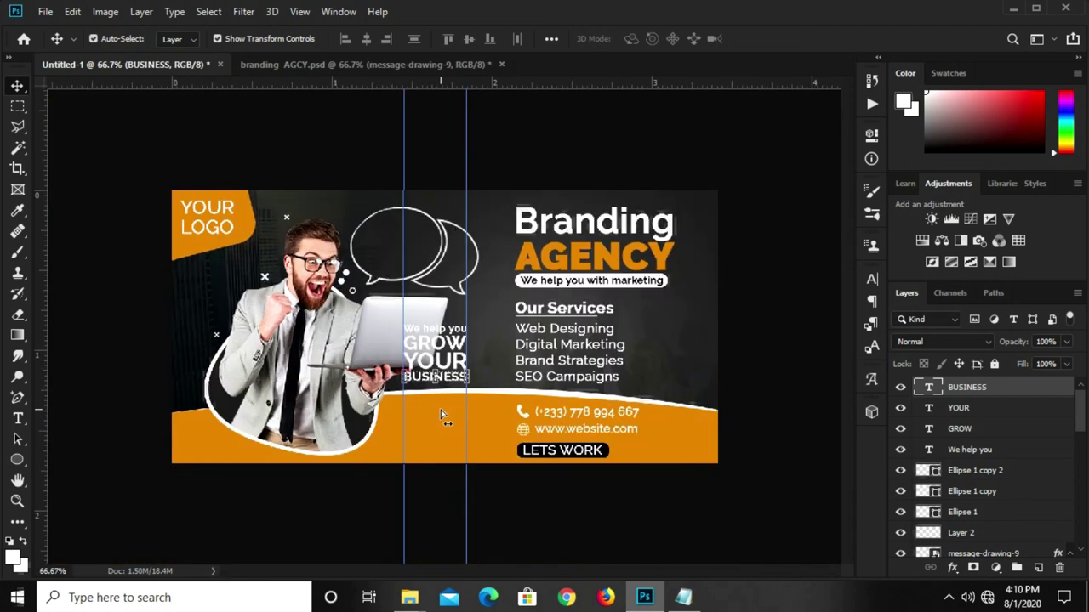
click(501, 132)
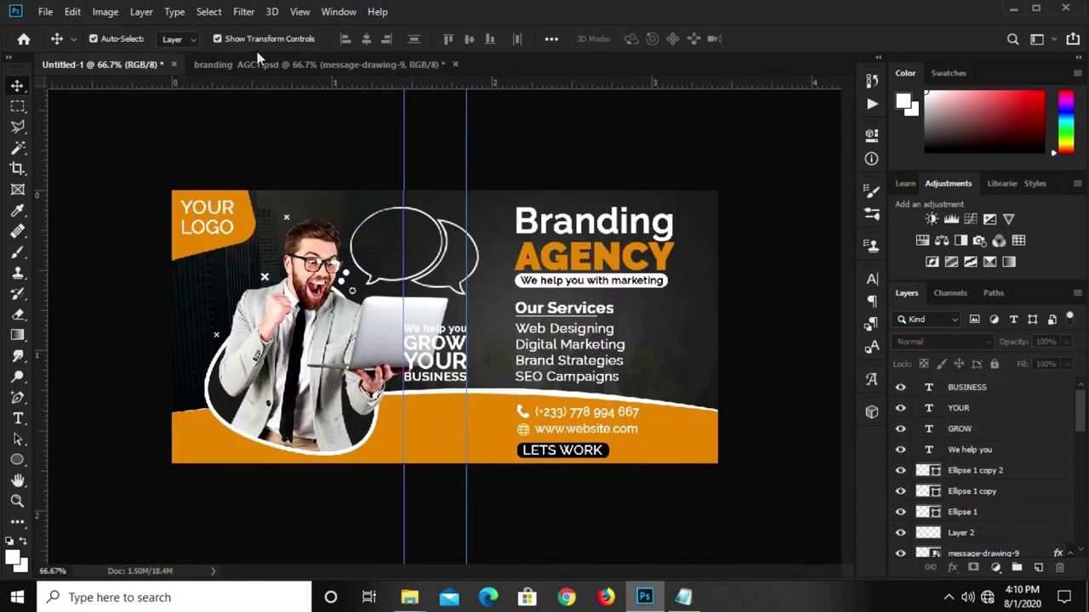
- Clear the guides, group the four tagline lines, and move the group into the speech bubble
click(300, 12)
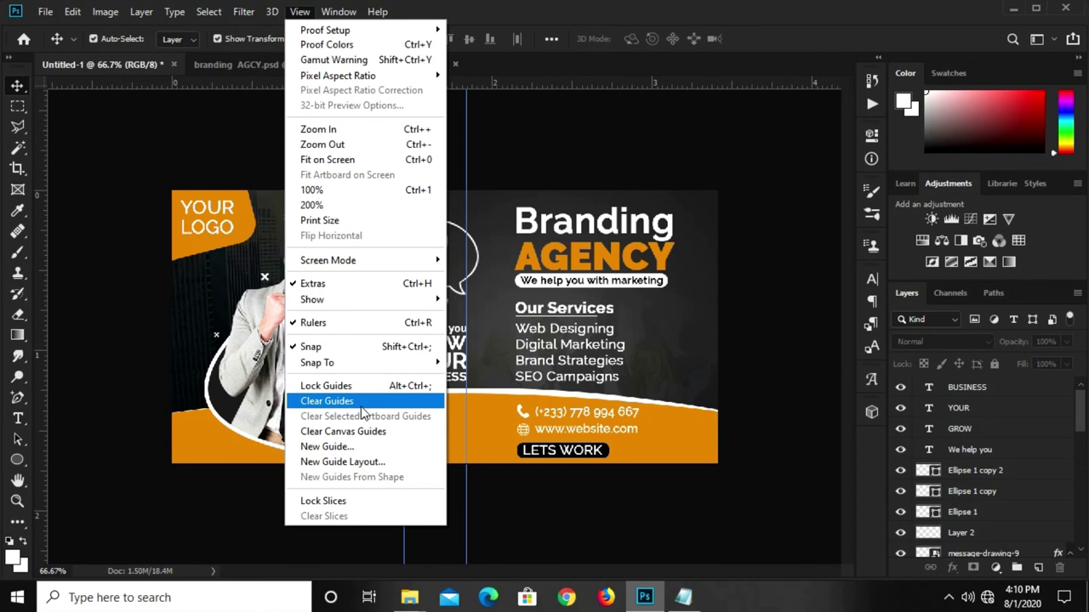
click(328, 468)
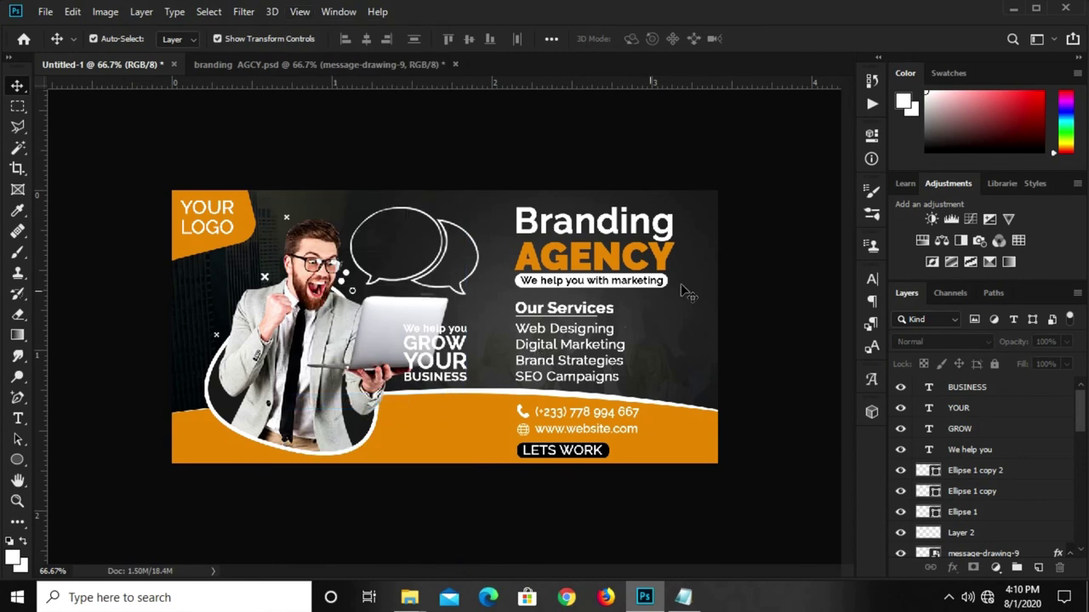
click(981, 449)
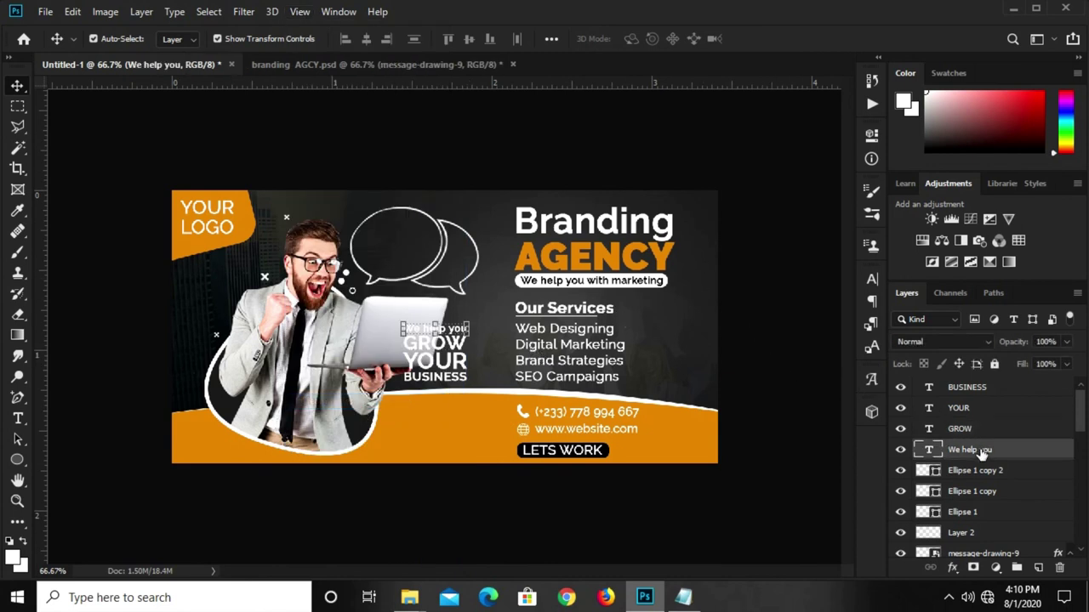
shift+click(979, 389)
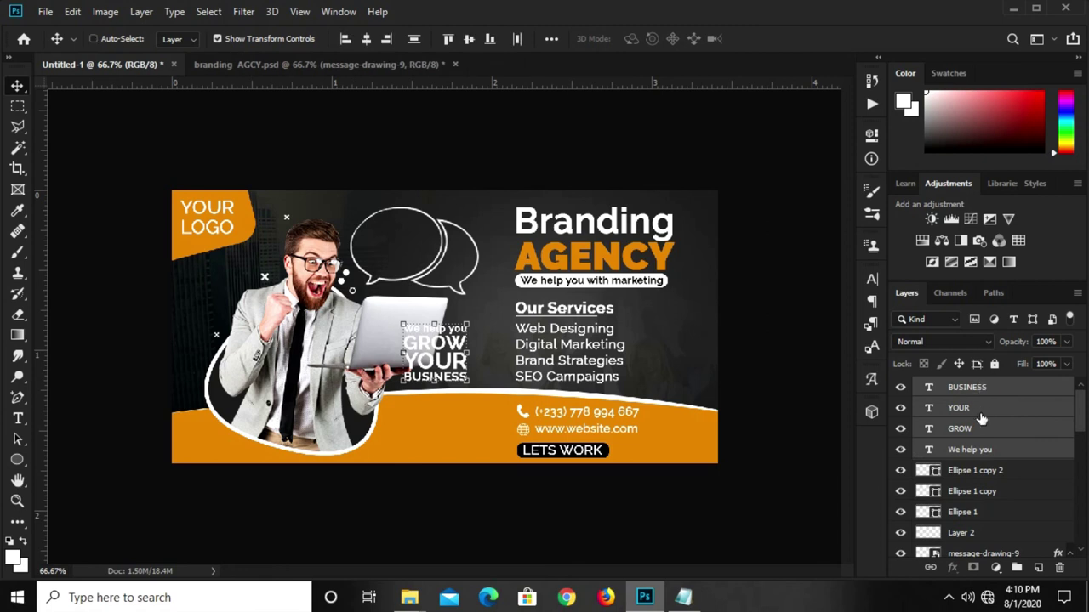
key(ctrl+g)
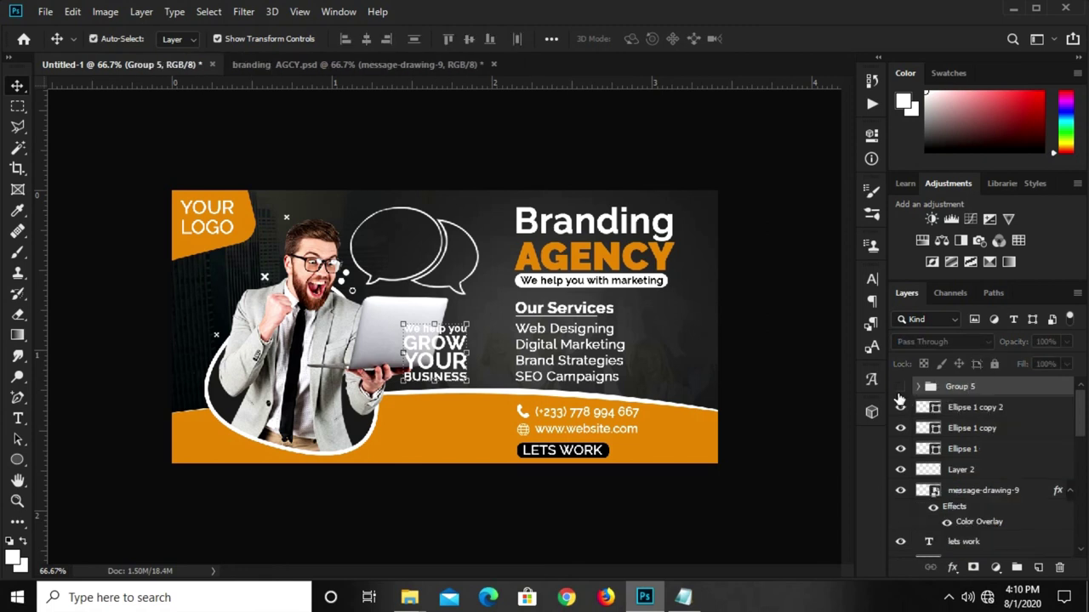
click(900, 390)
key(ctrl+z)
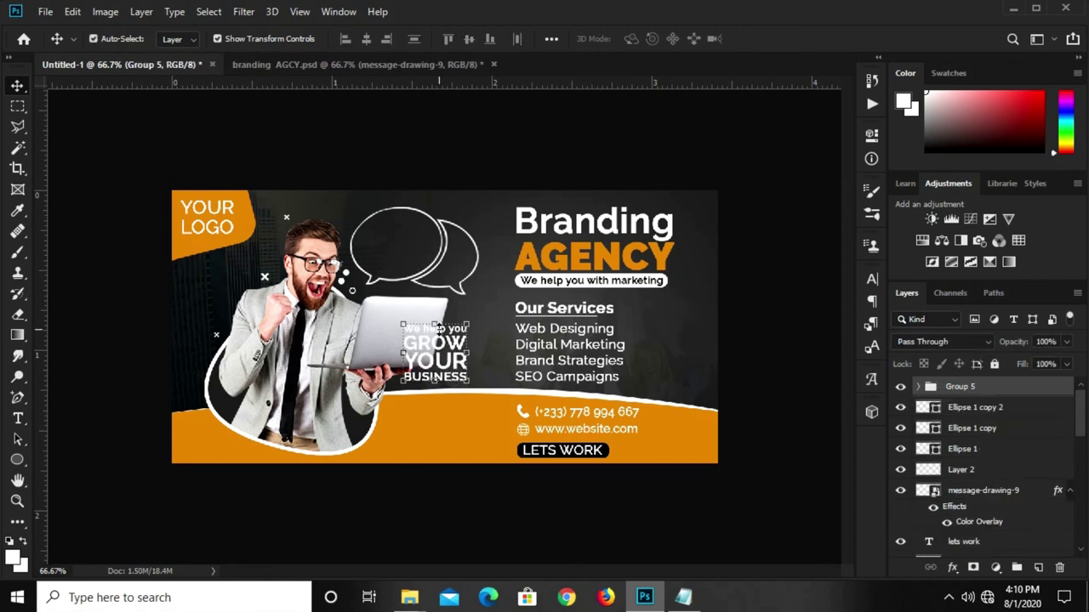
key(ctrl+t)
mouse_move(435, 368)
mouse_down()
mouse_move(418, 317)
mouse_move(450, 264)
mouse_up()
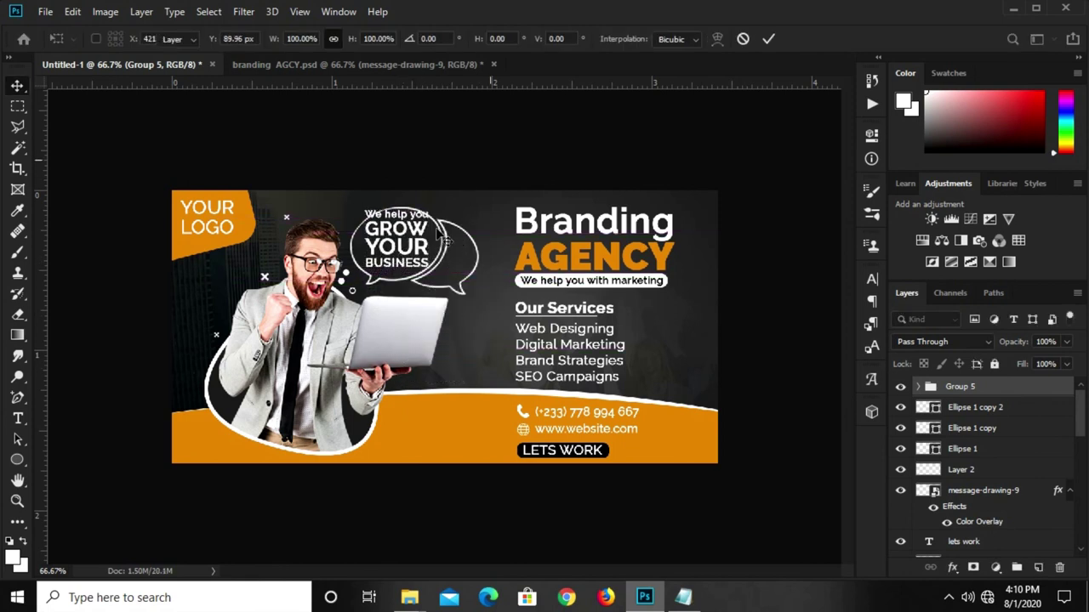
key(Return)
- Enlarge the speech bubble around the text and shift it slightly right and down
click(453, 266)
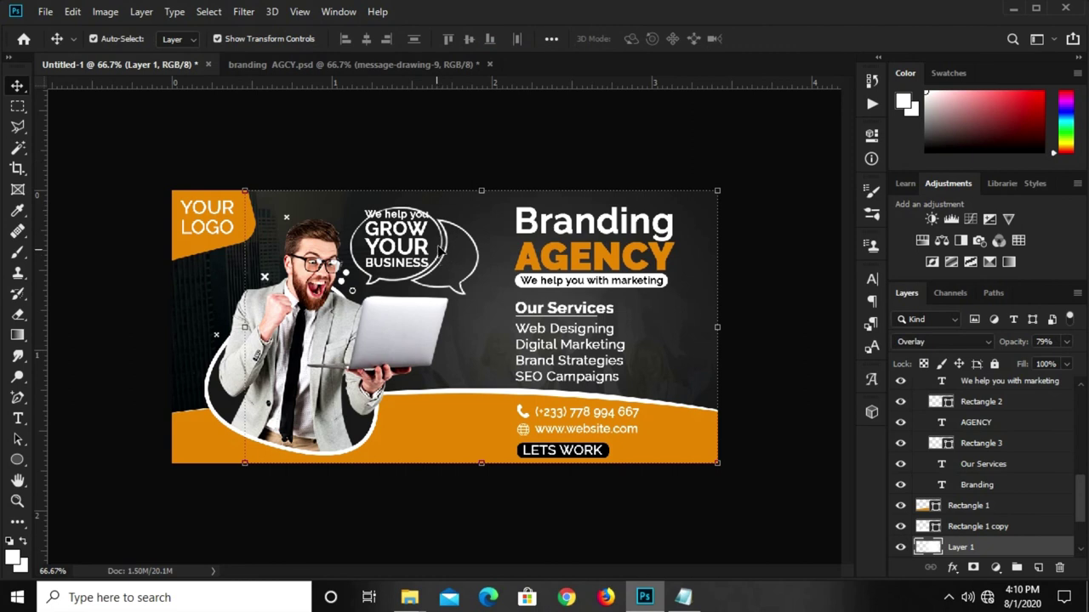
right_click(443, 259)
right_click(435, 222)
click(412, 289)
click(415, 286)
drag(414, 206, 418, 197)
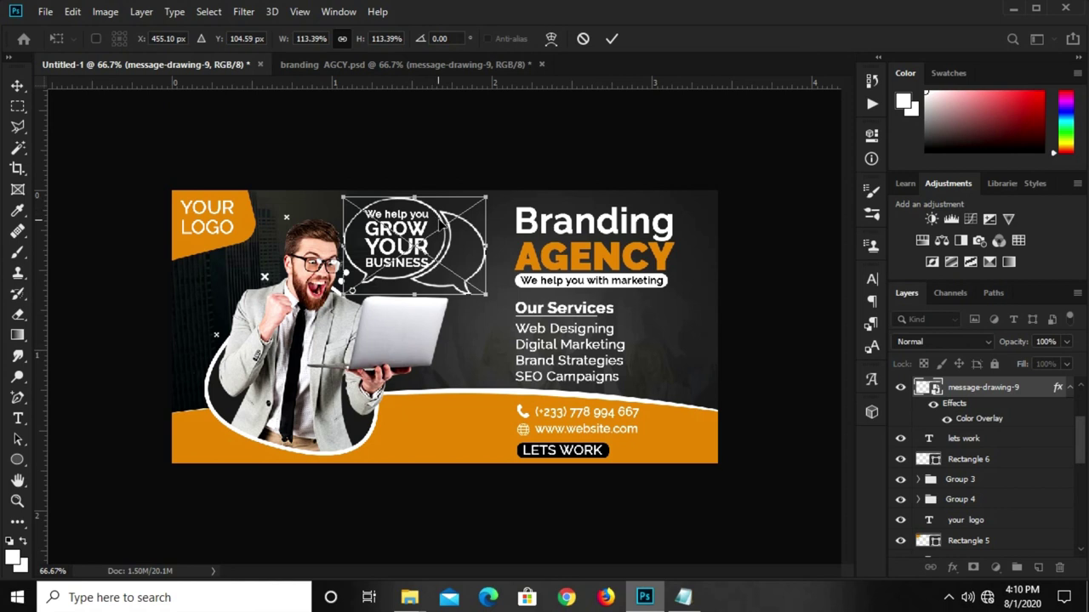
drag(438, 220, 442, 223)
key(Return)
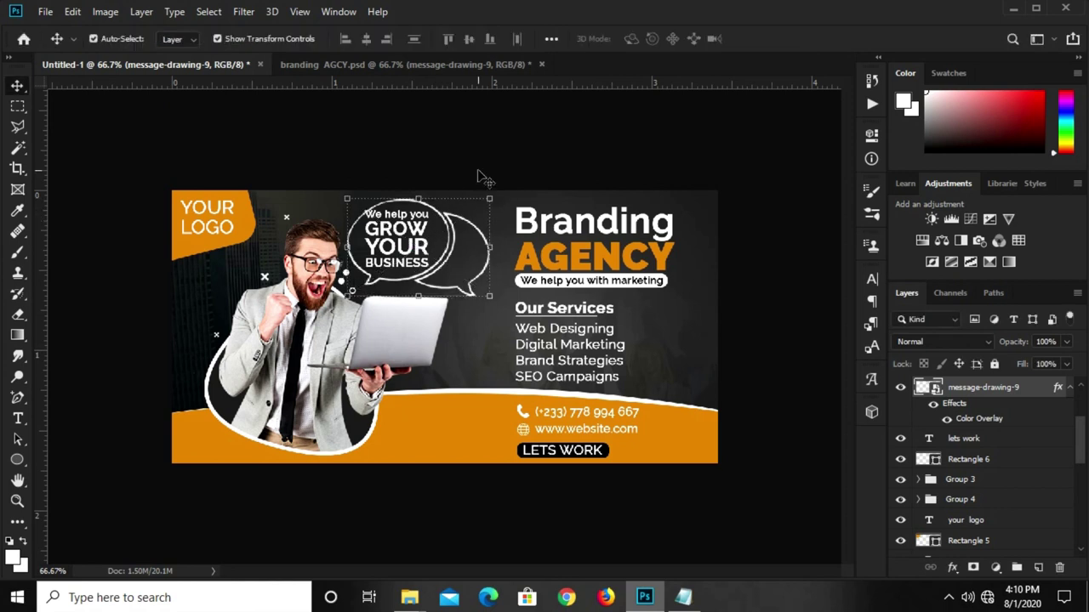
- Regroup the text lines as Group 5 and shrink it to fit inside the bubble
click(422, 247)
key(ctrl+g)
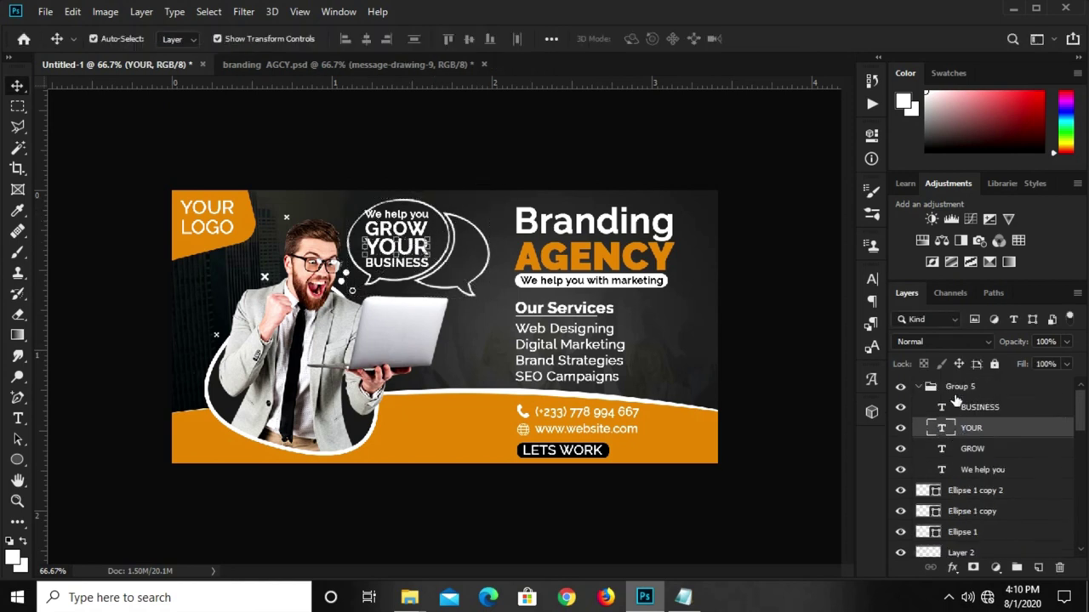
double_click(951, 388)
key(Return)
key(ctrl+t)
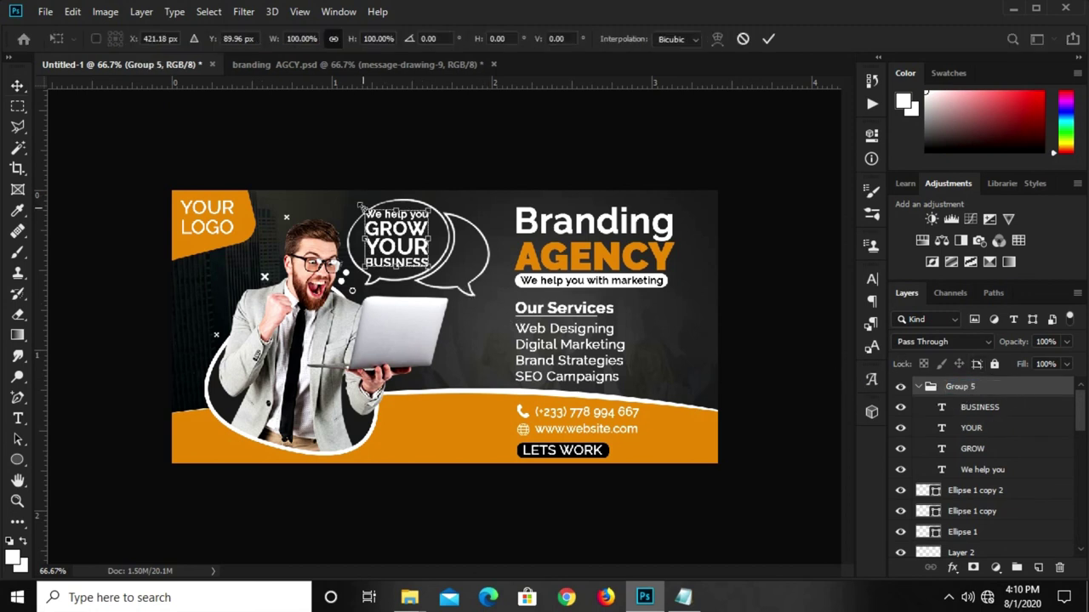
drag(360, 206, 367, 212)
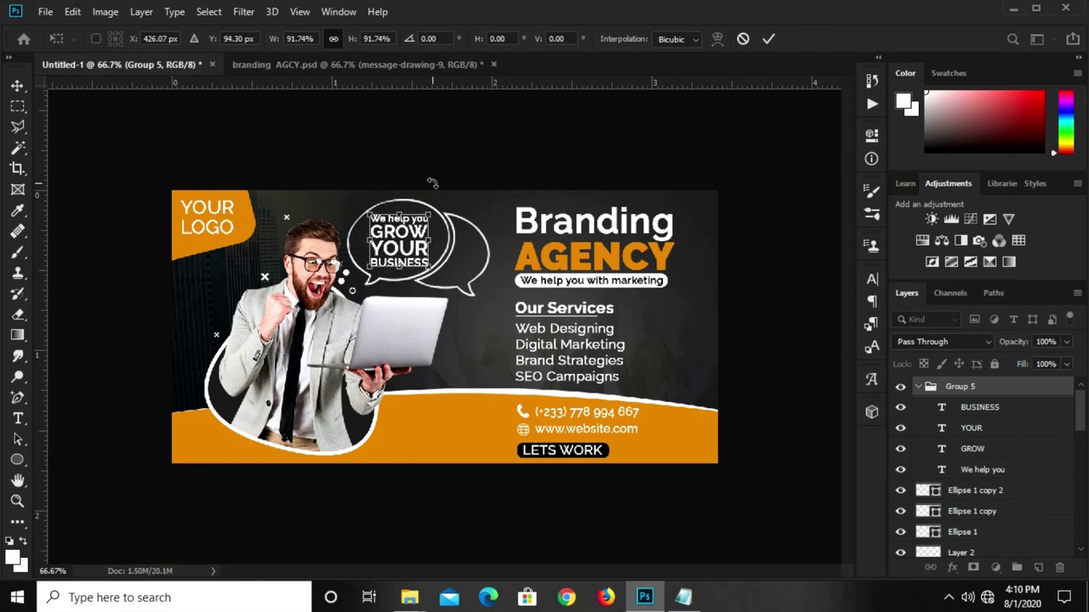
drag(400, 228, 405, 231)
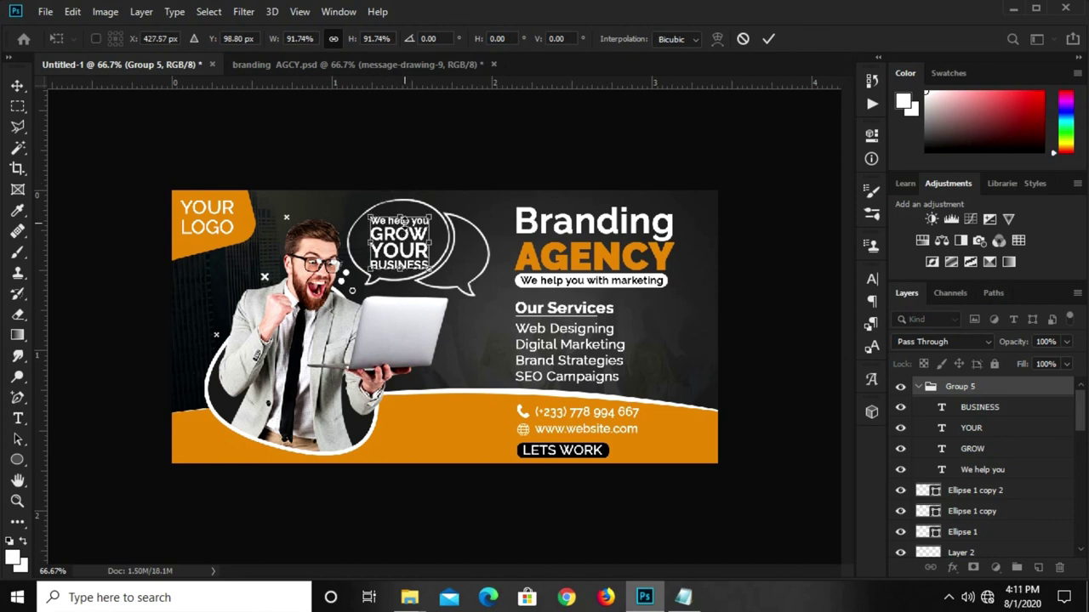
key(Return)
- Enlarge the Group 5 text to about 105% and deselect it
ctrl+click(974, 384)
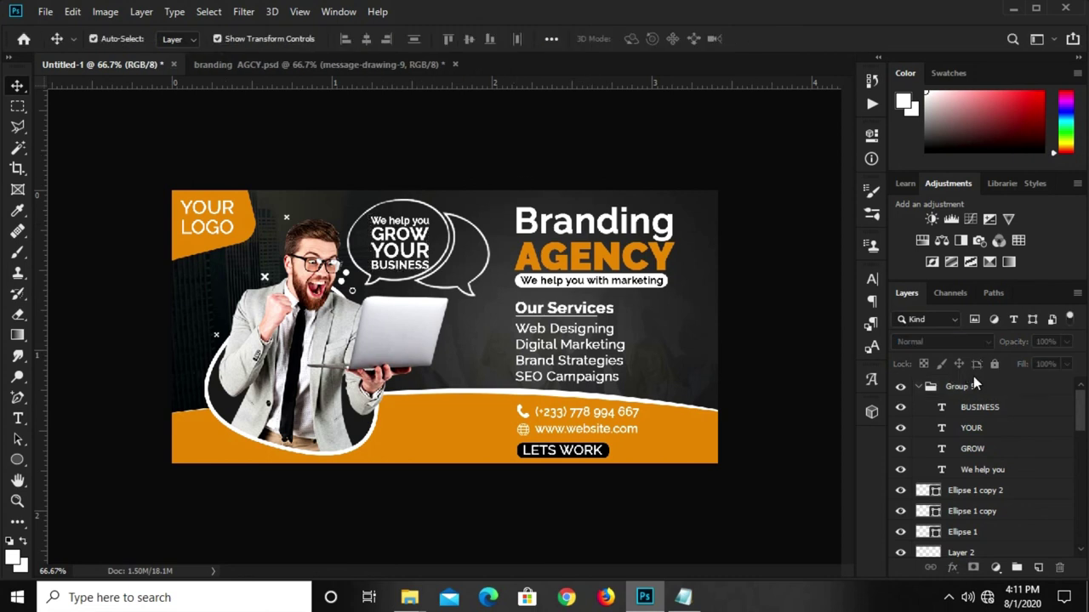
click(976, 388)
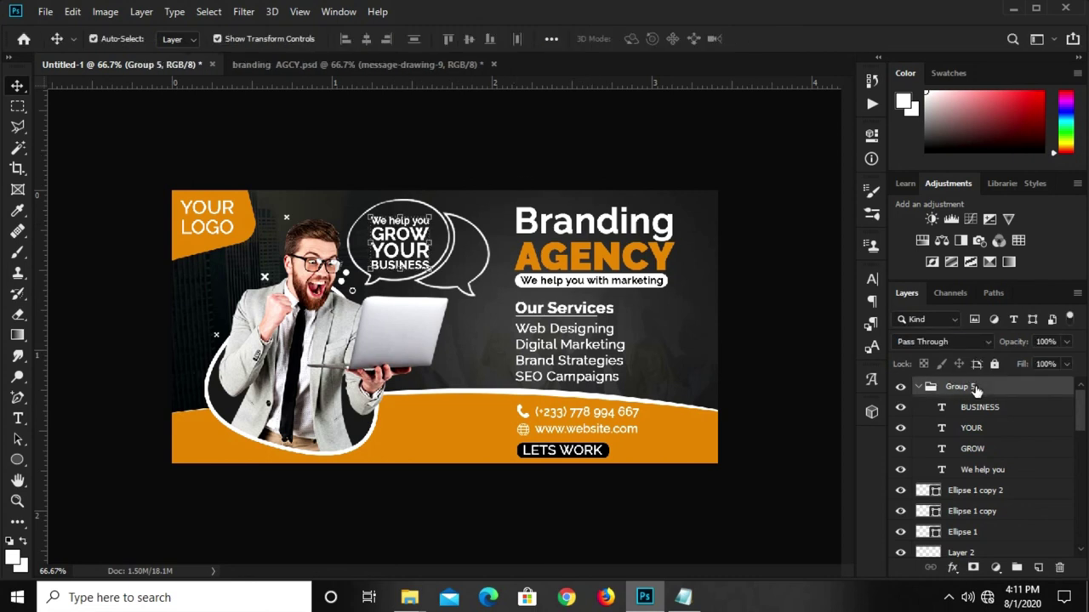
key(ctrl+t)
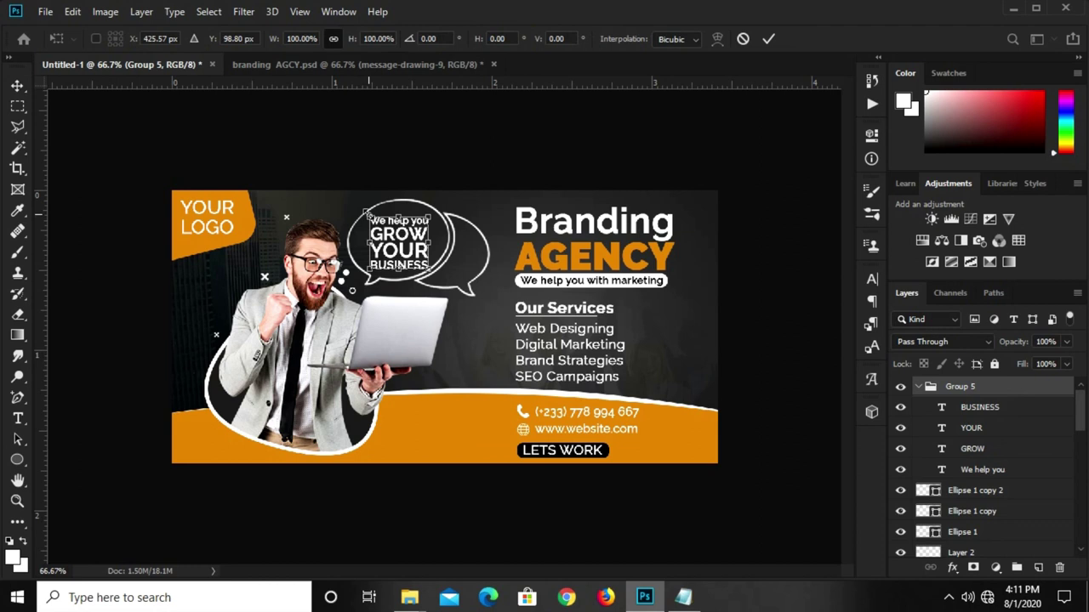
drag(368, 213, 364, 207)
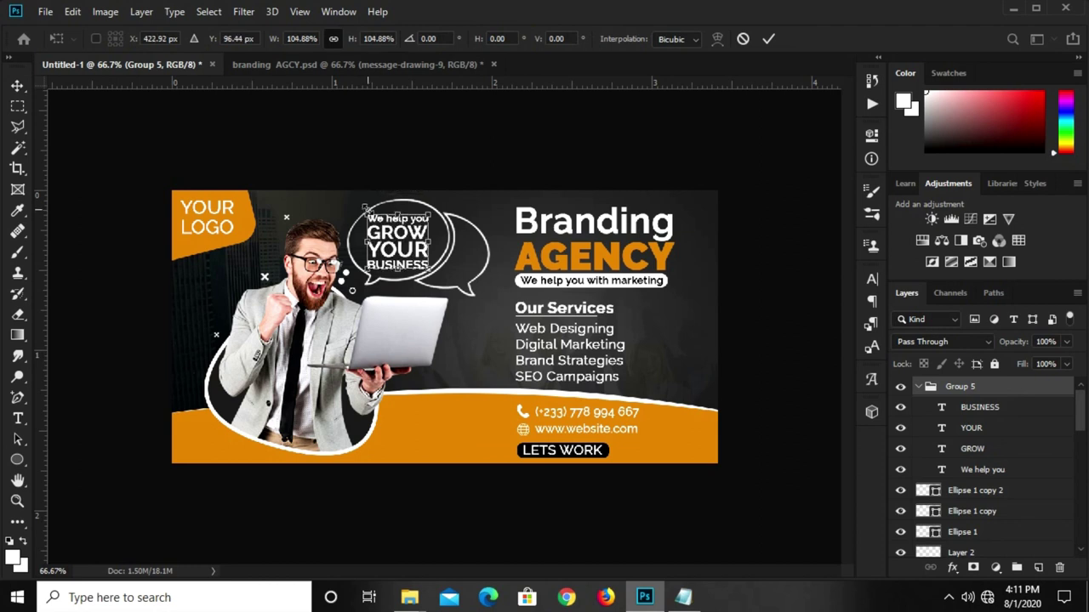
key(Return)
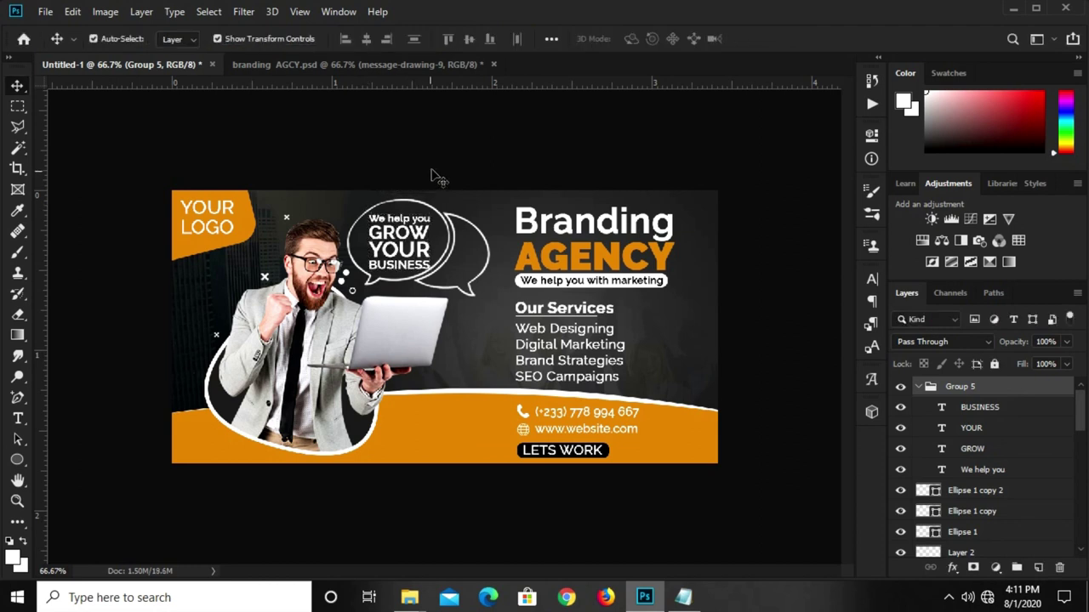
click(434, 176)
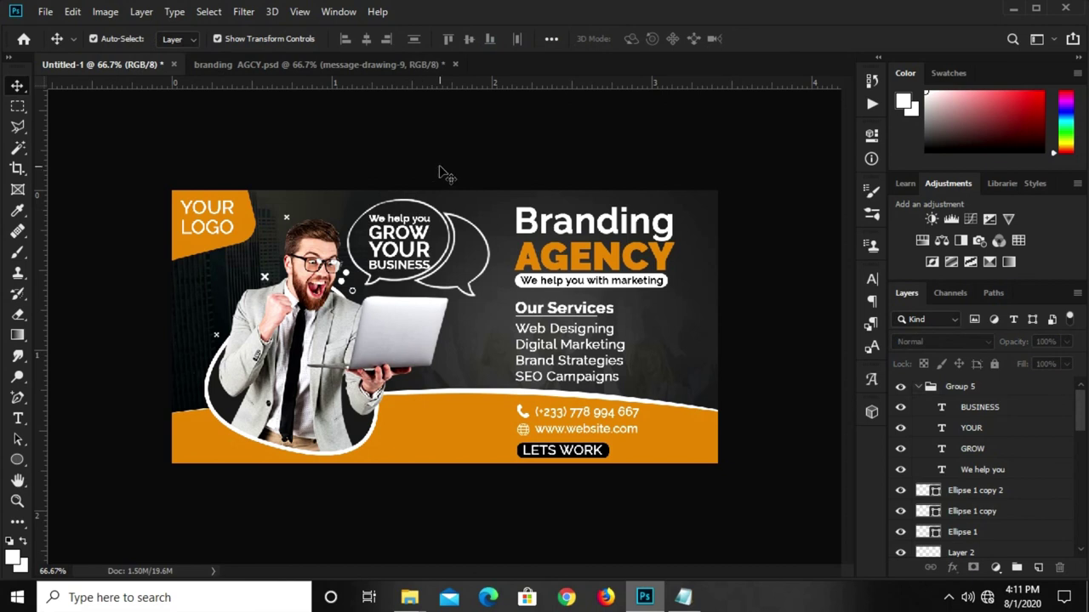
- Duplicate the small Ellipse 1 copy circle and move it into the bubble above the text
click(347, 274)
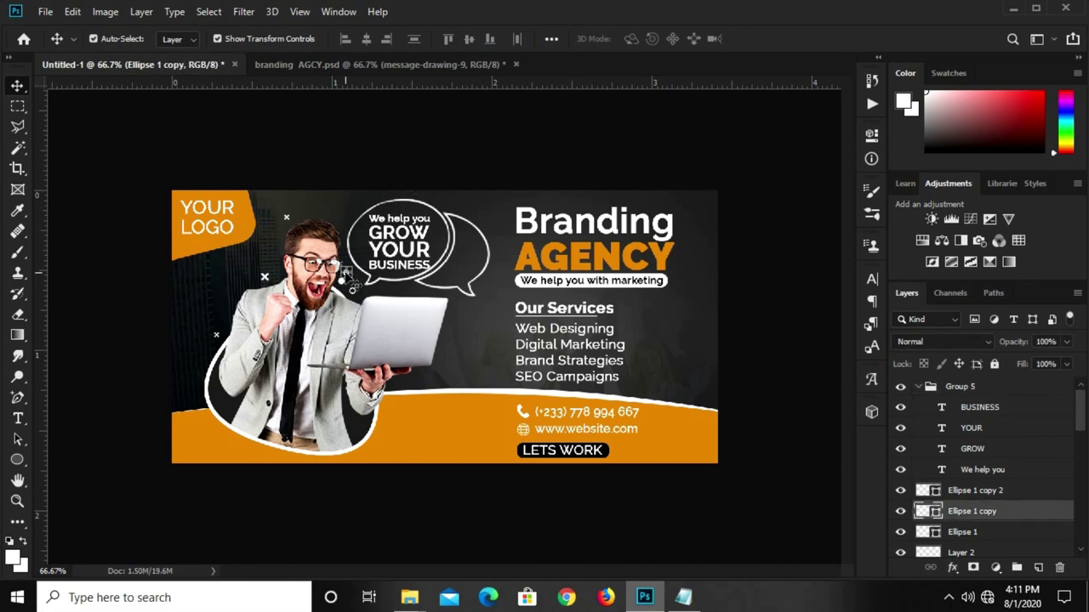
key(ctrl+j)
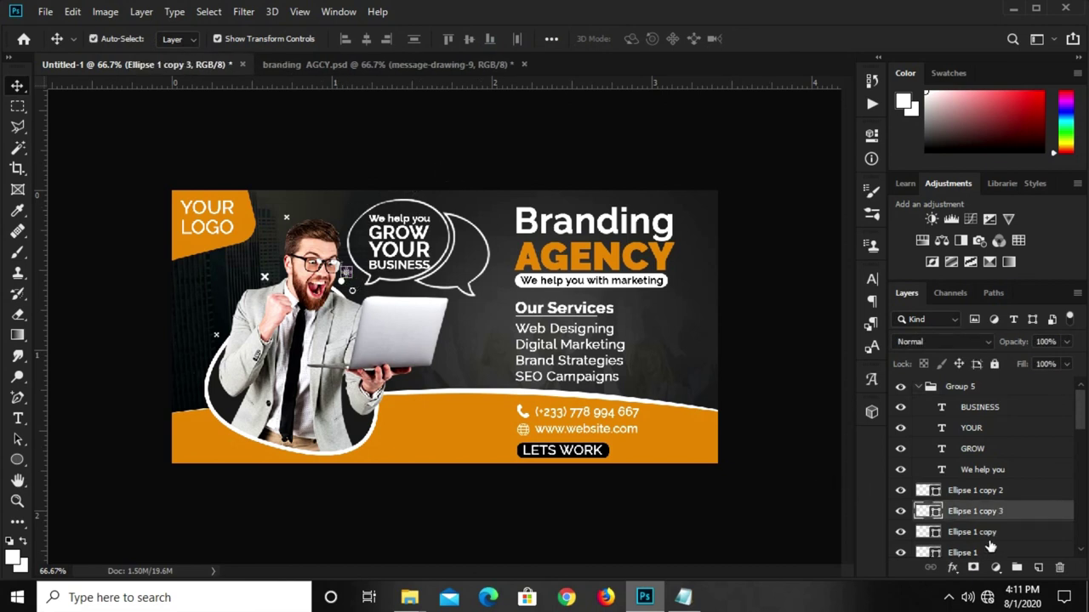
key(ctrl+plus)
drag(325, 261, 379, 184)
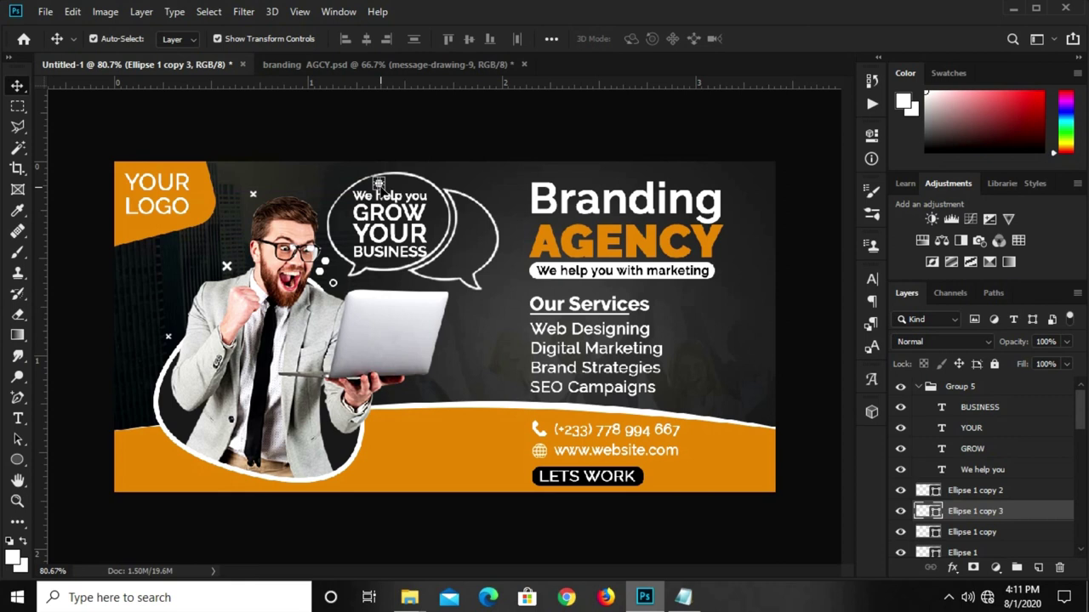
- Copy the dot twice, nudging each copy right to form a row of three dots
drag(379, 184, 379, 183)
key(Right)
key(Right)
key(Right)
key(Right)
key(Right)
key(Right)
key(Right)
key(Right)
key(Right)
key(Right)
key(Right)
key(Right)
key(Right)
key(Right)
key(alt+Right)
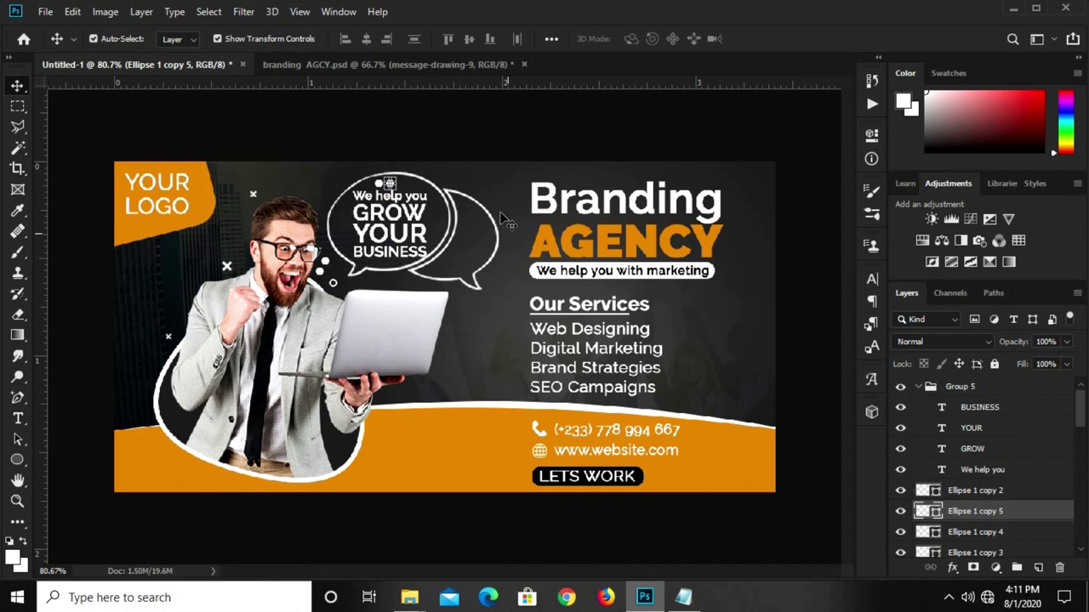
key(Right)
key(Right)
key(Right)
key(Right)
key(Right)
key(Right)
key(Right)
key(Right)
key(Right)
key(Right)
key(Right)
key(Right)
click(463, 145)
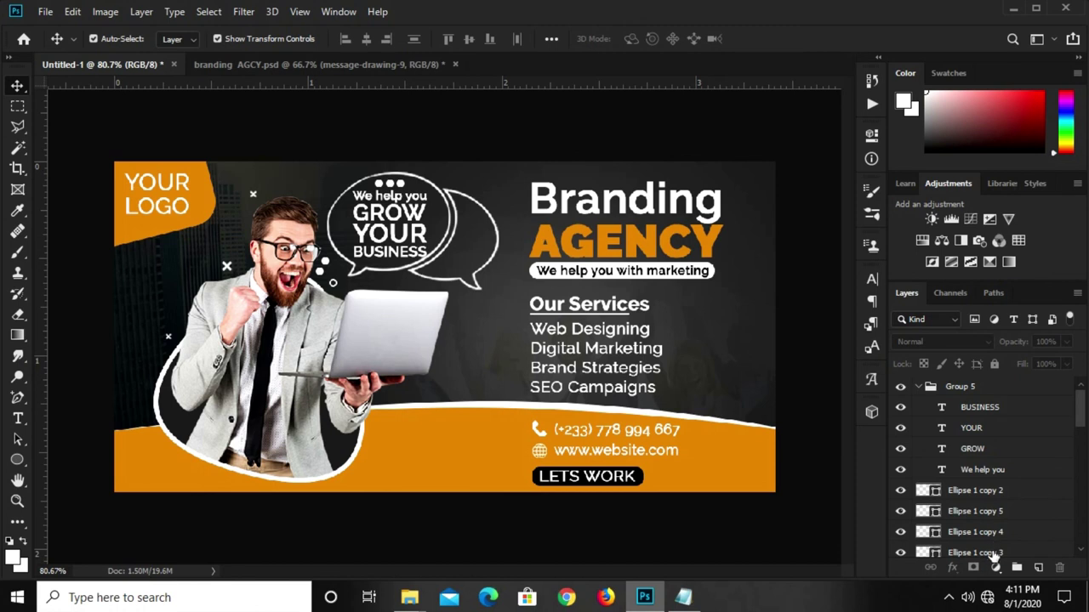
click(995, 553)
shift+click(992, 507)
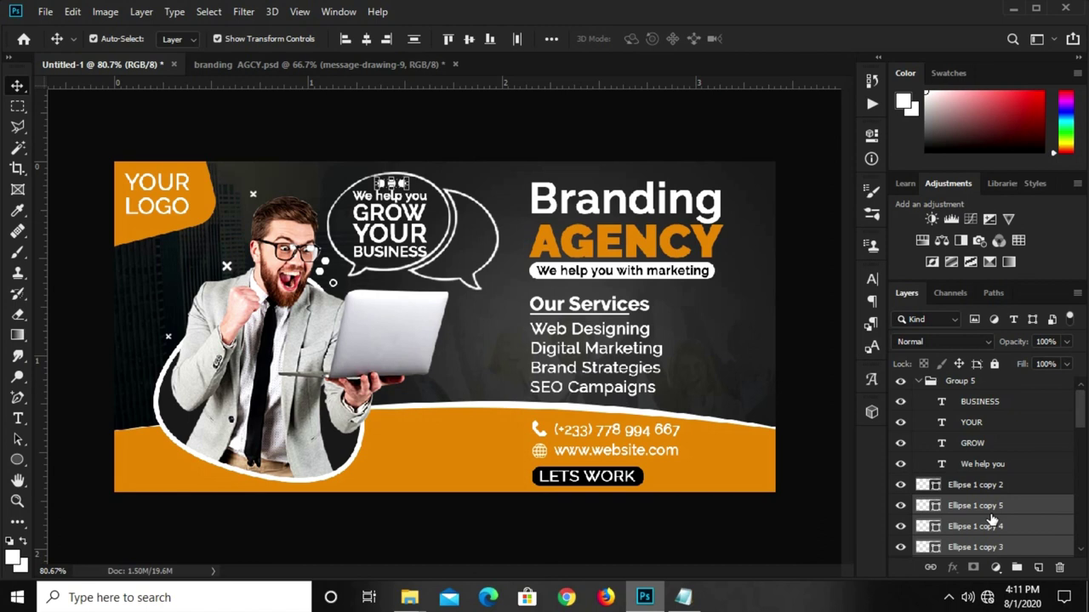
click(519, 143)
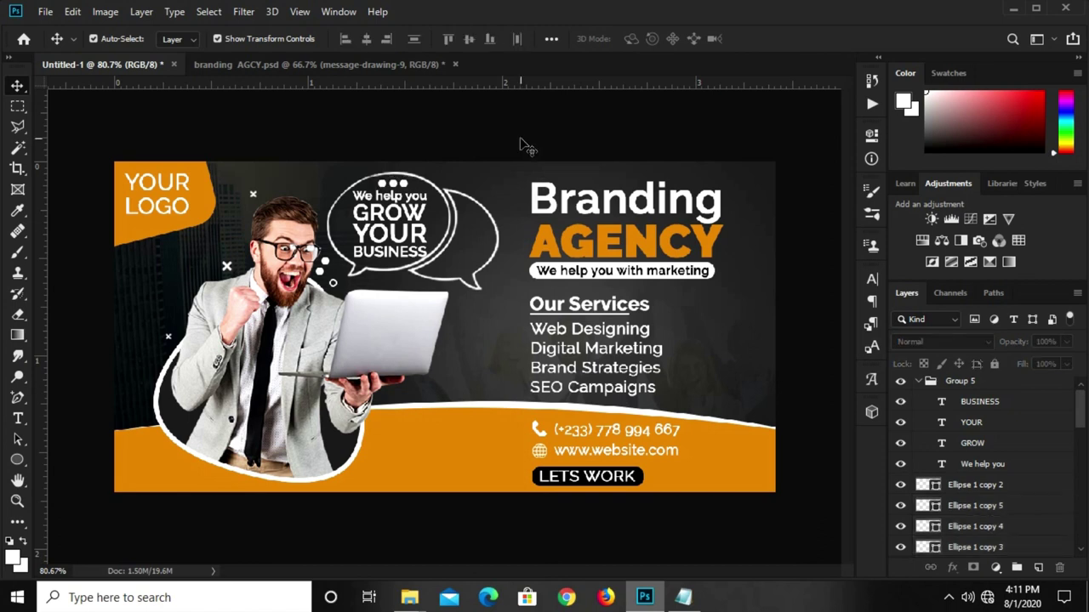
key(ctrl+minus)
key(ctrl+minus)
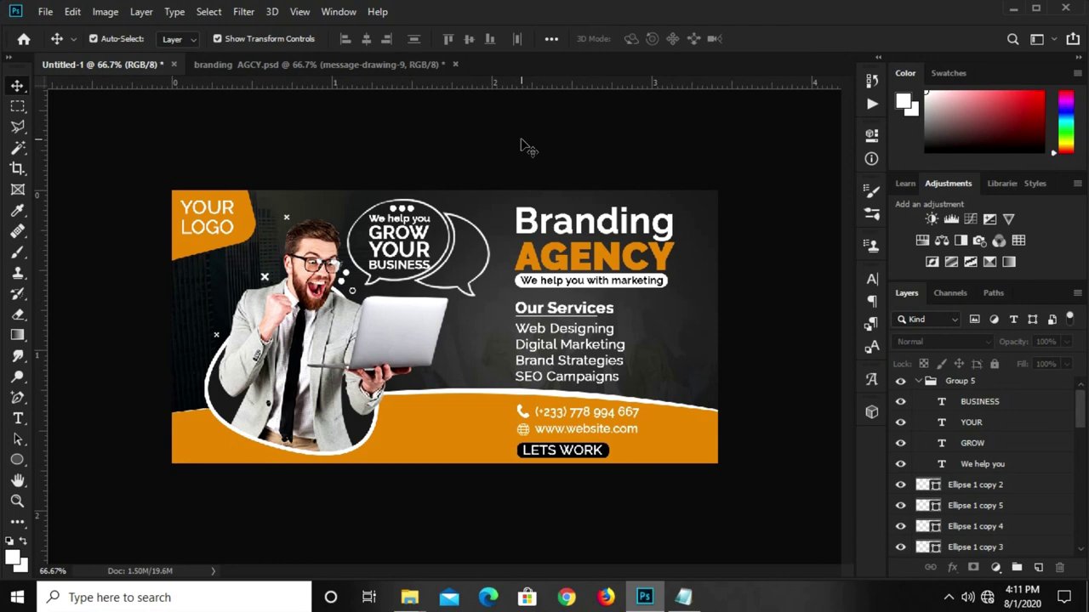
- Add a Curves adjustment layer with the midpoint pulled down to darken the banner's midtones
key(ctrl+plus)
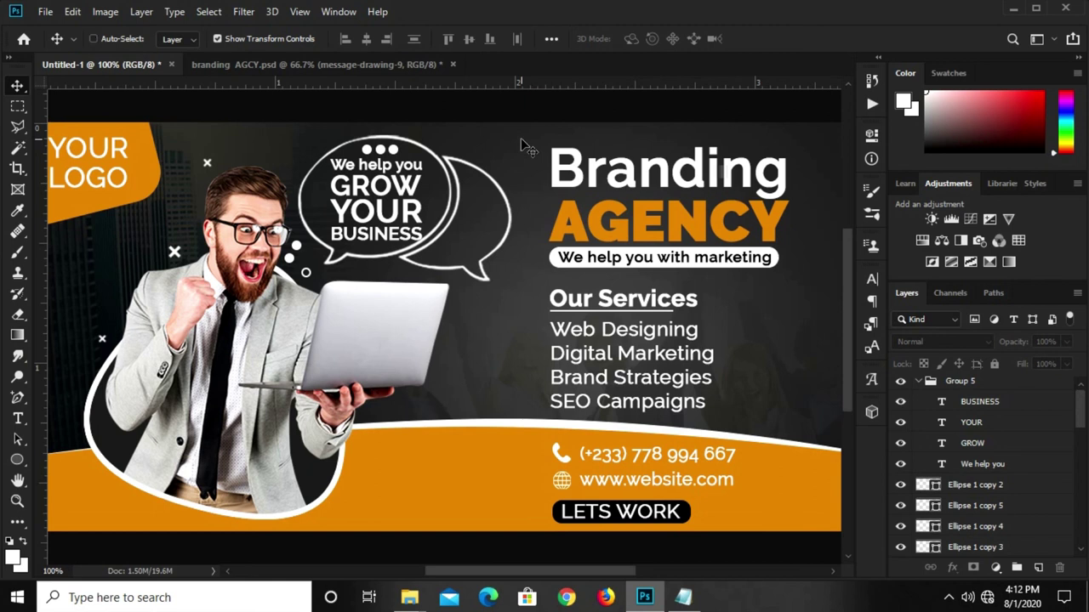
ctrl+click(521, 138)
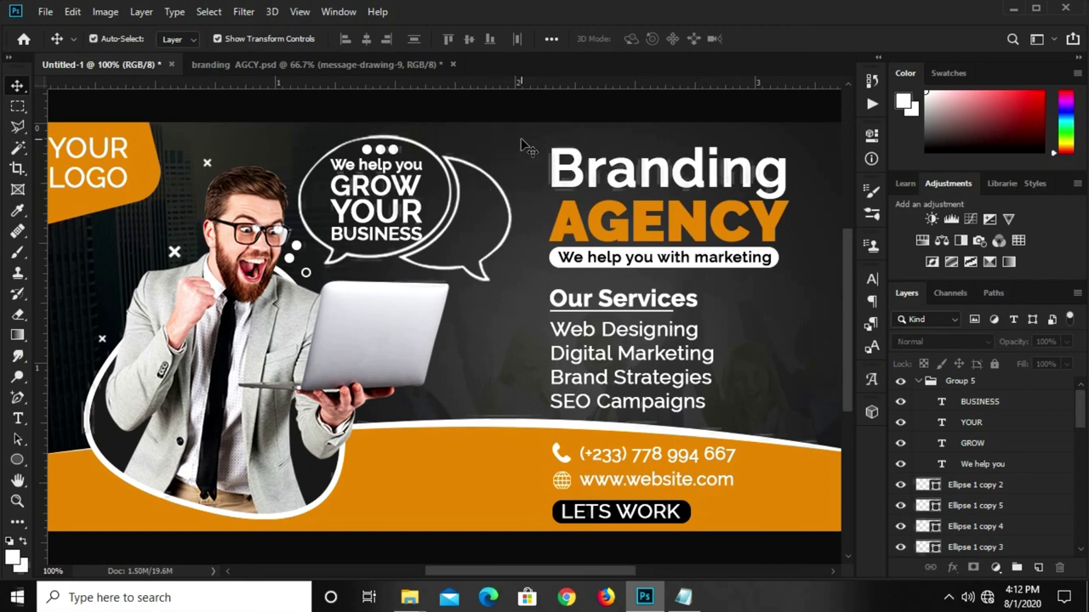
scroll(455, 336, down, 1)
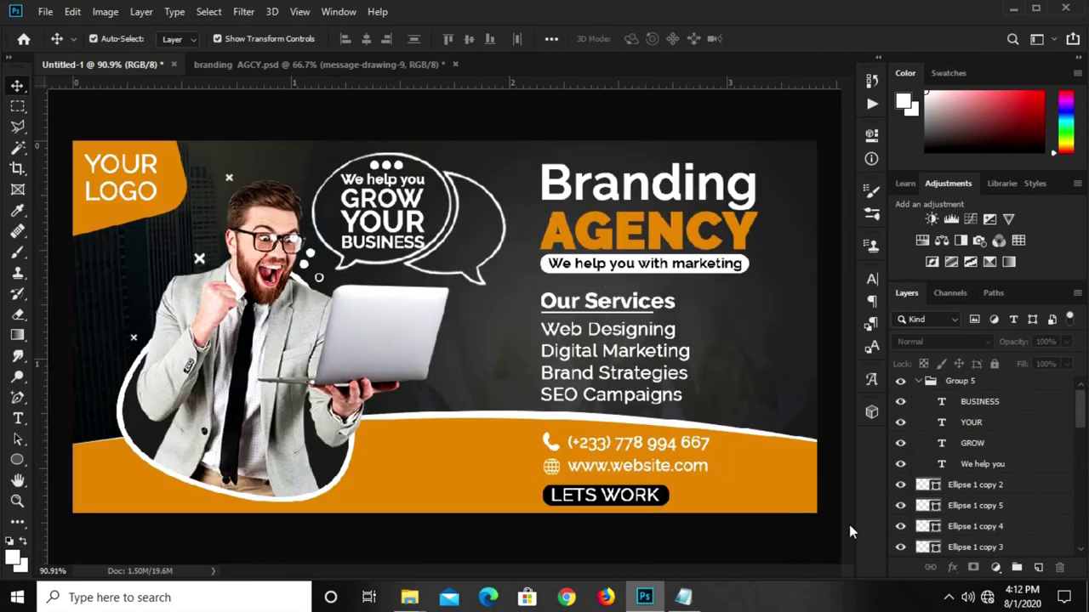
click(995, 565)
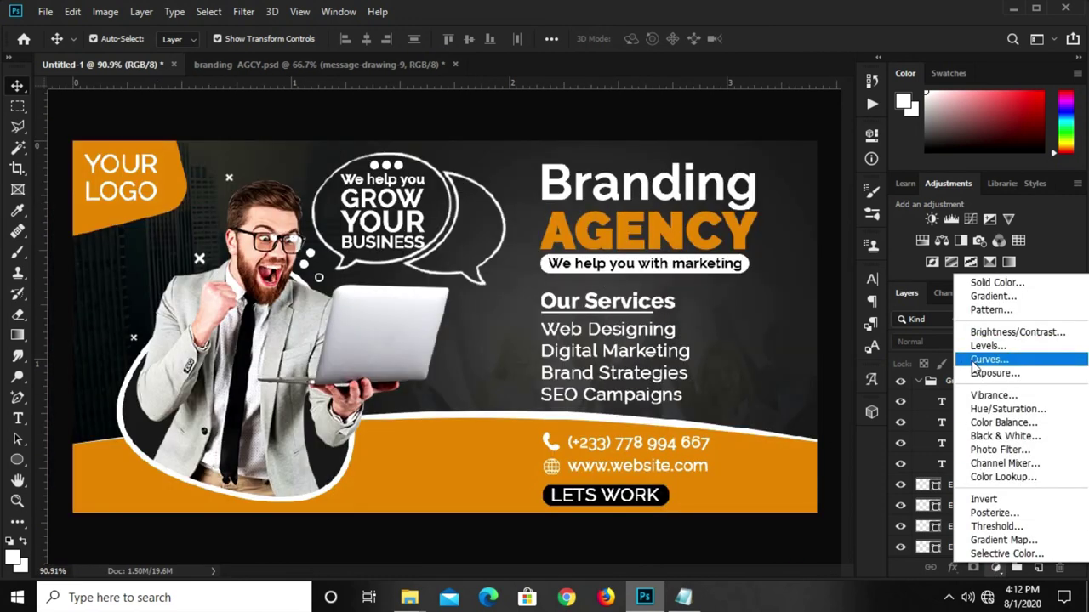
click(974, 364)
drag(717, 328, 723, 338)
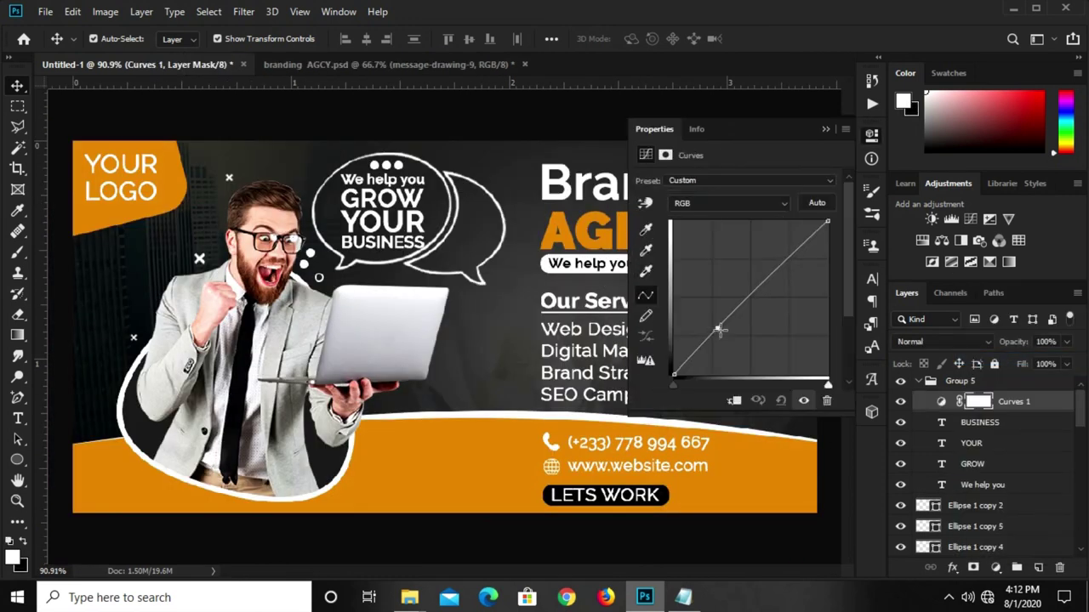
click(825, 130)
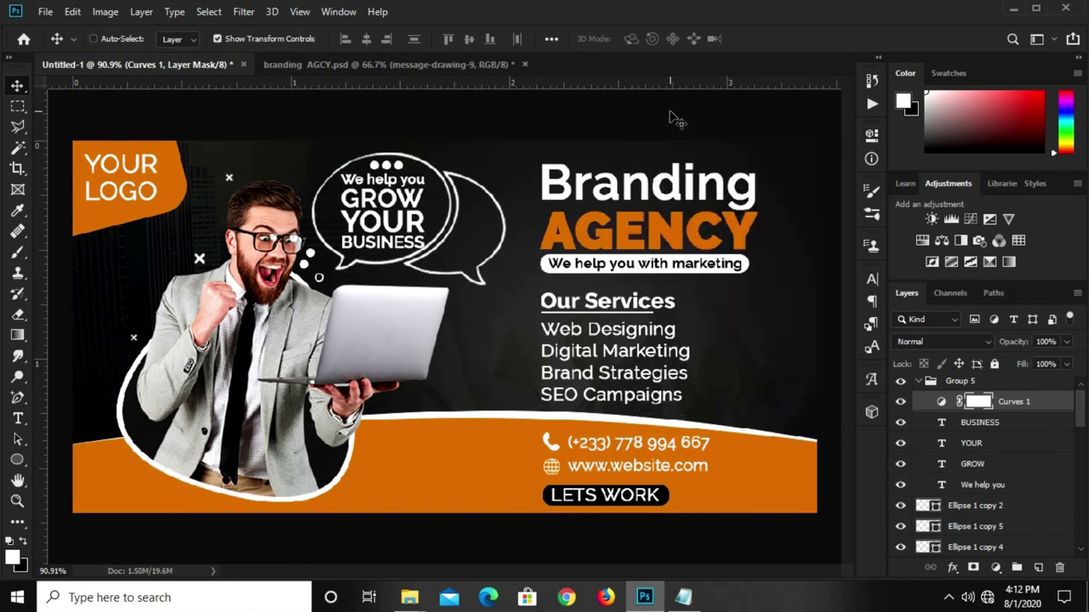
key(ctrl+plus)
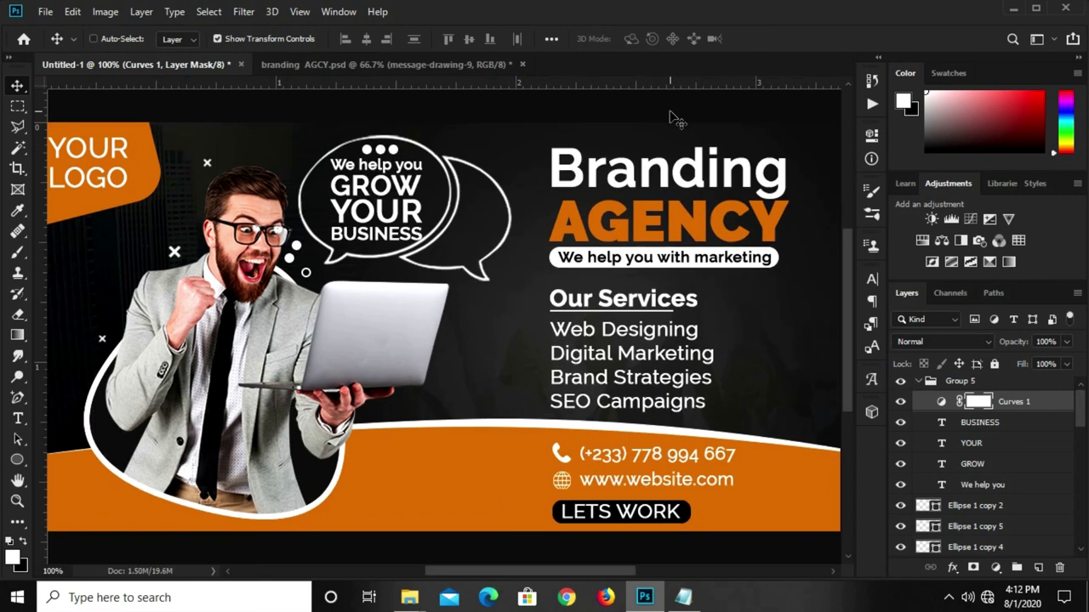
key(ctrl+minus)
key(ctrl+plus)
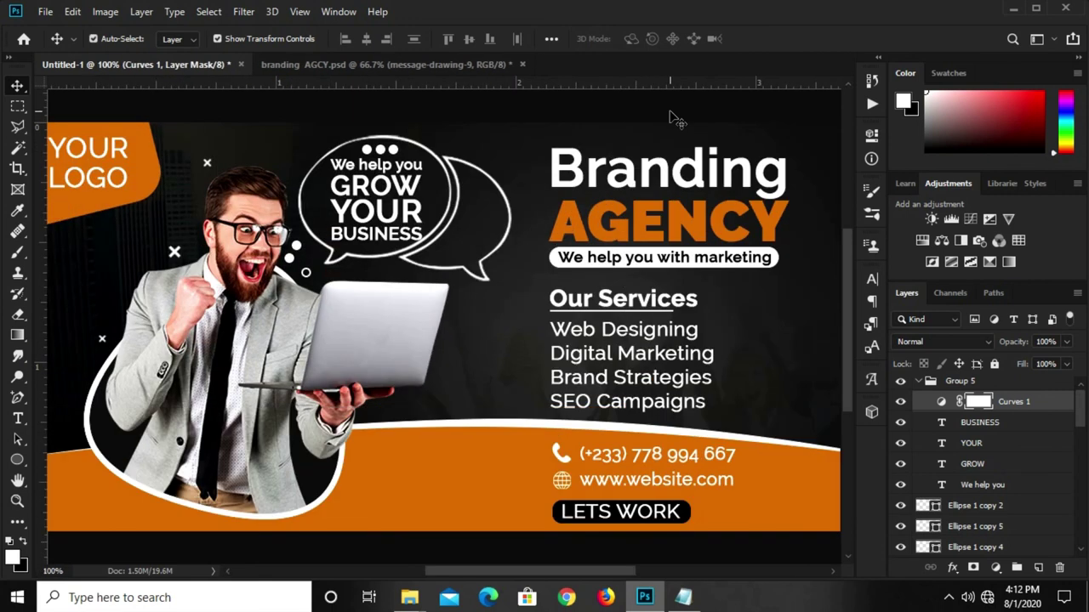